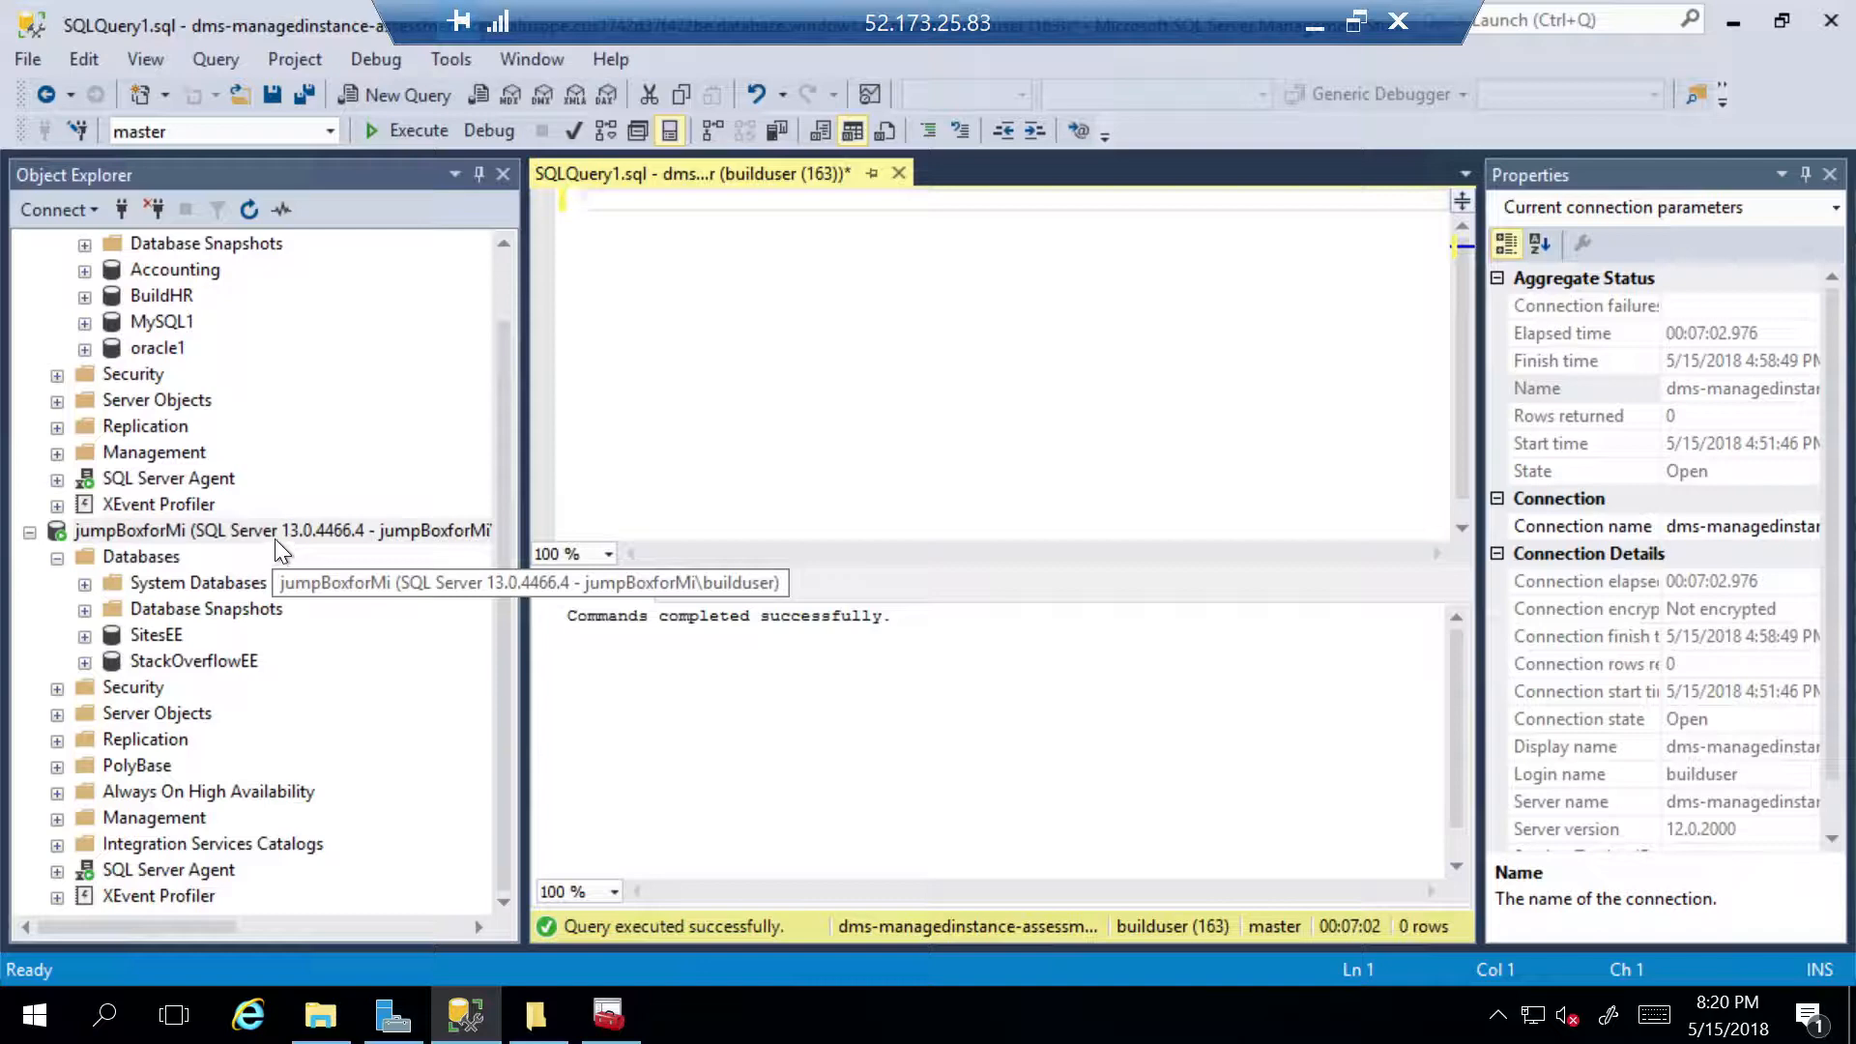
Examine the StackOverflowEE and SitesEE databases on the jumpBoxforMi source server and the databases on the managed instance.
click(164, 666)
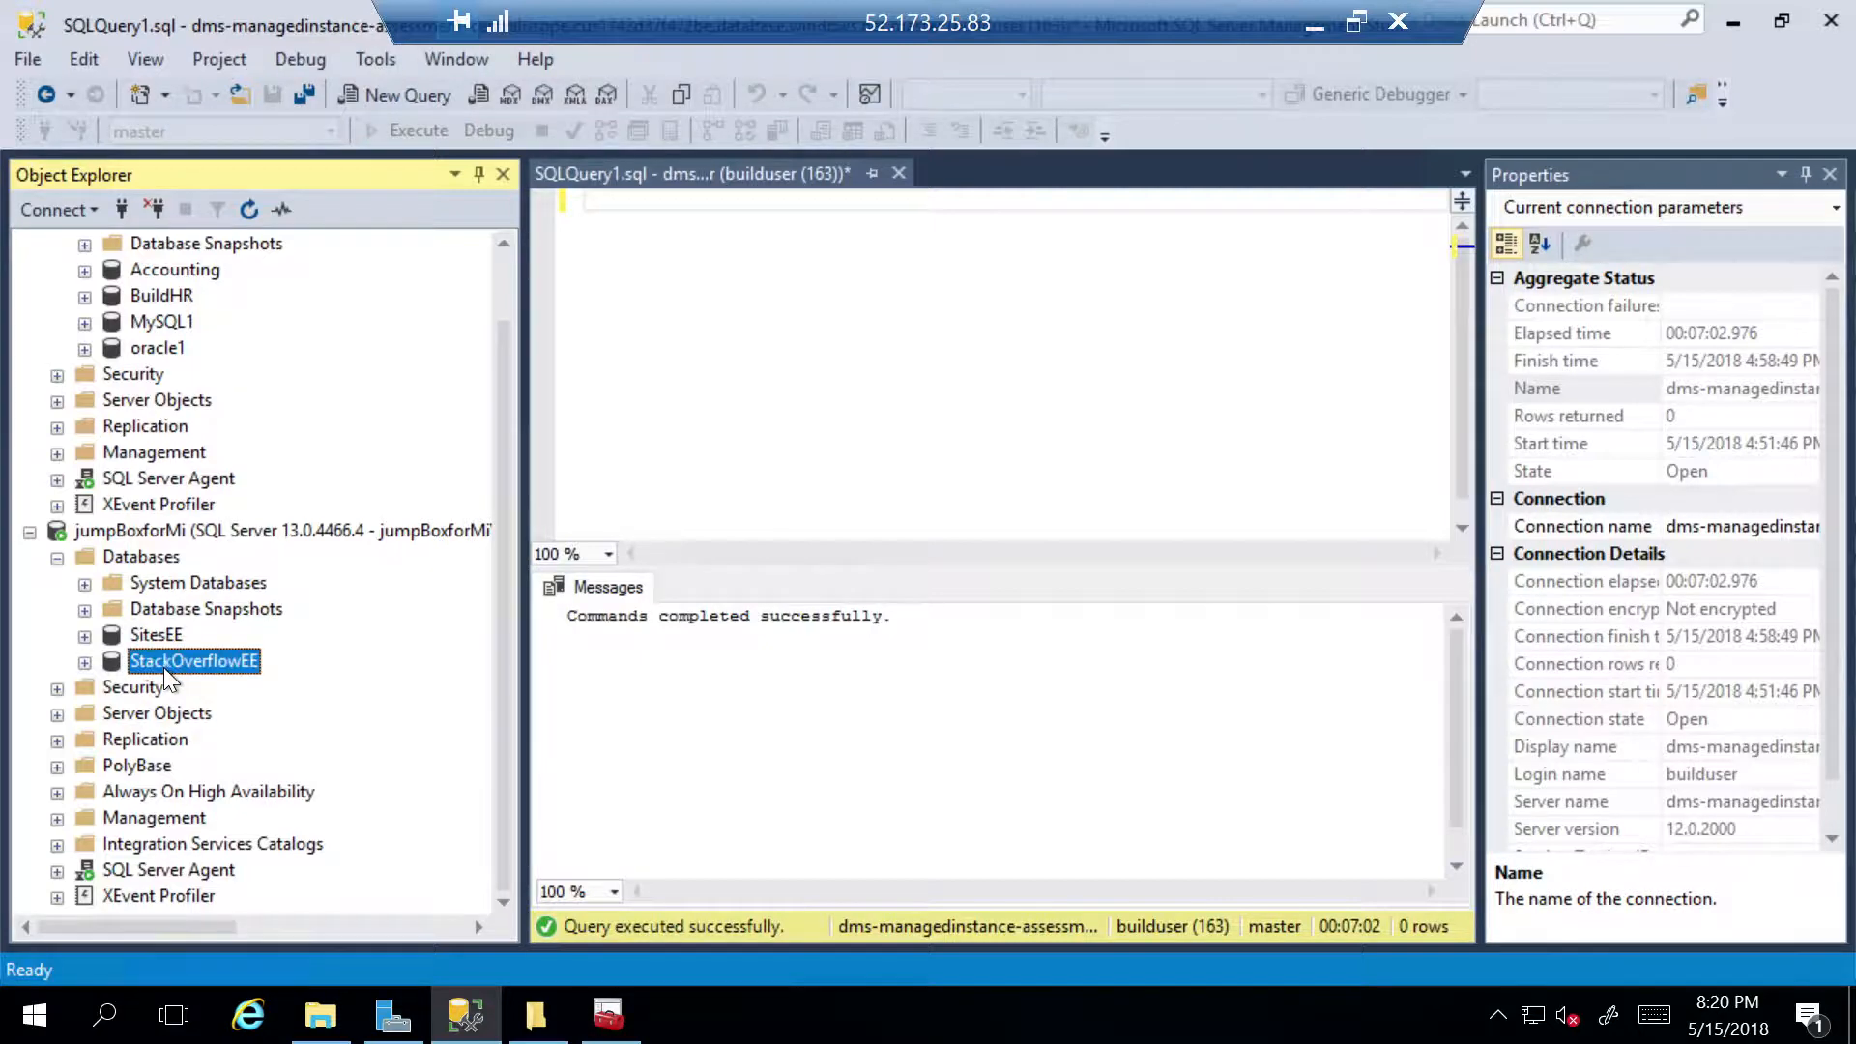
click(161, 640)
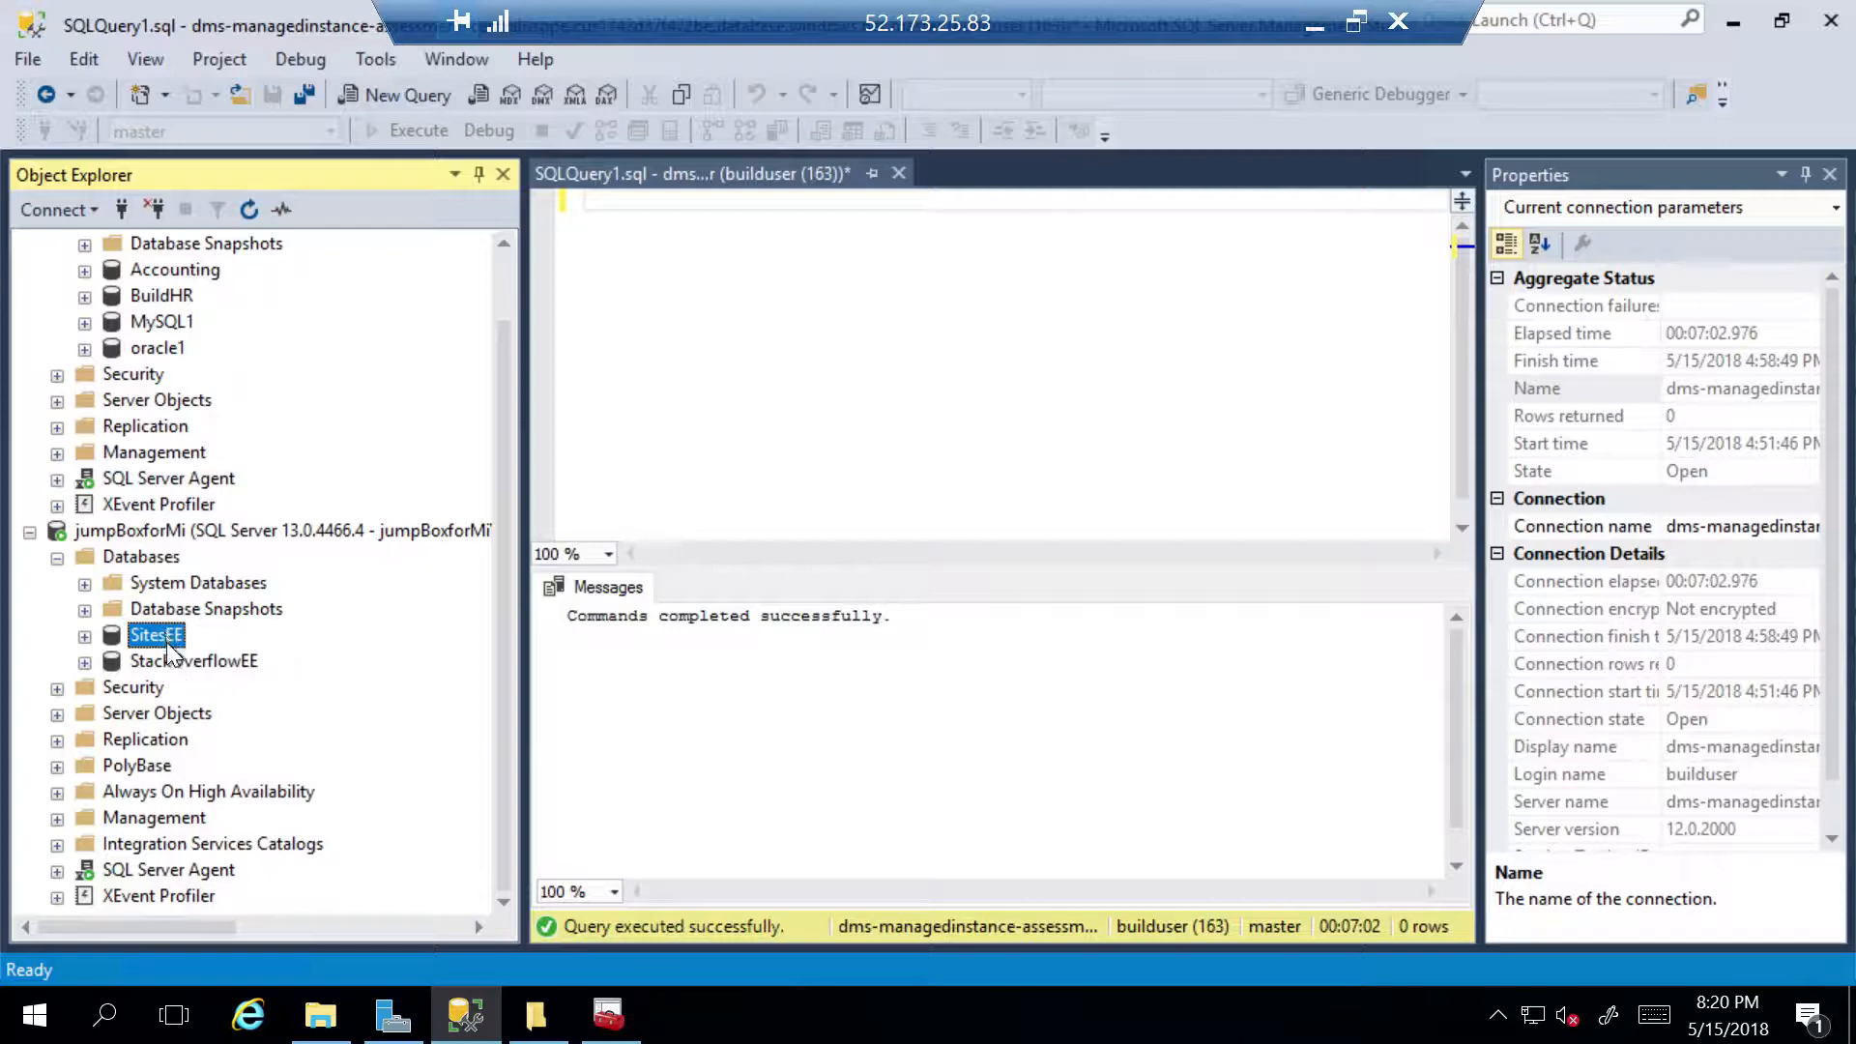
scroll(159, 651, up, 1)
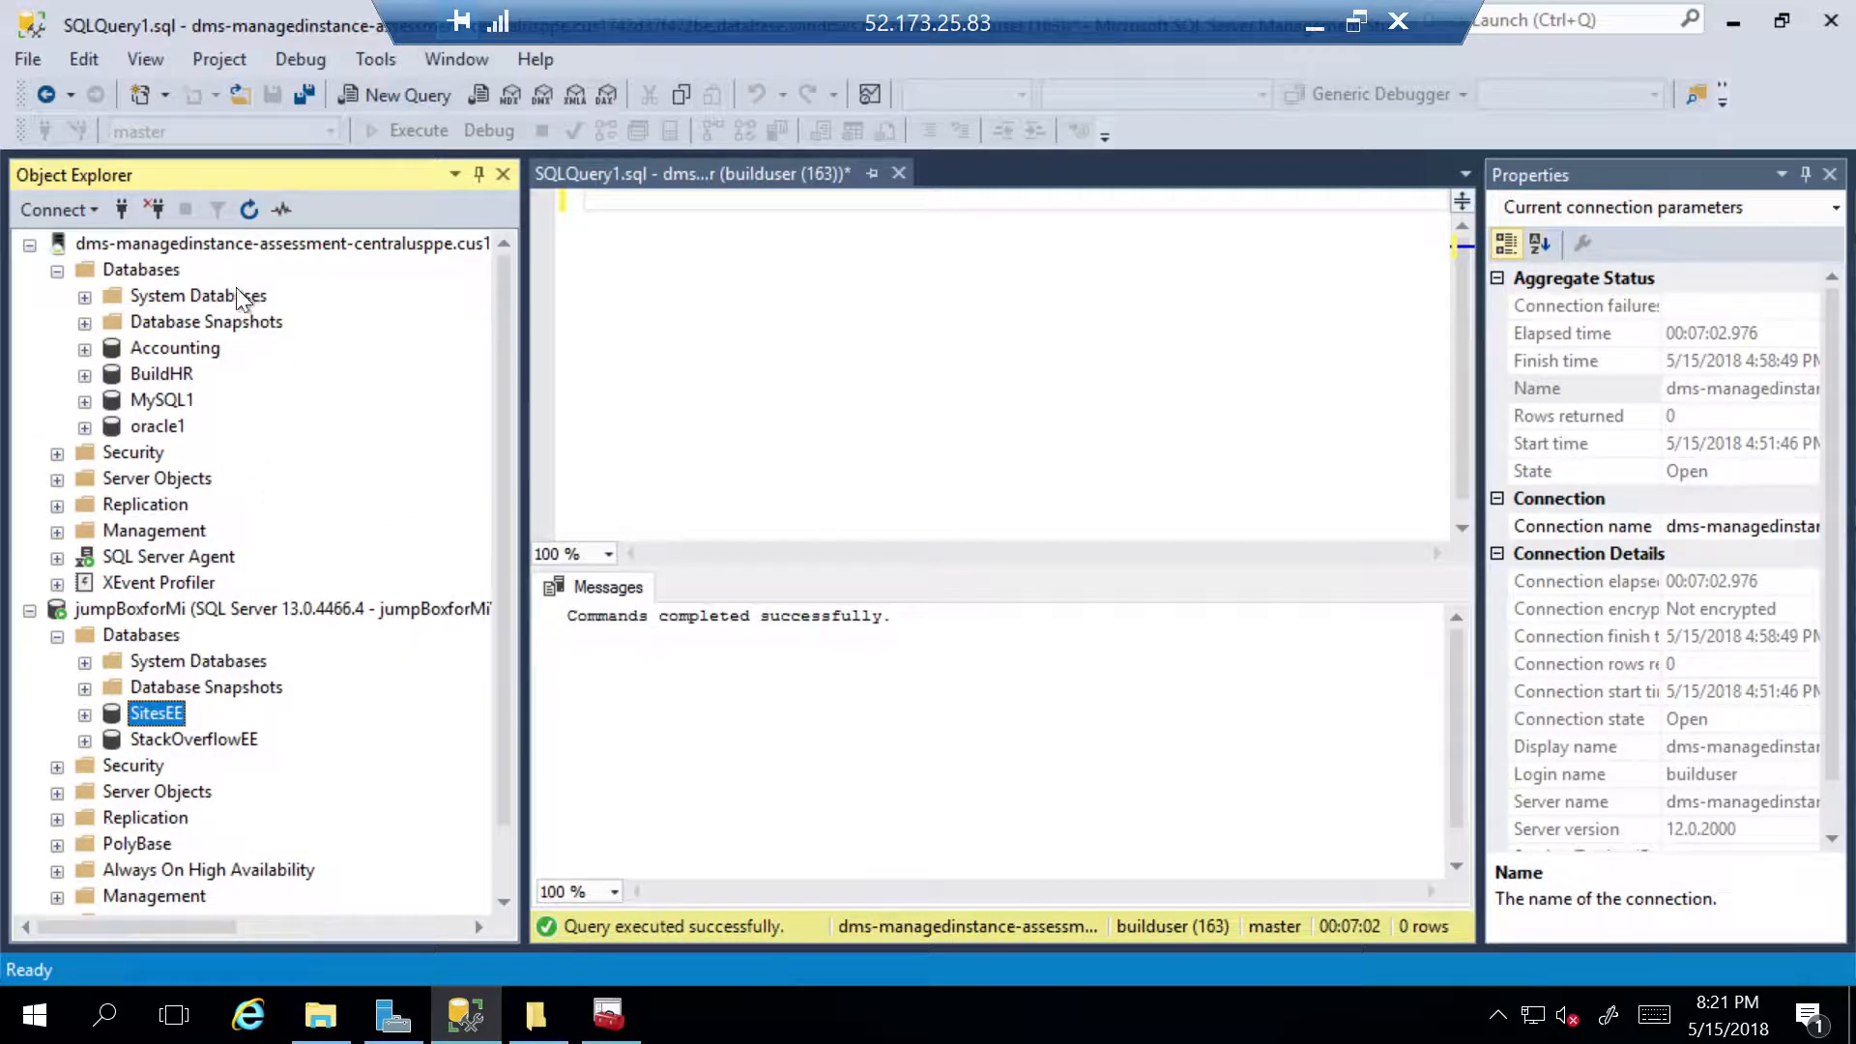
click(207, 247)
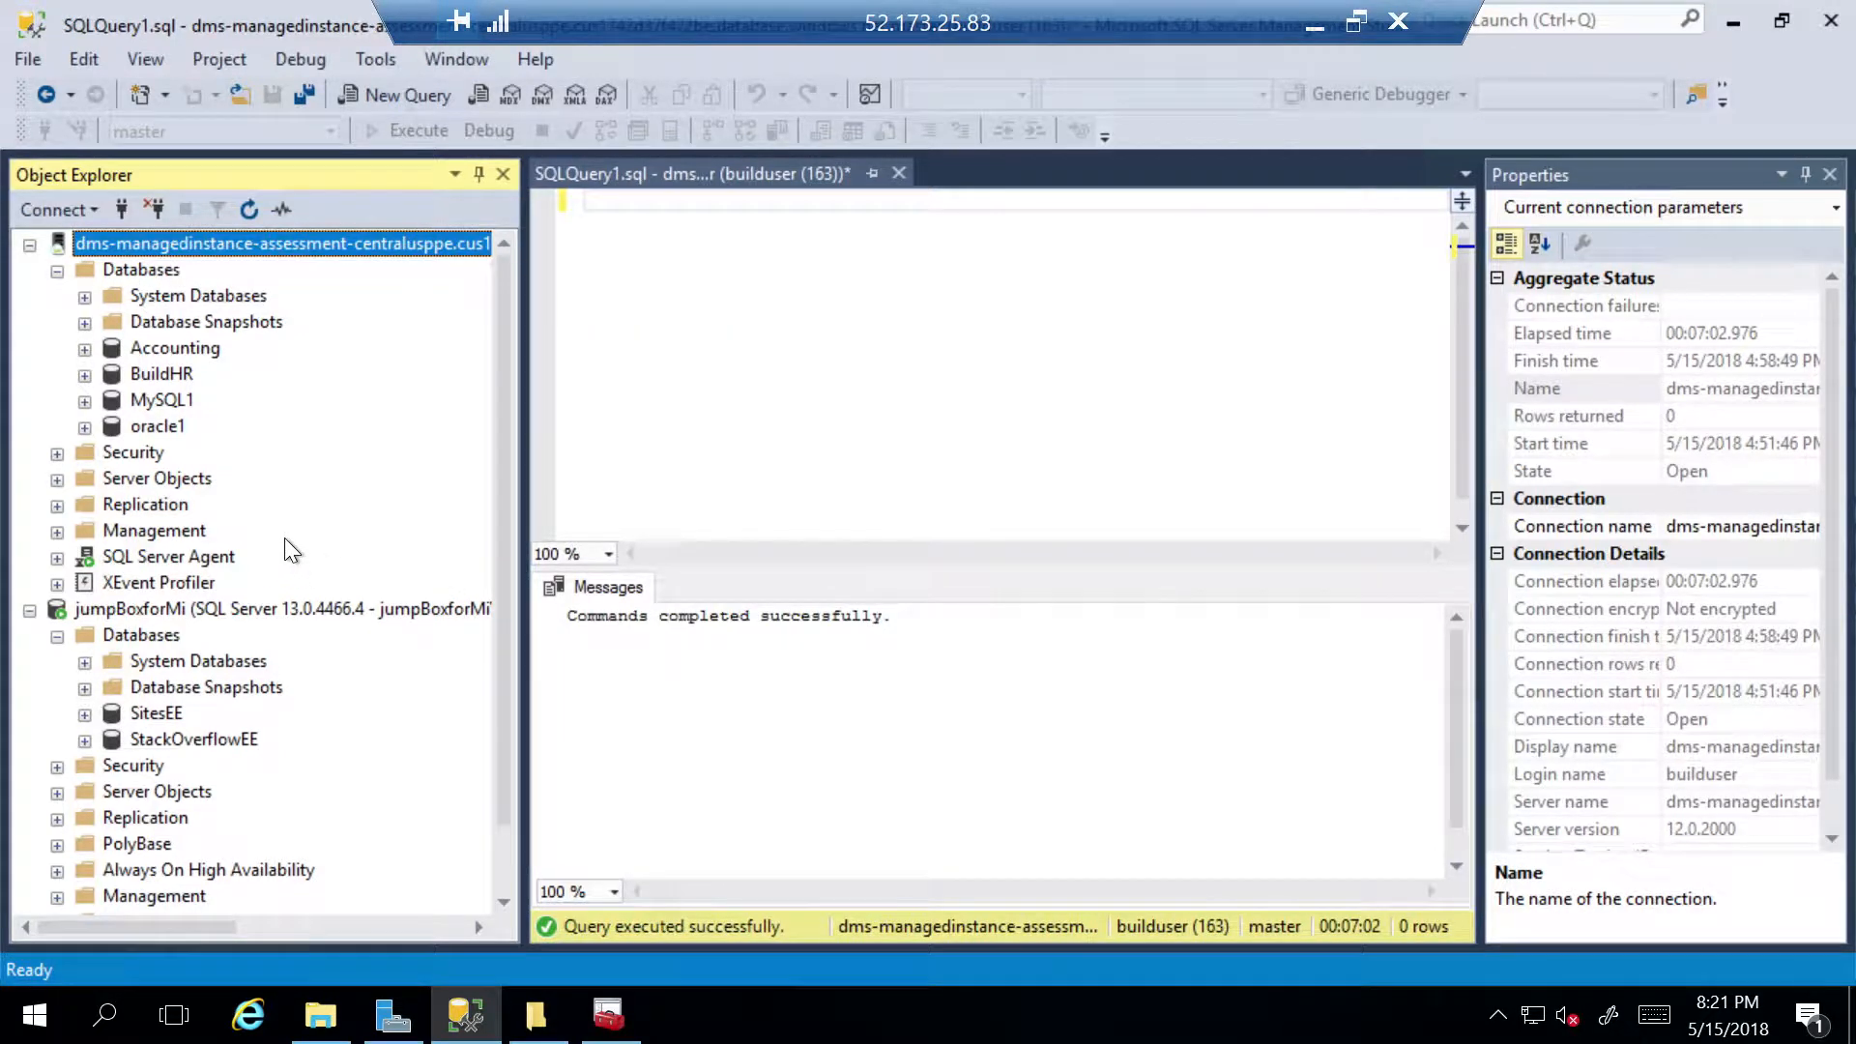
Leave the remote SQL Server session and view the jumpBoxforMi virtual machine's overview in the Azure portal.
click(1732, 22)
click(1313, 29)
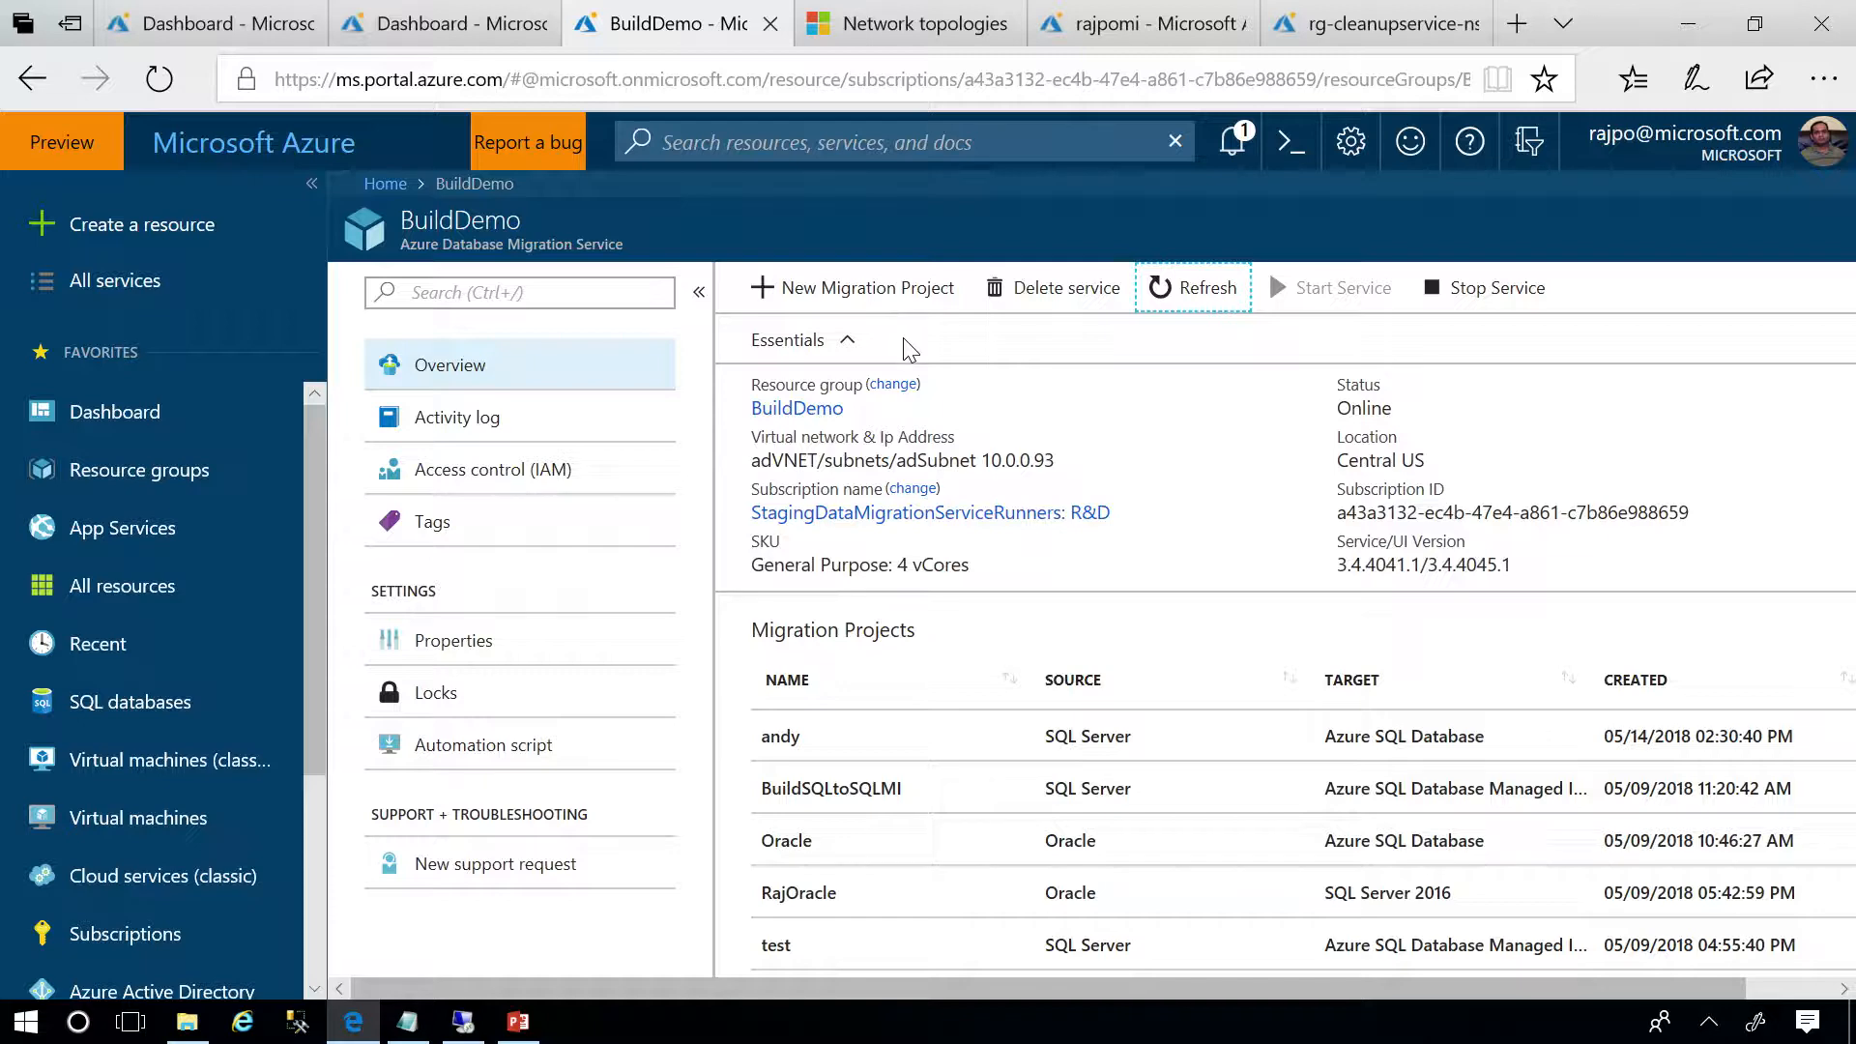
click(198, 26)
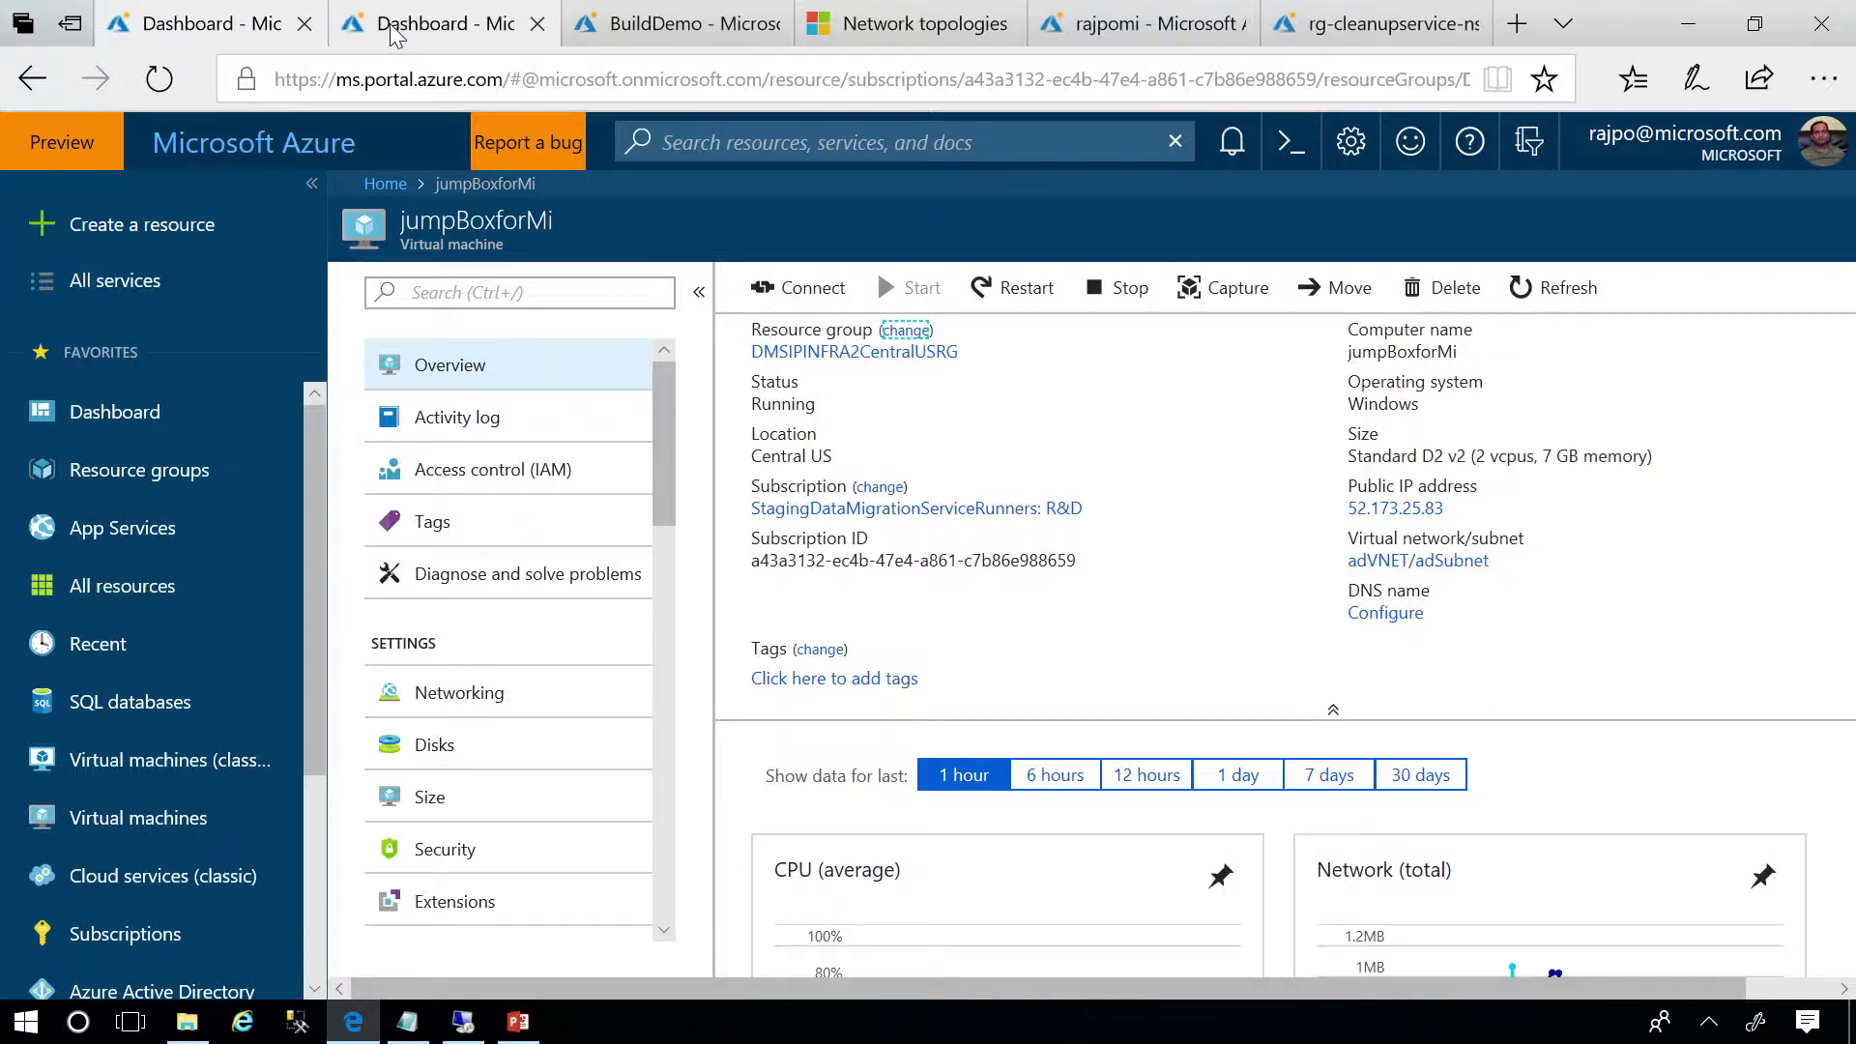
Search the Azure Marketplace for "migration" from the dashboard and open the creation form for Azure Database Migration Service.
mouse_move(401, 37)
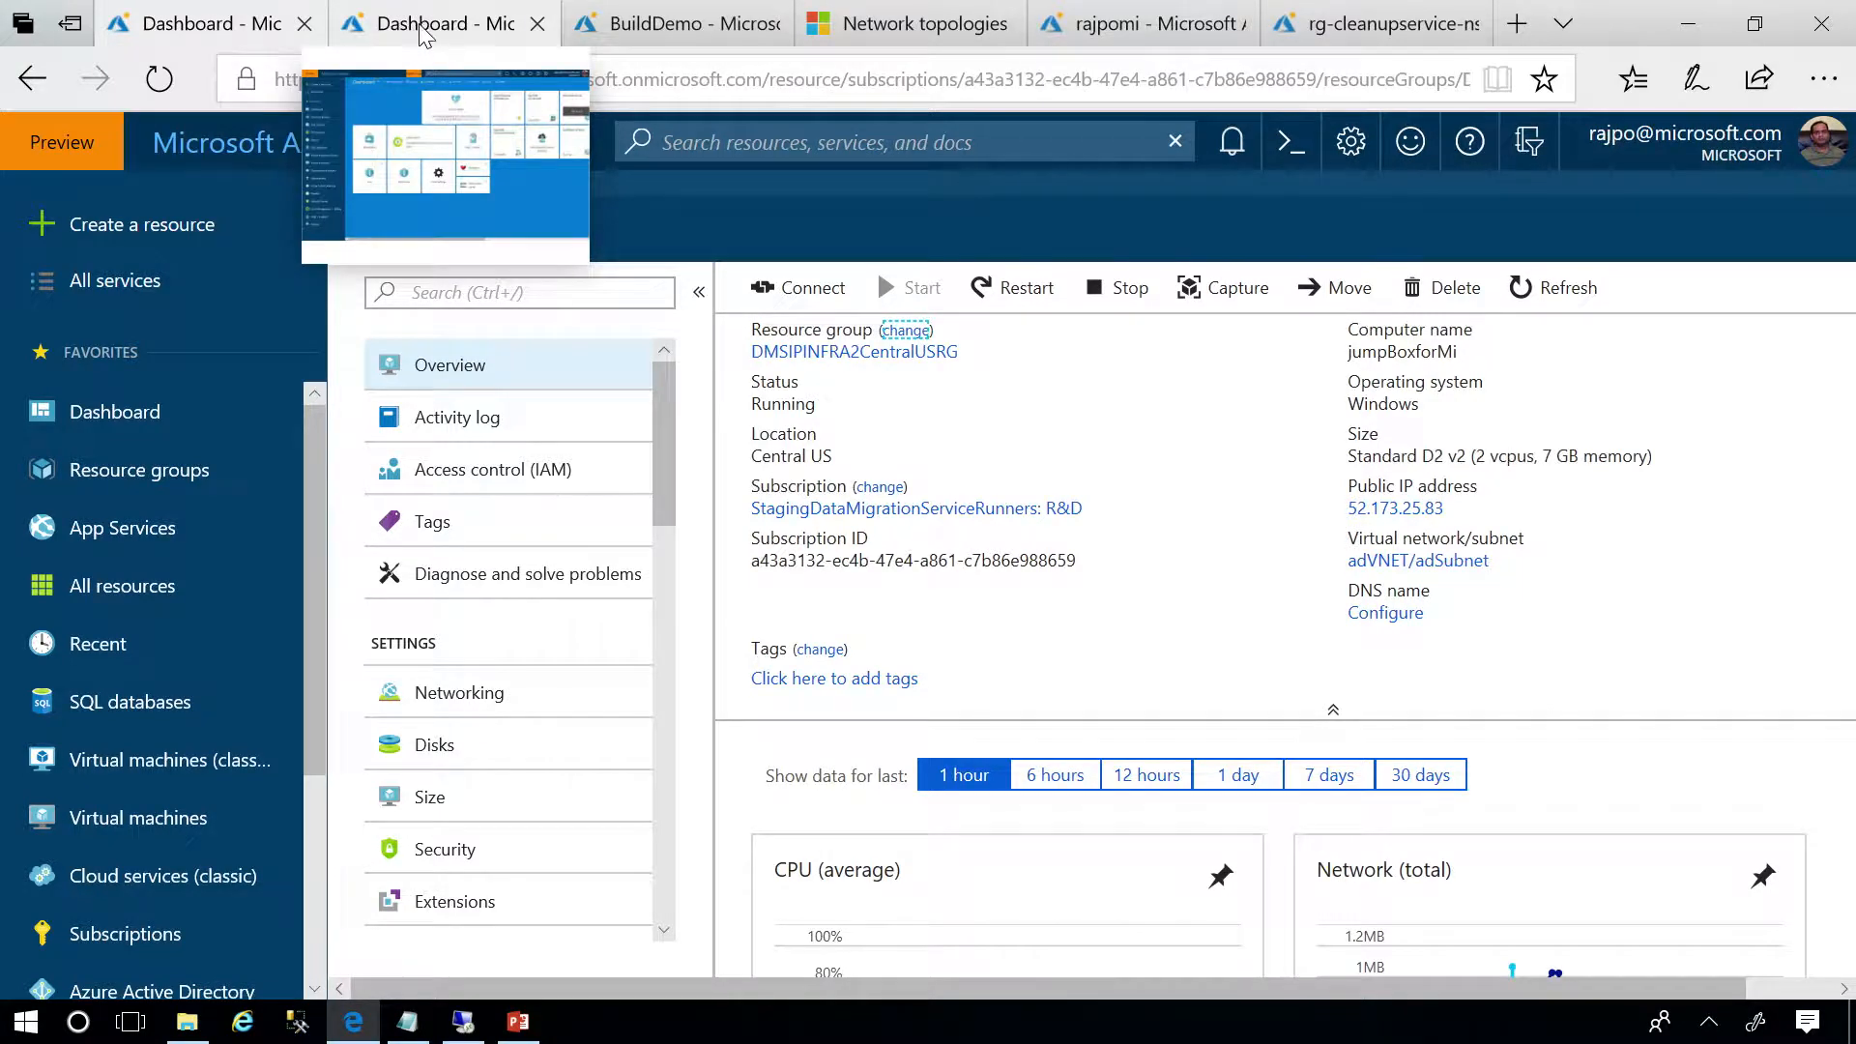
click(415, 33)
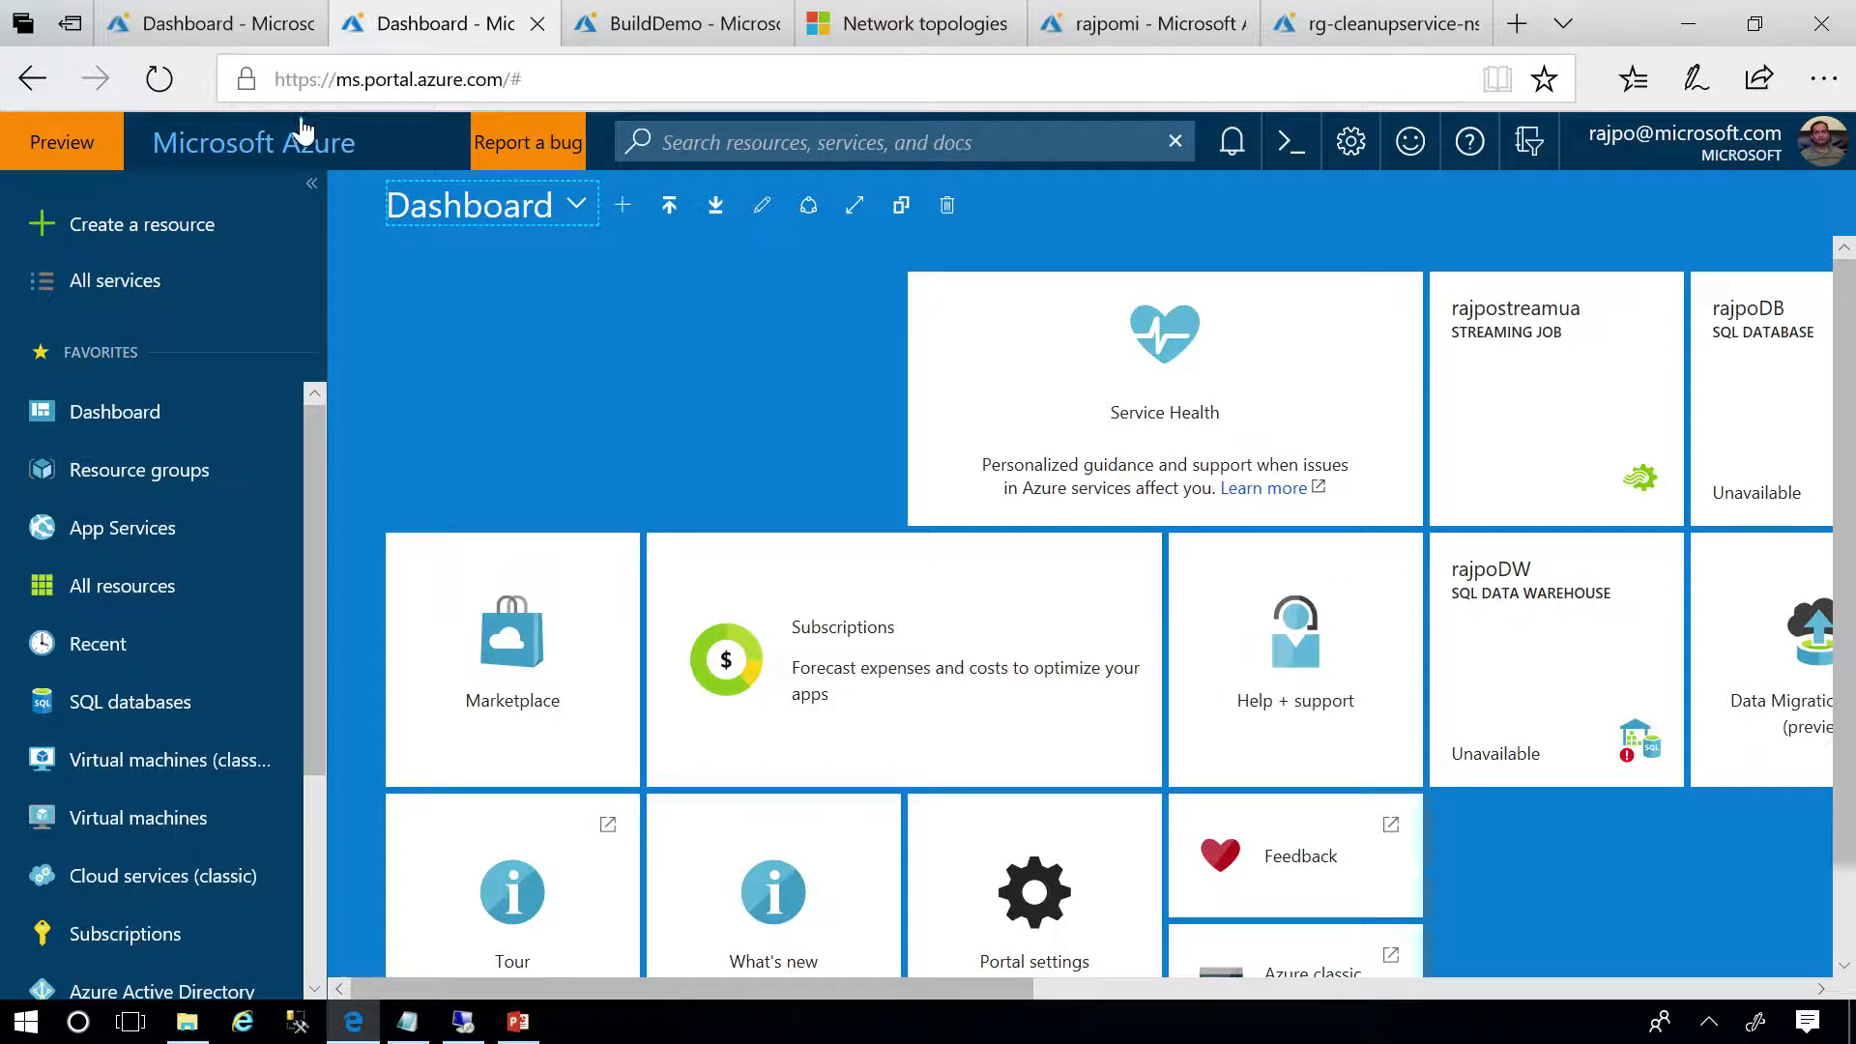
click(187, 250)
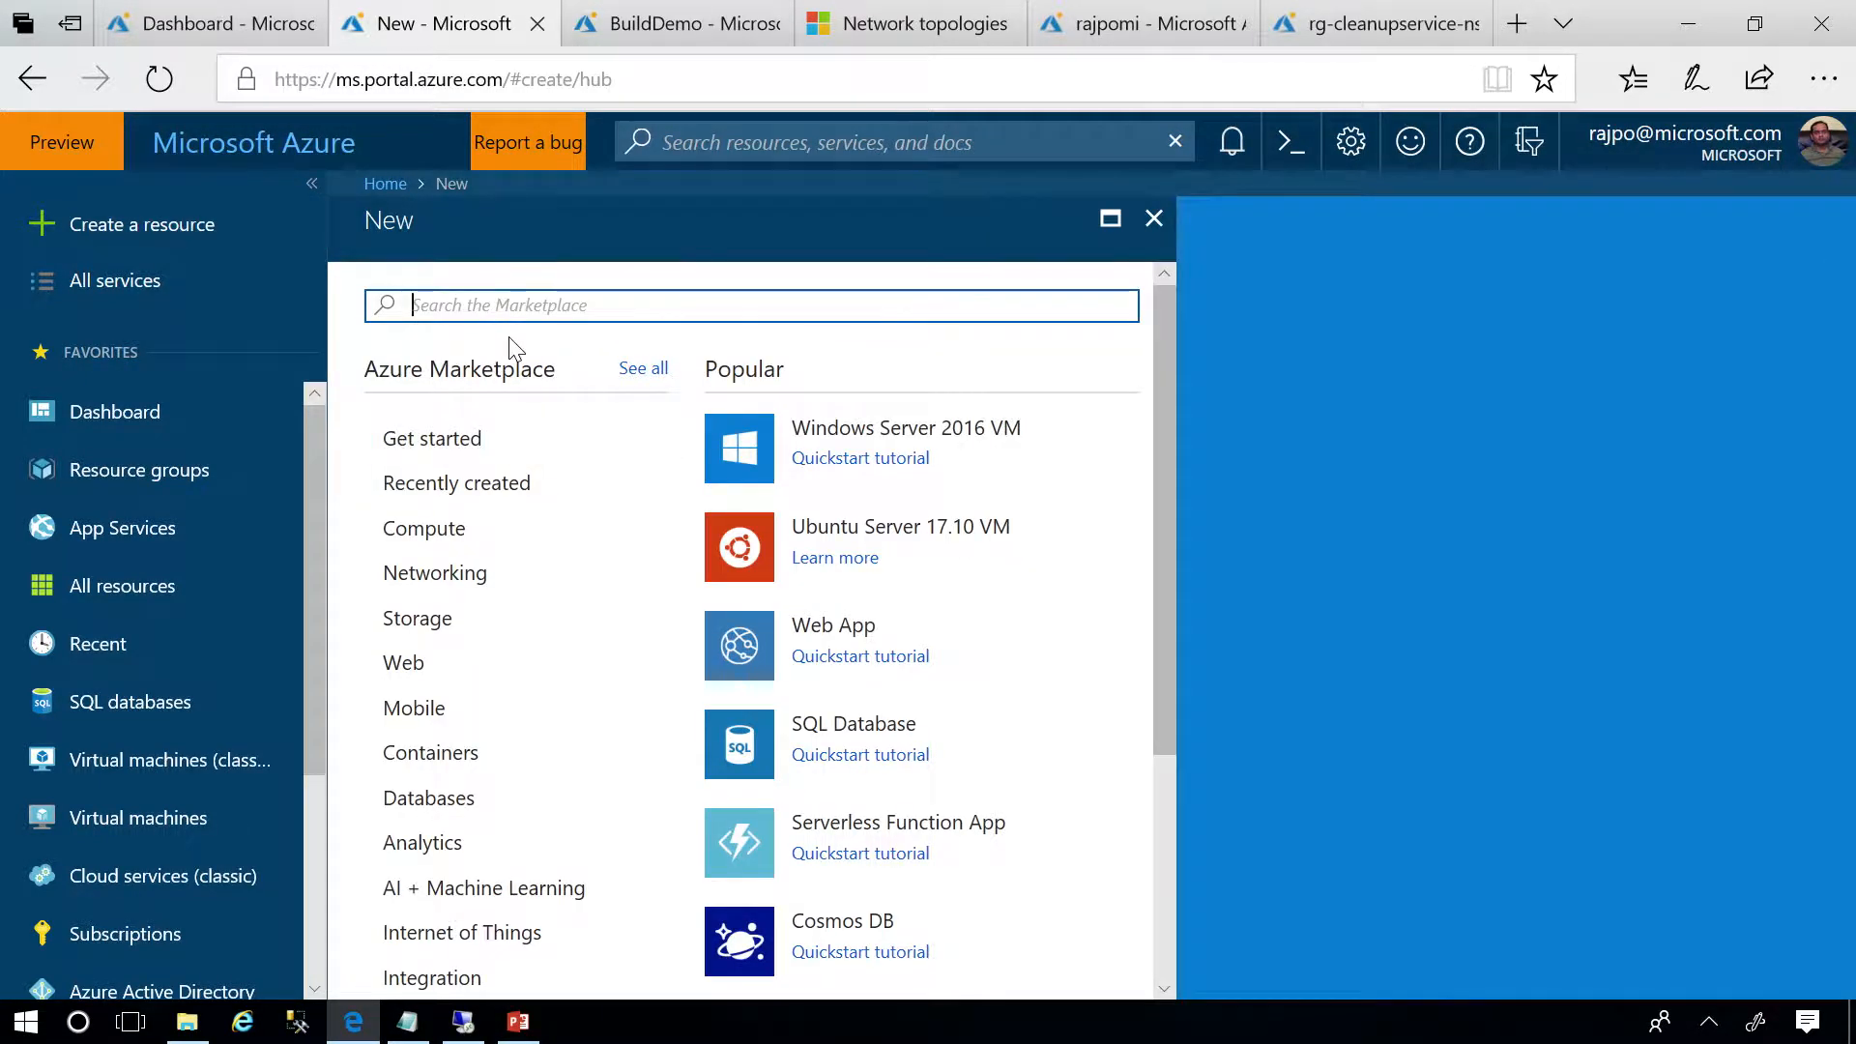
text(migration)
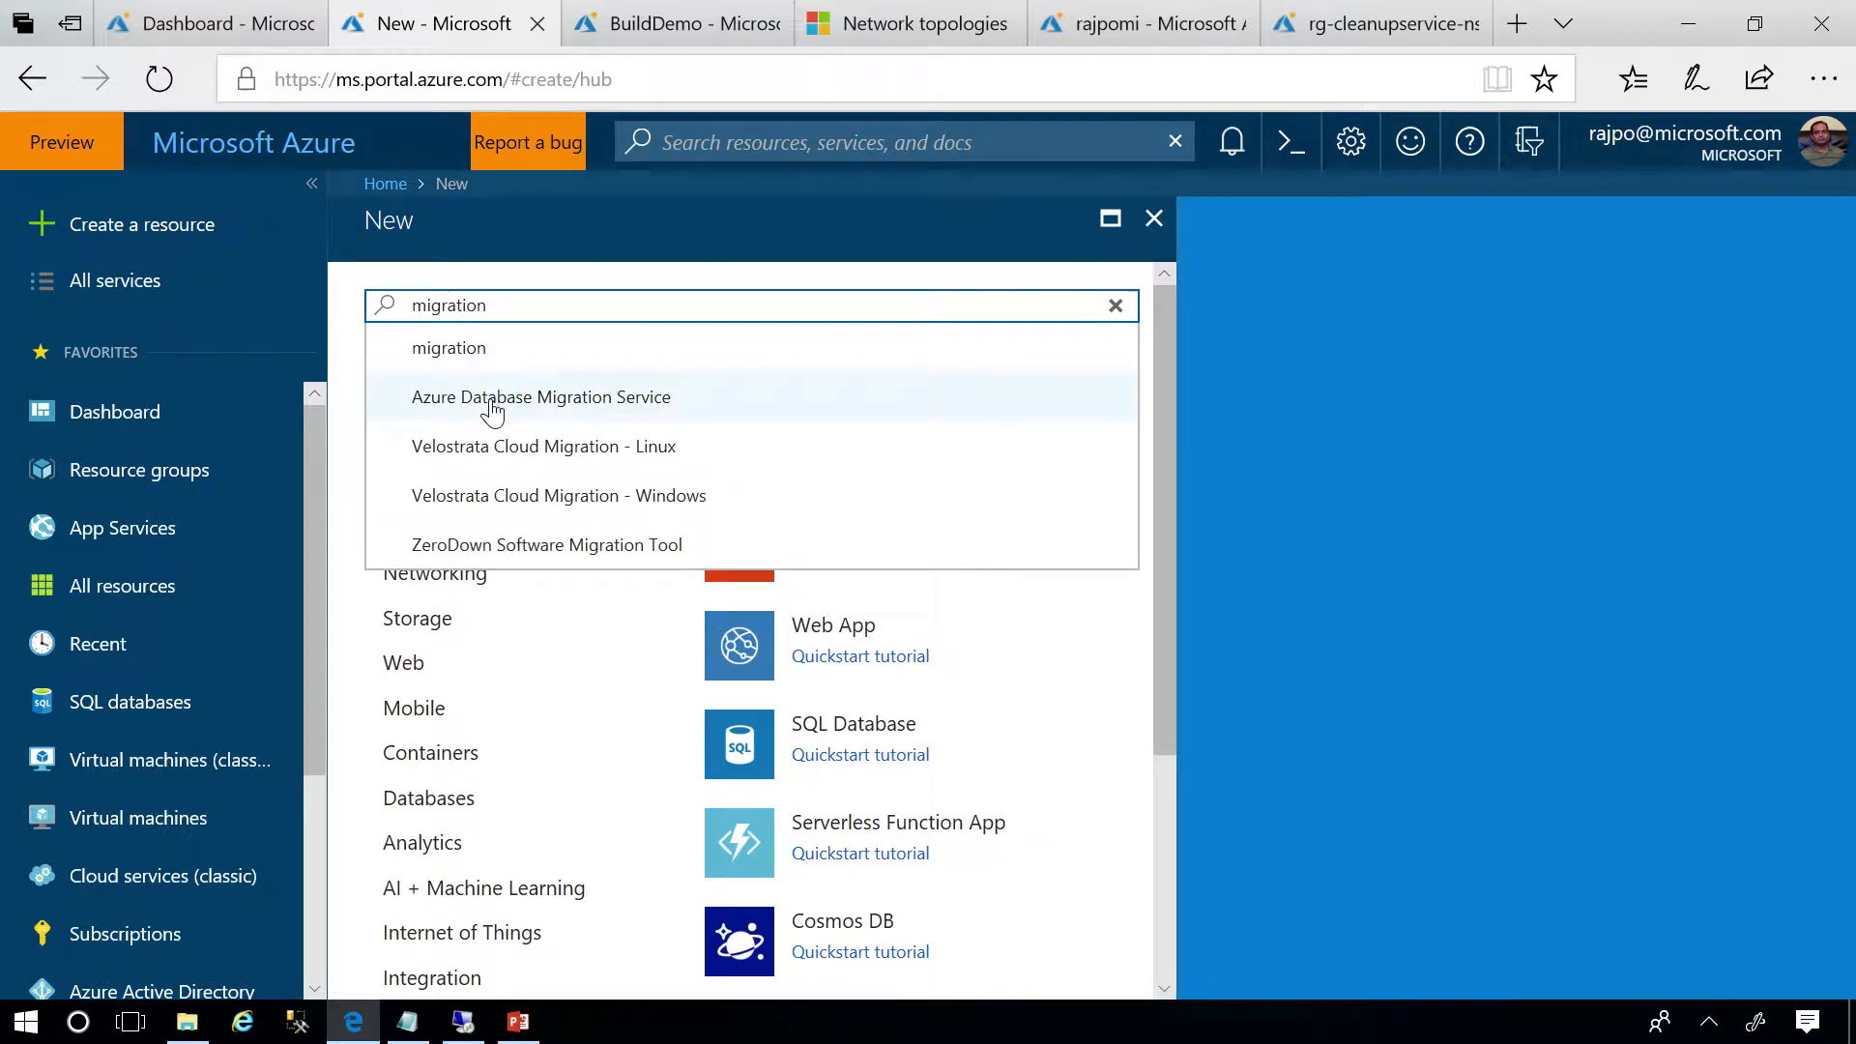
click(491, 400)
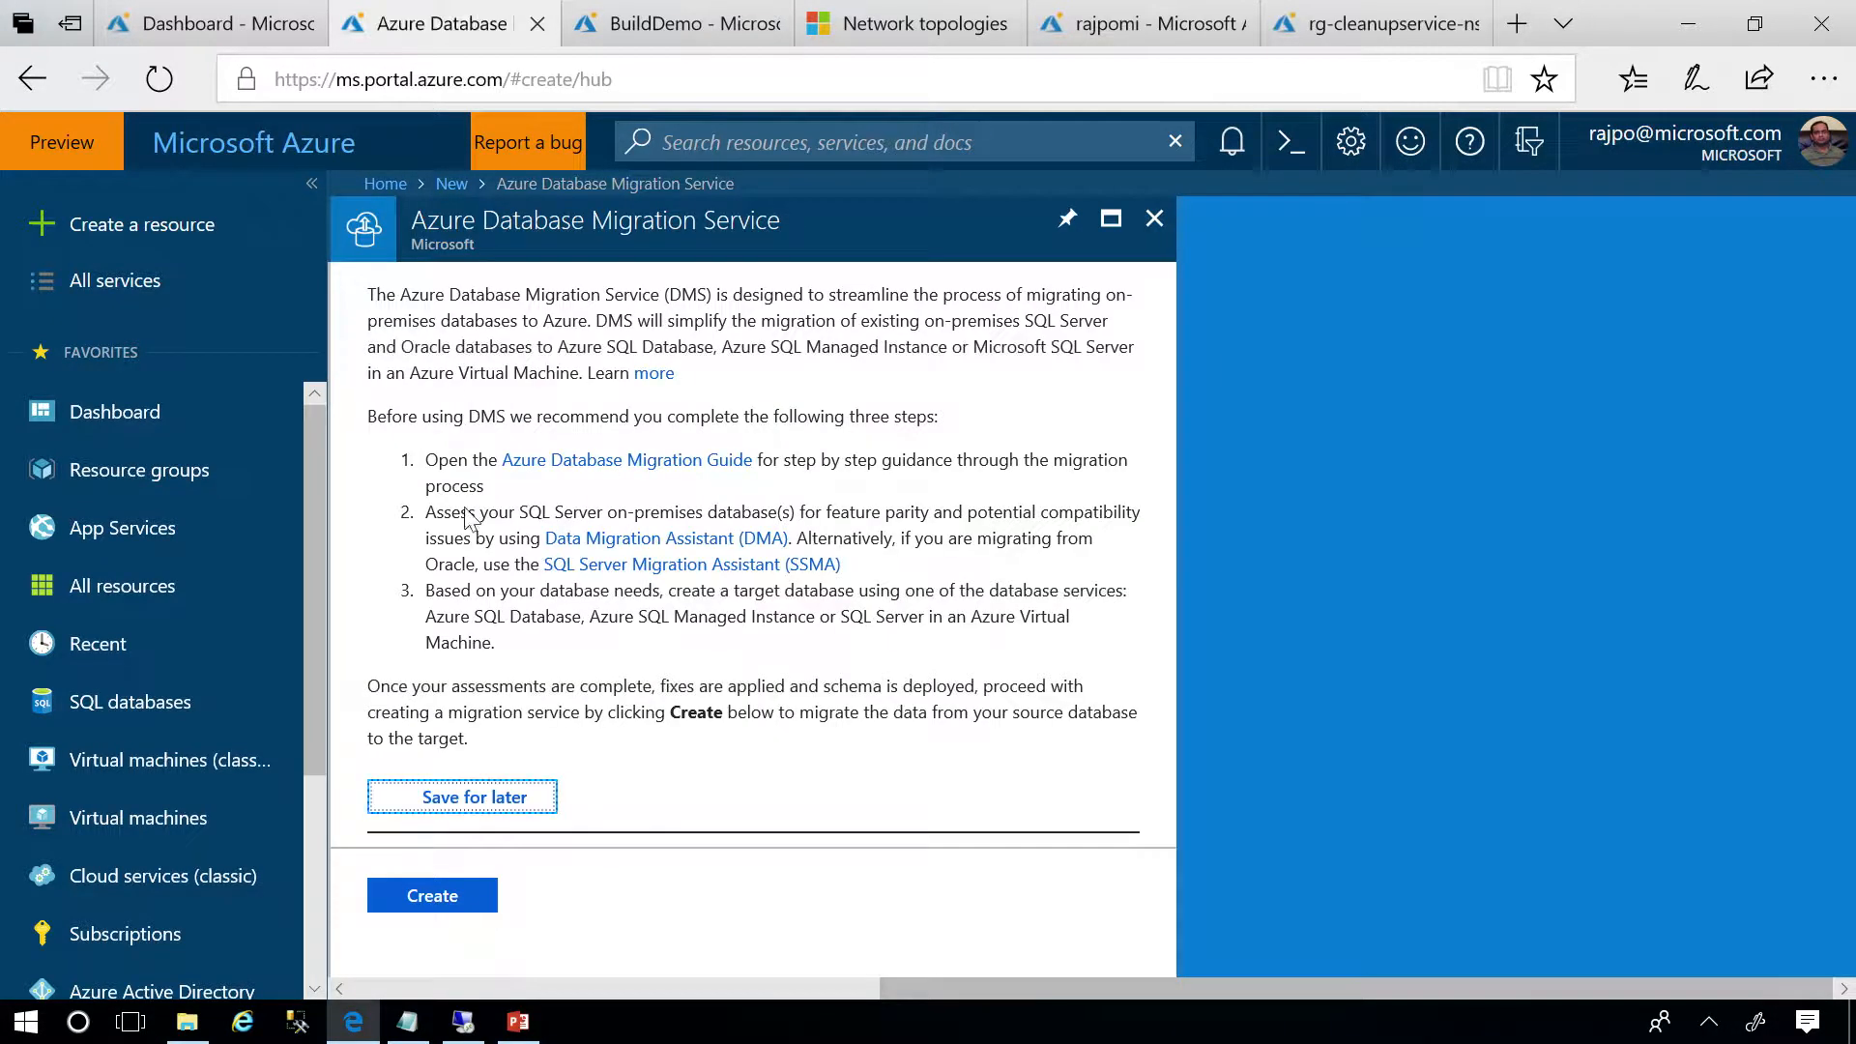
click(408, 913)
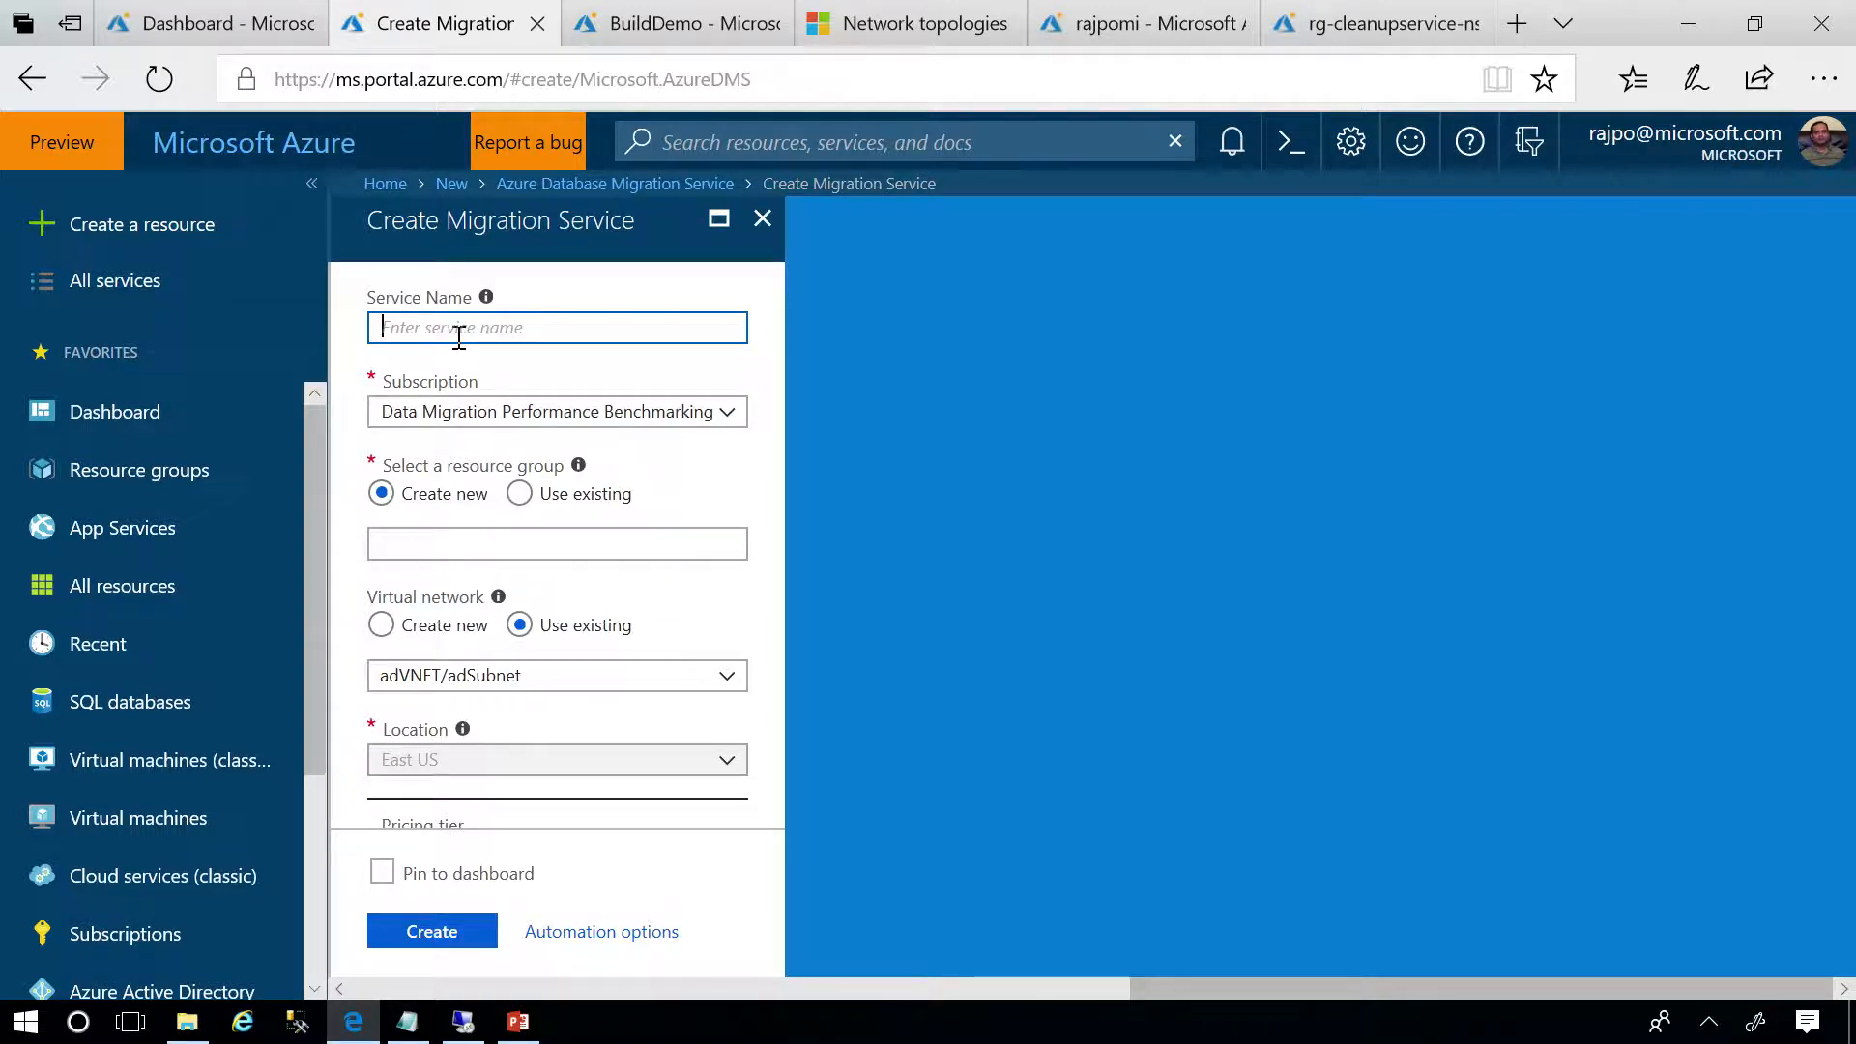
Name the migration service test and assign it to the StagingDataMigrationServiceRunners: R&D subscription.
text(test)
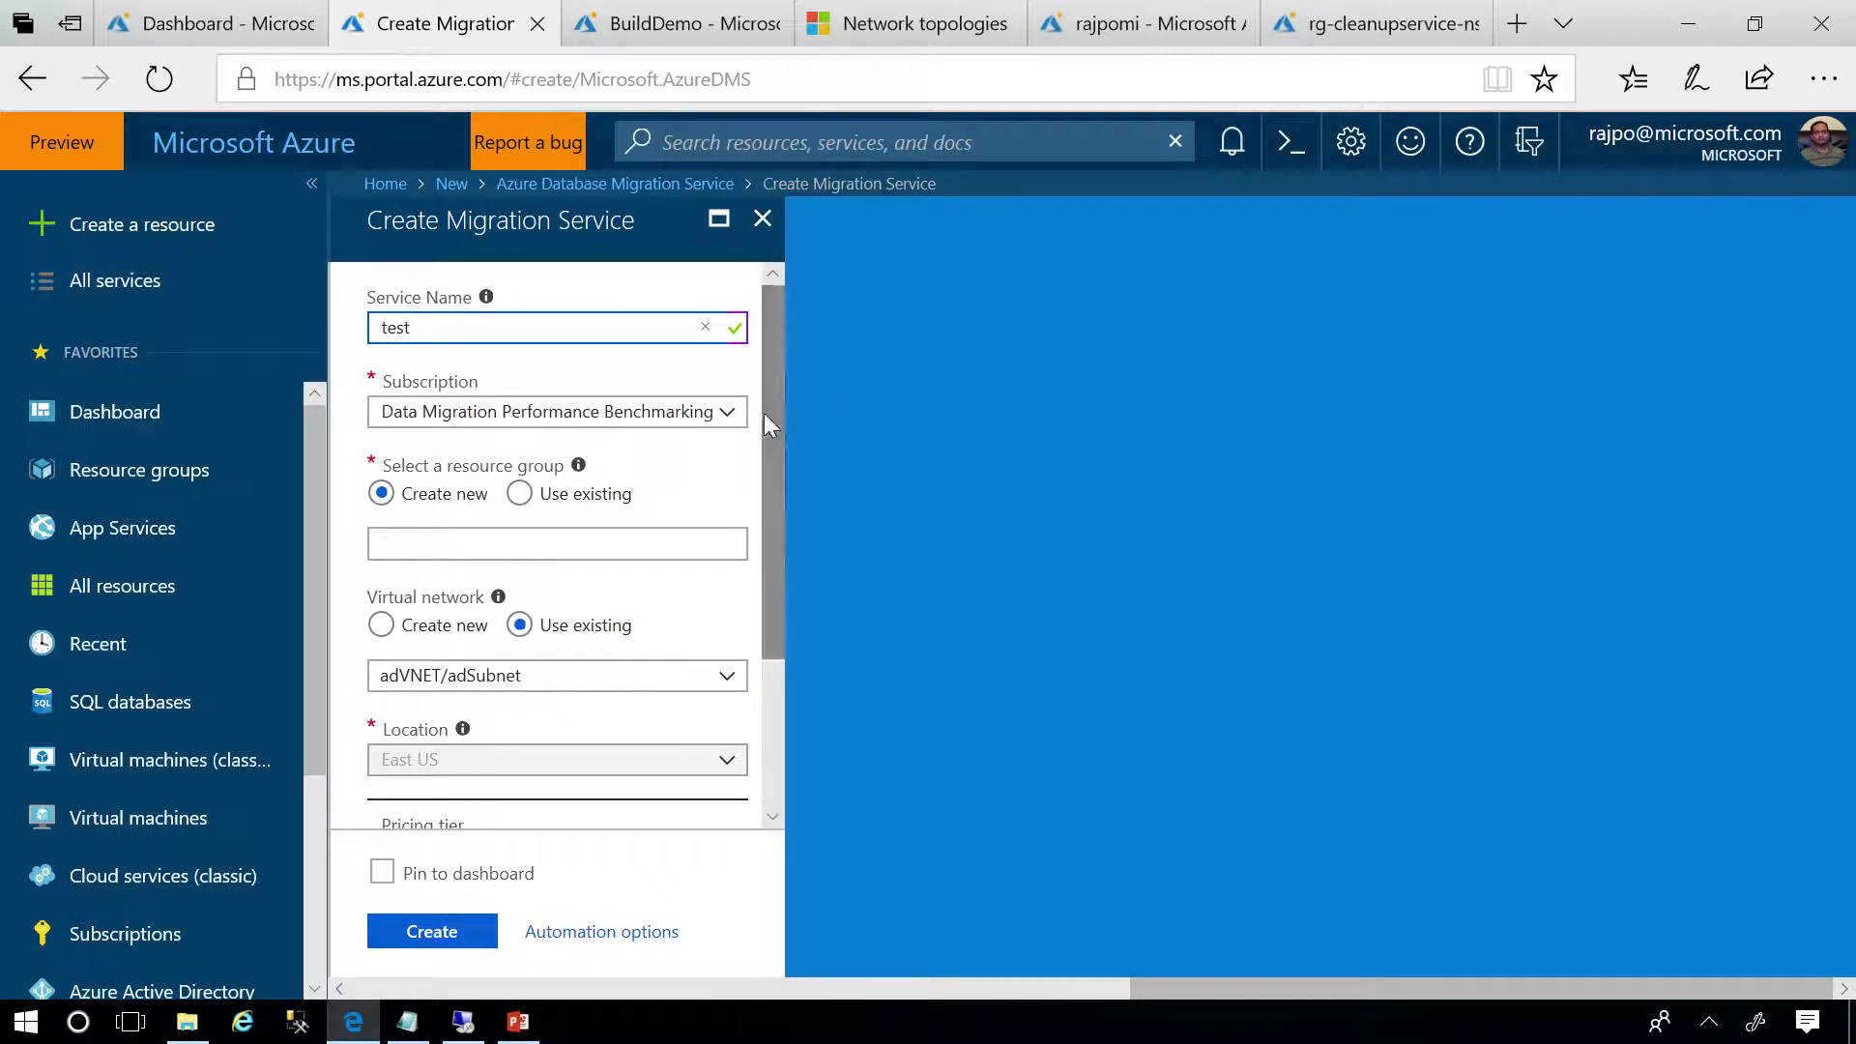
click(736, 419)
drag(735, 493, 711, 696)
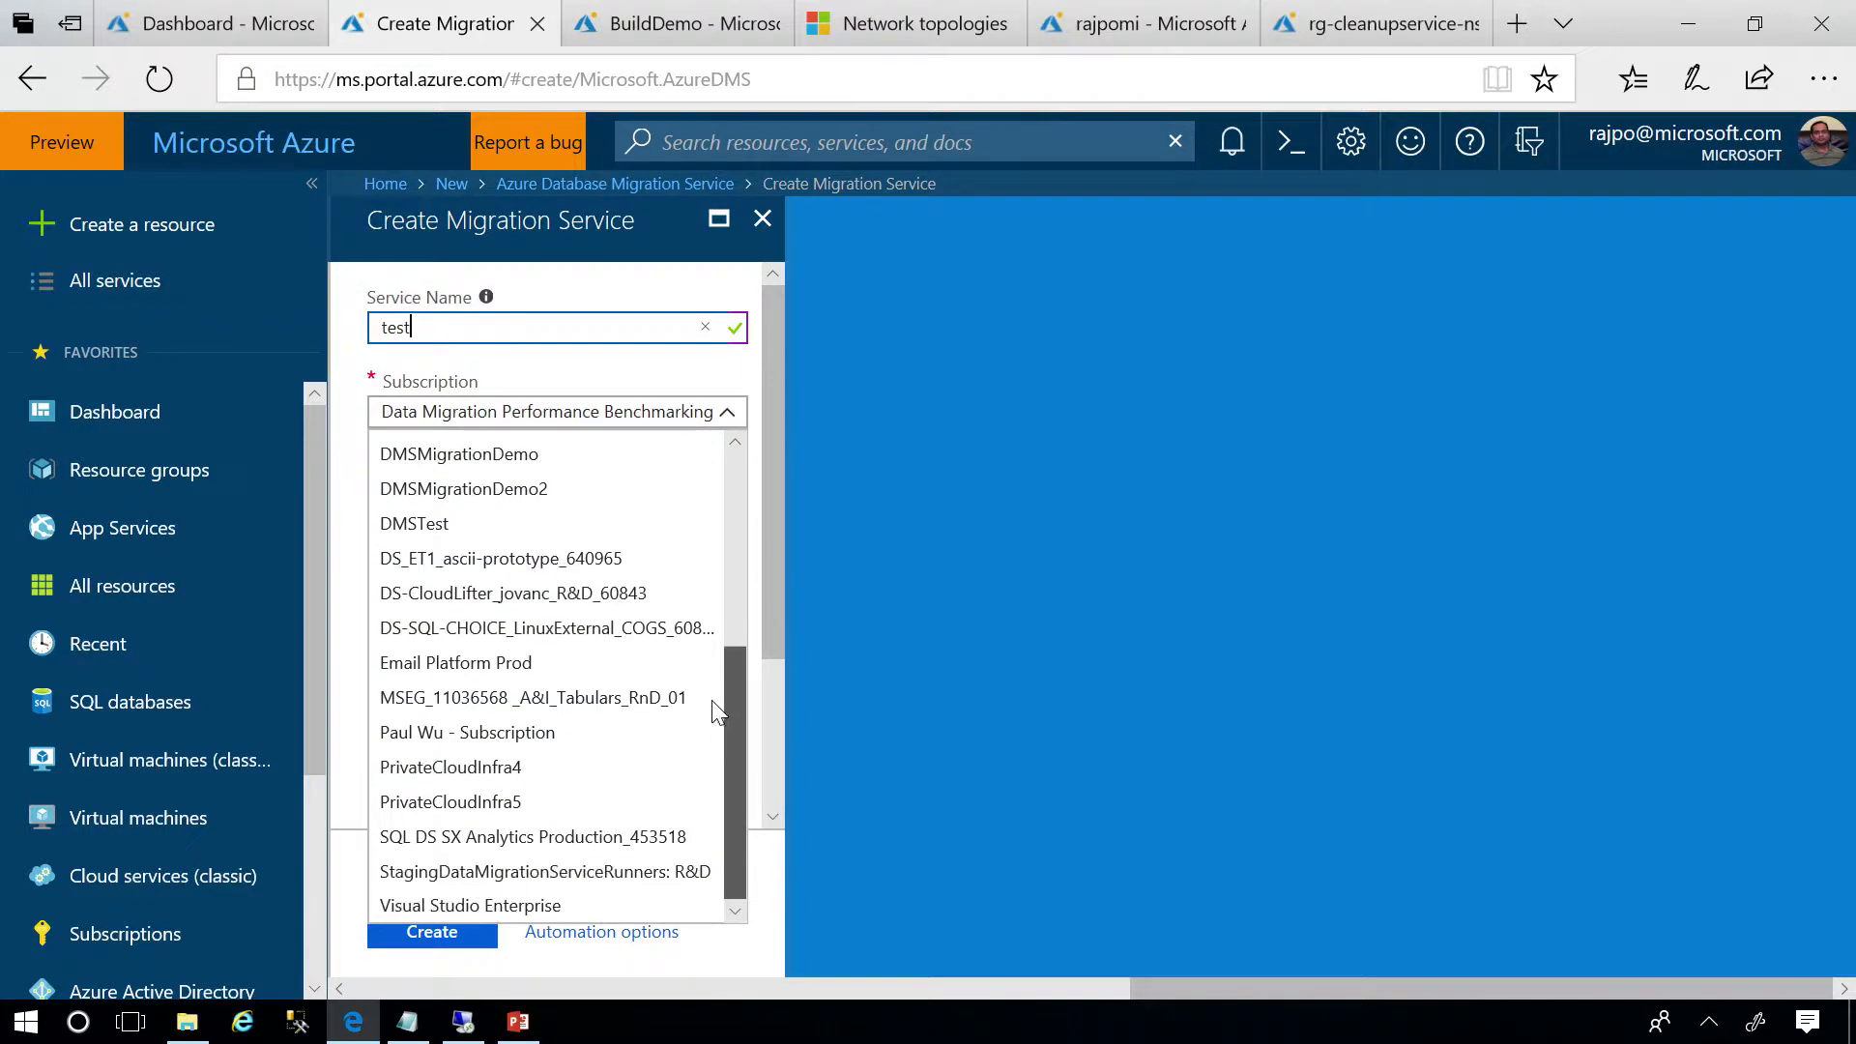
click(498, 875)
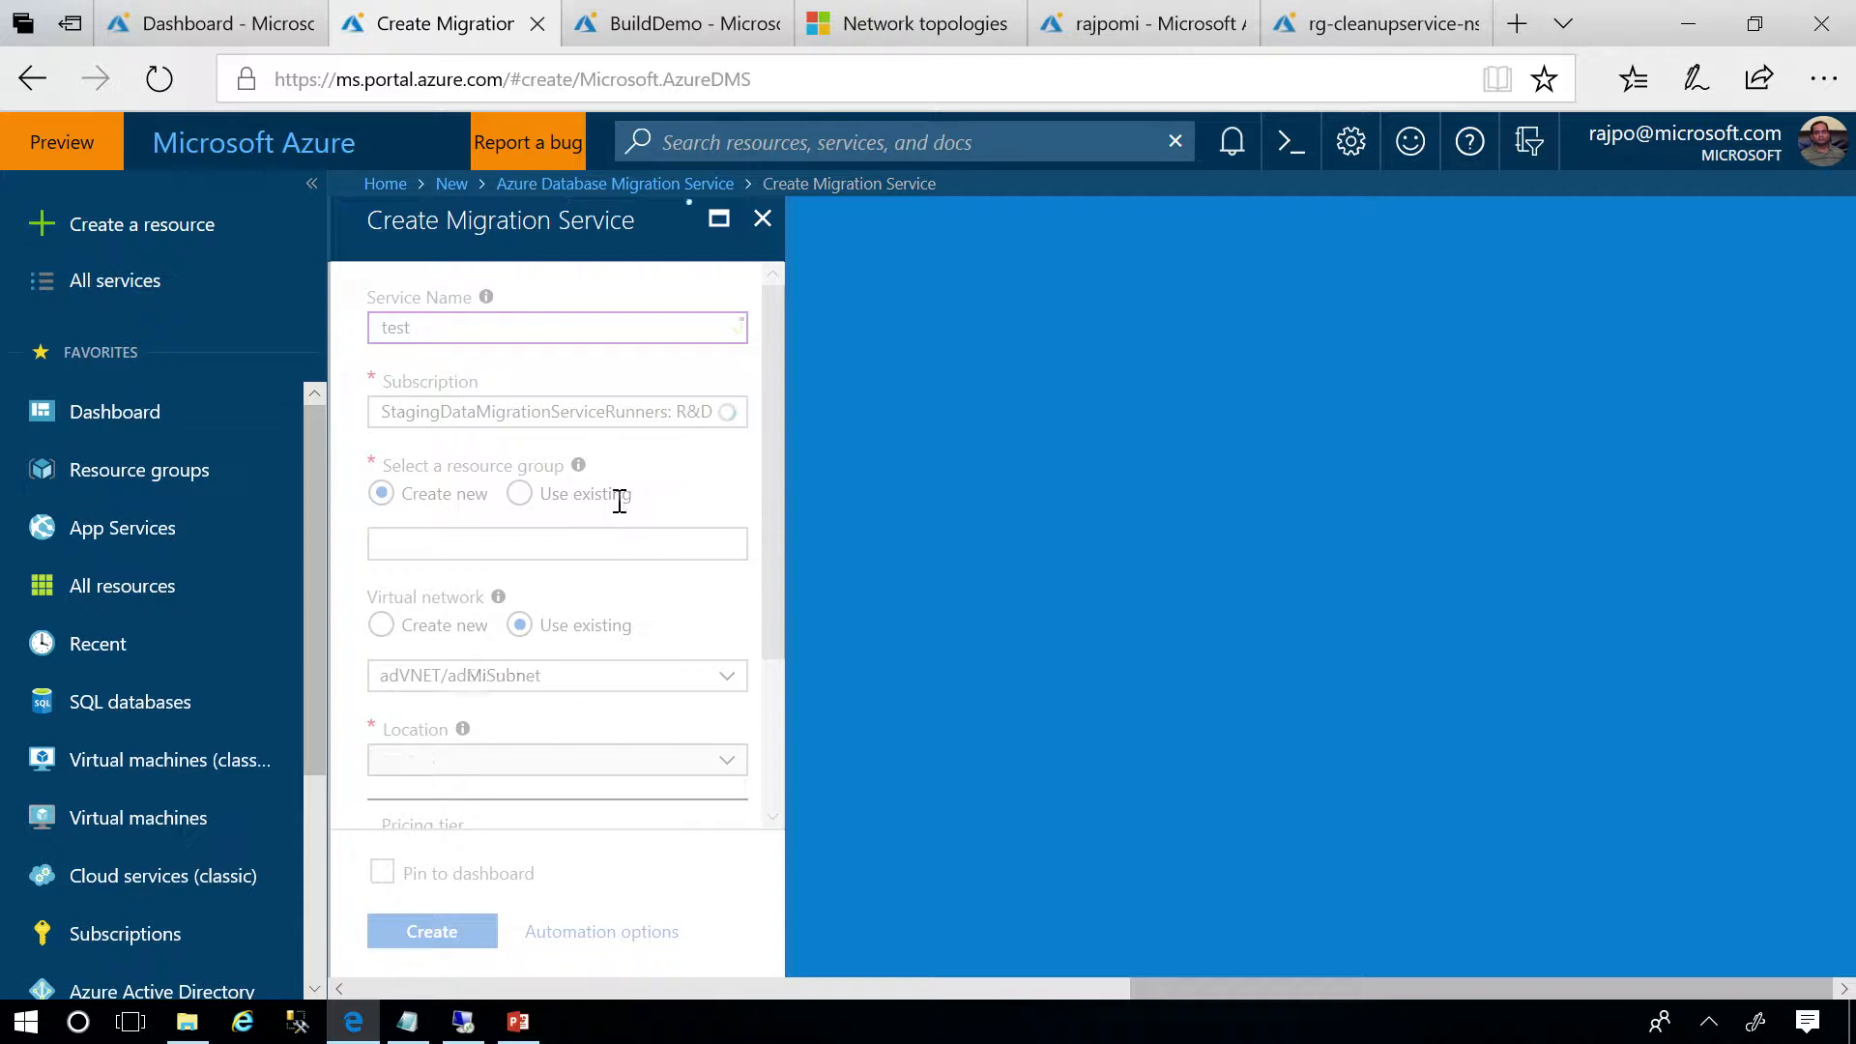
Look through the existing resource groups, but specify a new resource group named RG for the migration service.
click(521, 497)
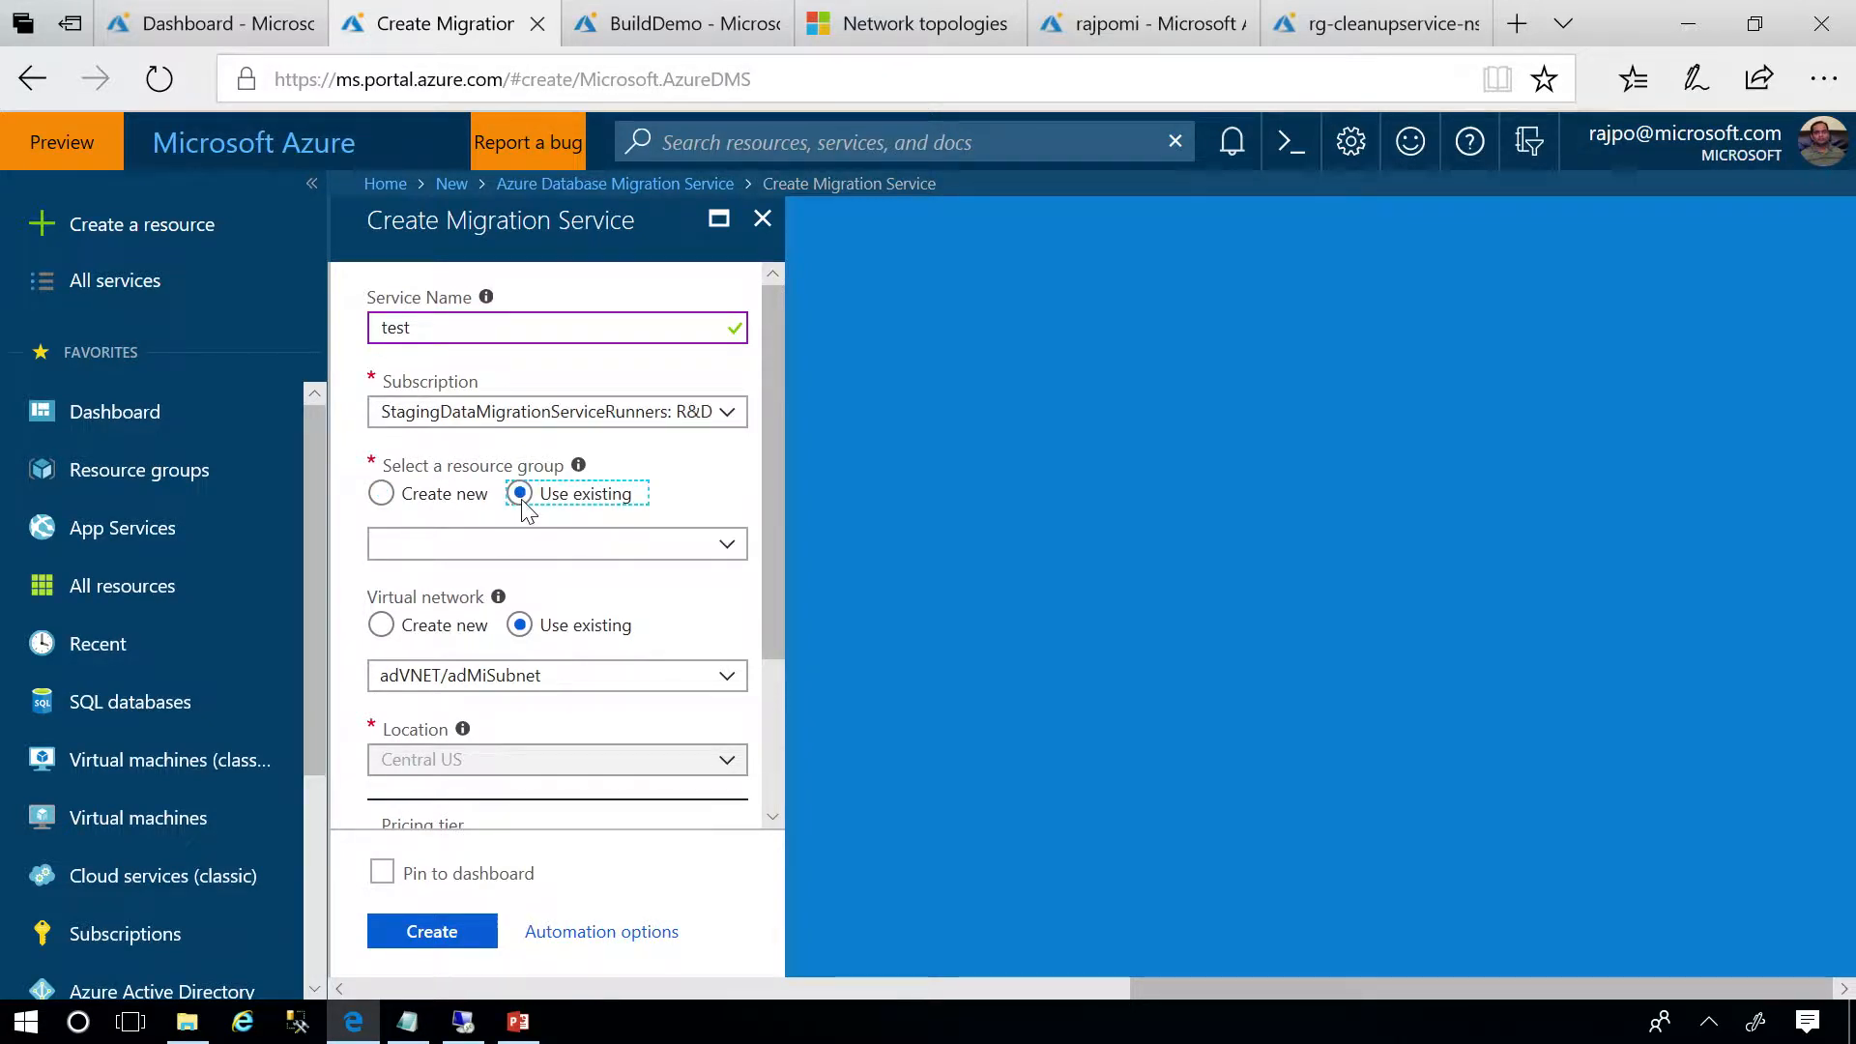
click(732, 561)
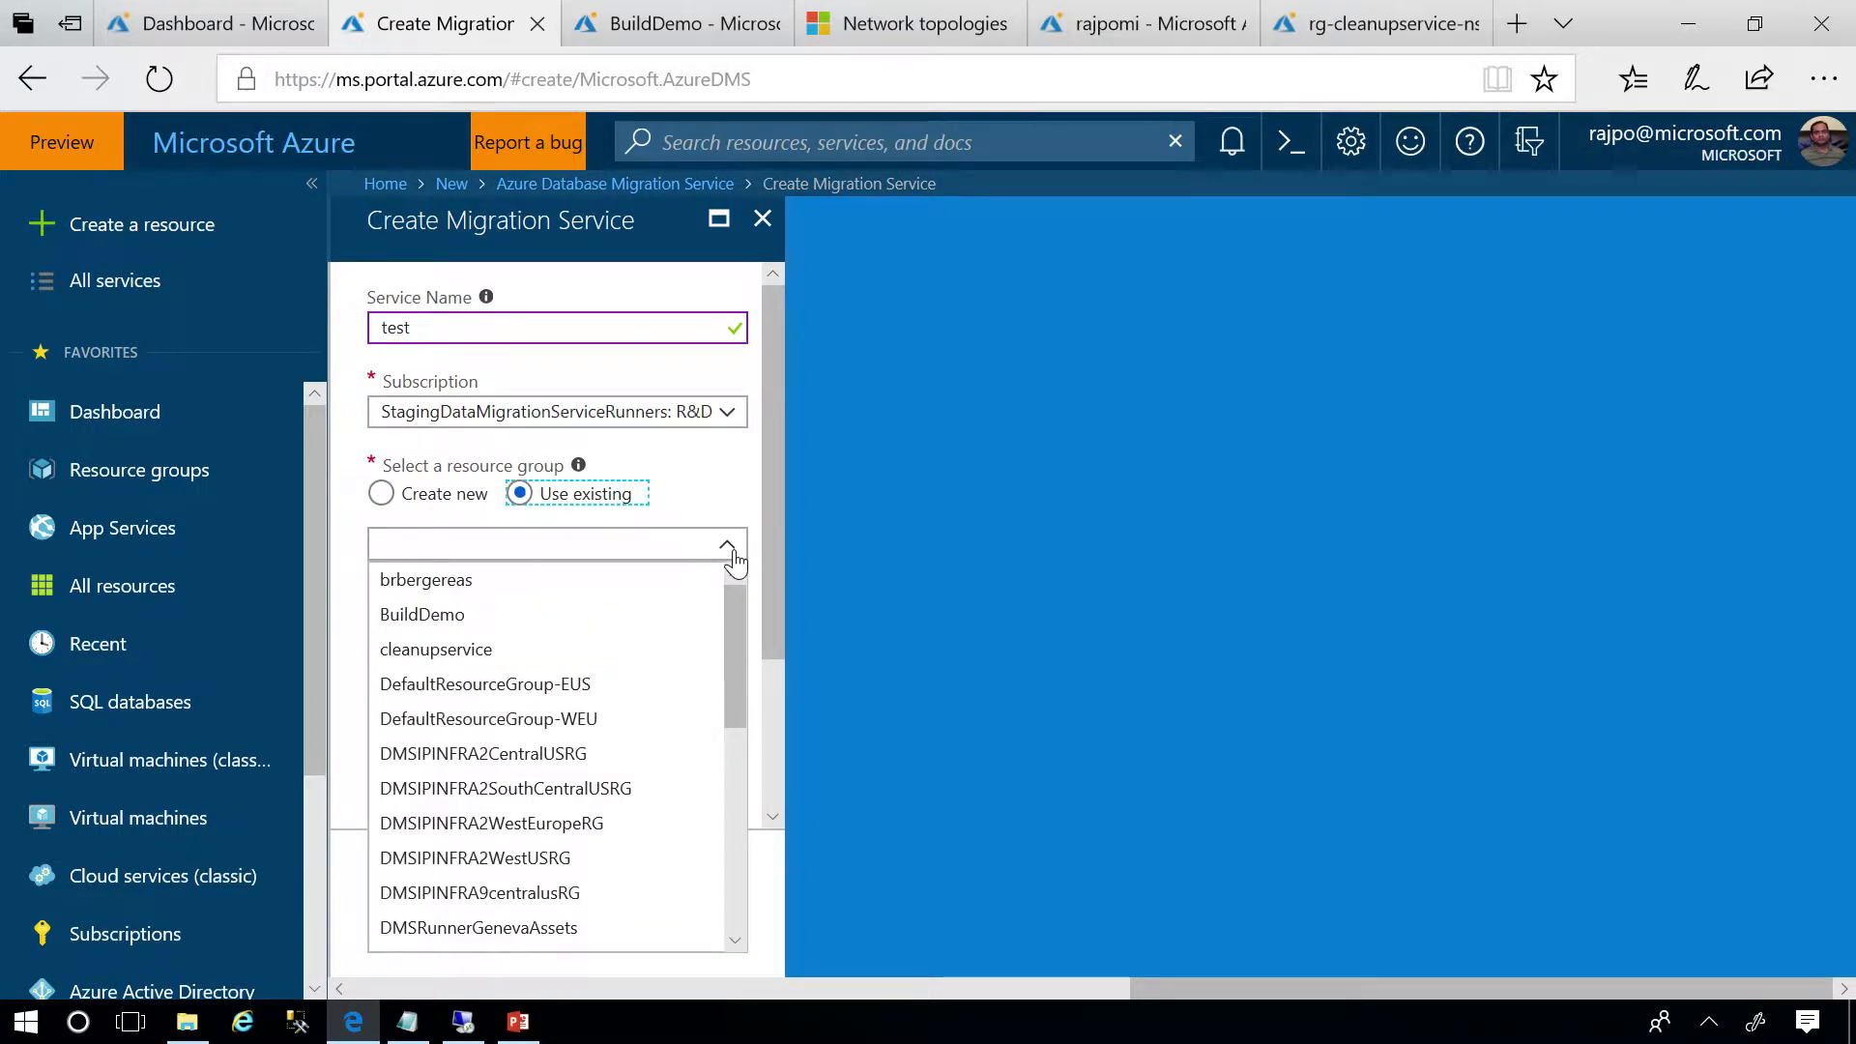
click(557, 522)
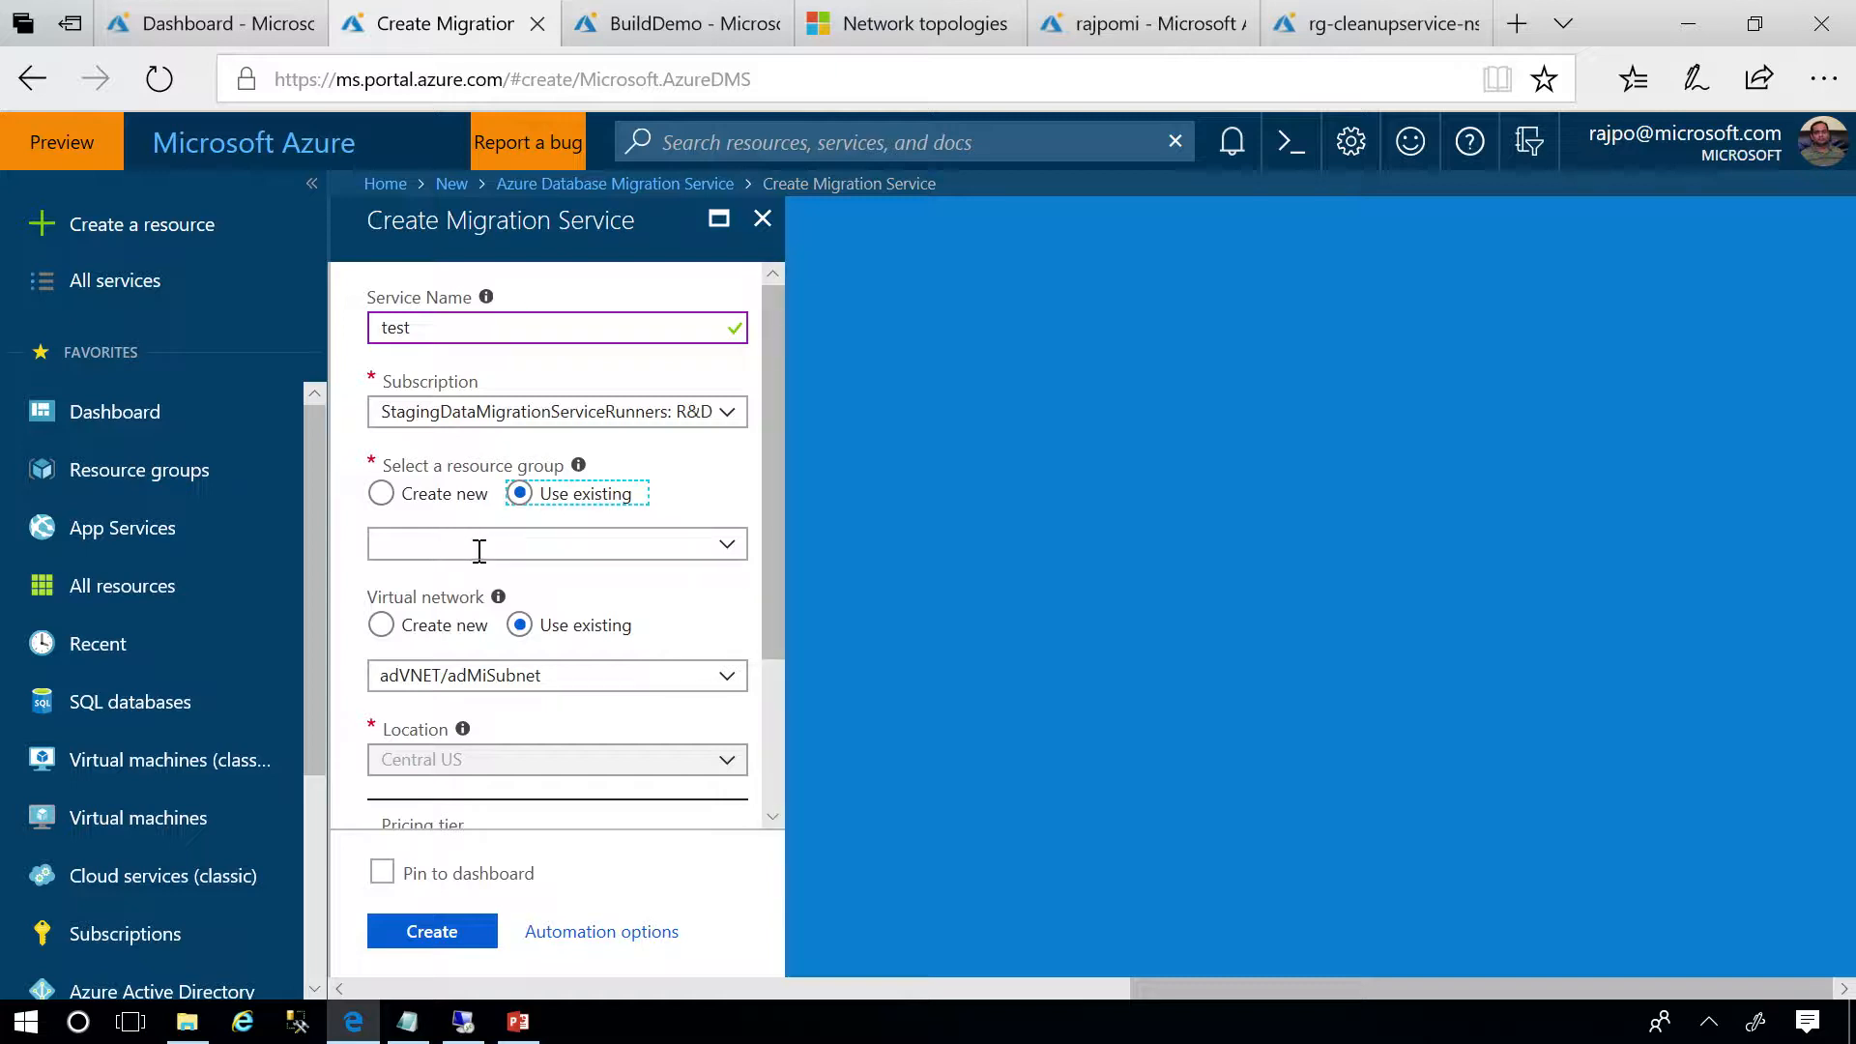
click(382, 495)
click(404, 537)
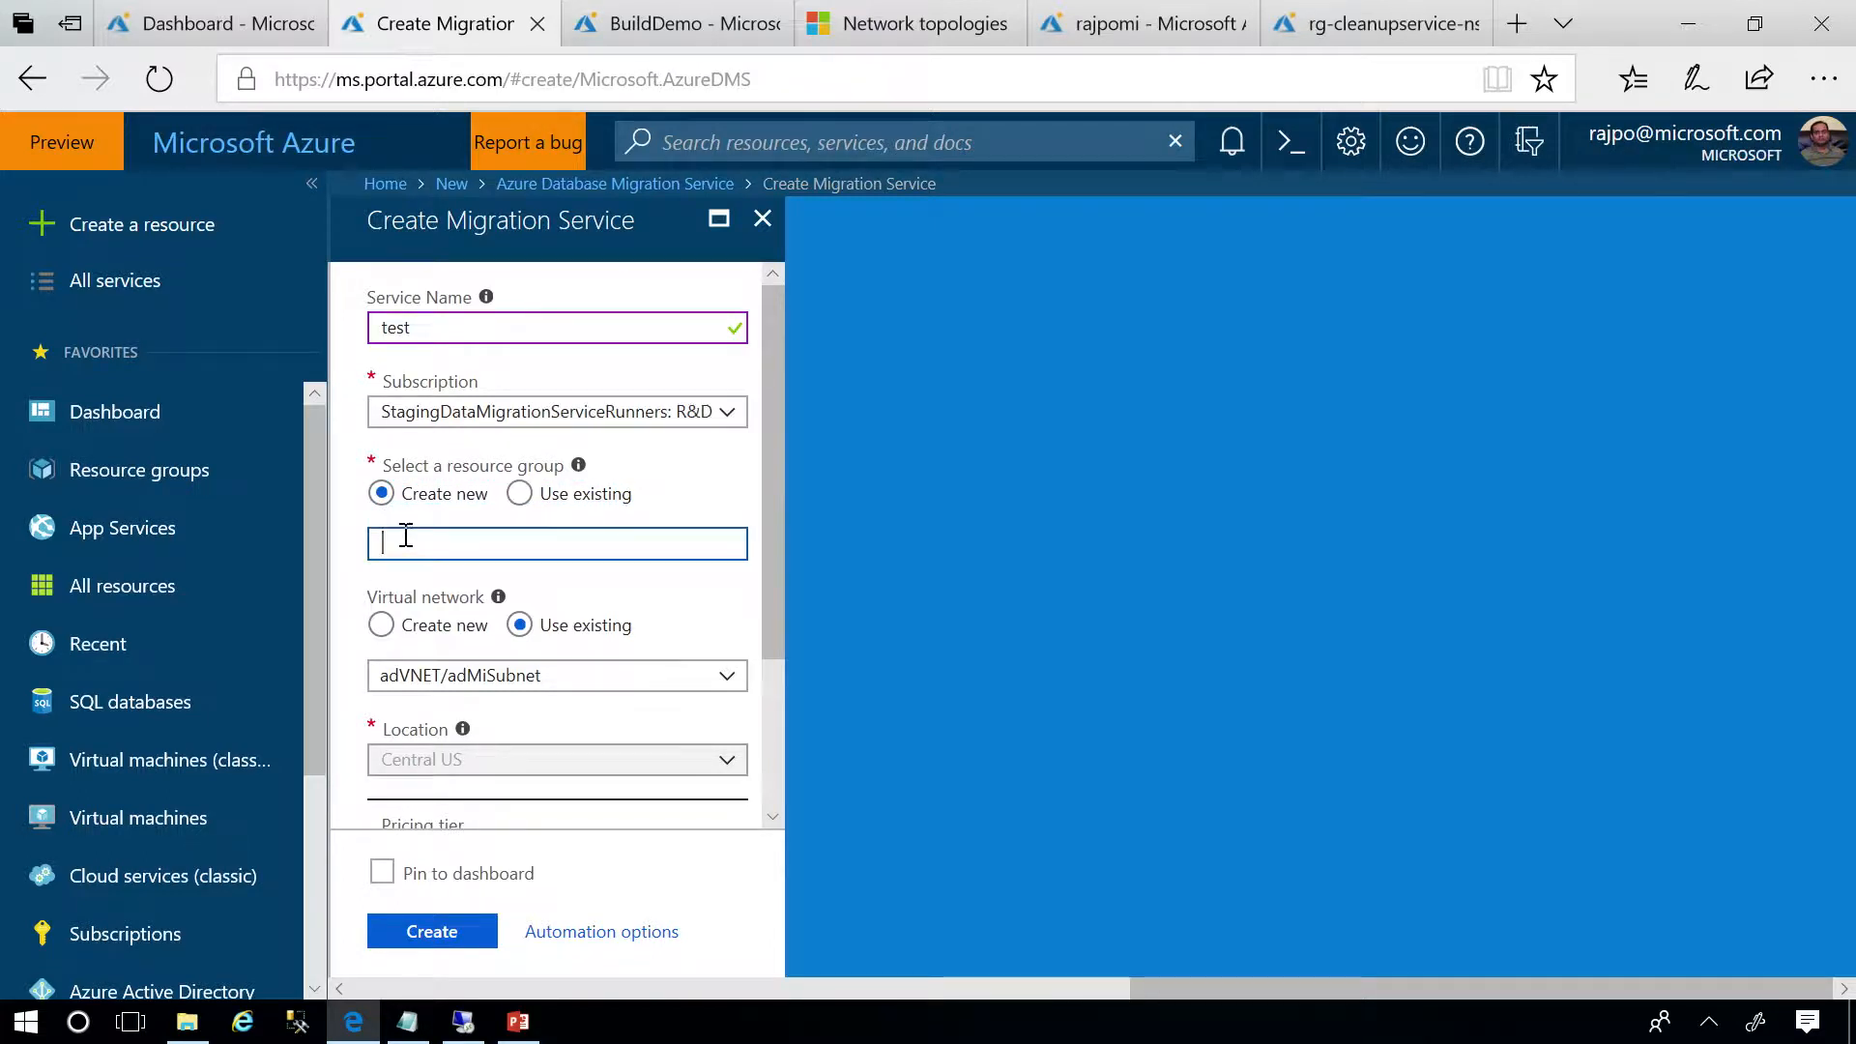
text(RG)
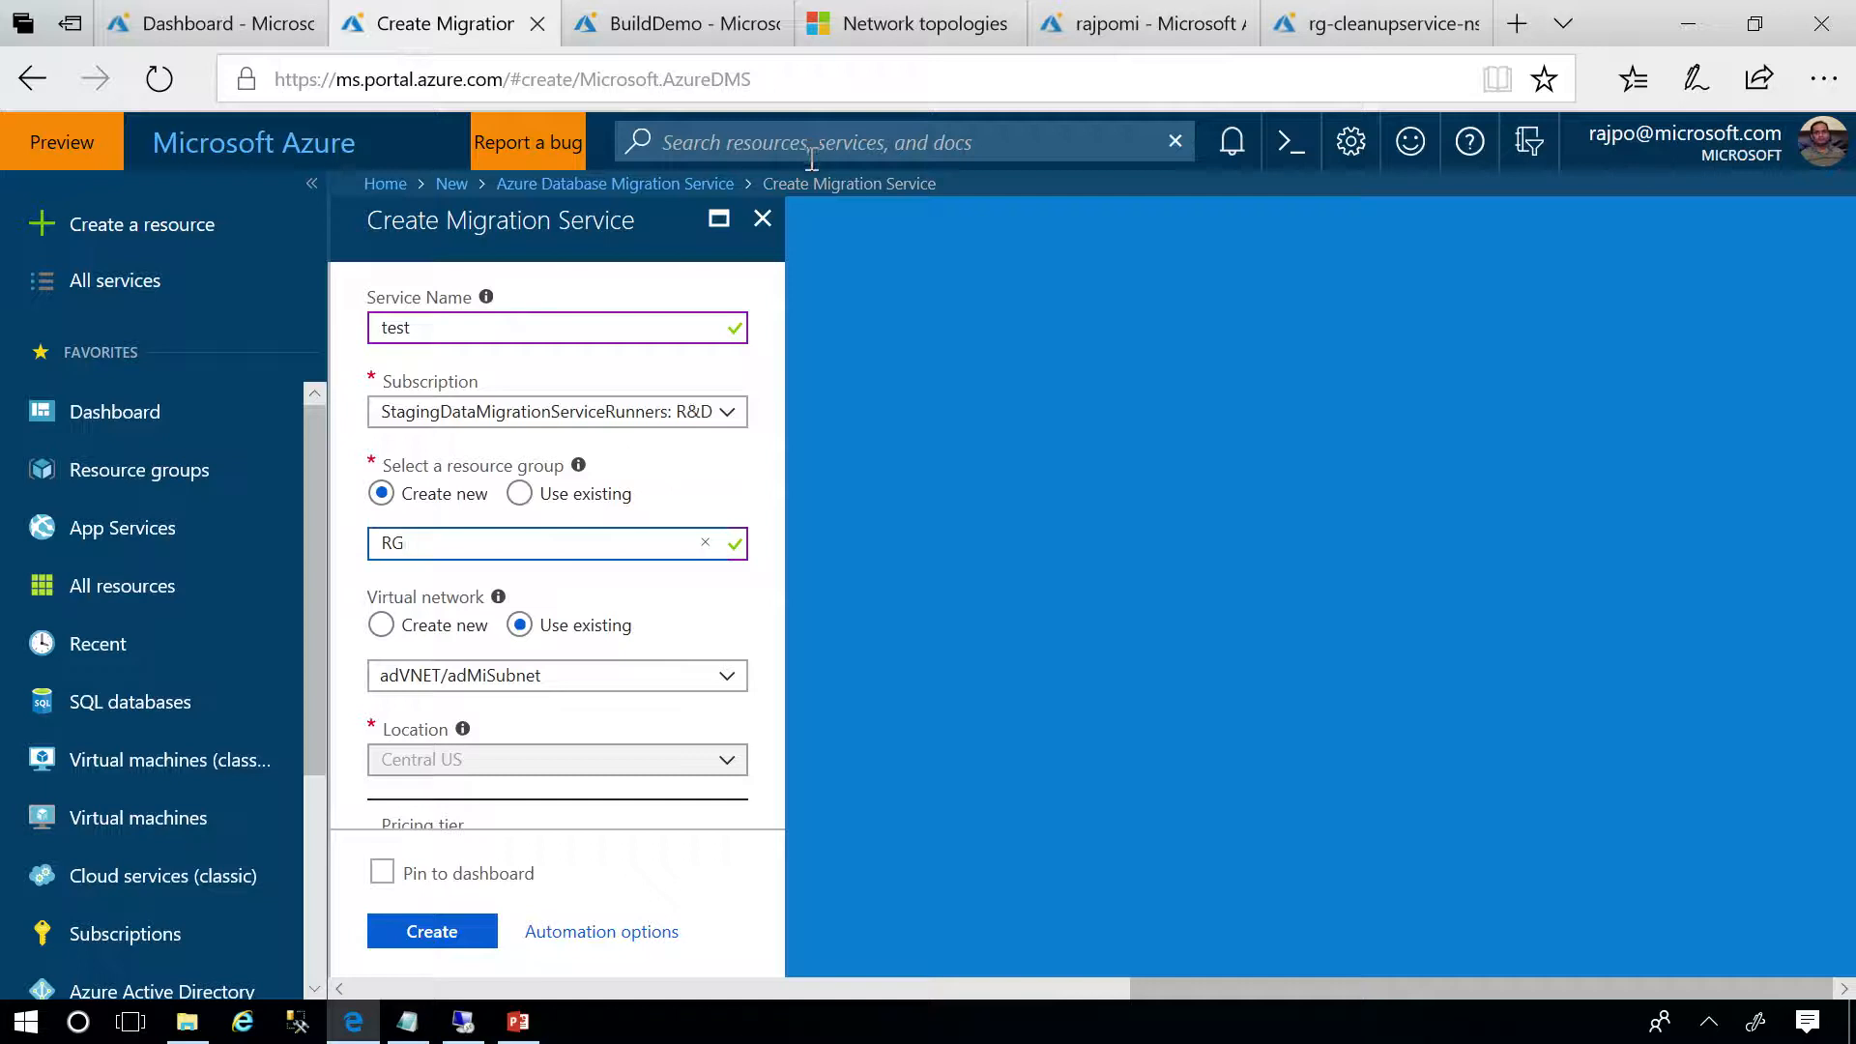
Examine the network topologies article for Managed Instance migrations, especially the hybrid workloads diagram and its port requirements.
mouse_move(895, 37)
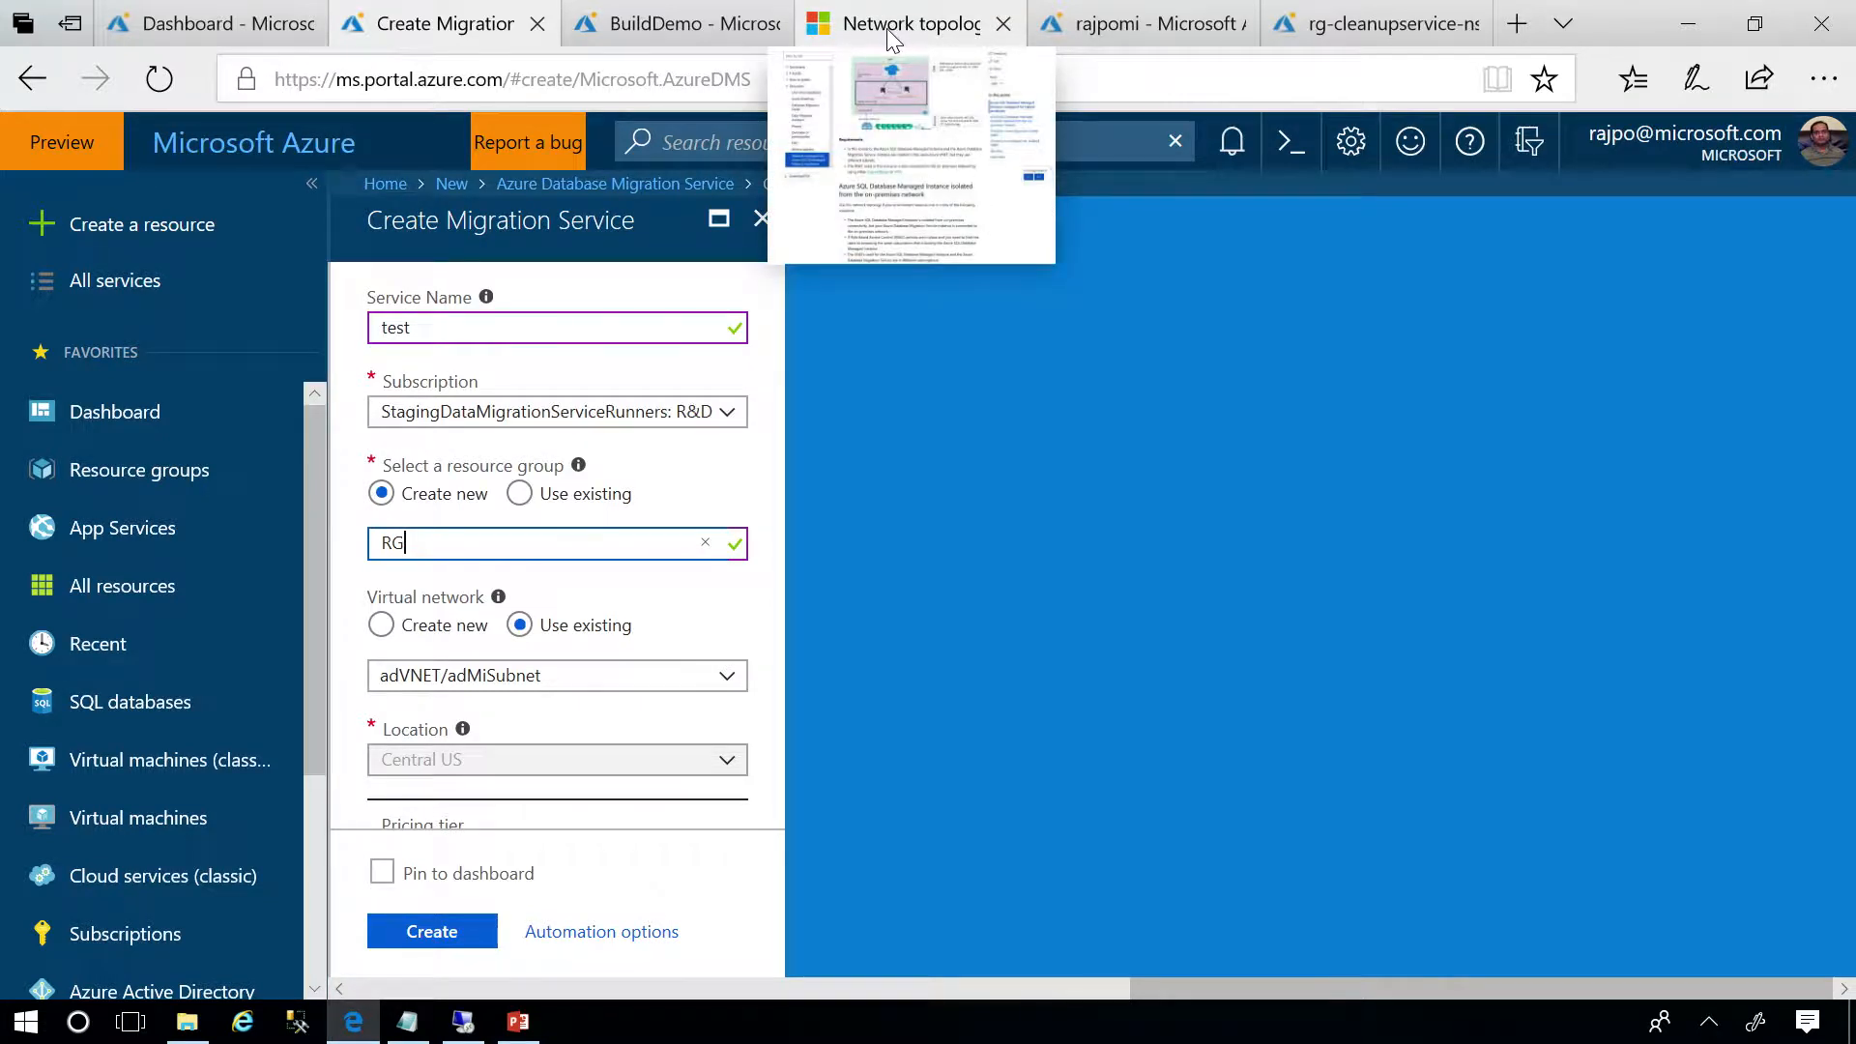
click(894, 33)
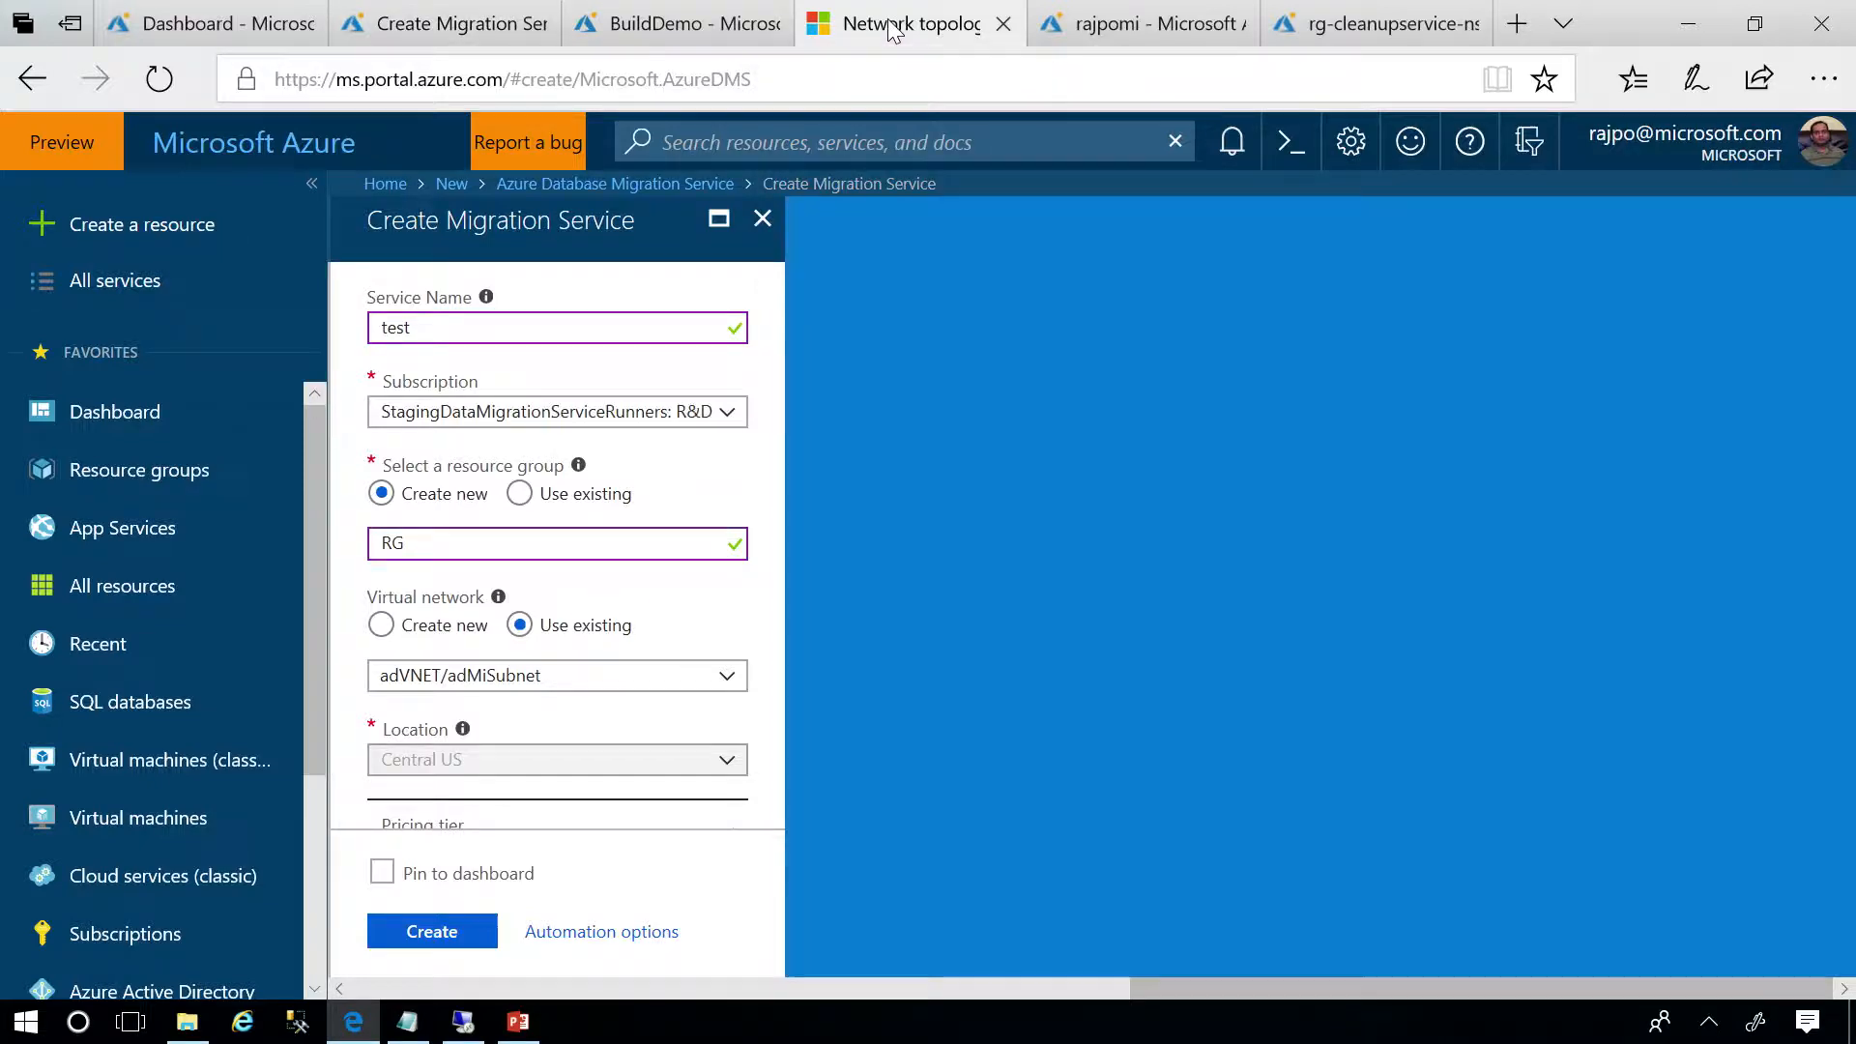
scroll(950, 294, up, 4)
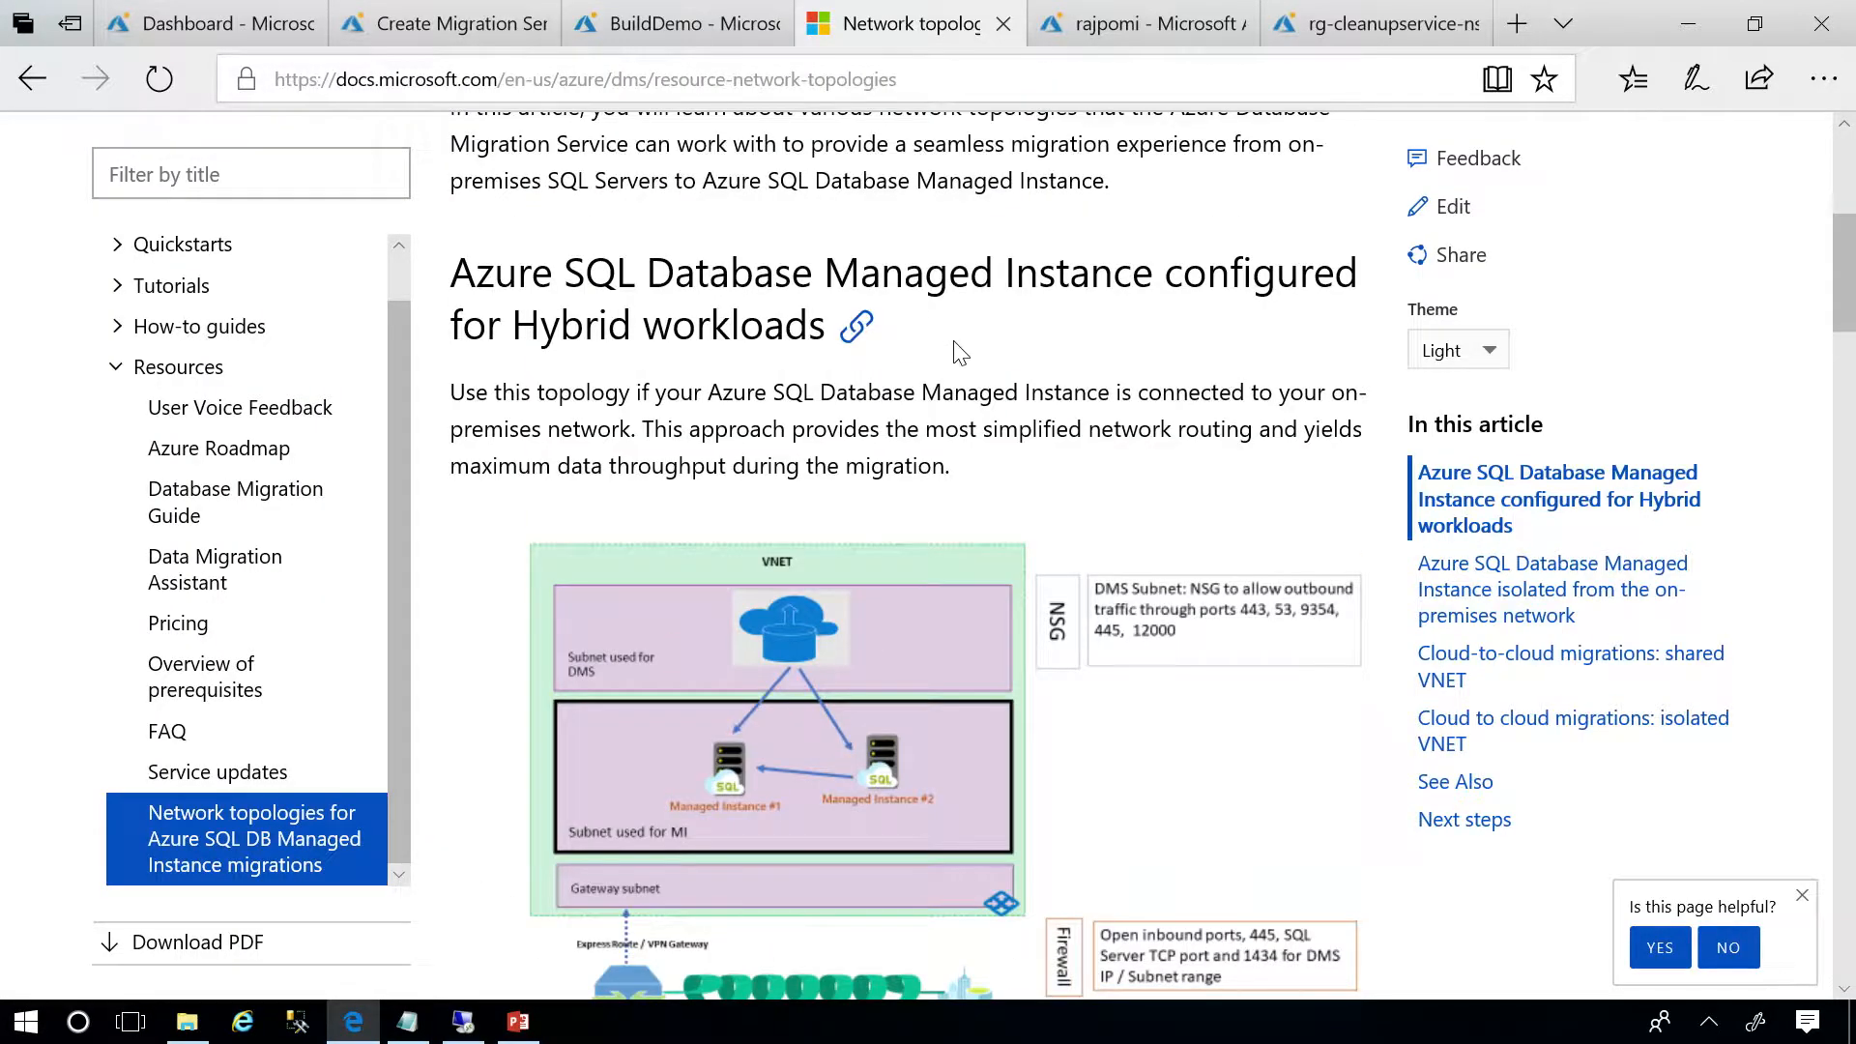
scroll(962, 354, up, 3)
scroll(974, 358, down, 4)
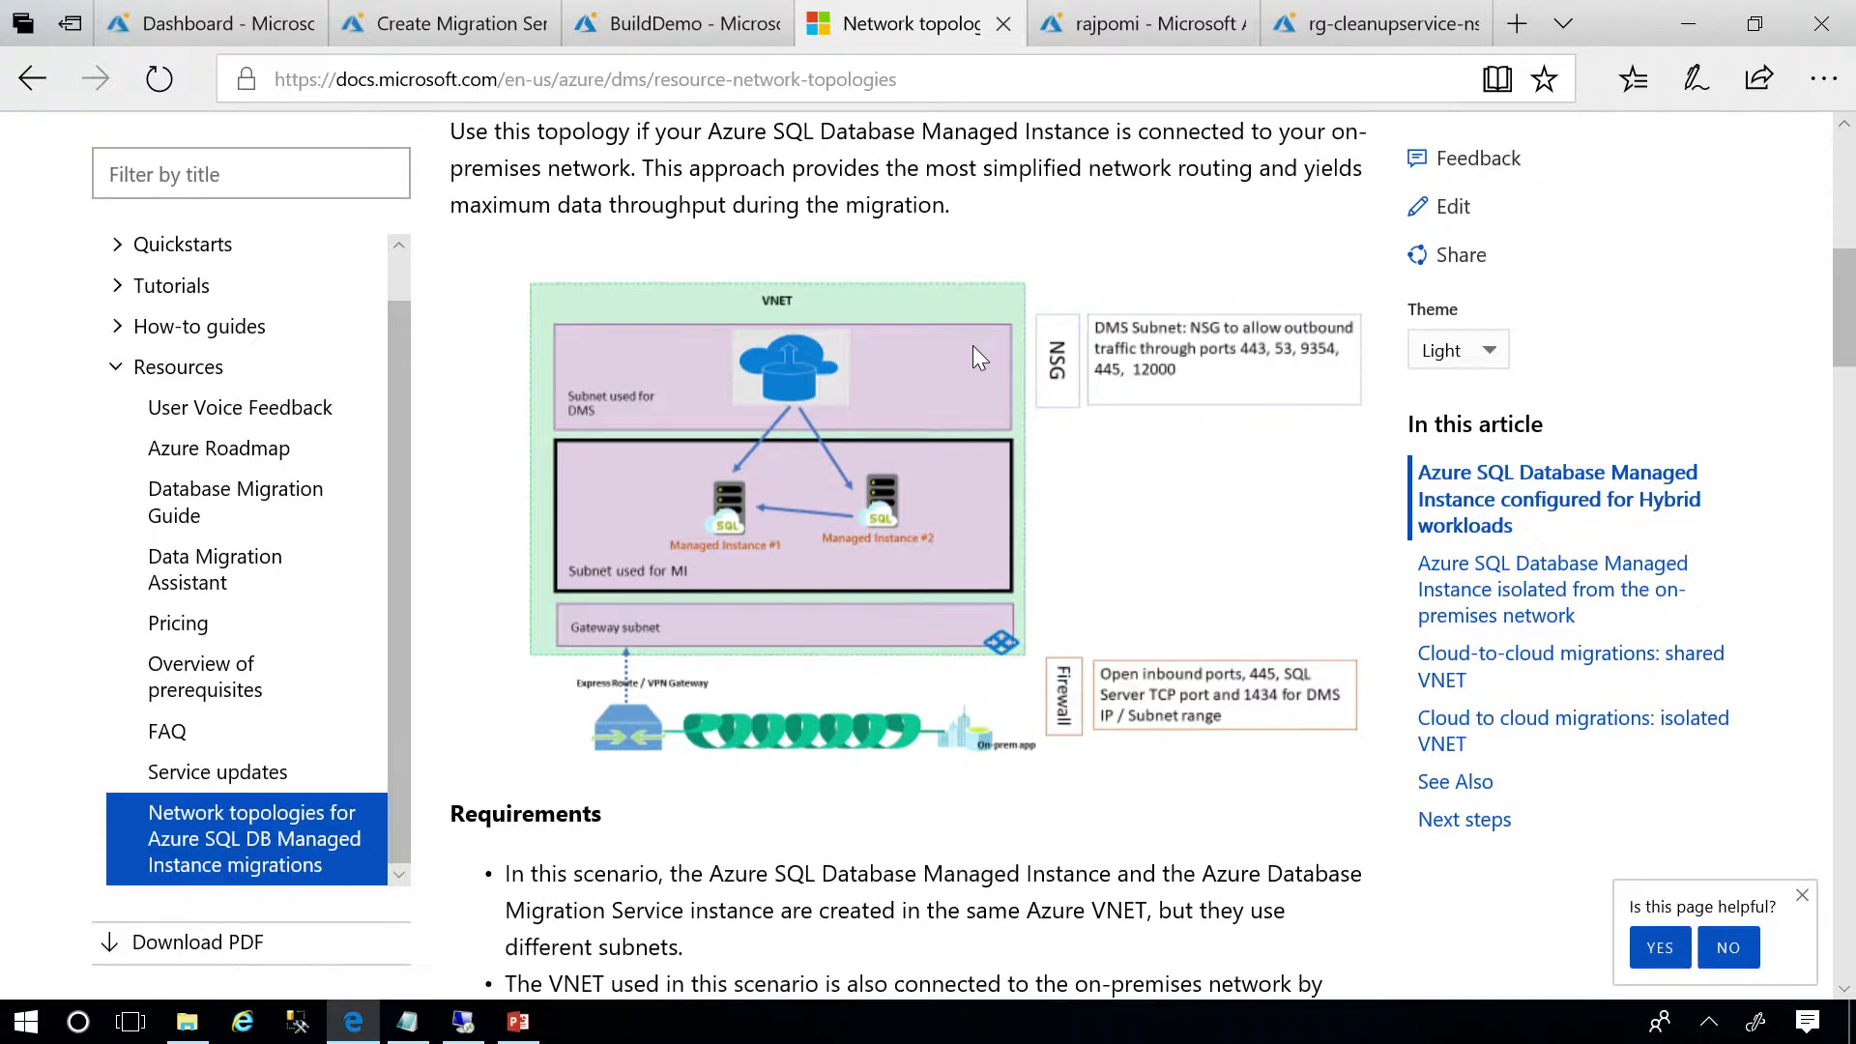
scroll(973, 348, up, 8)
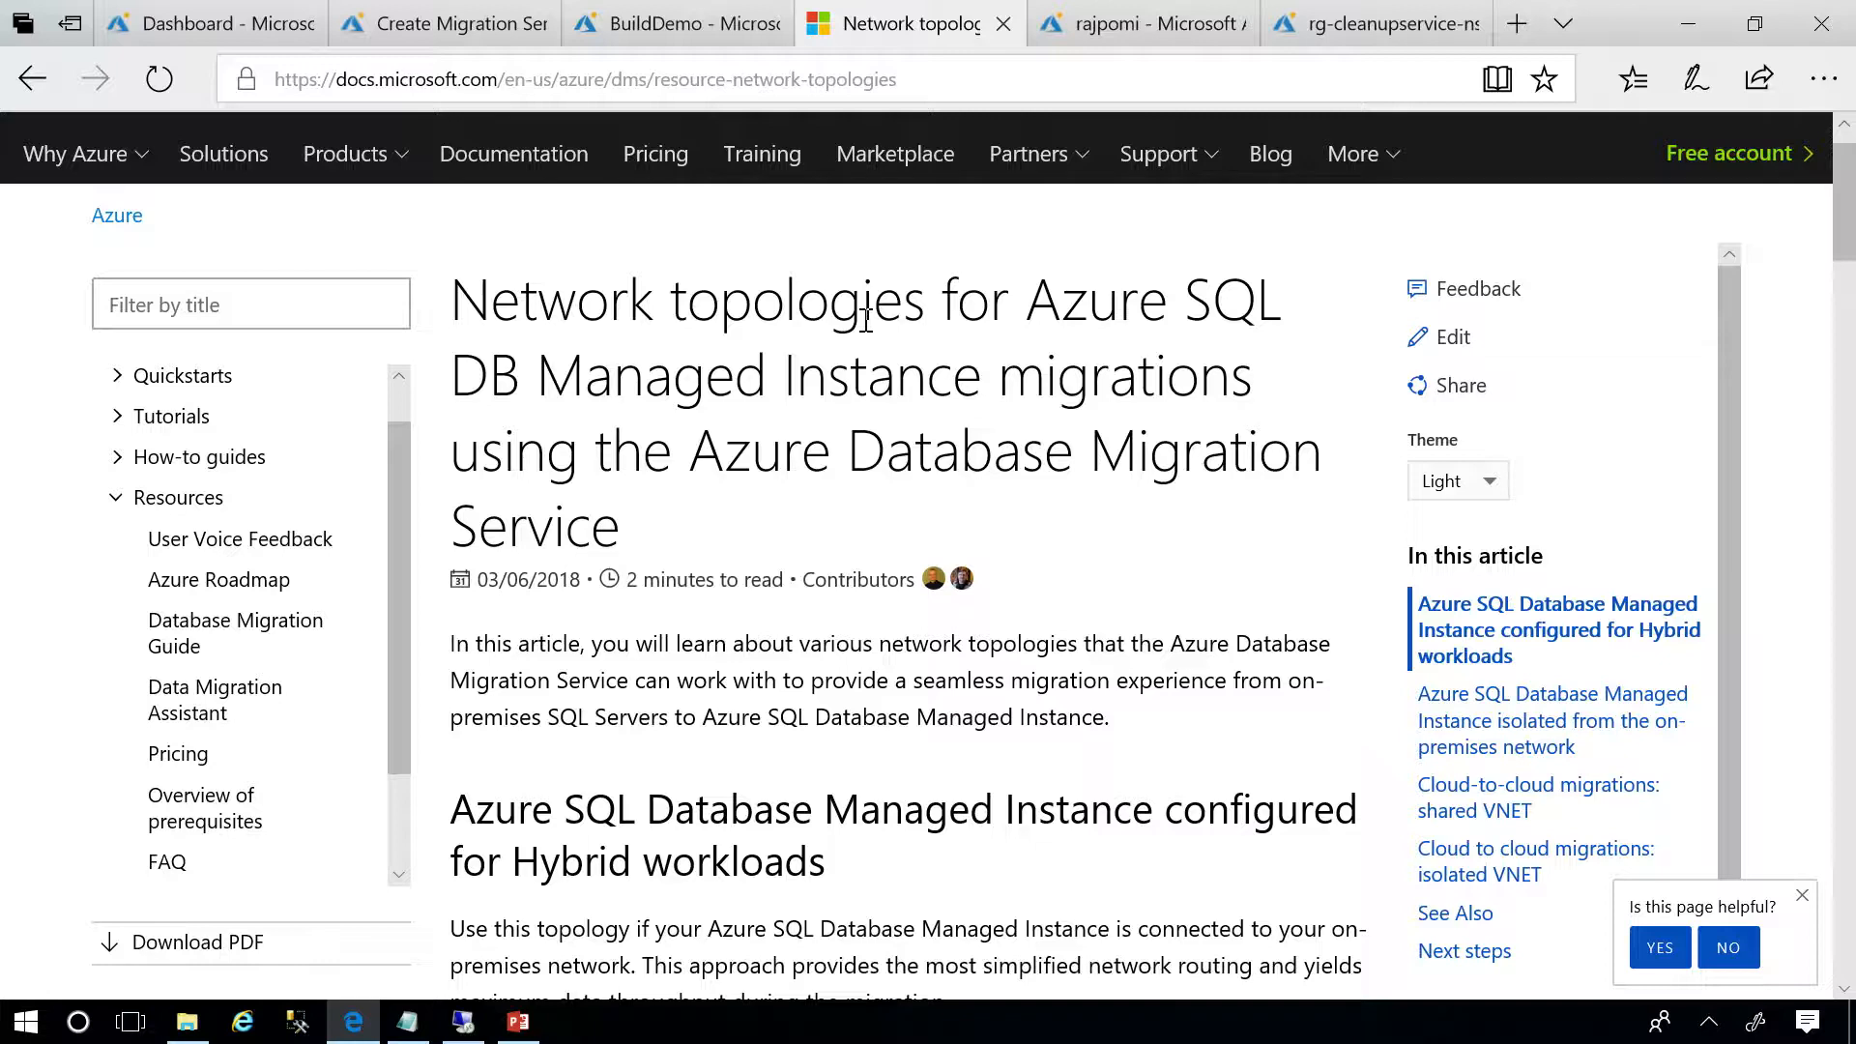
scroll(865, 324, down, 5)
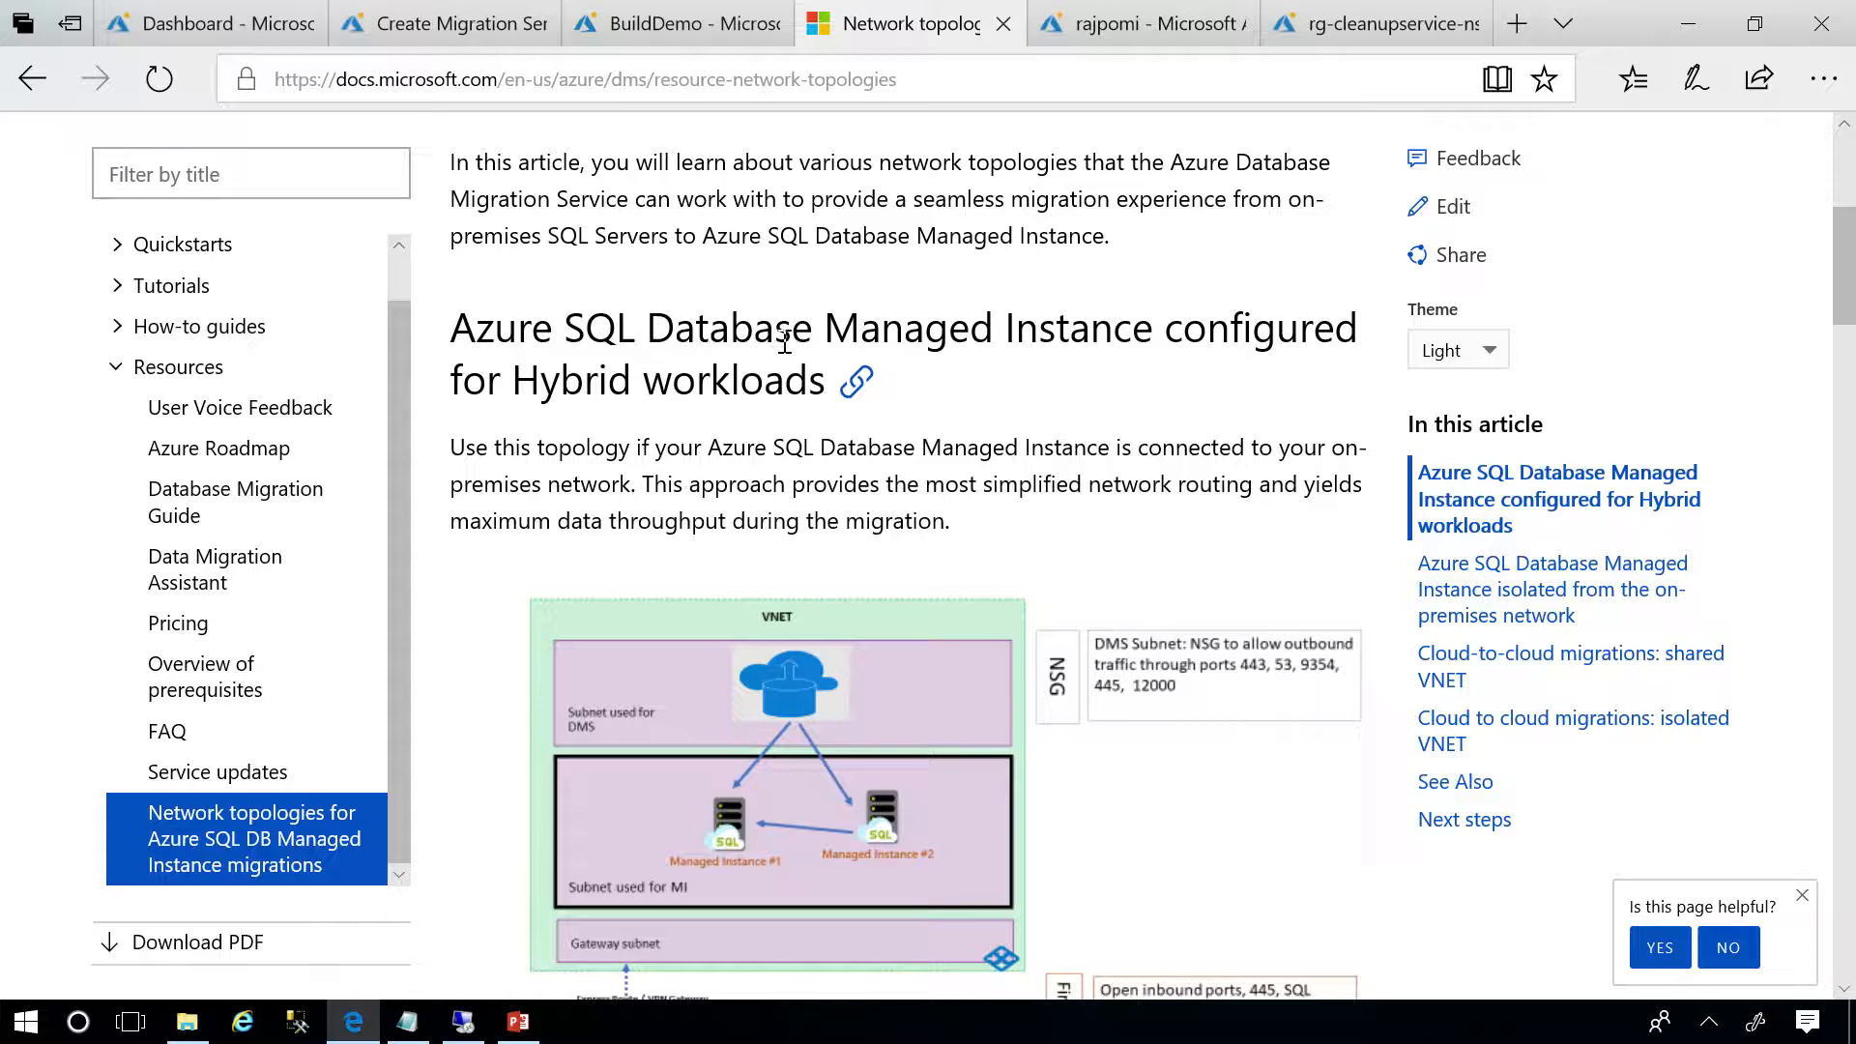
scroll(784, 343, up, 1)
scroll(783, 340, down, 4)
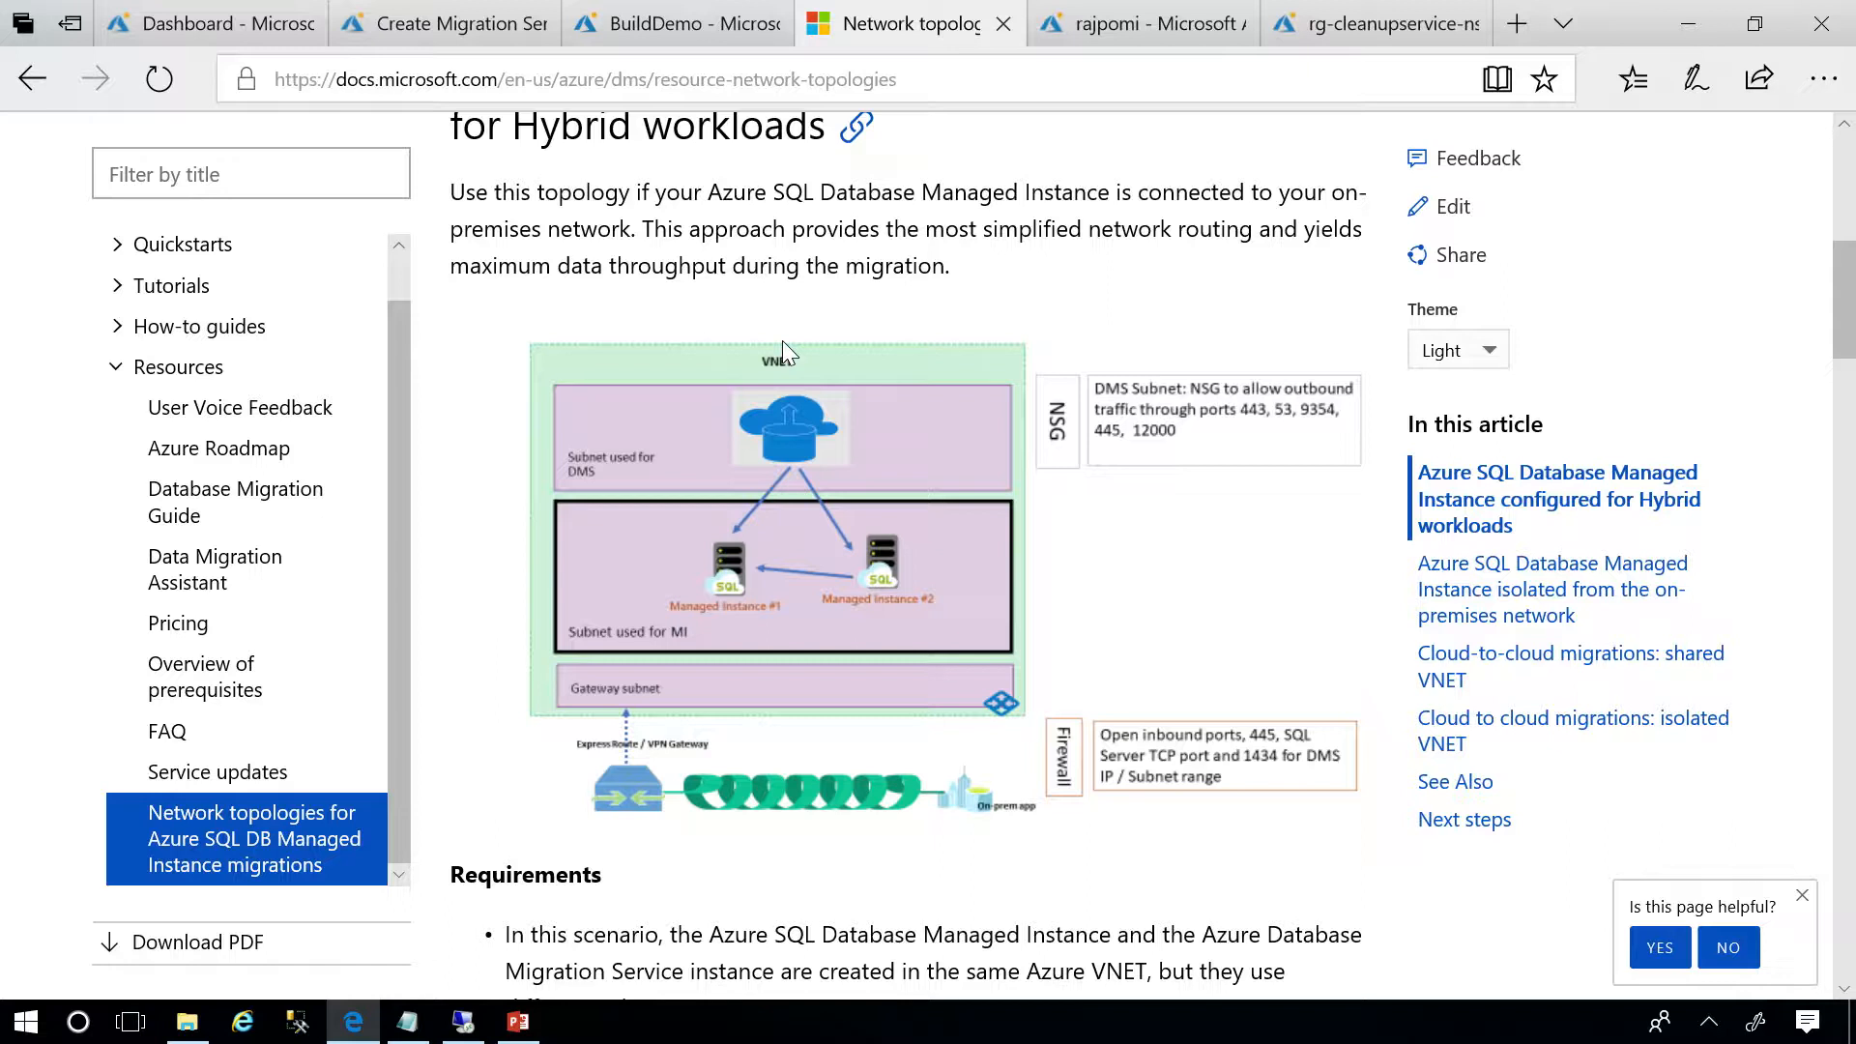
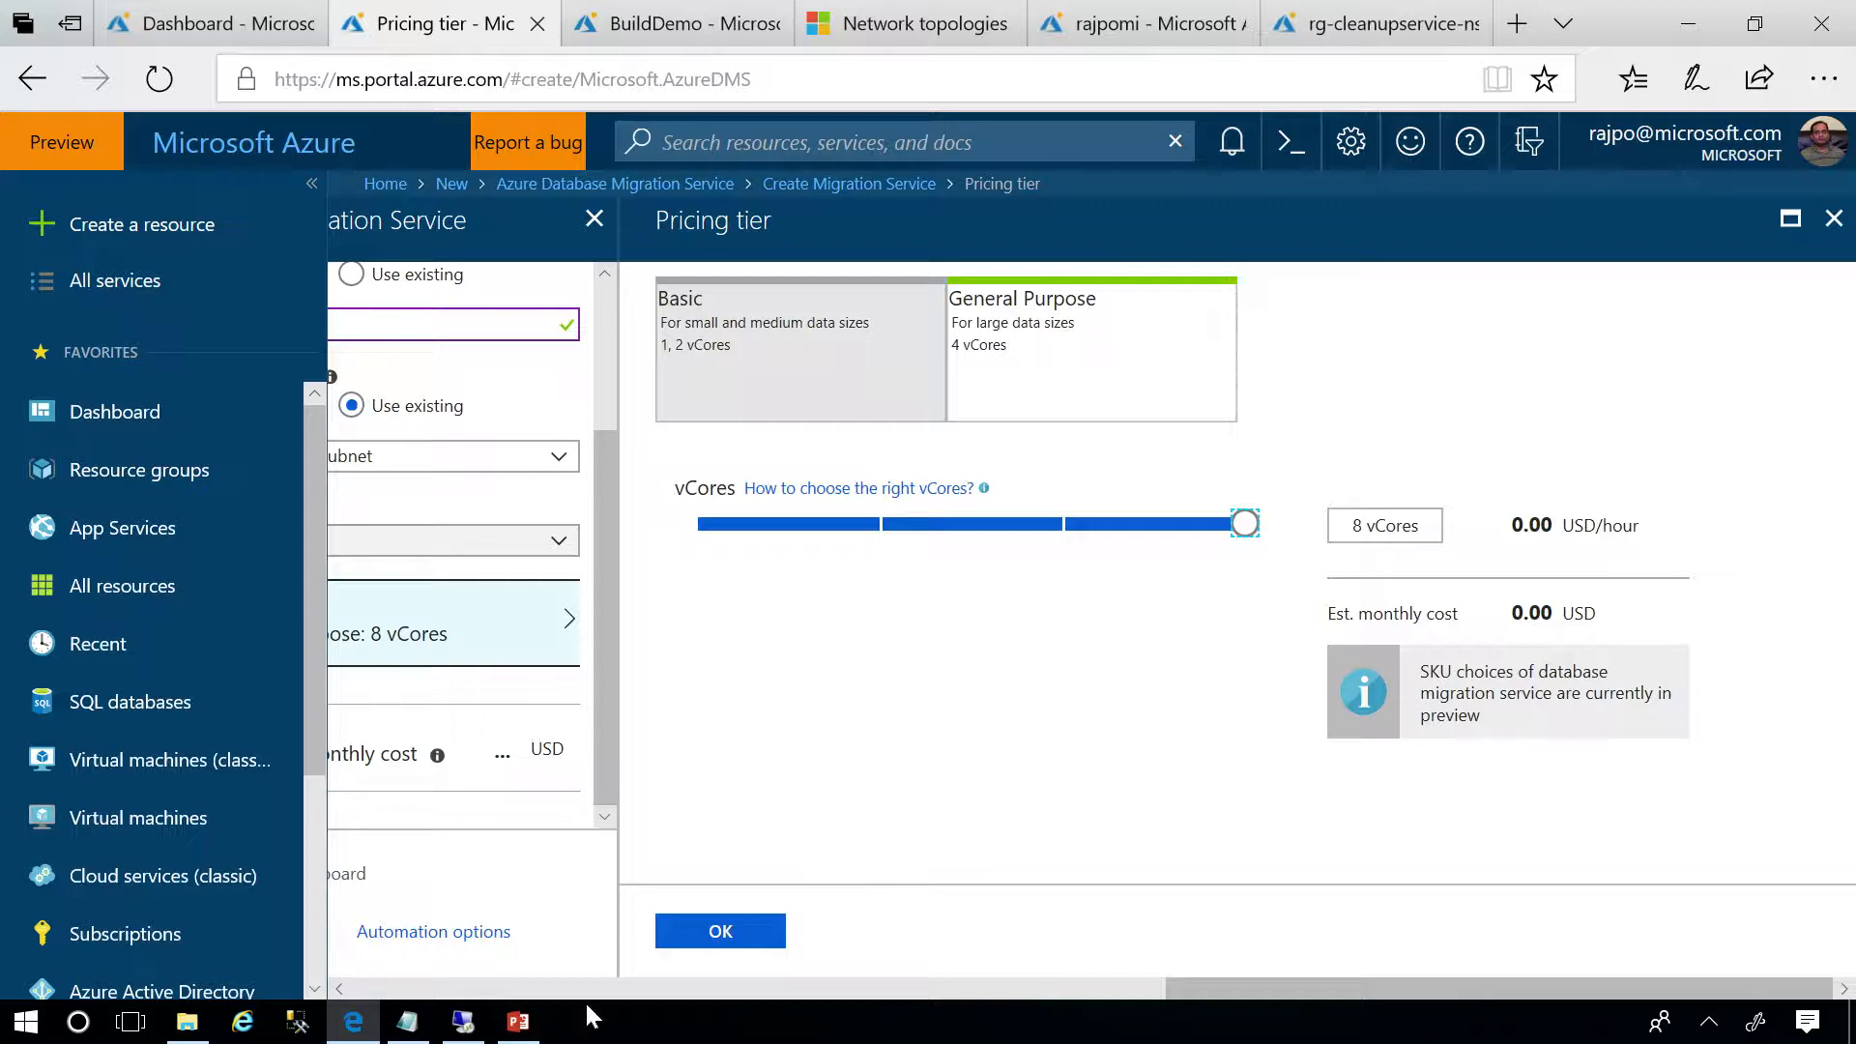
Confirm the General Purpose pricing tier with 8 vCores, and abandon the migration service form without creating the service.
drag(1247, 1015, 978, 1005)
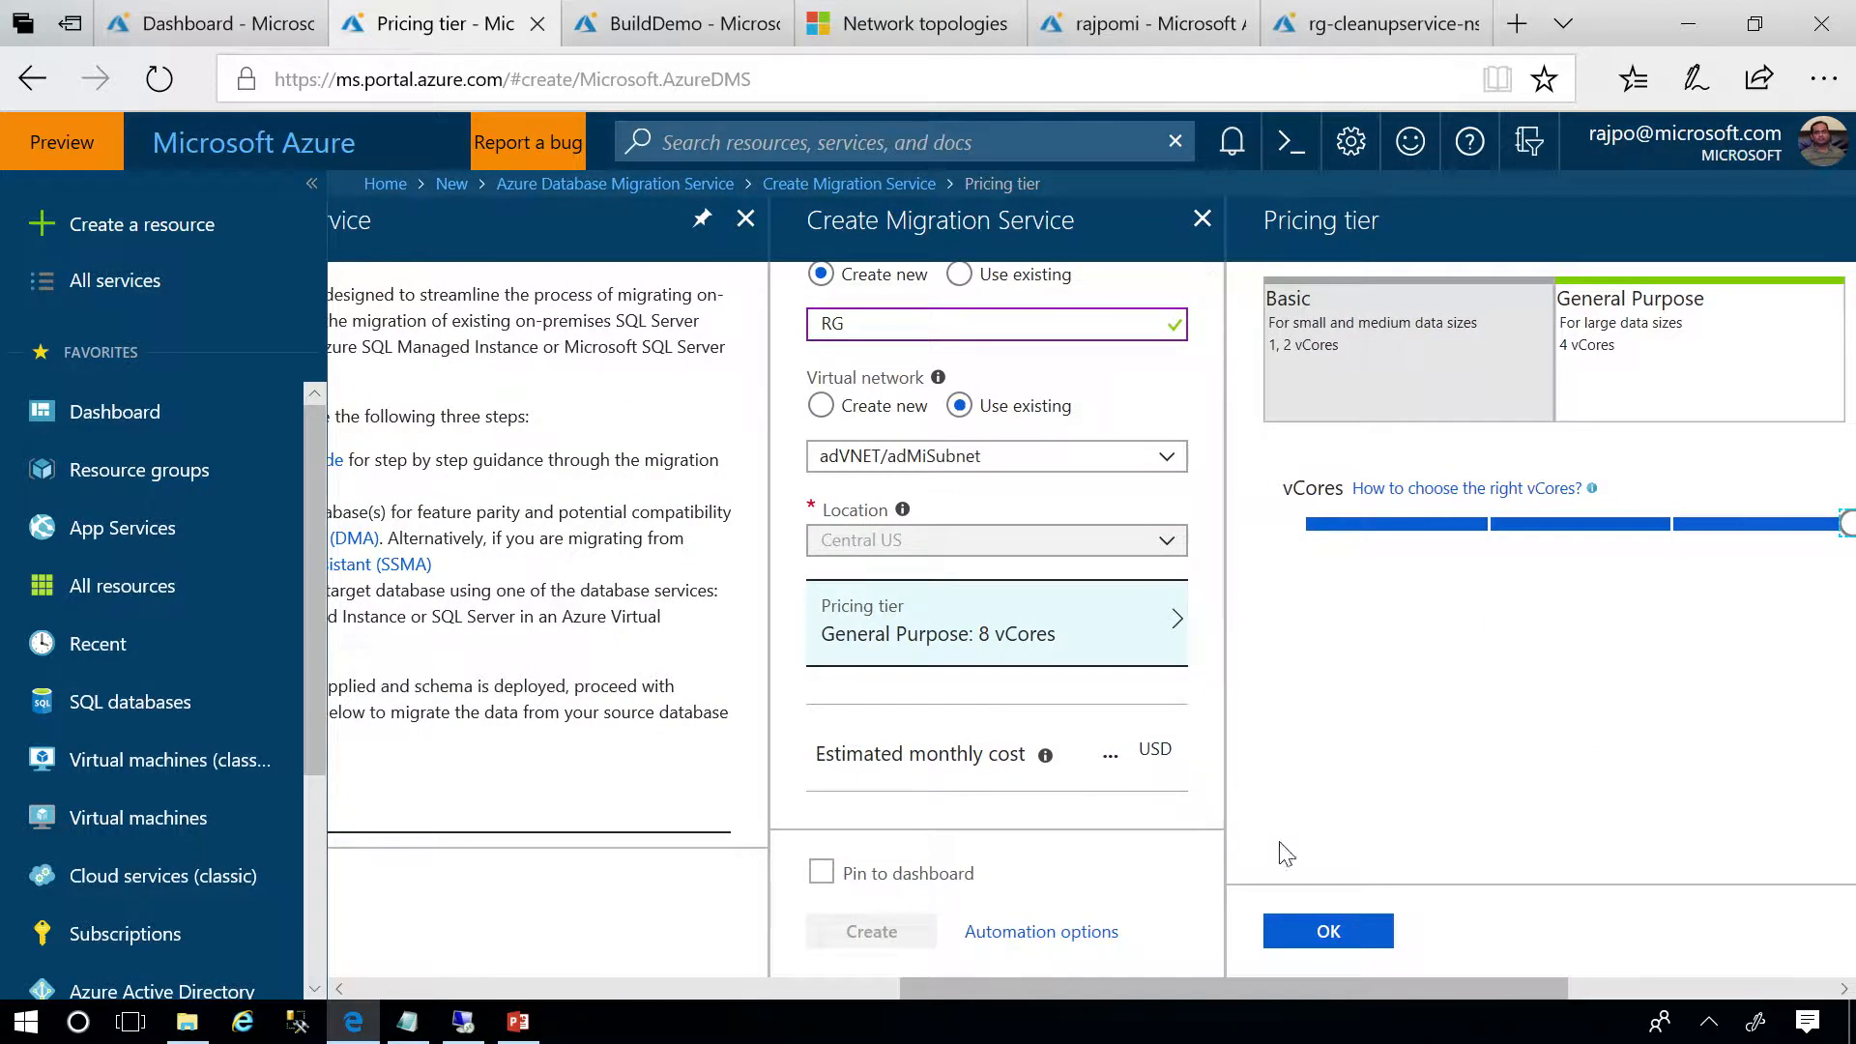
click(1300, 930)
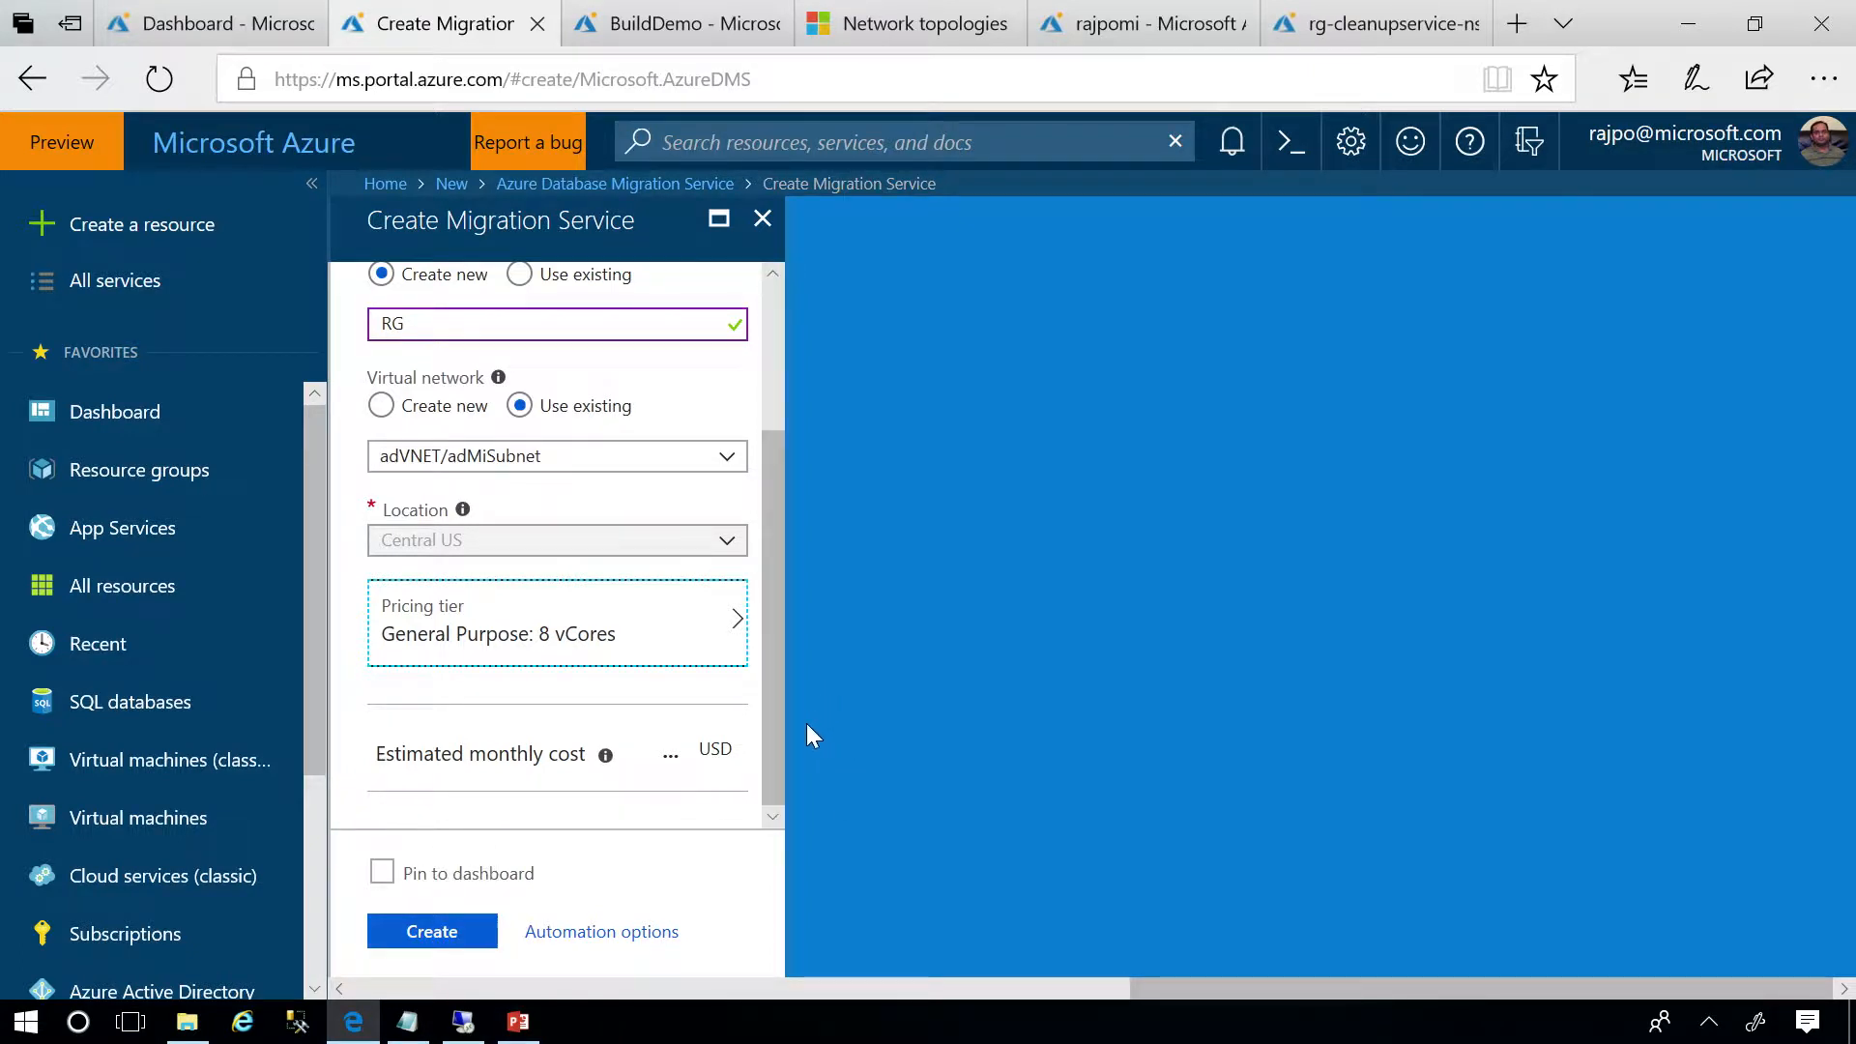
click(535, 25)
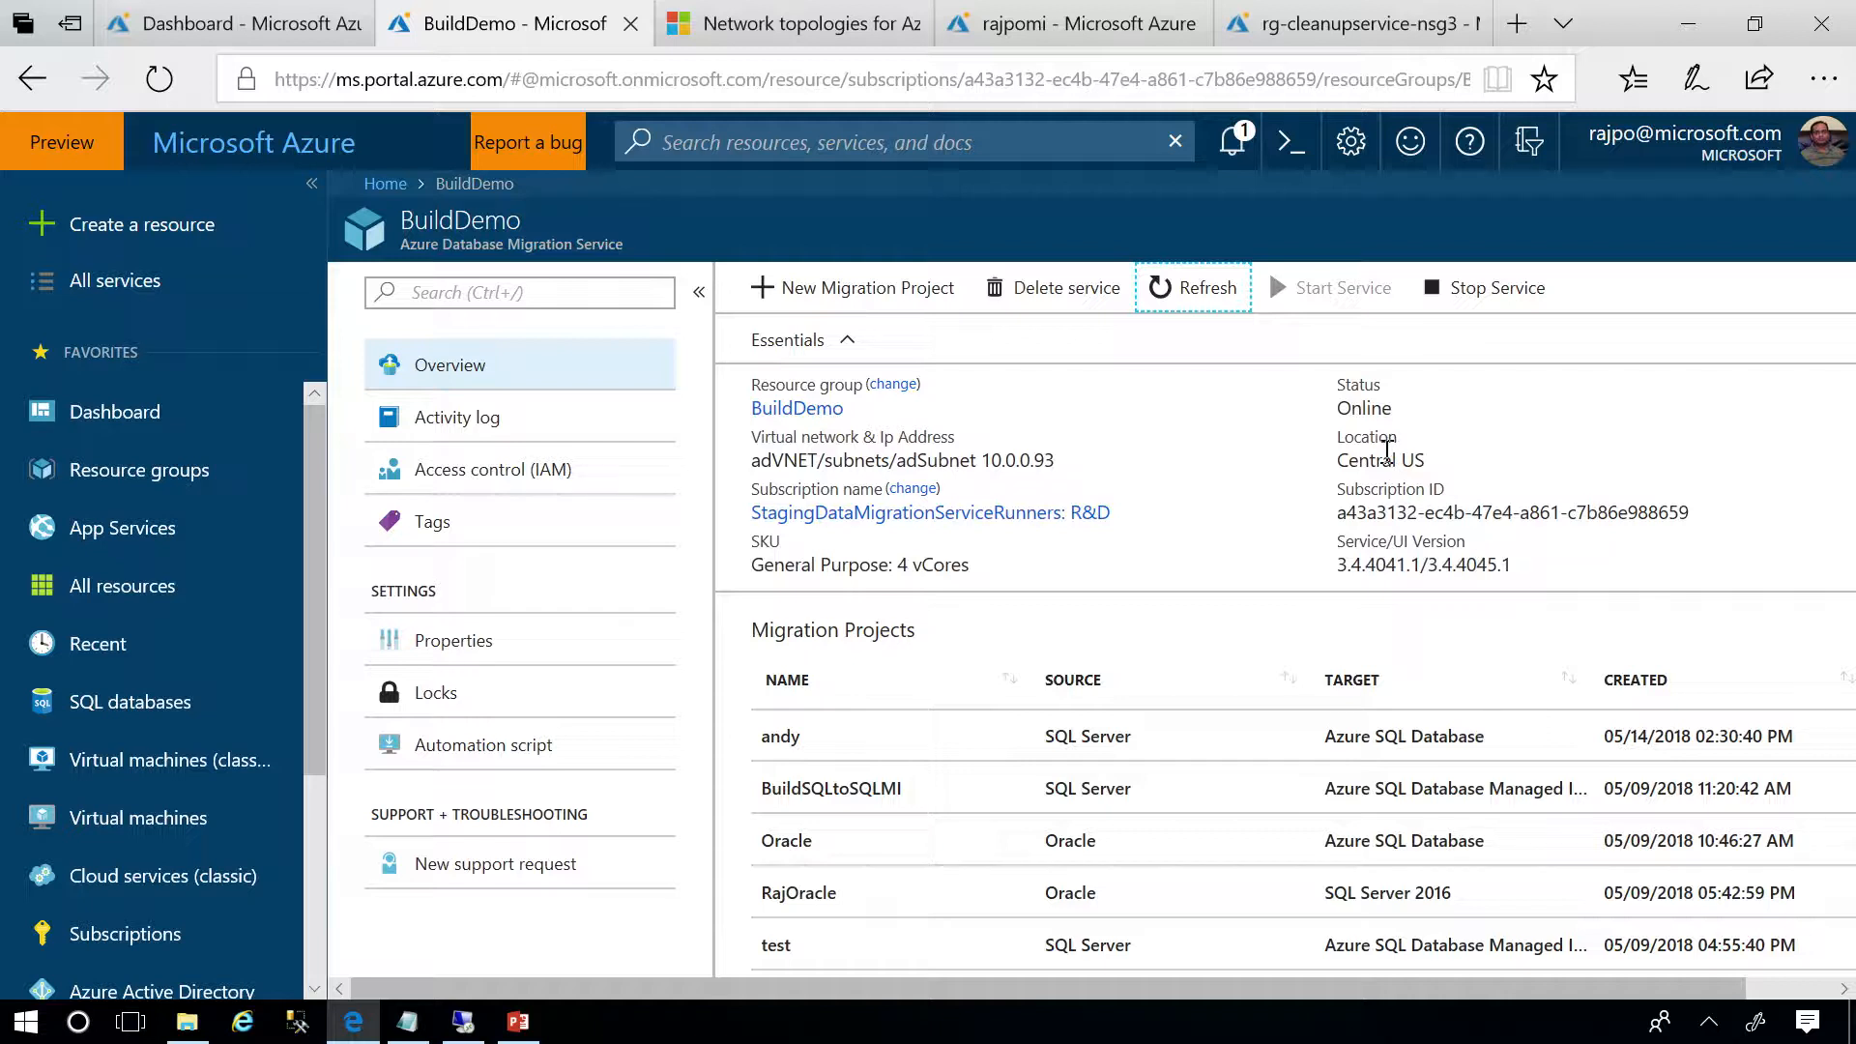
Start a new migration project in the BuildDemo service and name it testMI.
scroll(885, 667, down, 1)
scroll(885, 680, up, 1)
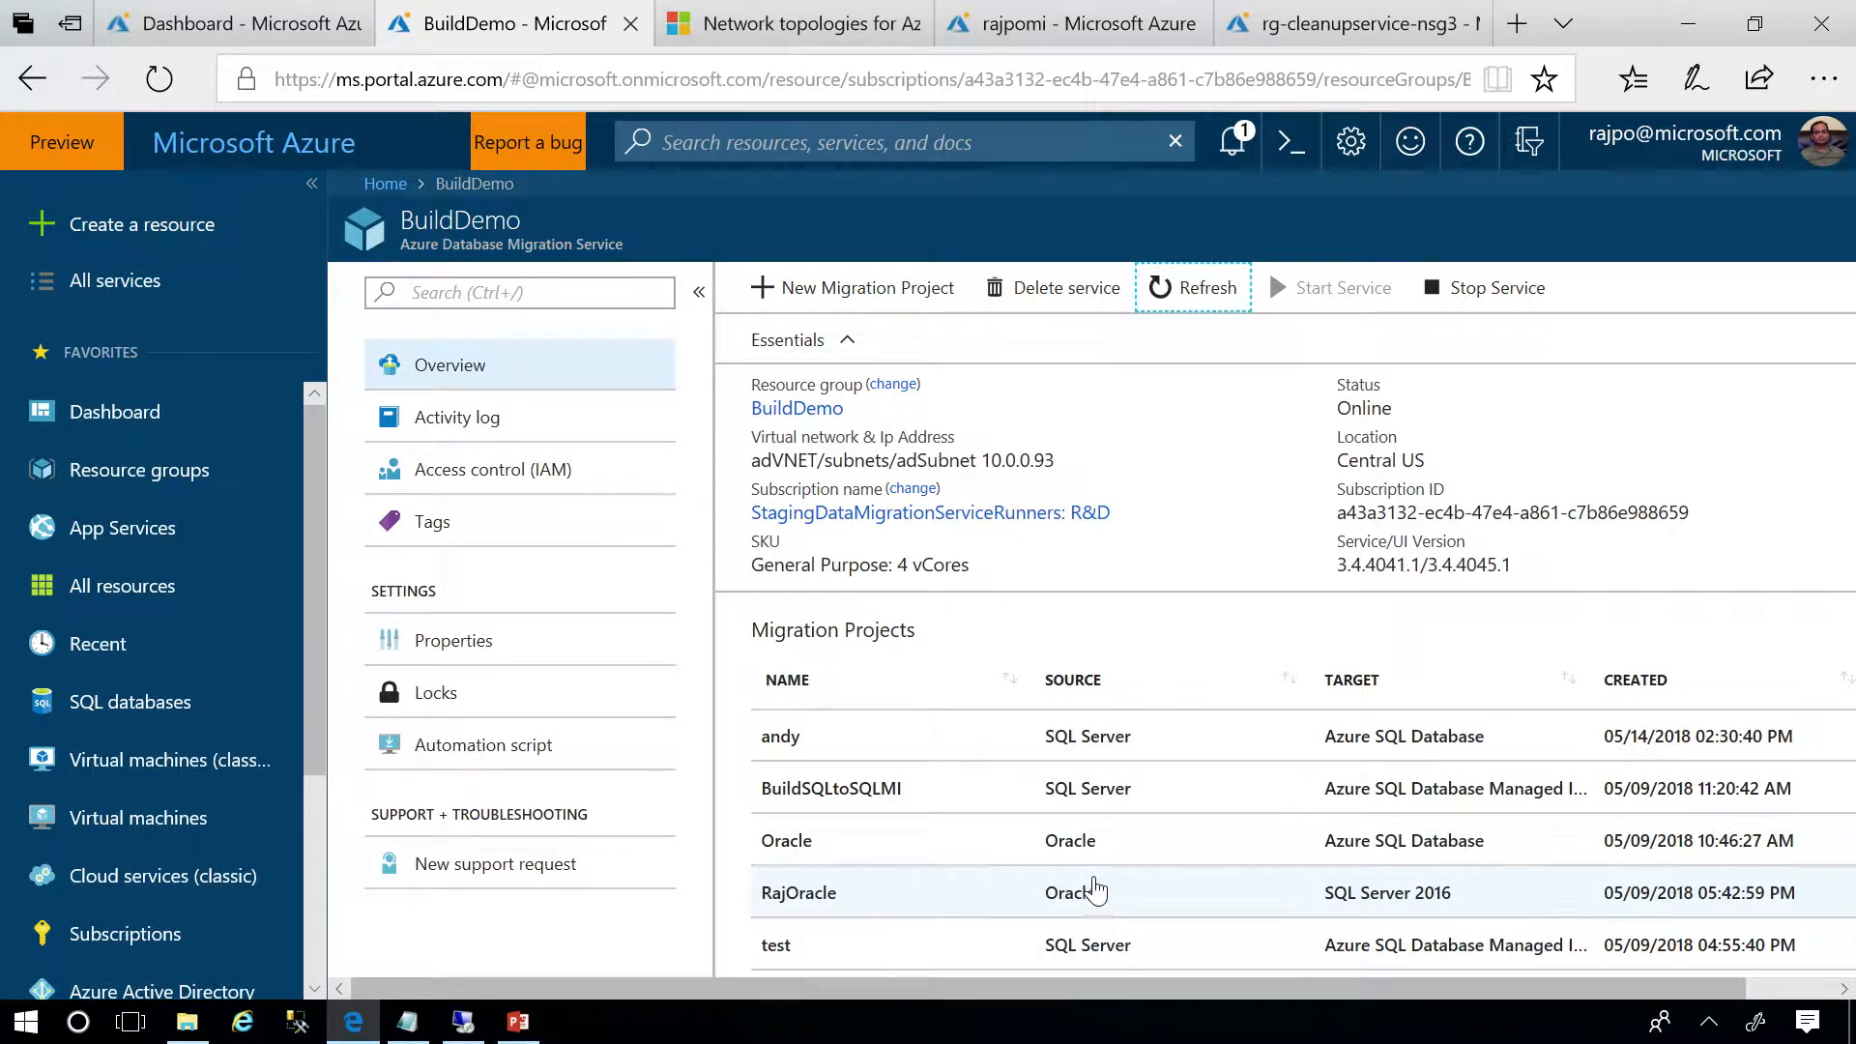
click(894, 290)
click(404, 342)
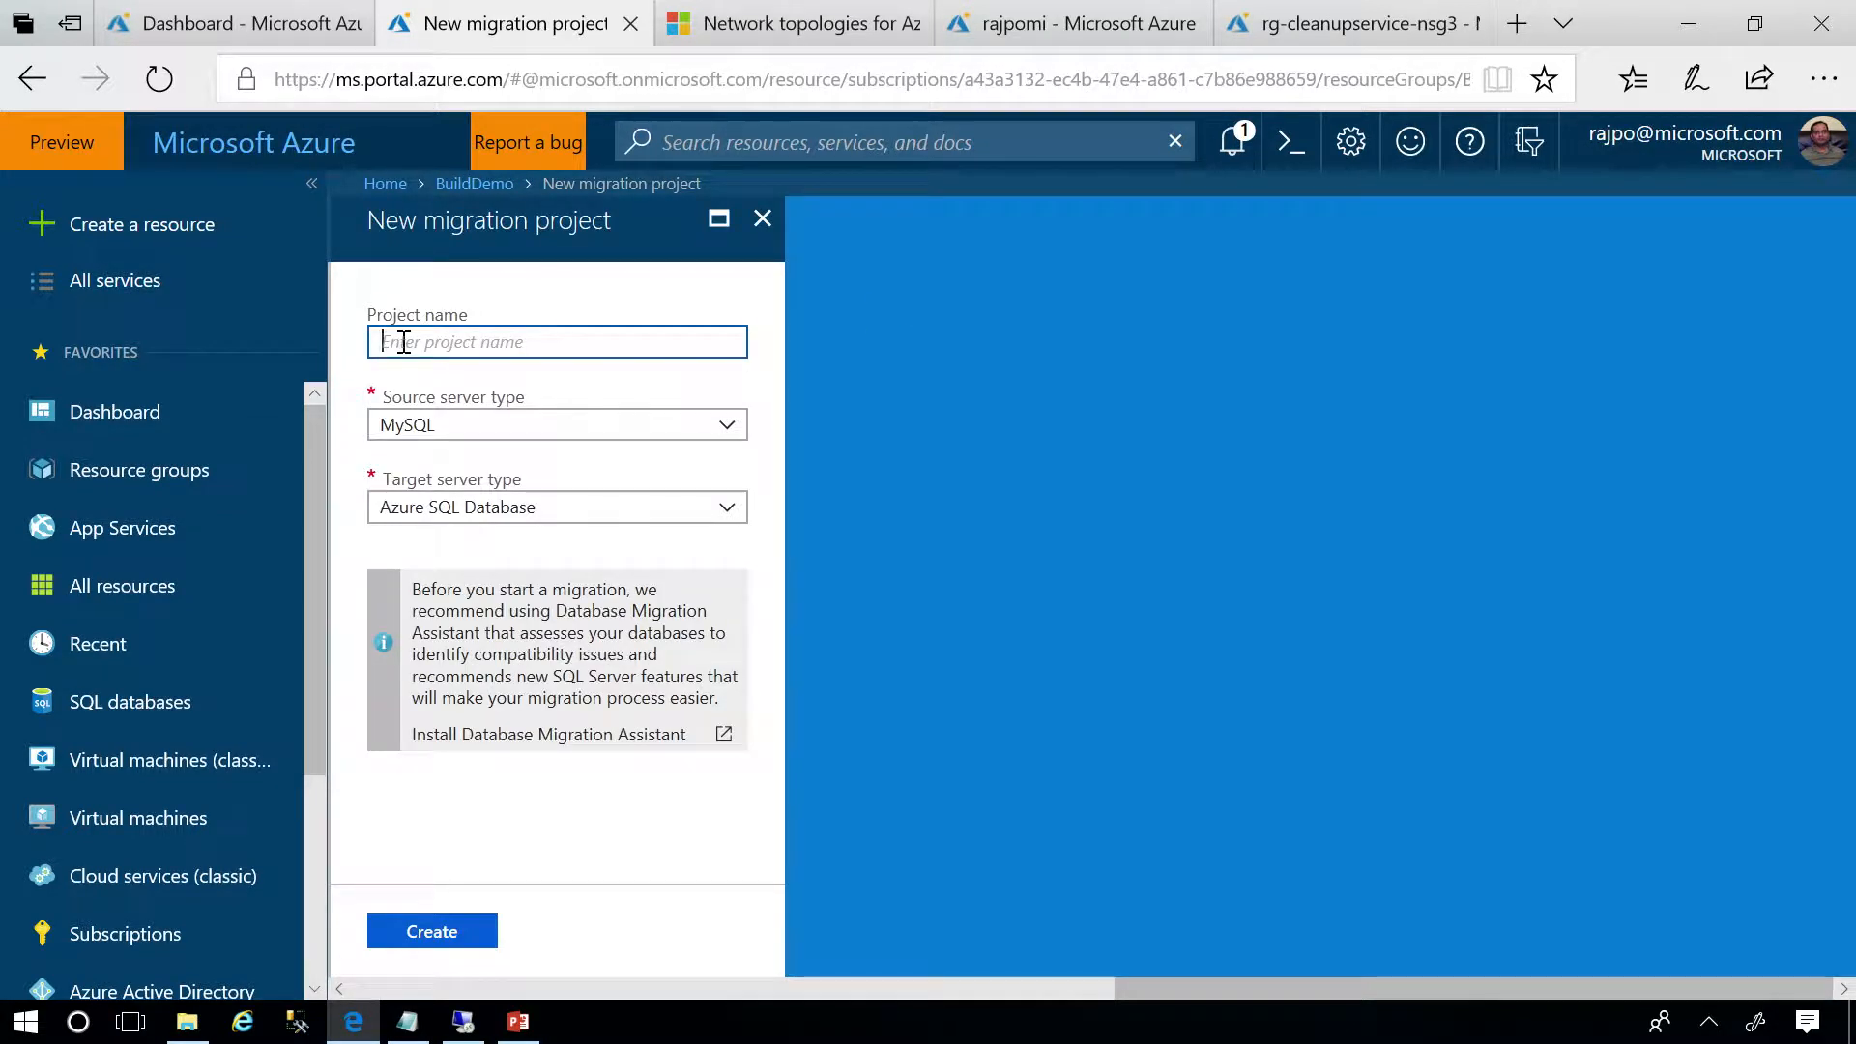
text(testMI)
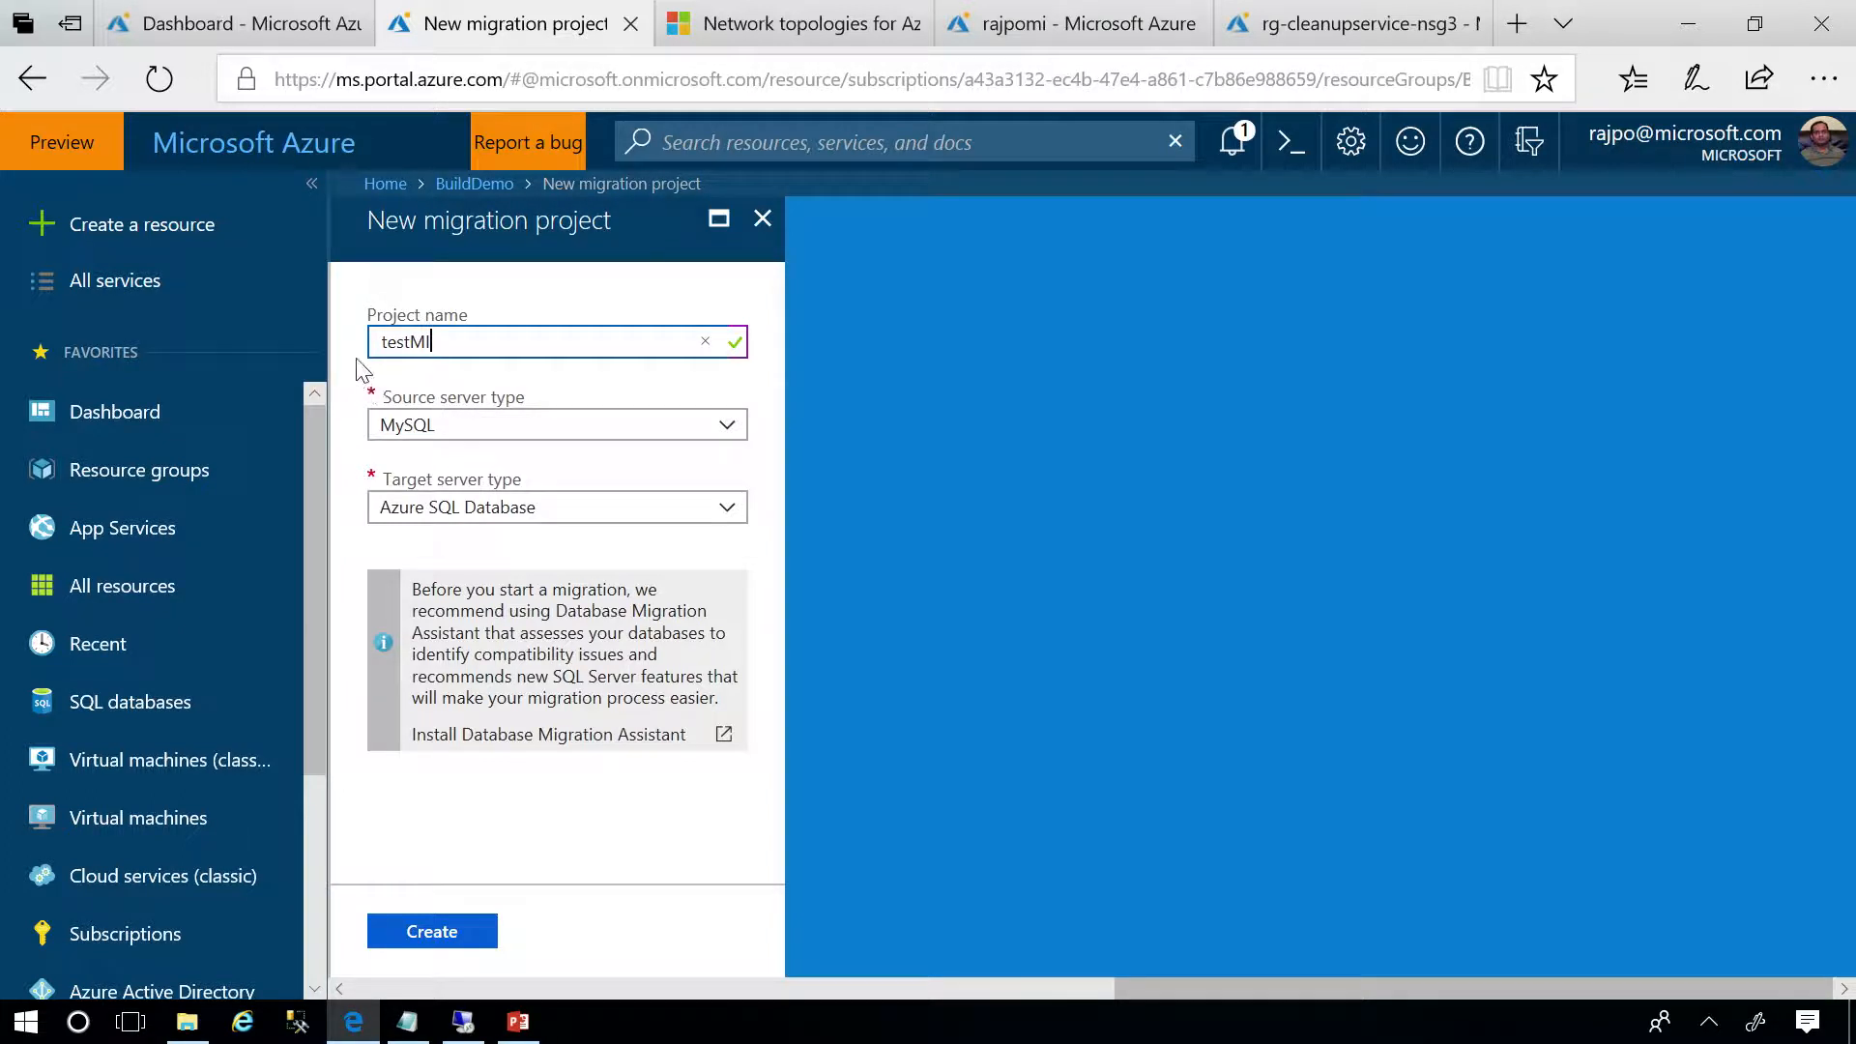
Look through the source and target server types offered for the migration project, and discard the unsaved project form.
click(513, 435)
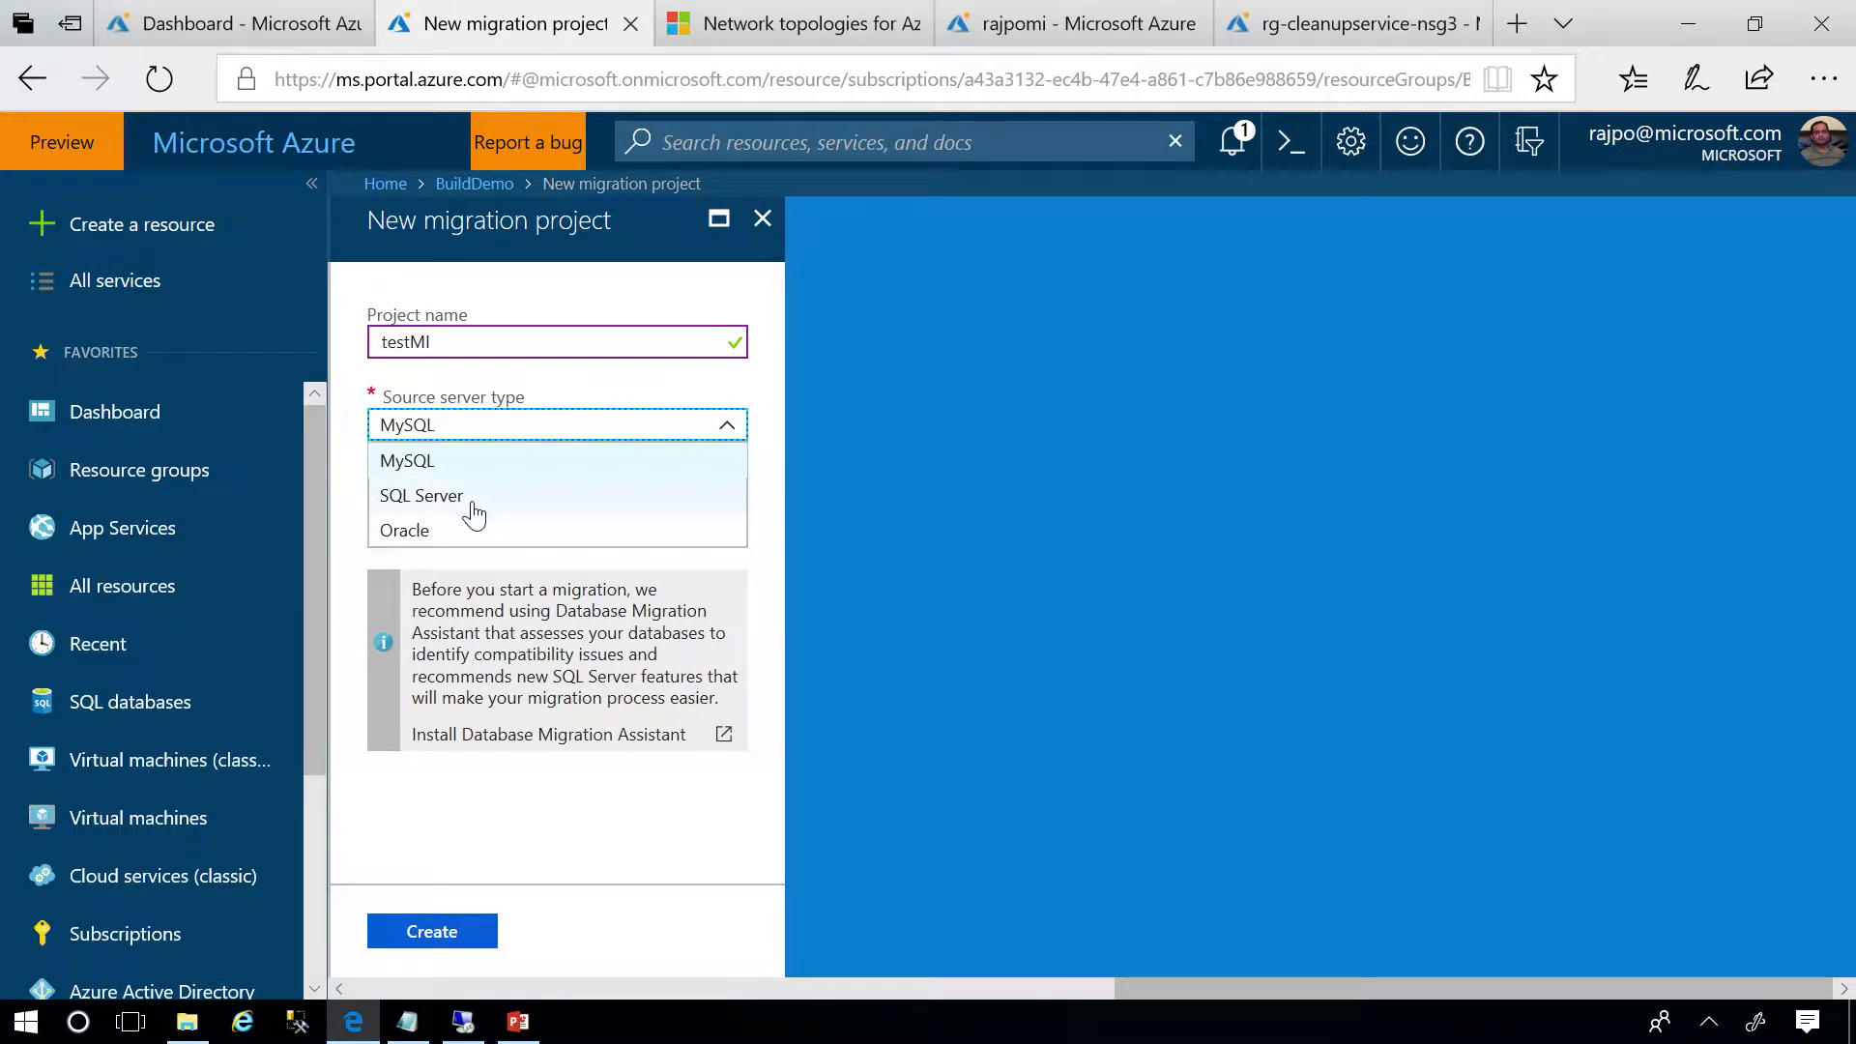
click(523, 435)
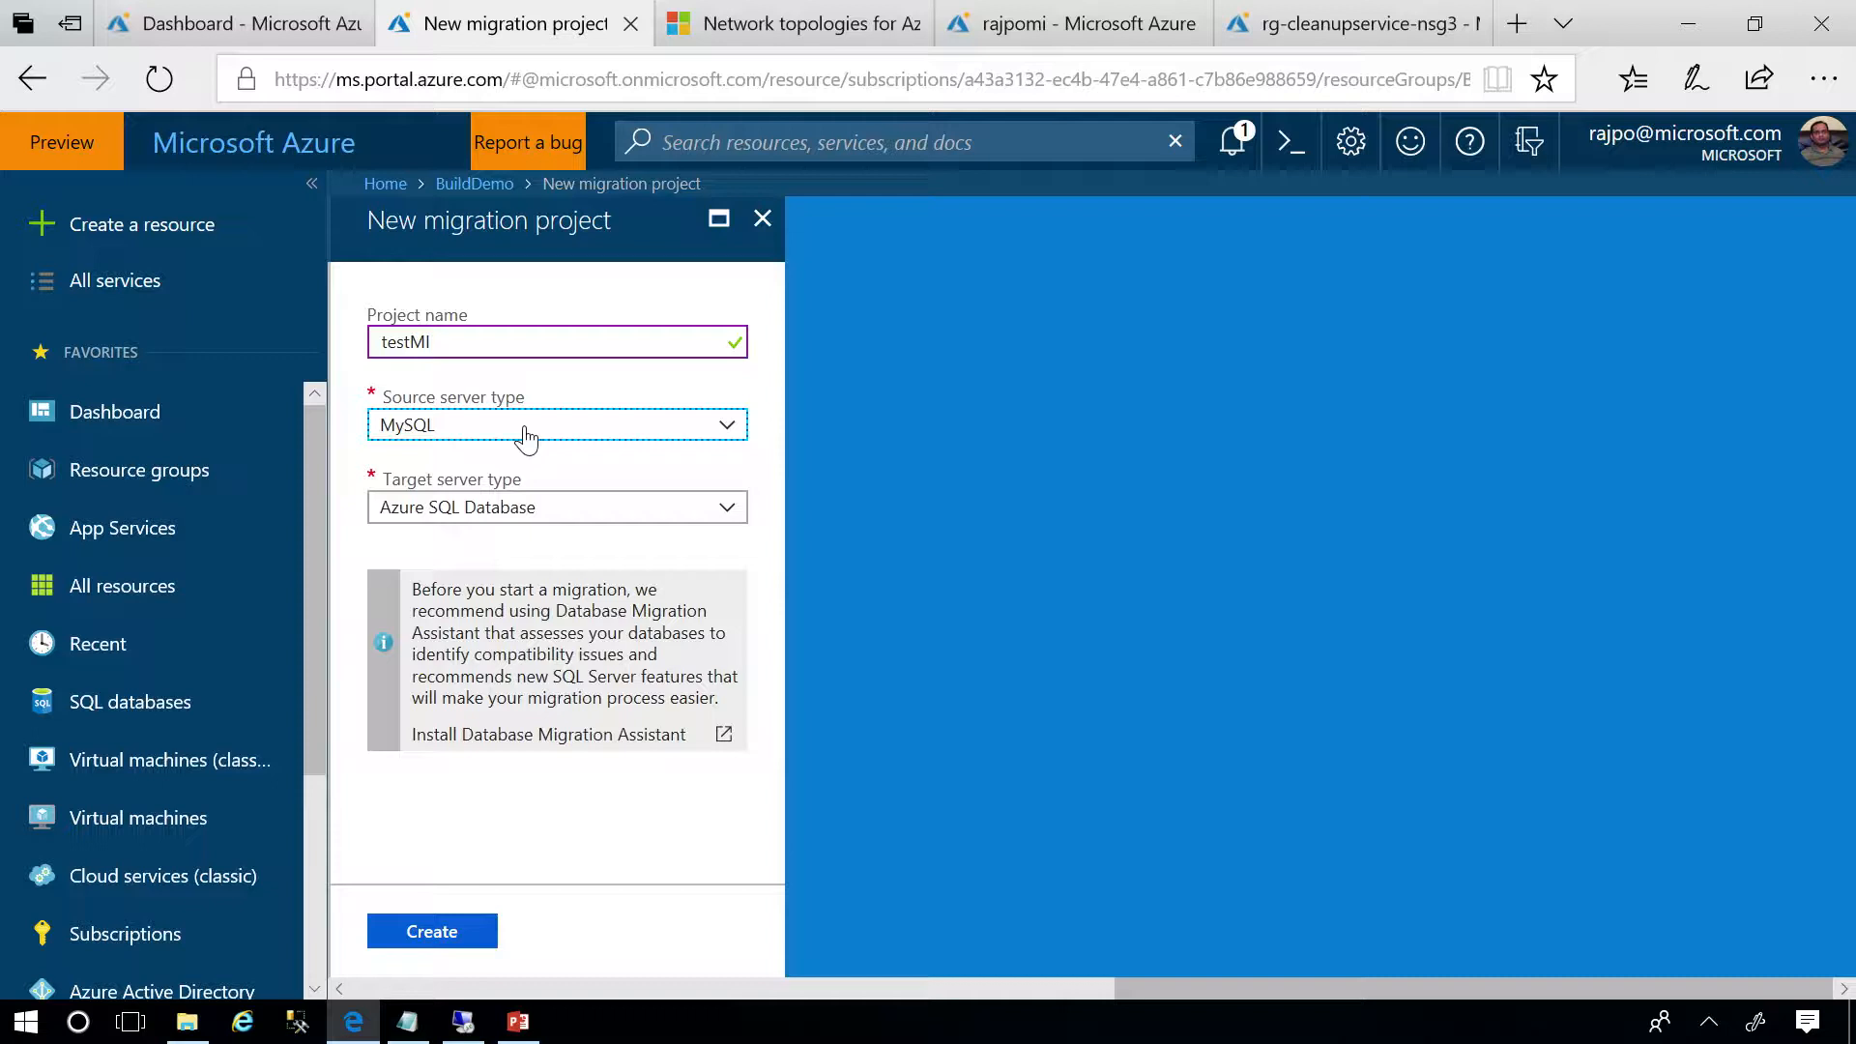
click(512, 522)
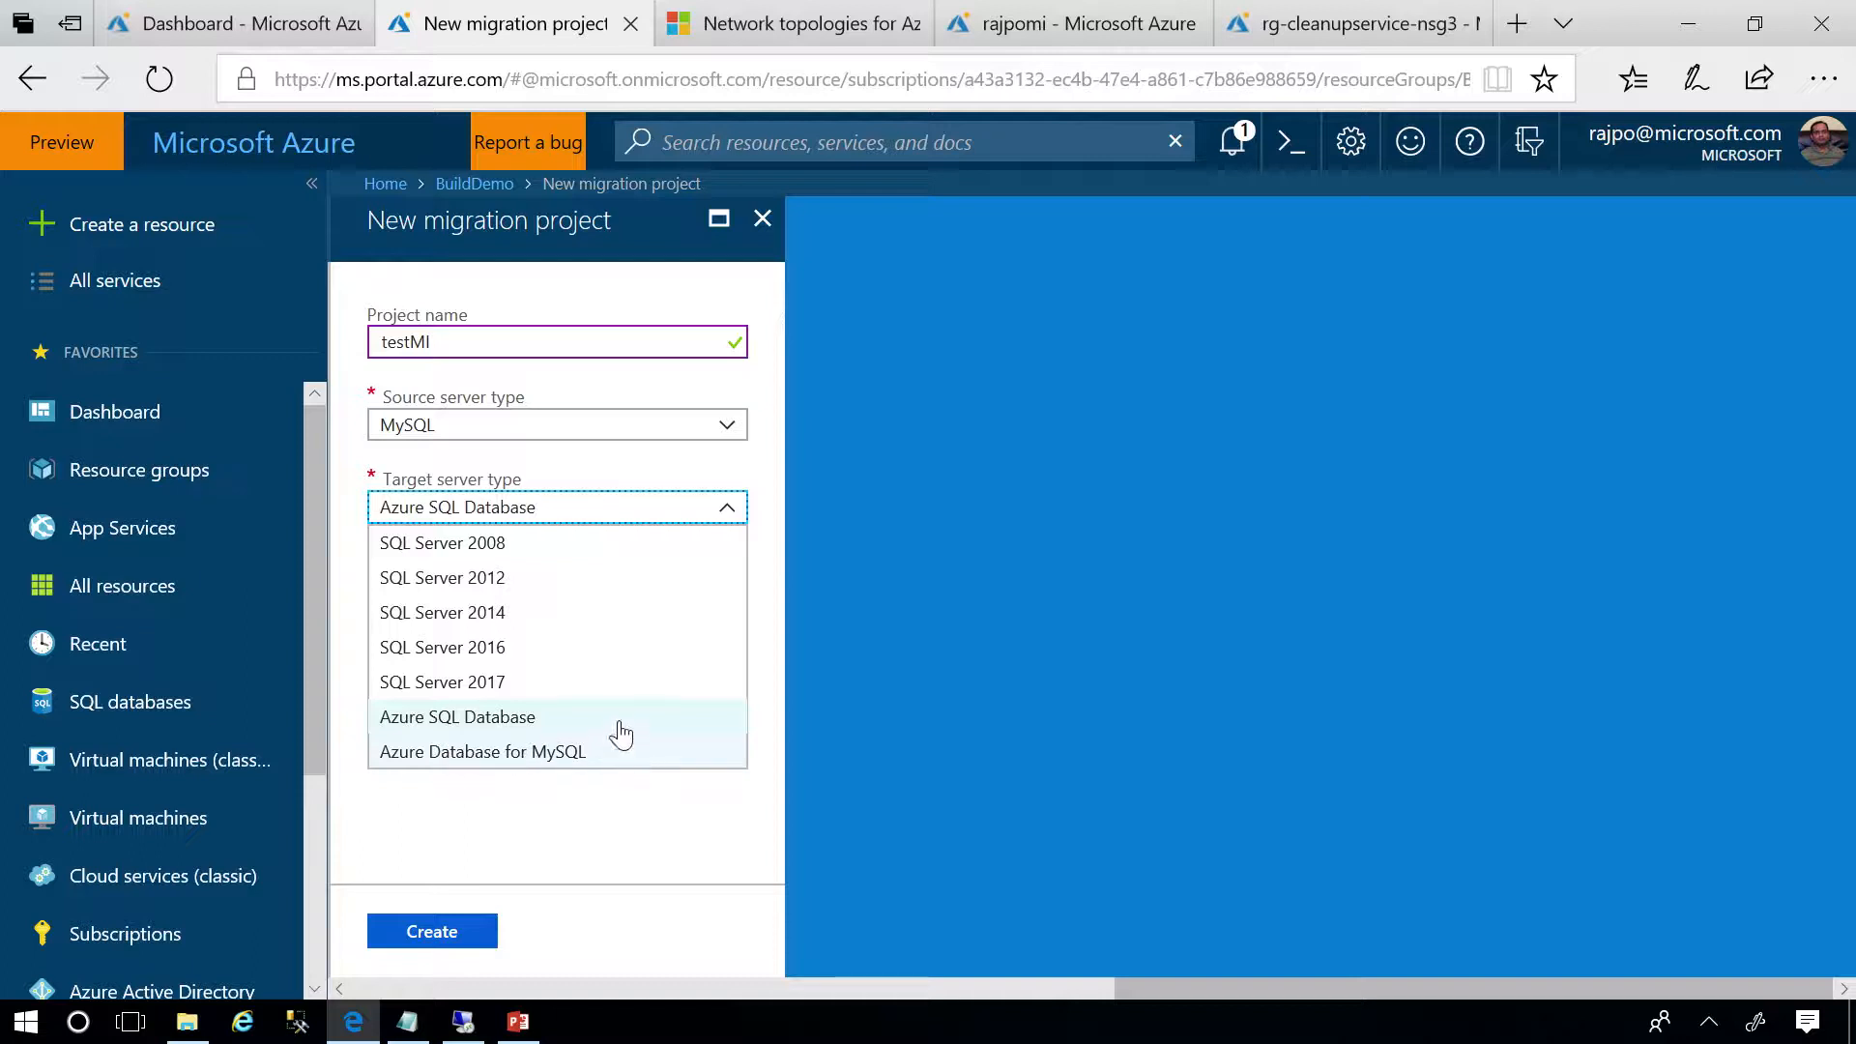
click(655, 453)
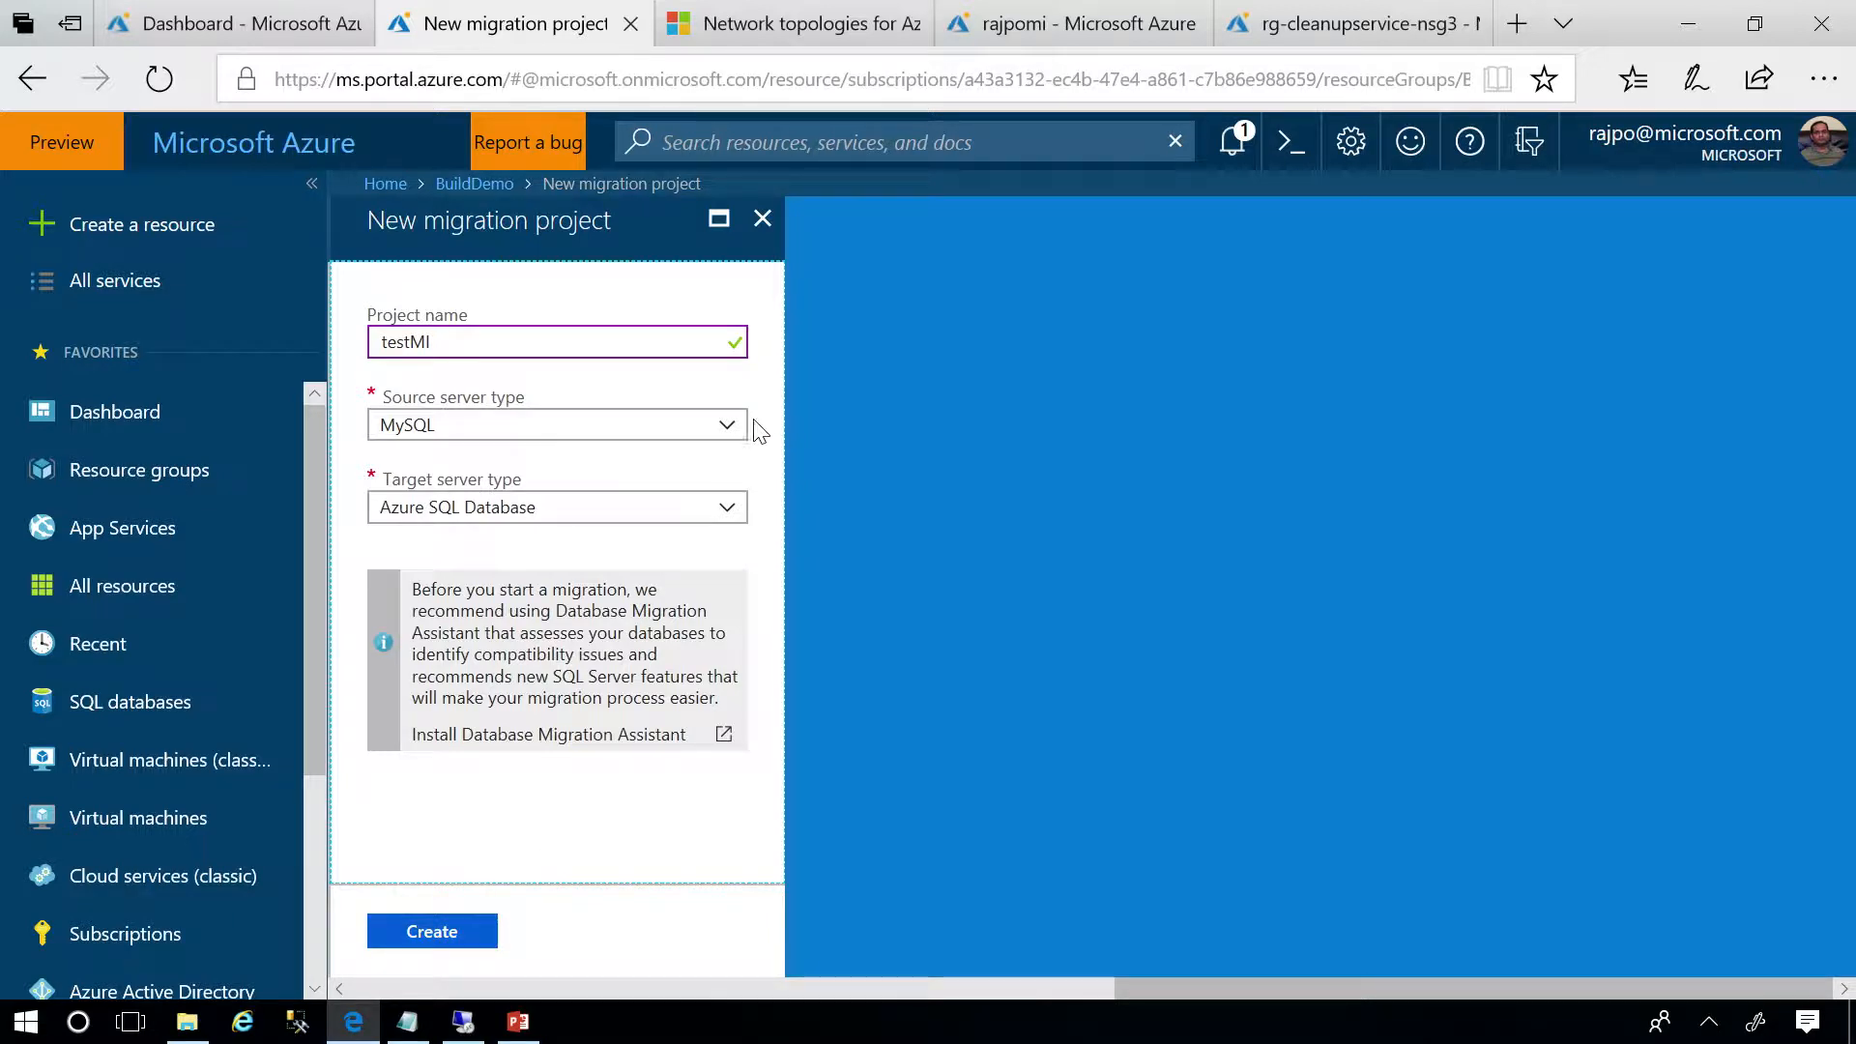
click(755, 232)
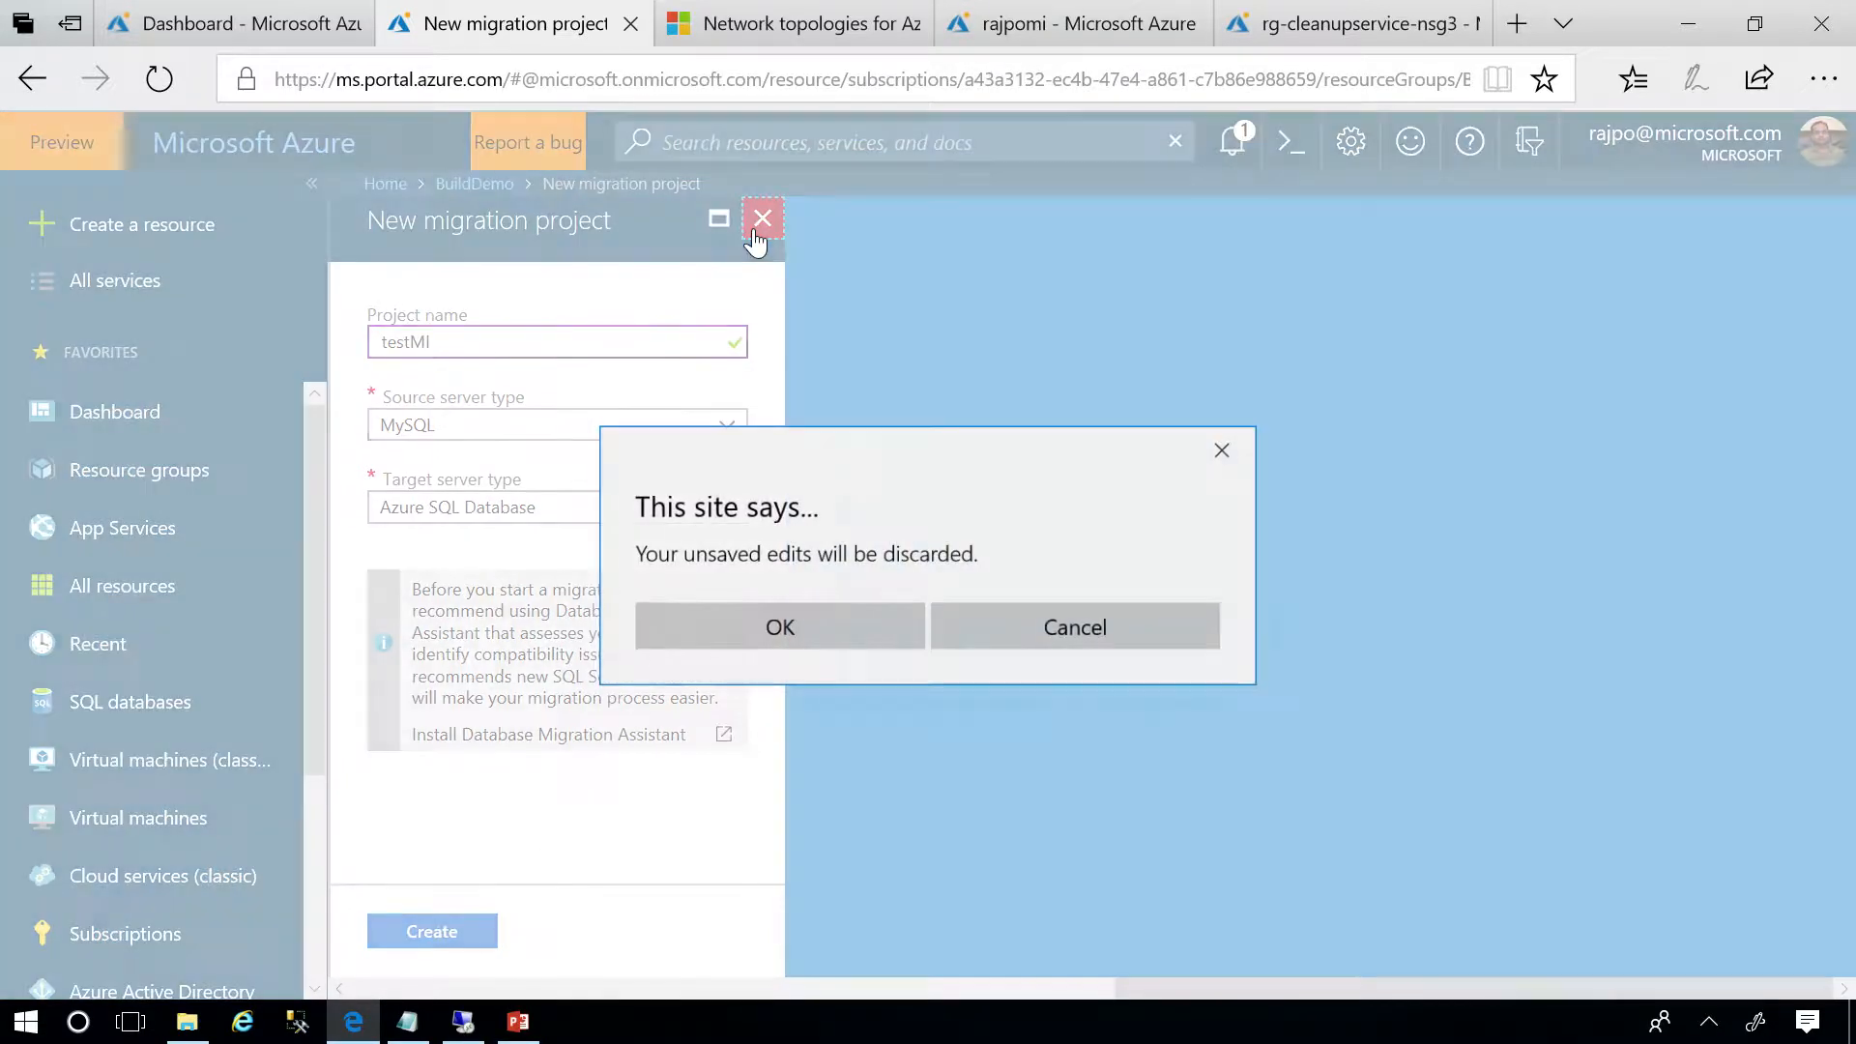
click(1073, 630)
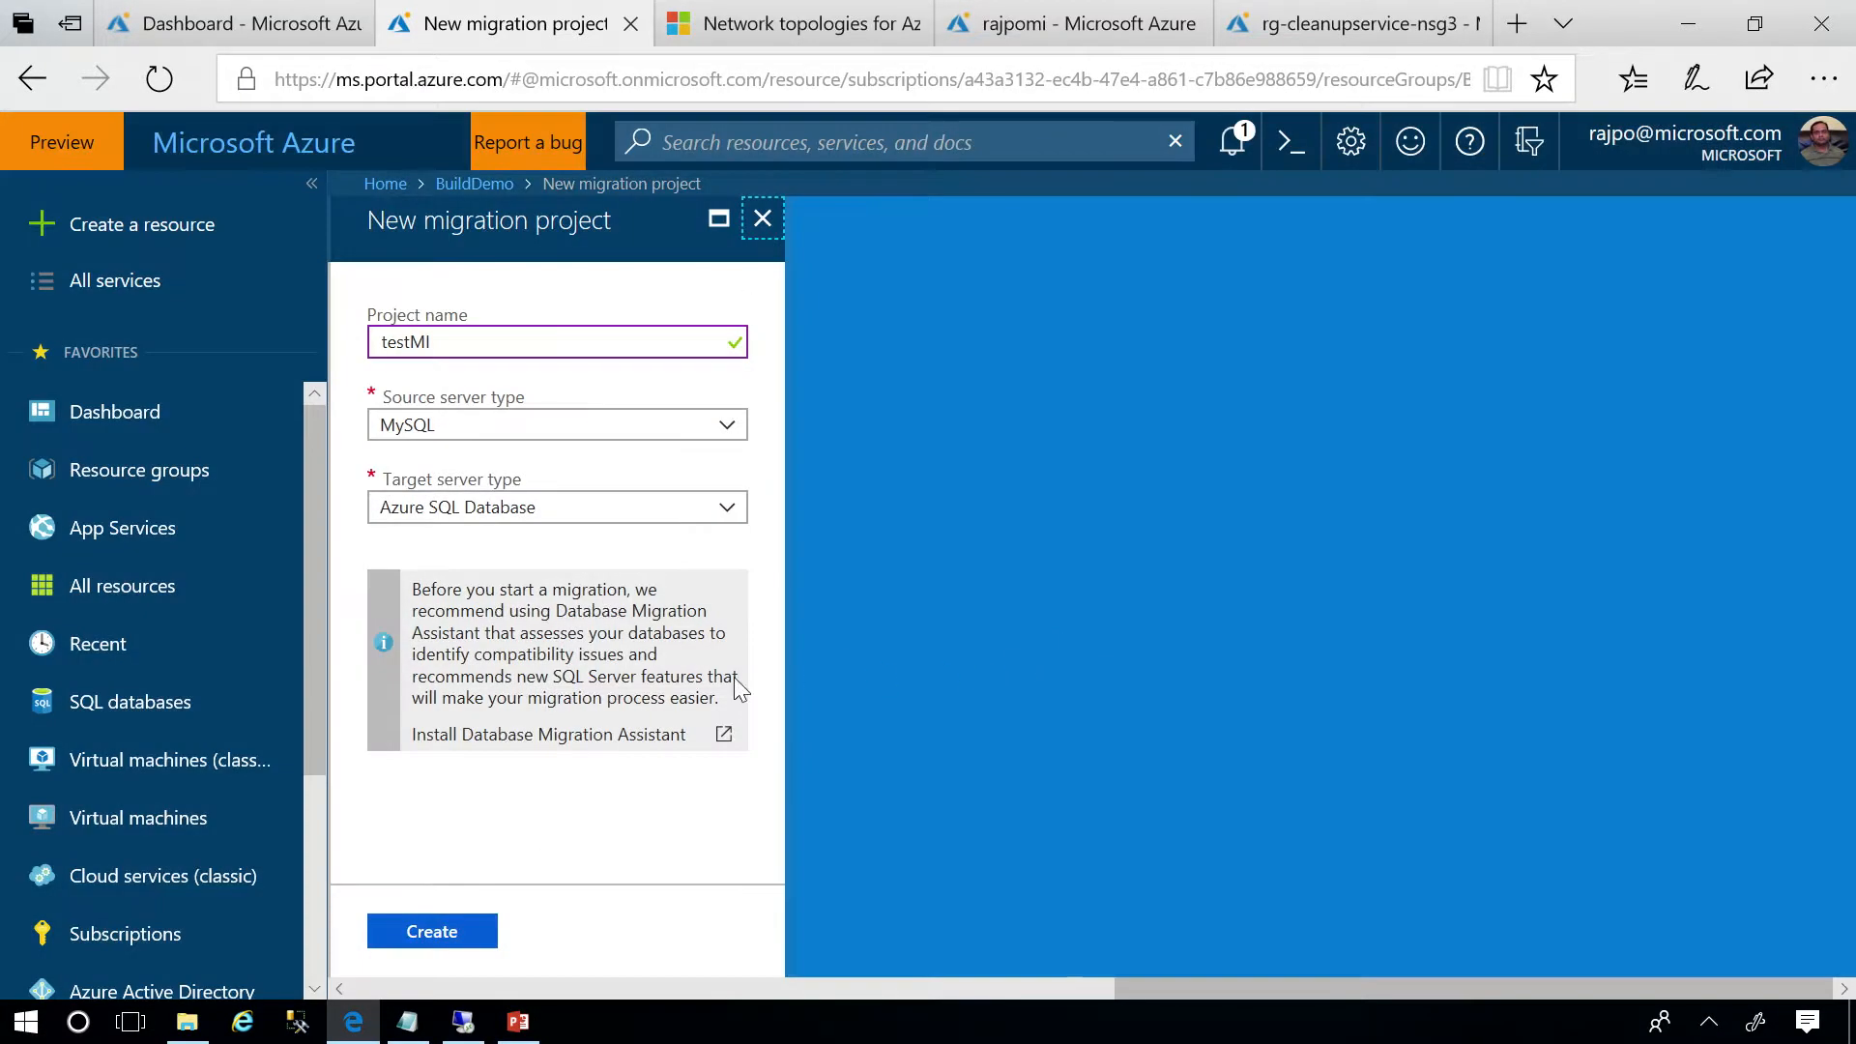
click(763, 234)
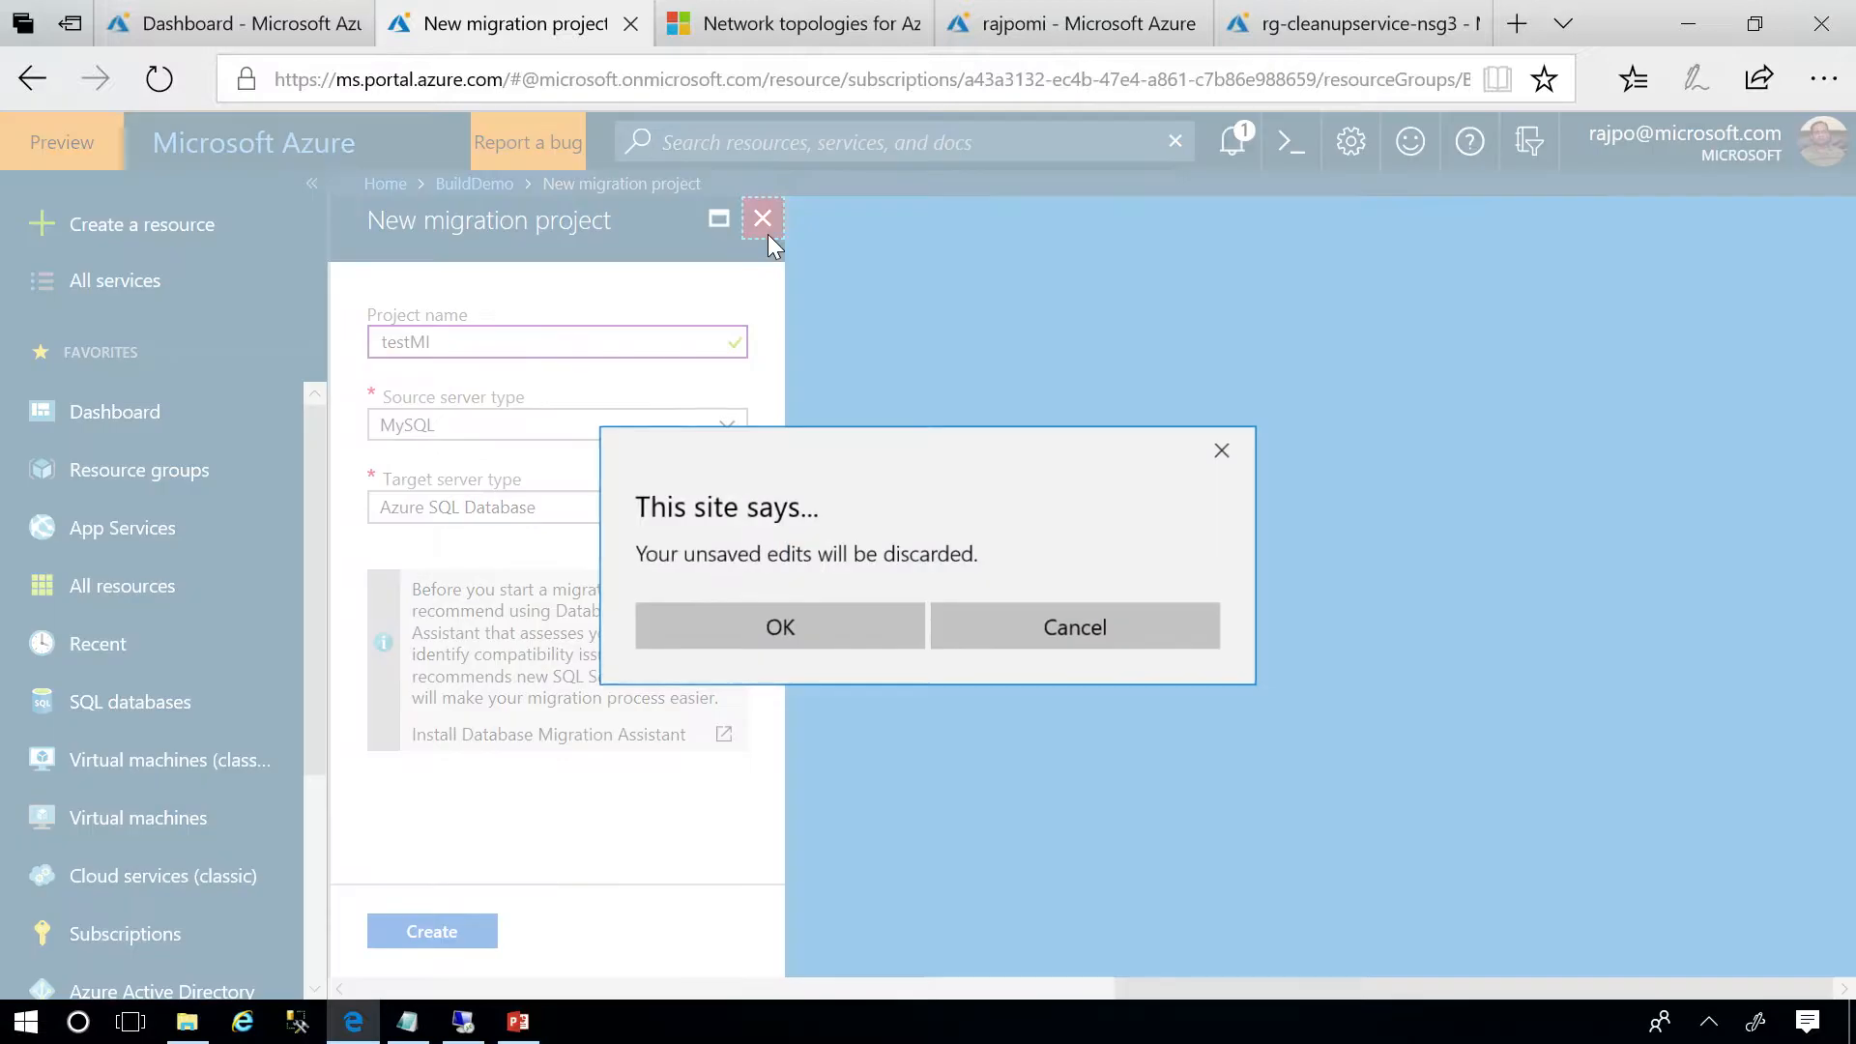
click(879, 634)
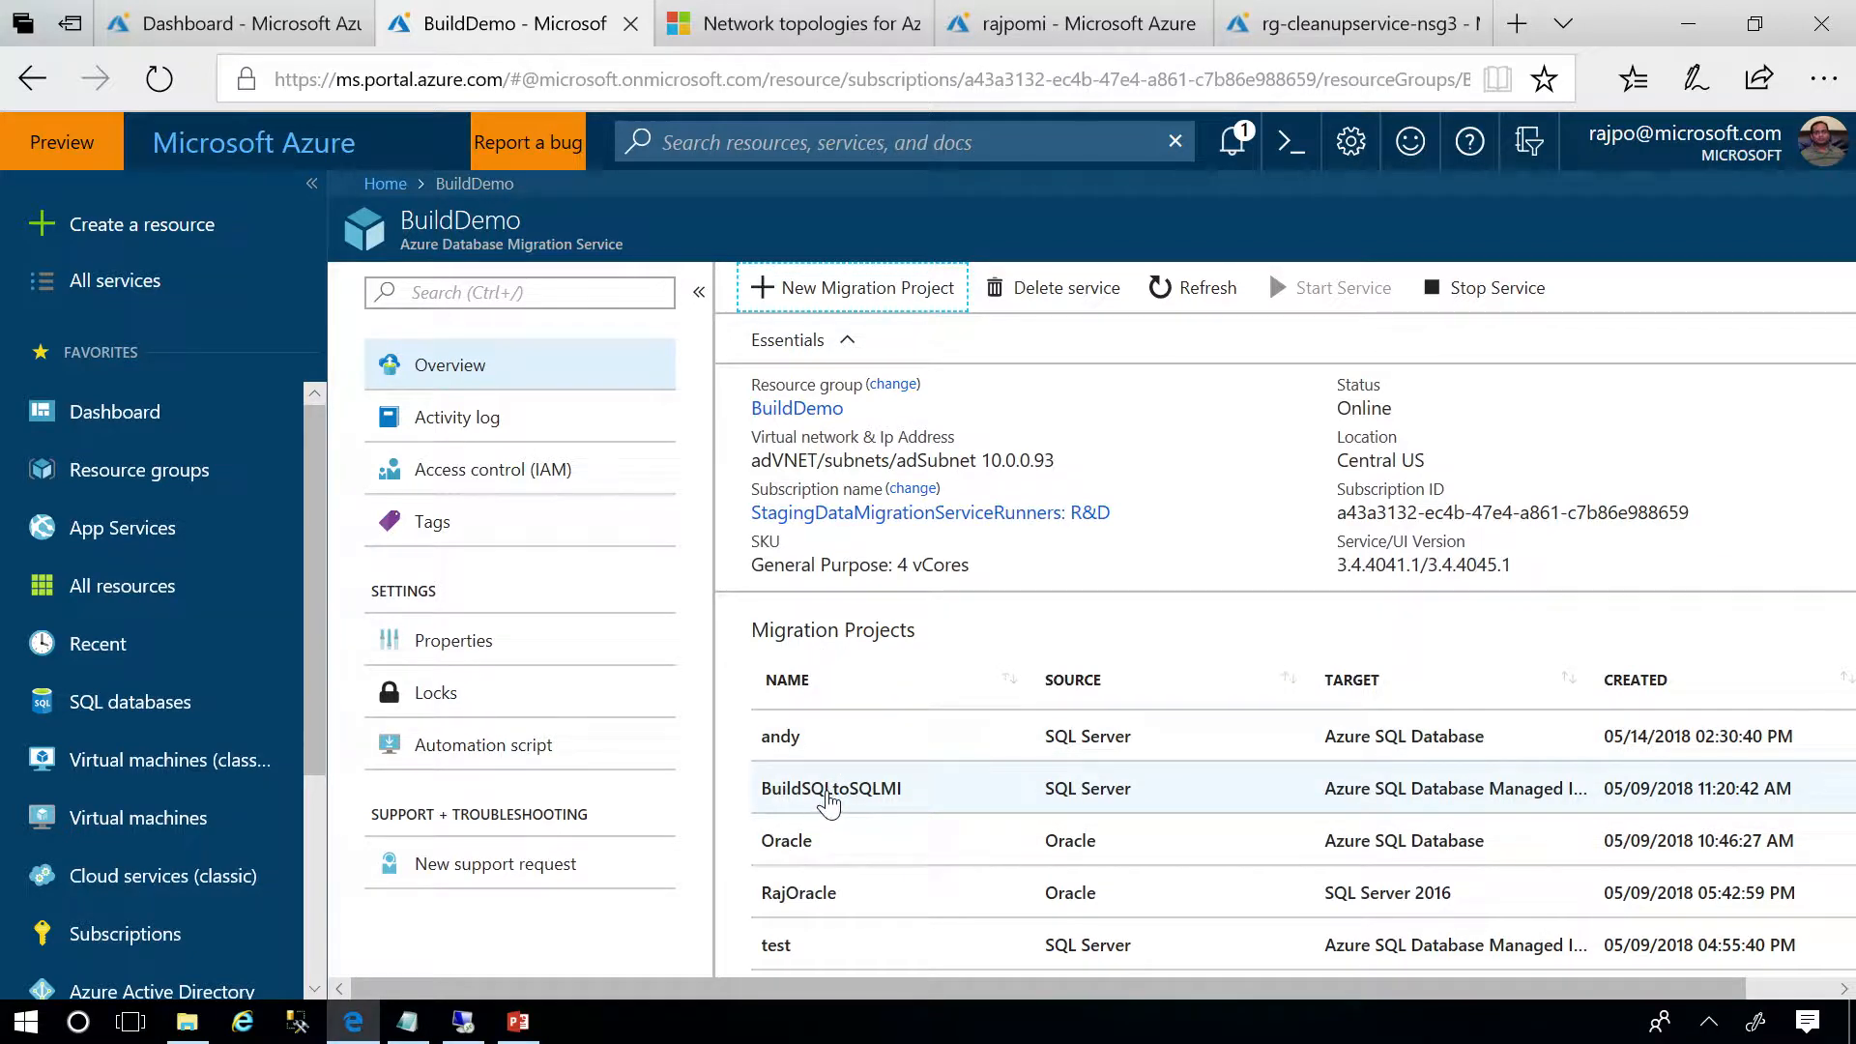
Start a new migration run in the BuildSQLtoSQLMI project and save the source server details with the account password.
click(828, 800)
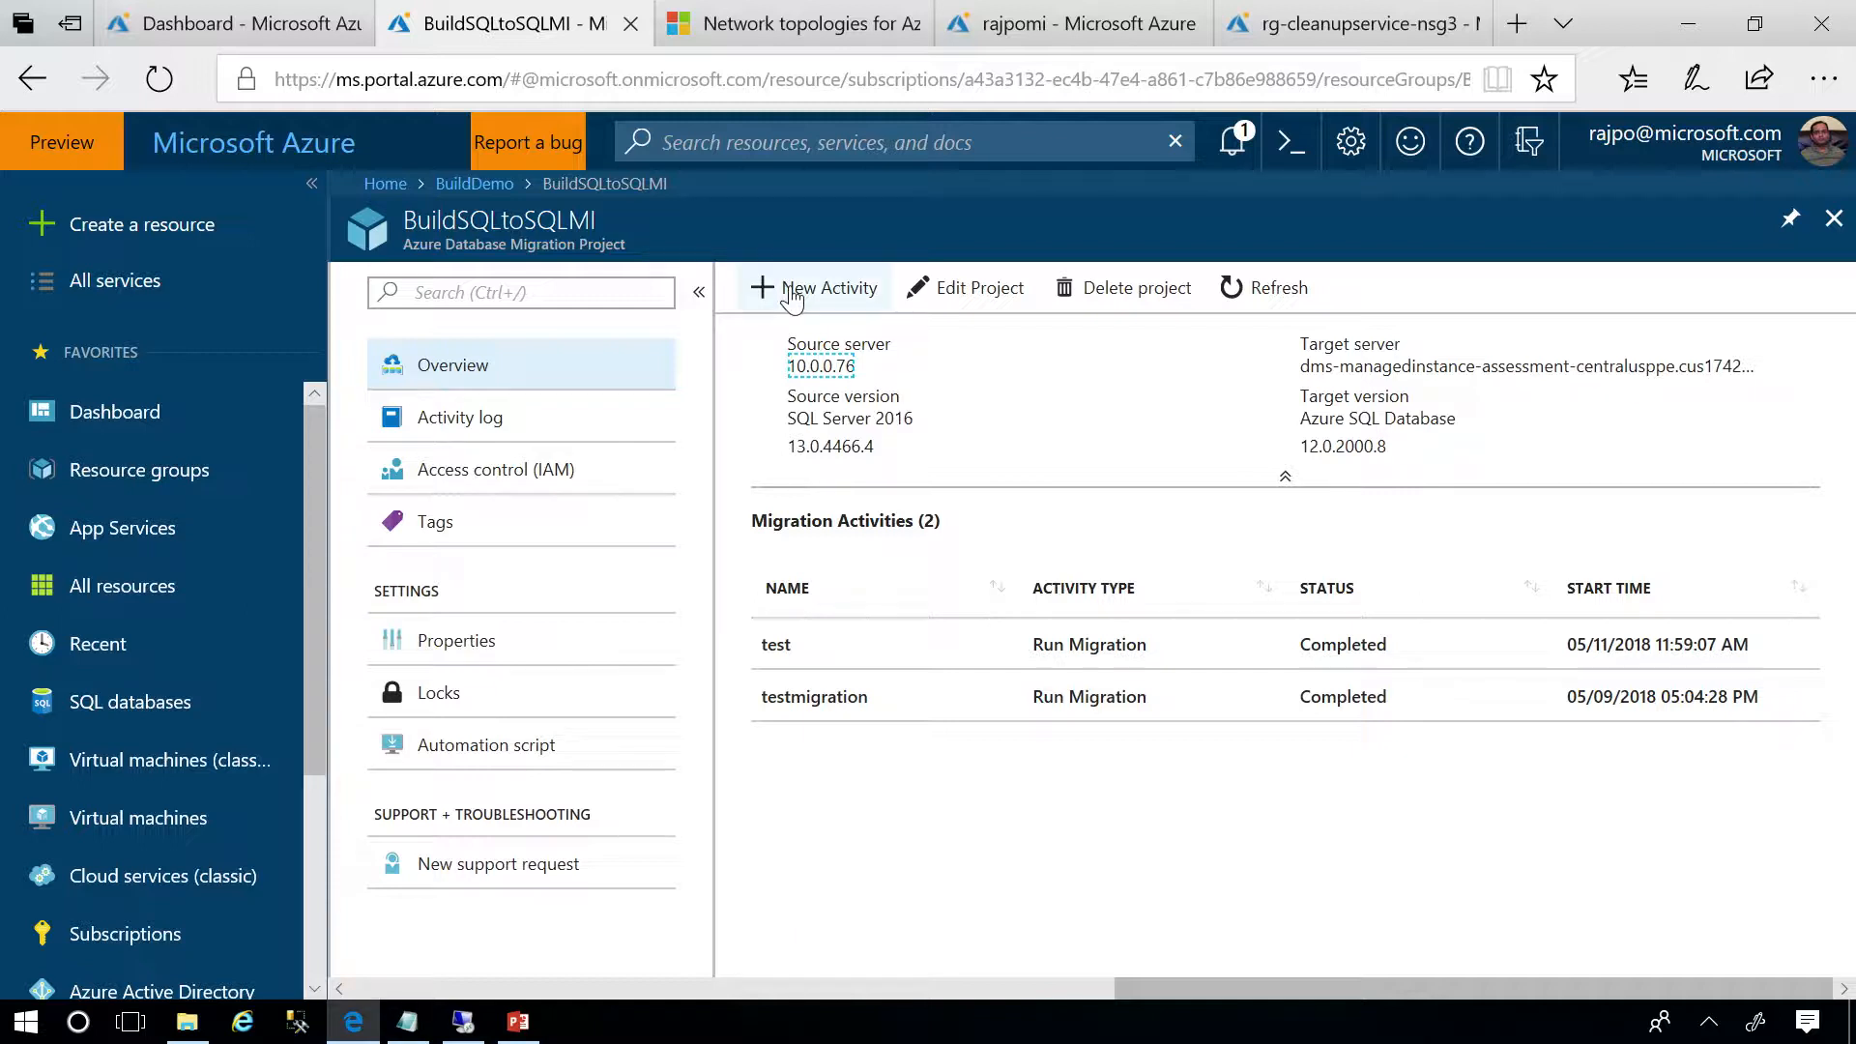
click(822, 290)
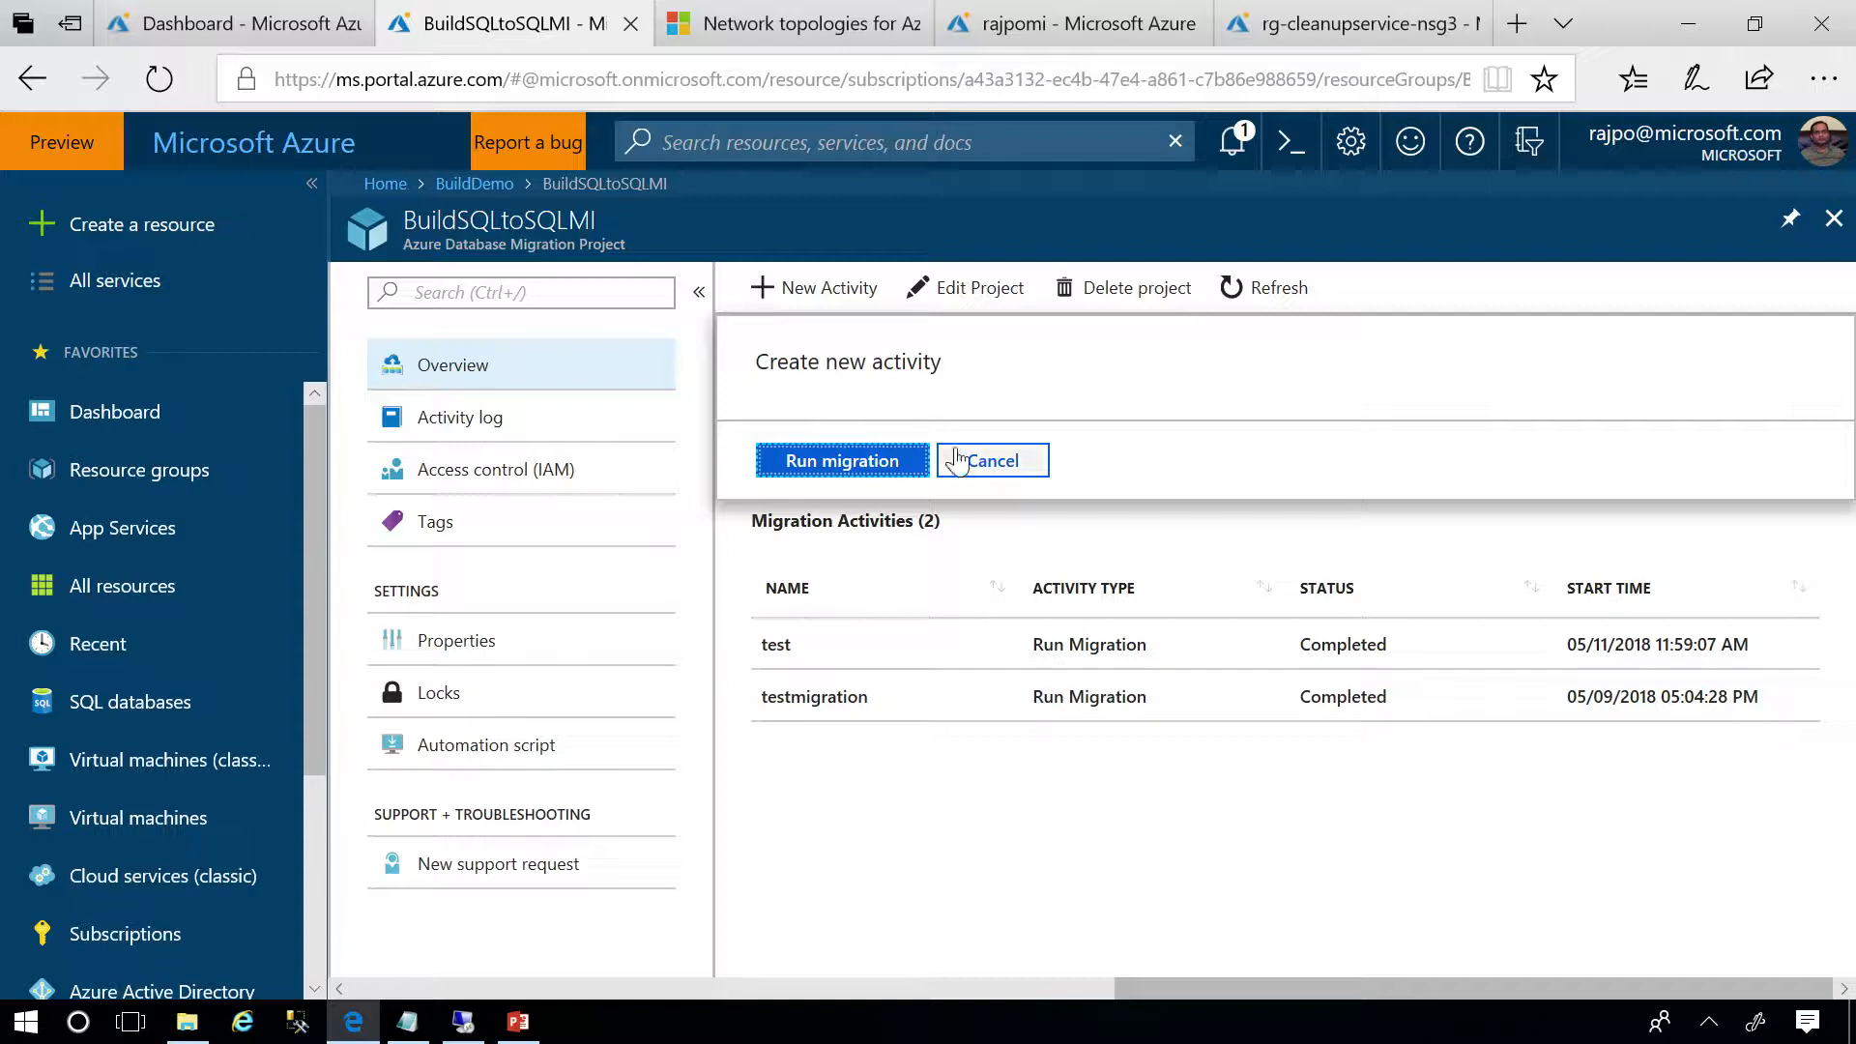
click(887, 466)
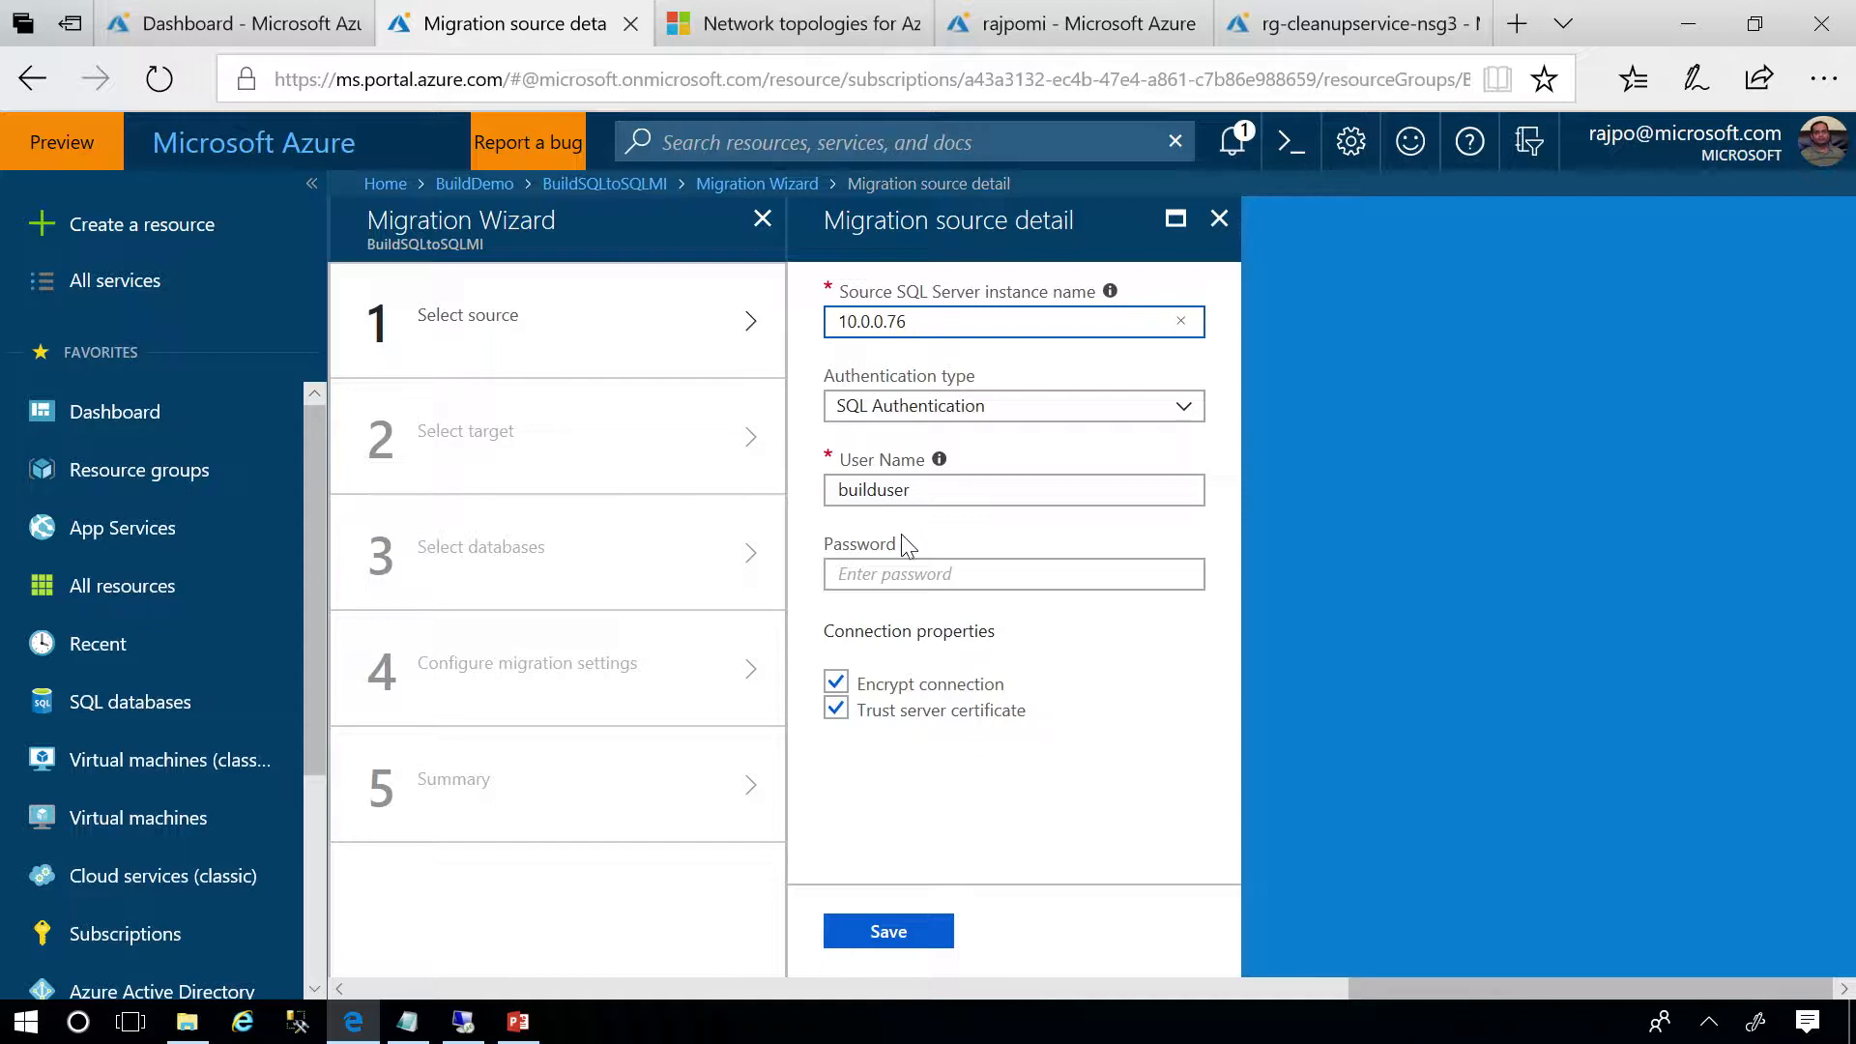
click(909, 572)
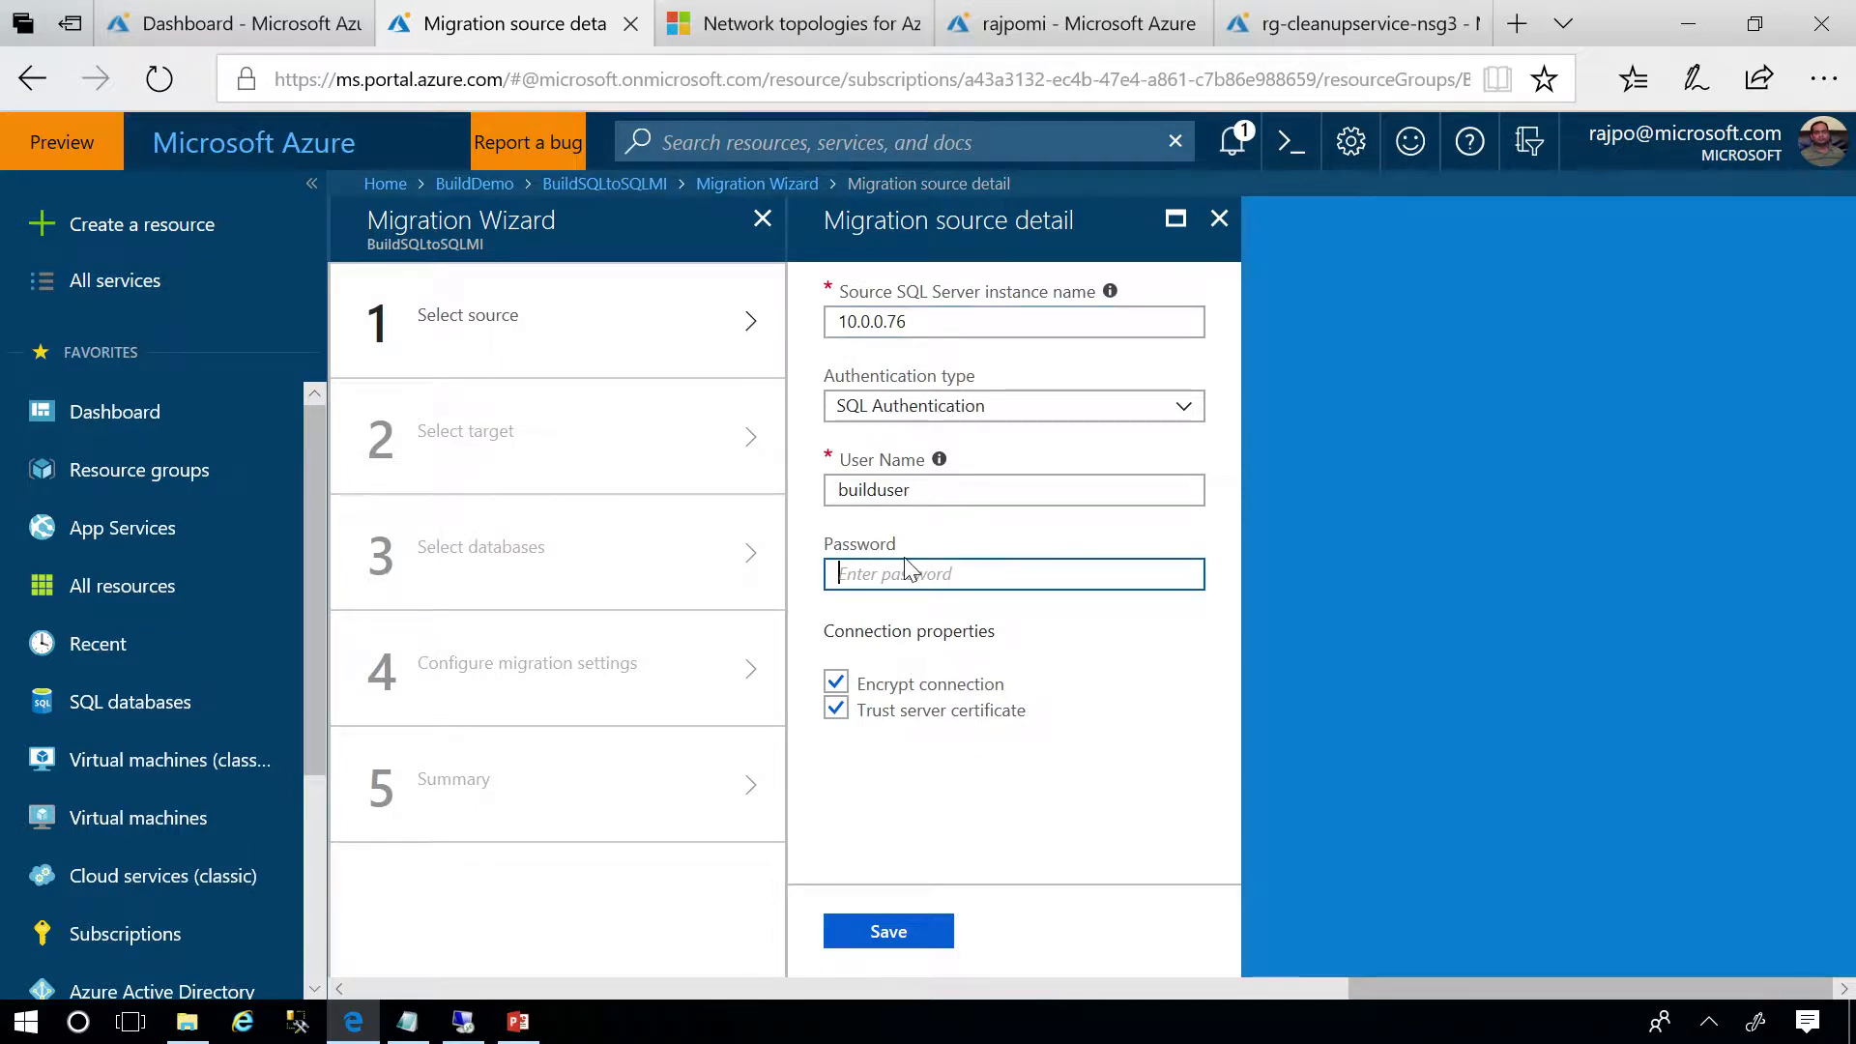
text(••••••••••••••)
click(882, 940)
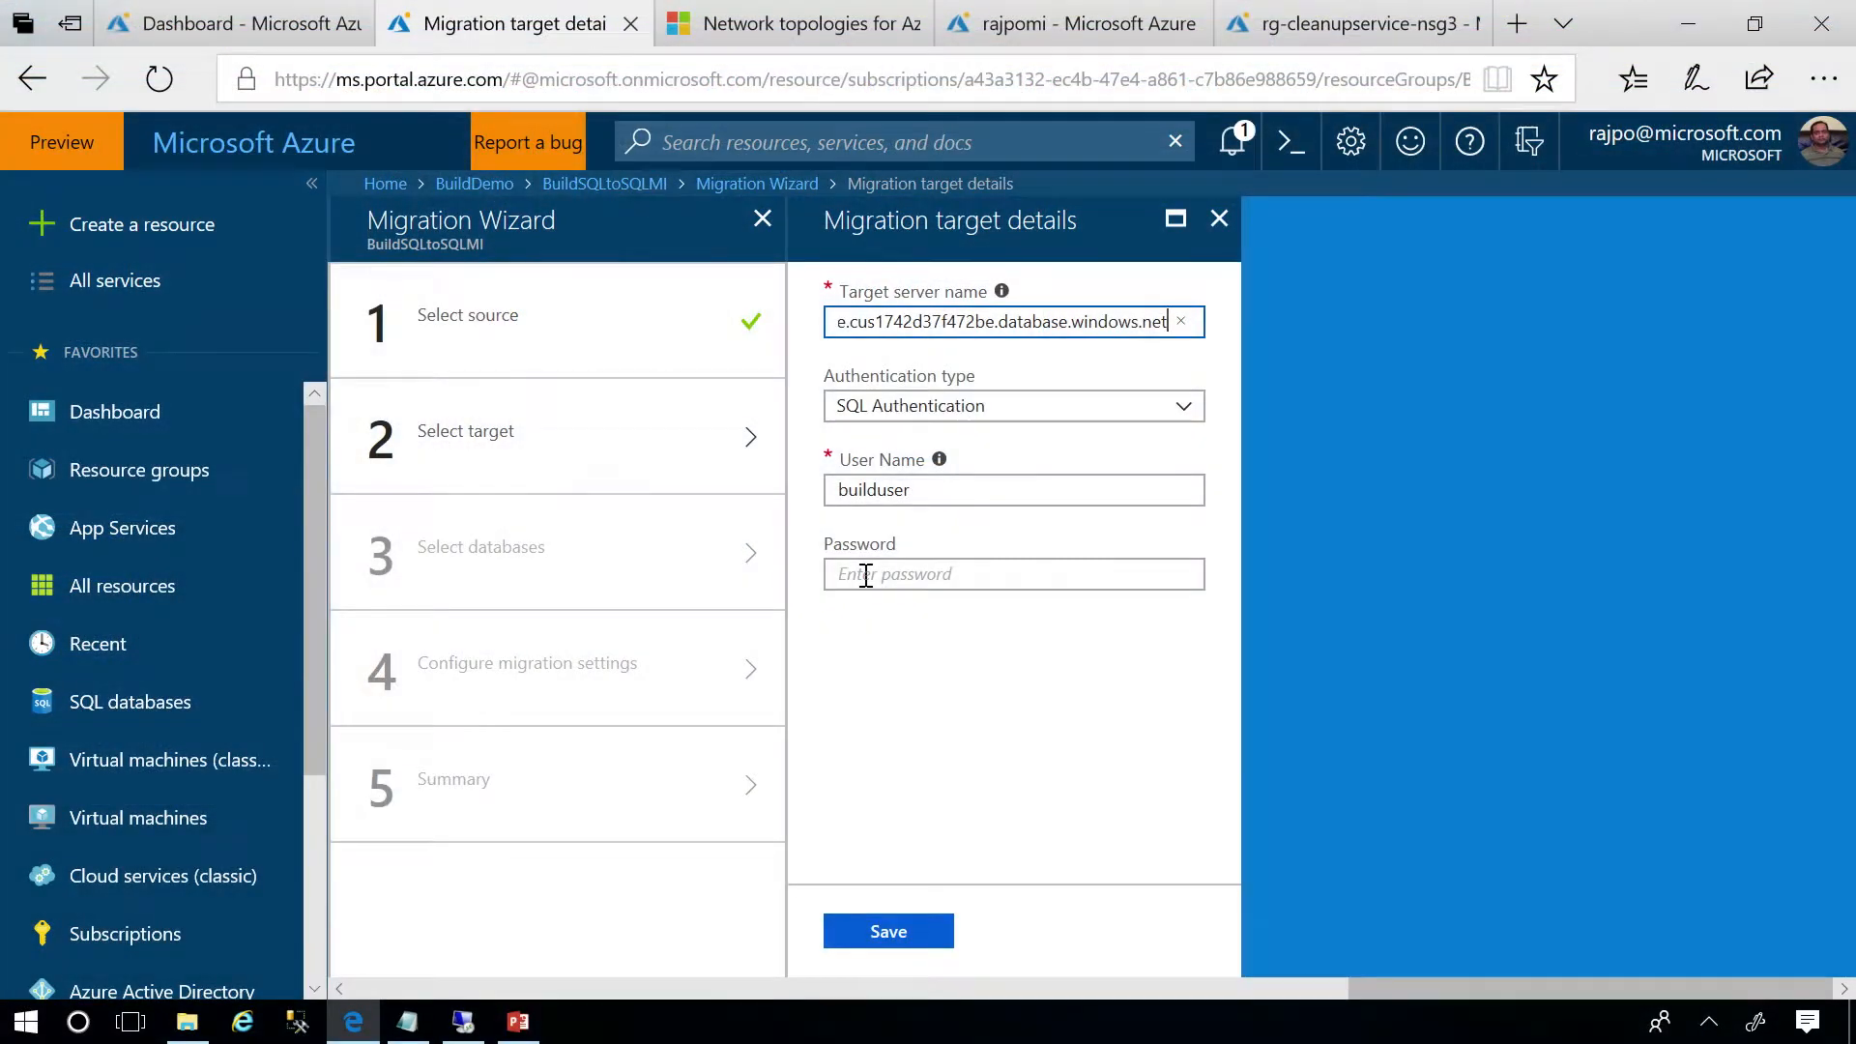
Save the target server details with the account password, and confirm SitesEE and StackOverflowEE as the source databases.
click(851, 574)
text(••••••••••••••)
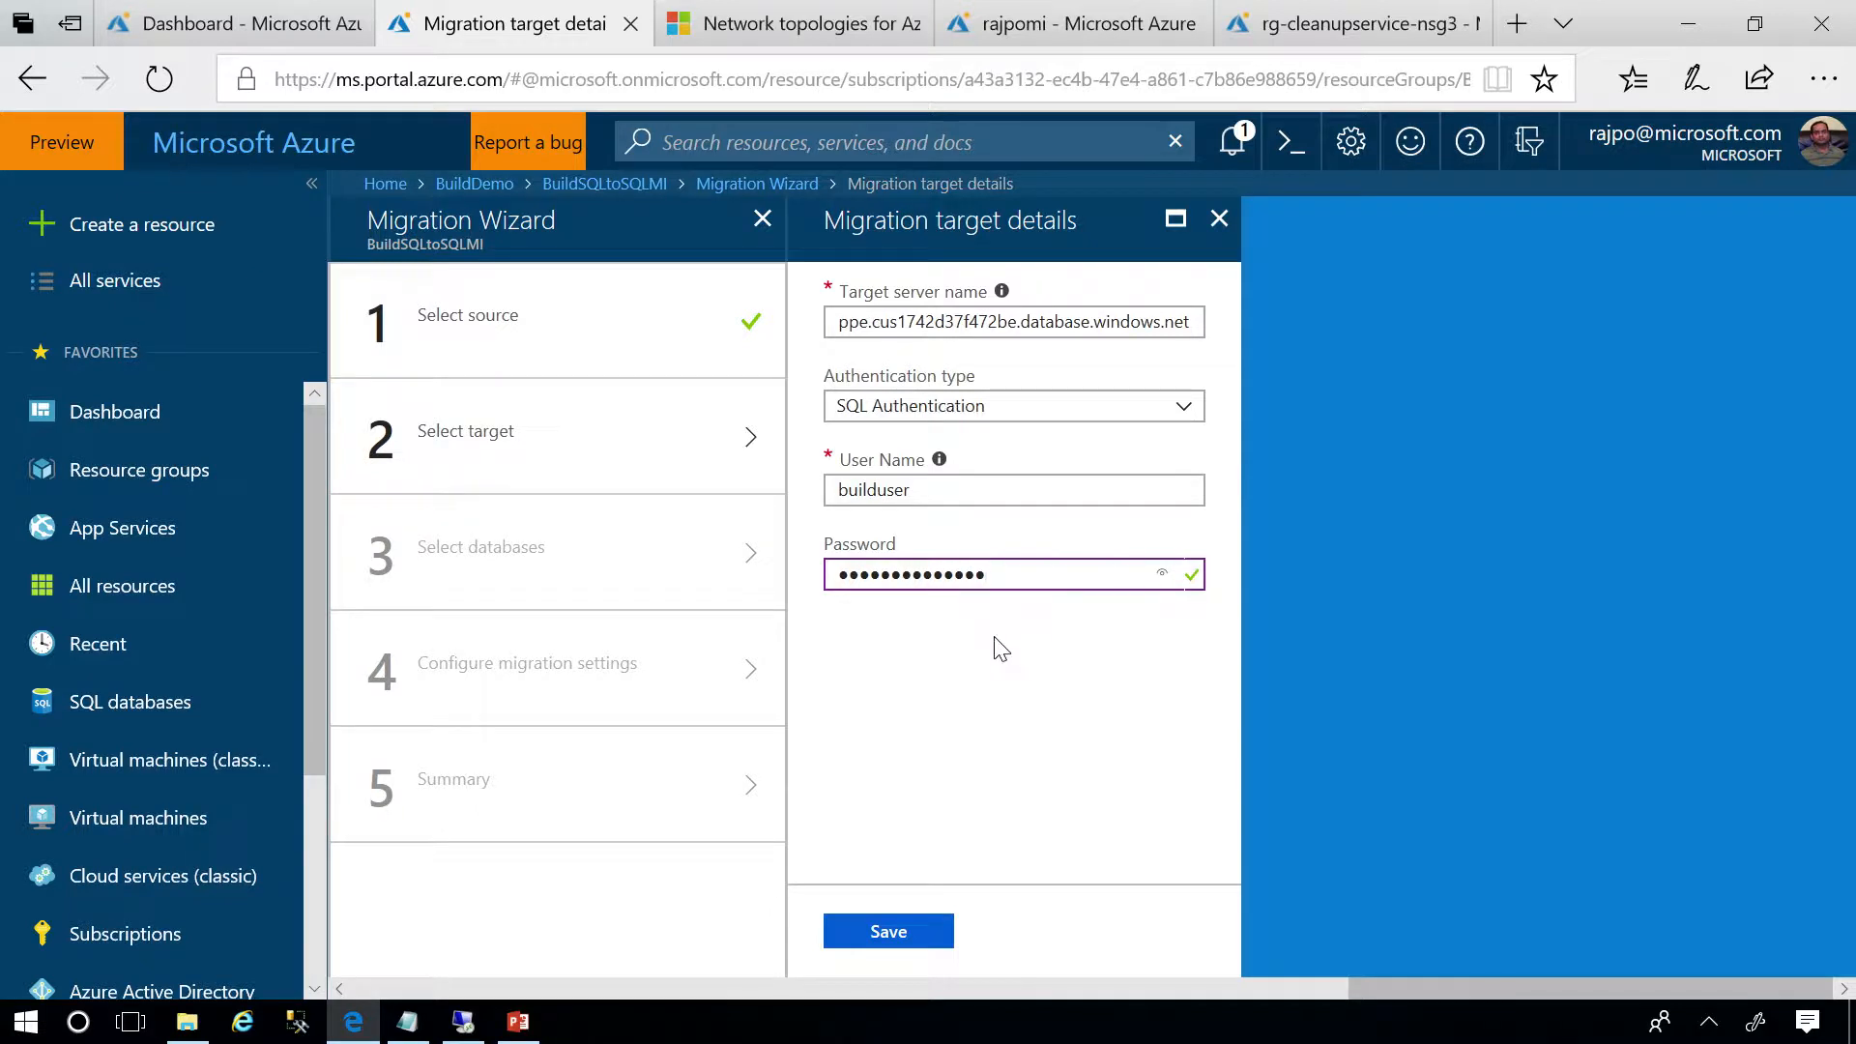
click(861, 930)
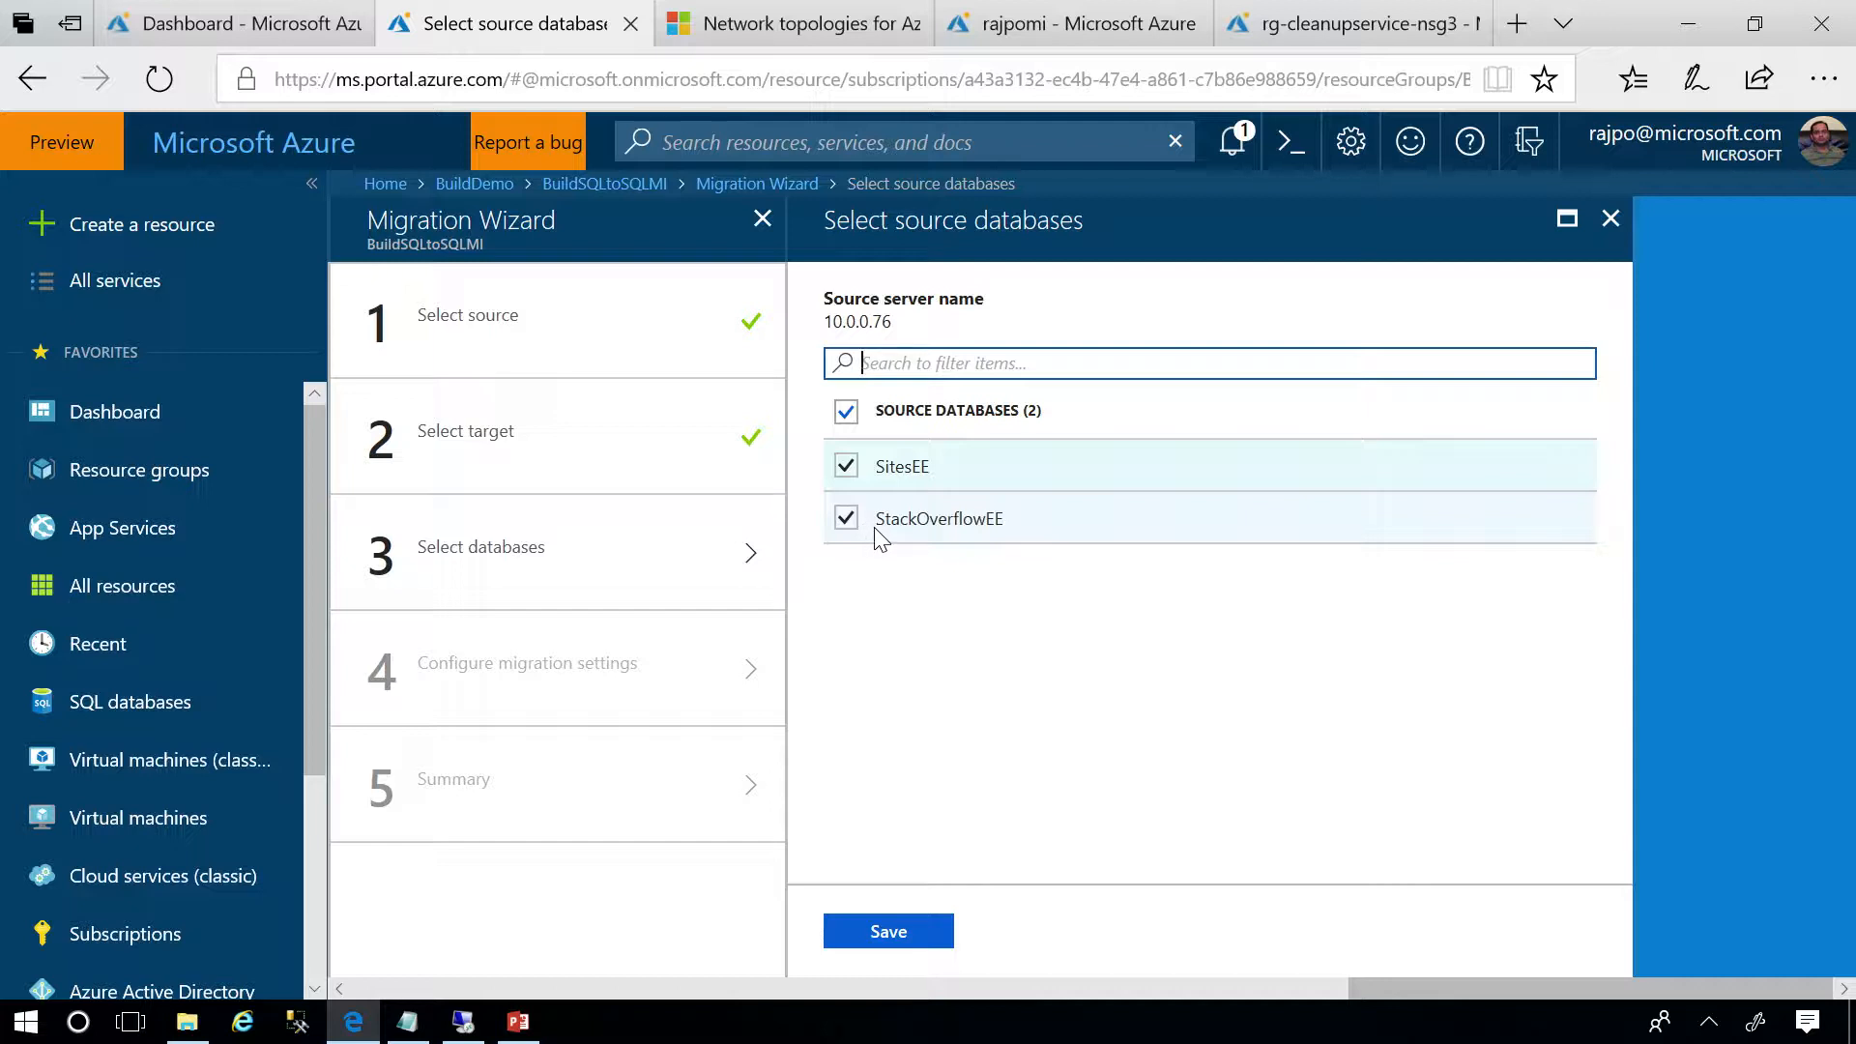
click(888, 931)
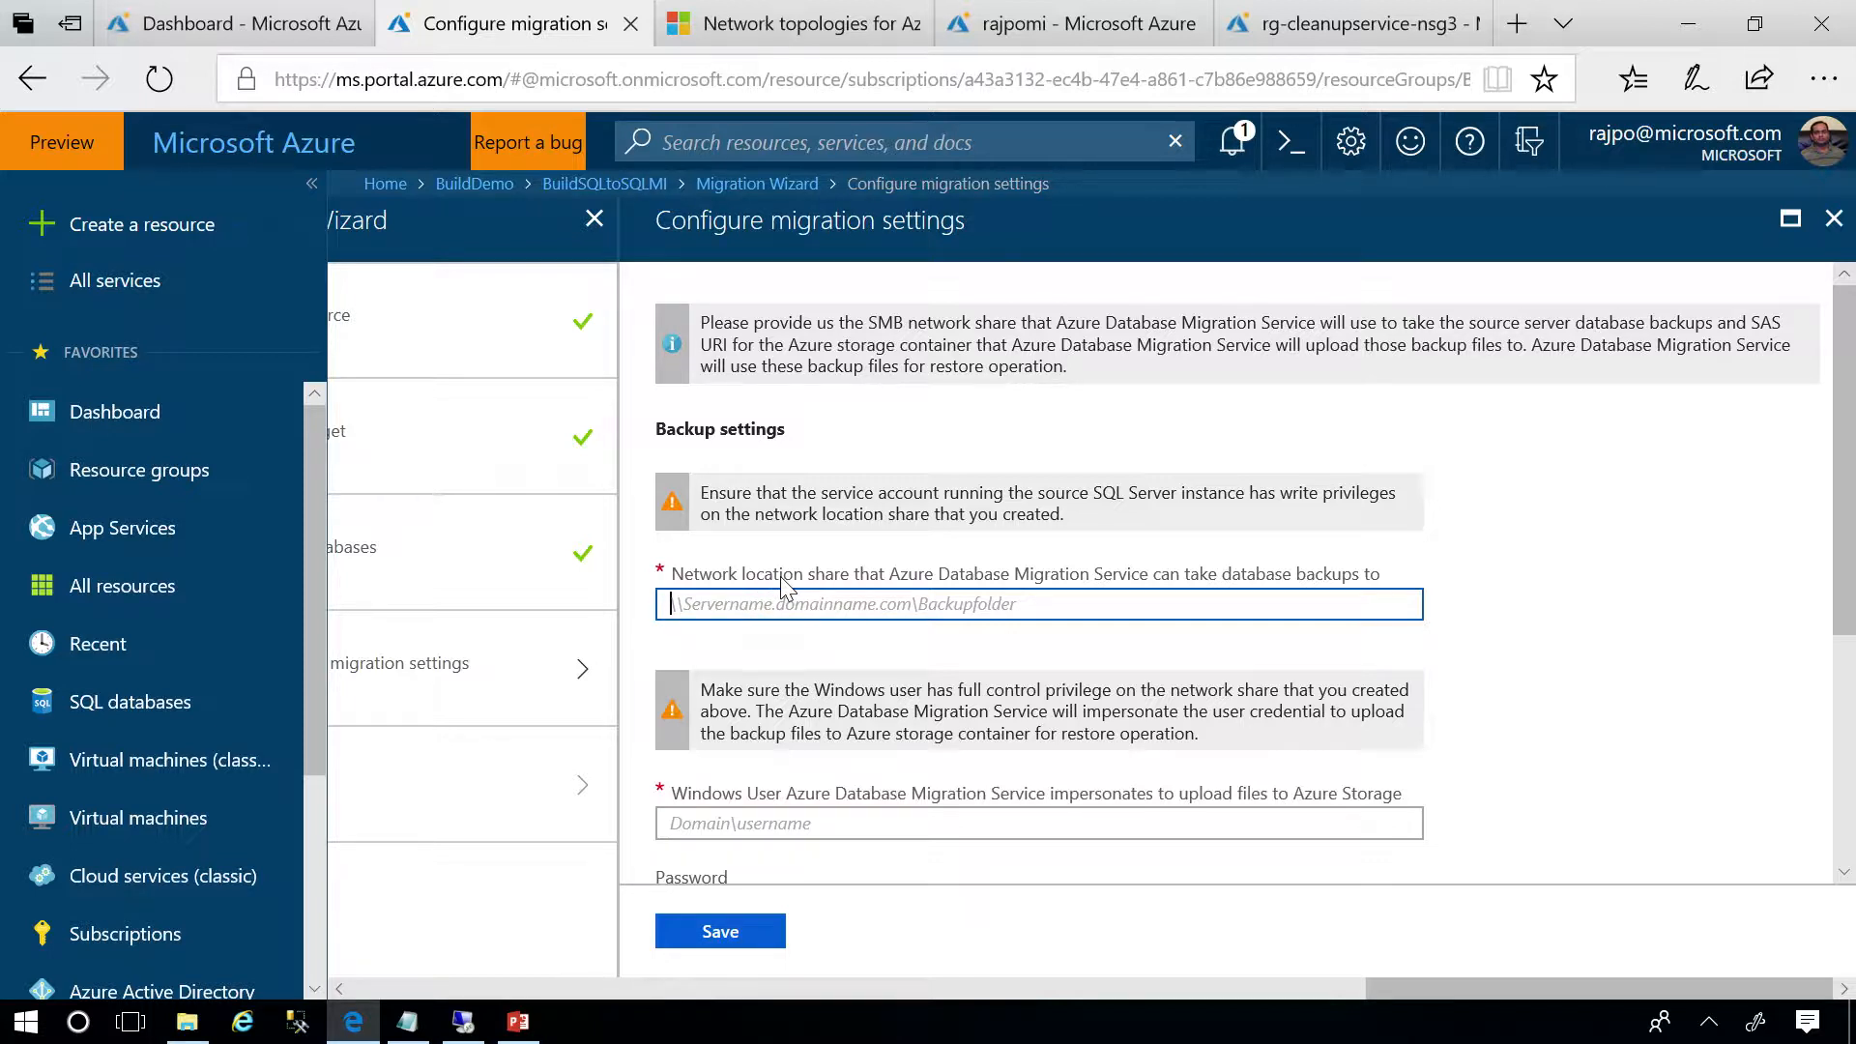
Switch to the remote desktop session and browse from This PC to the Backup folder on the SQLVMDATA1 (F:) drive.
click(463, 1025)
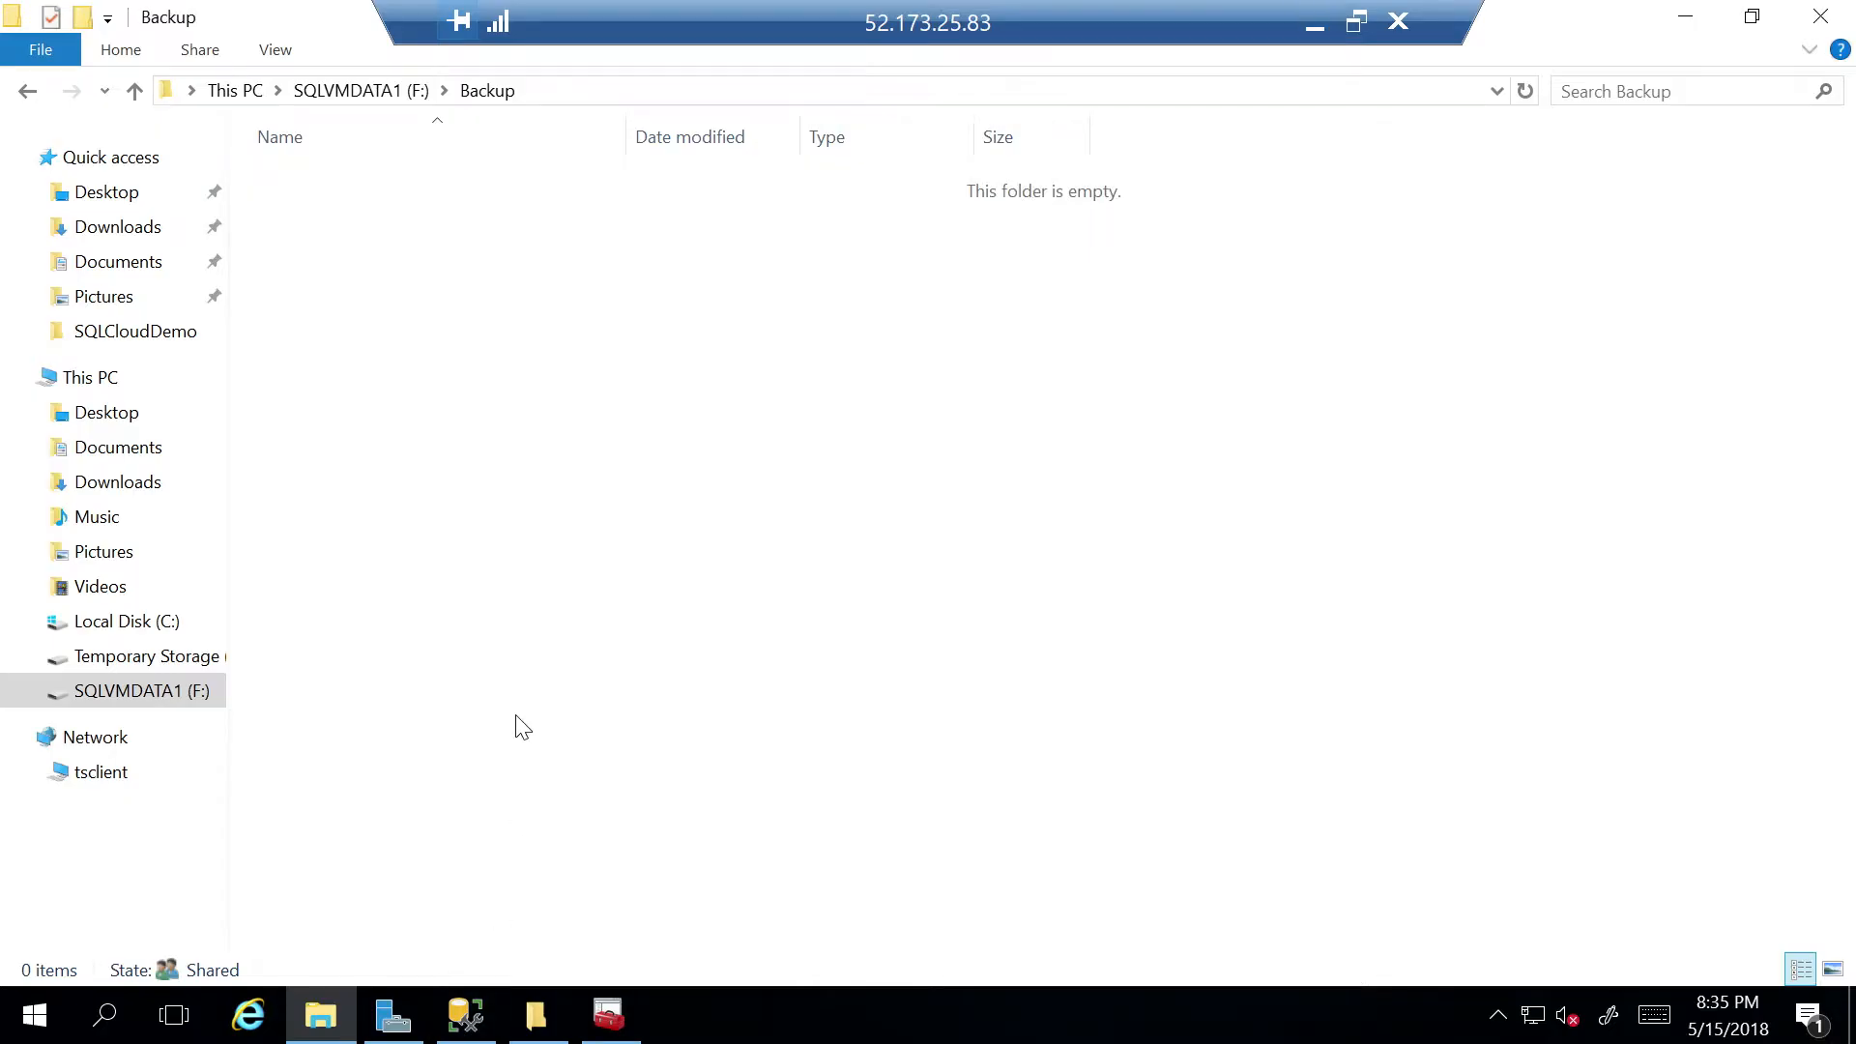
click(346, 94)
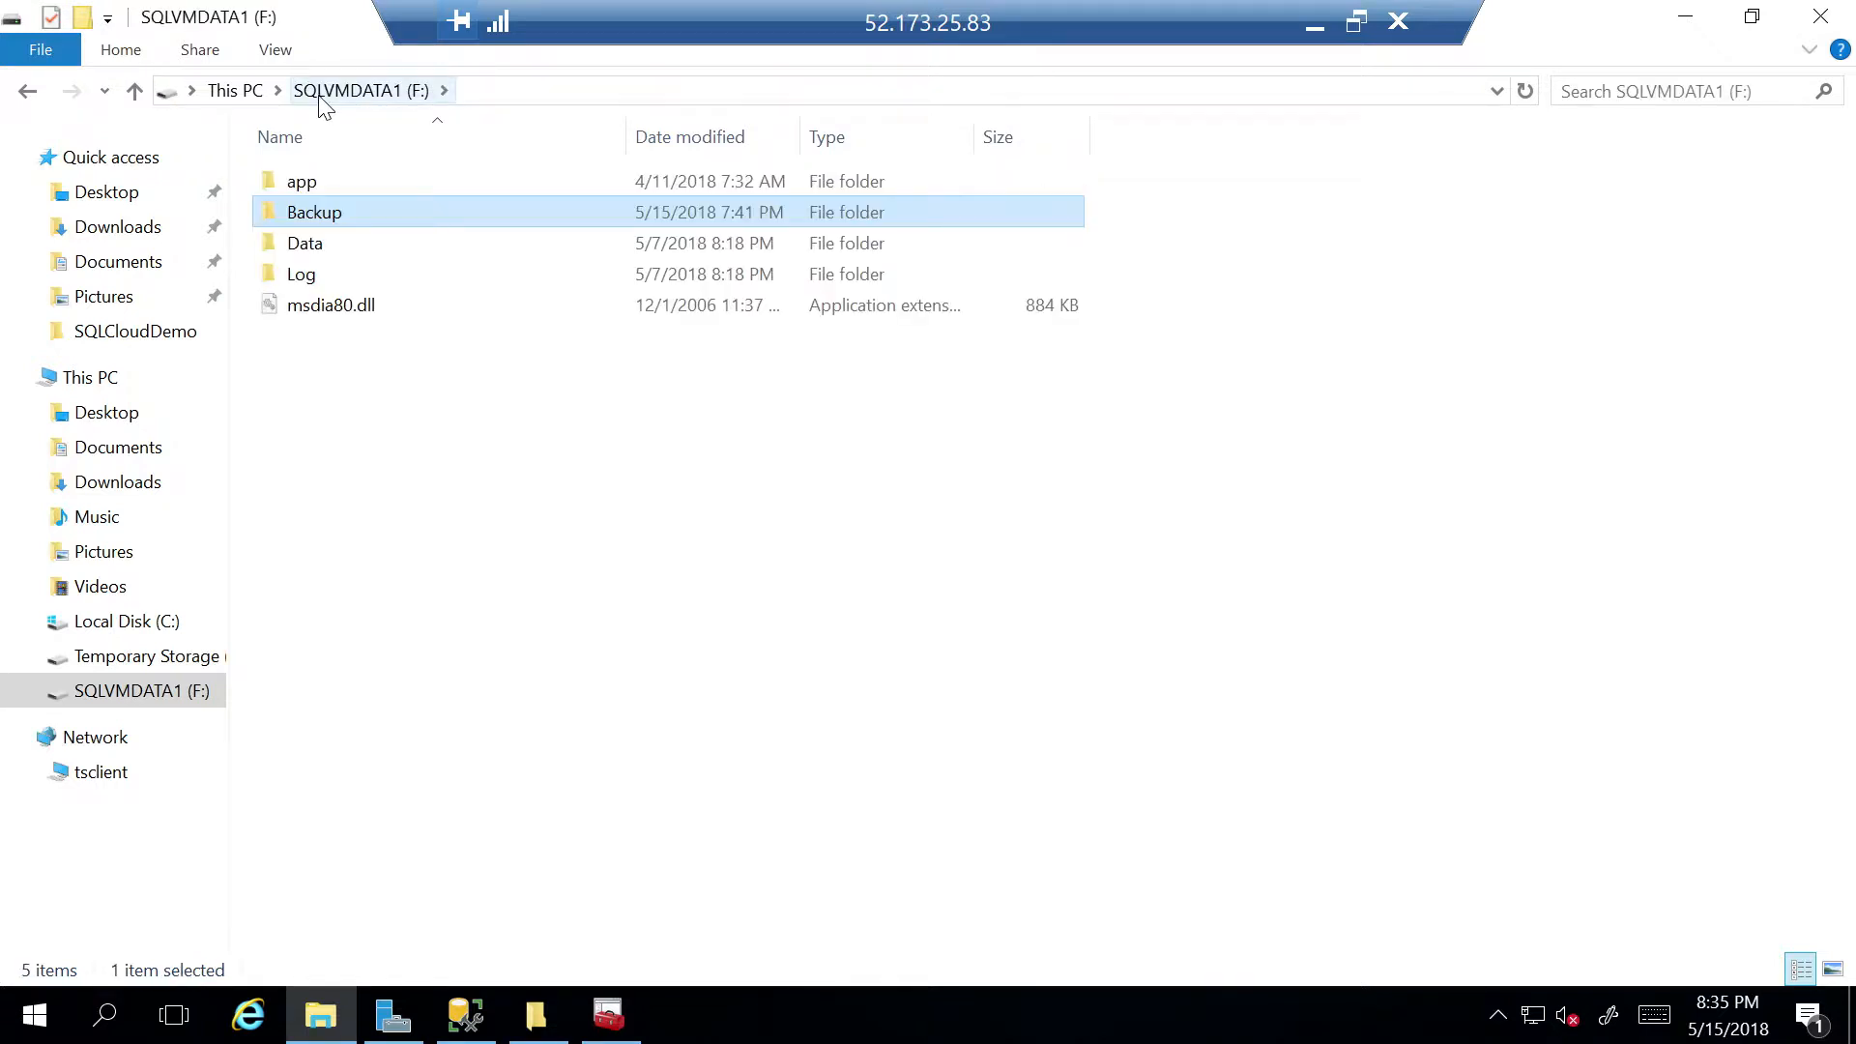
click(241, 93)
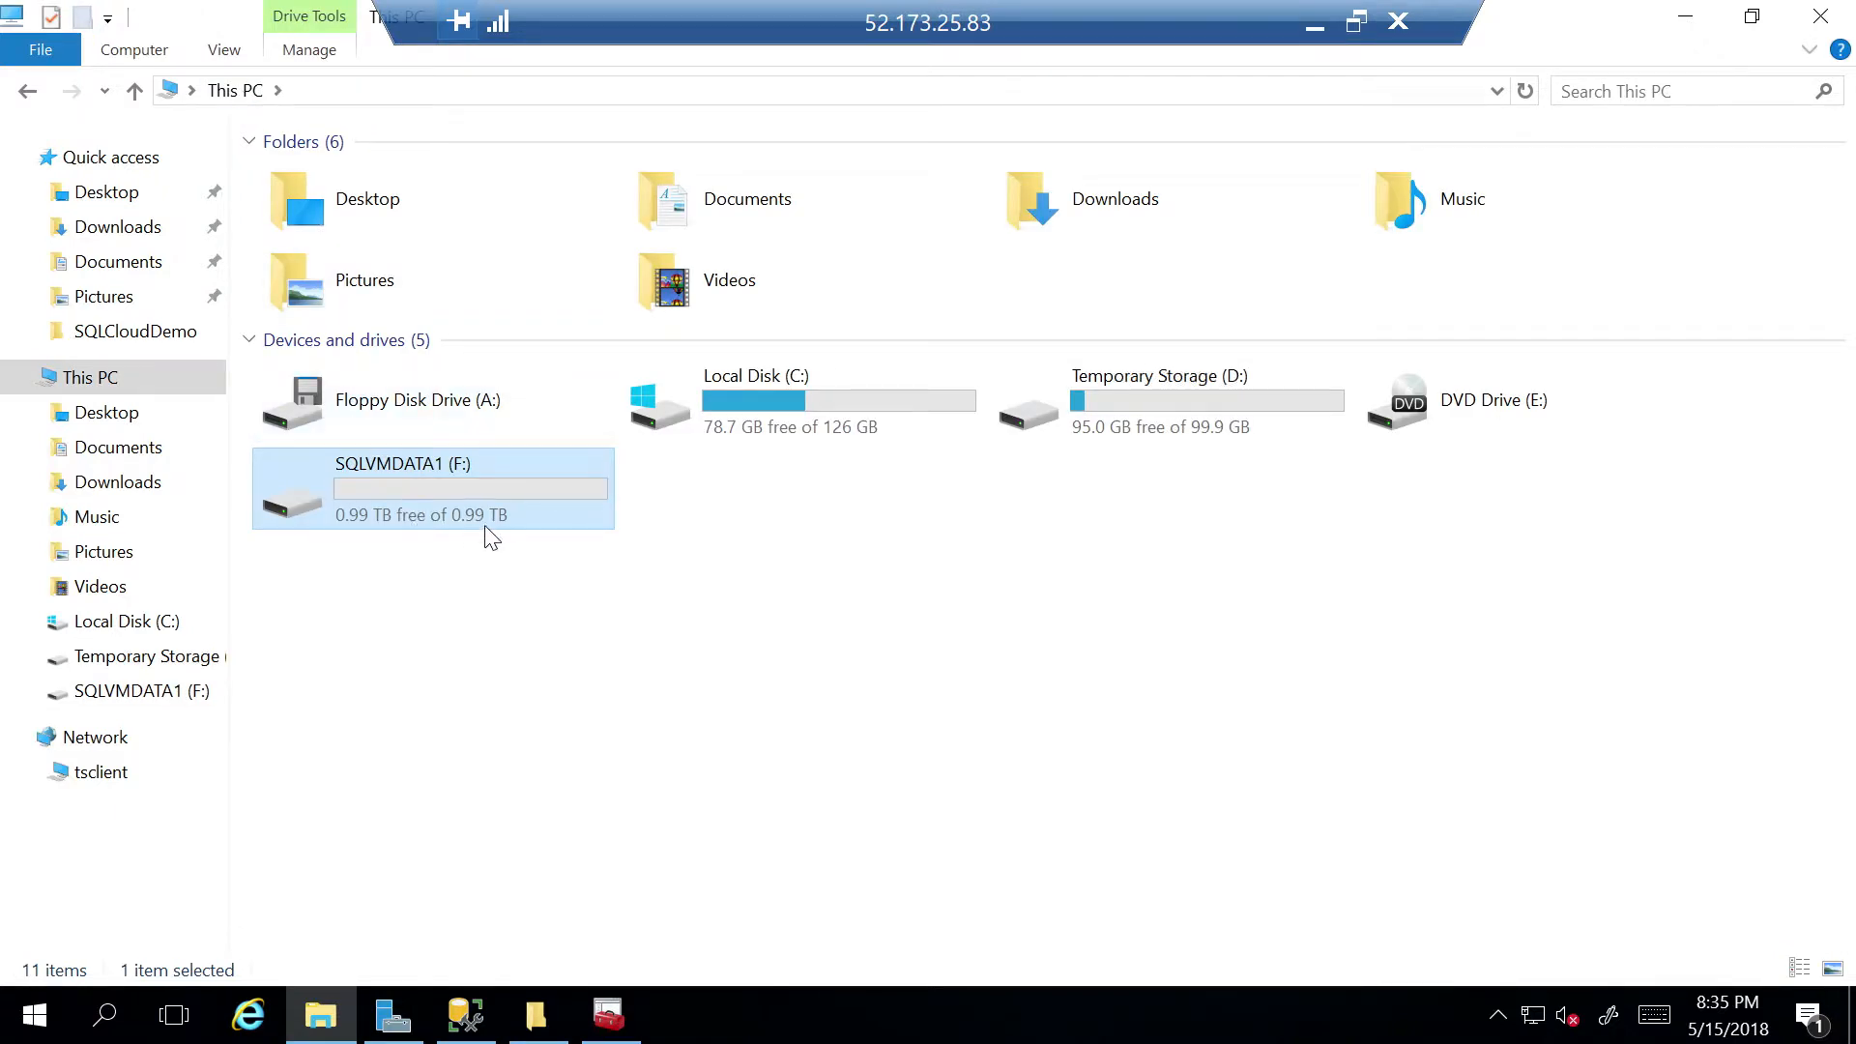
double_click(418, 490)
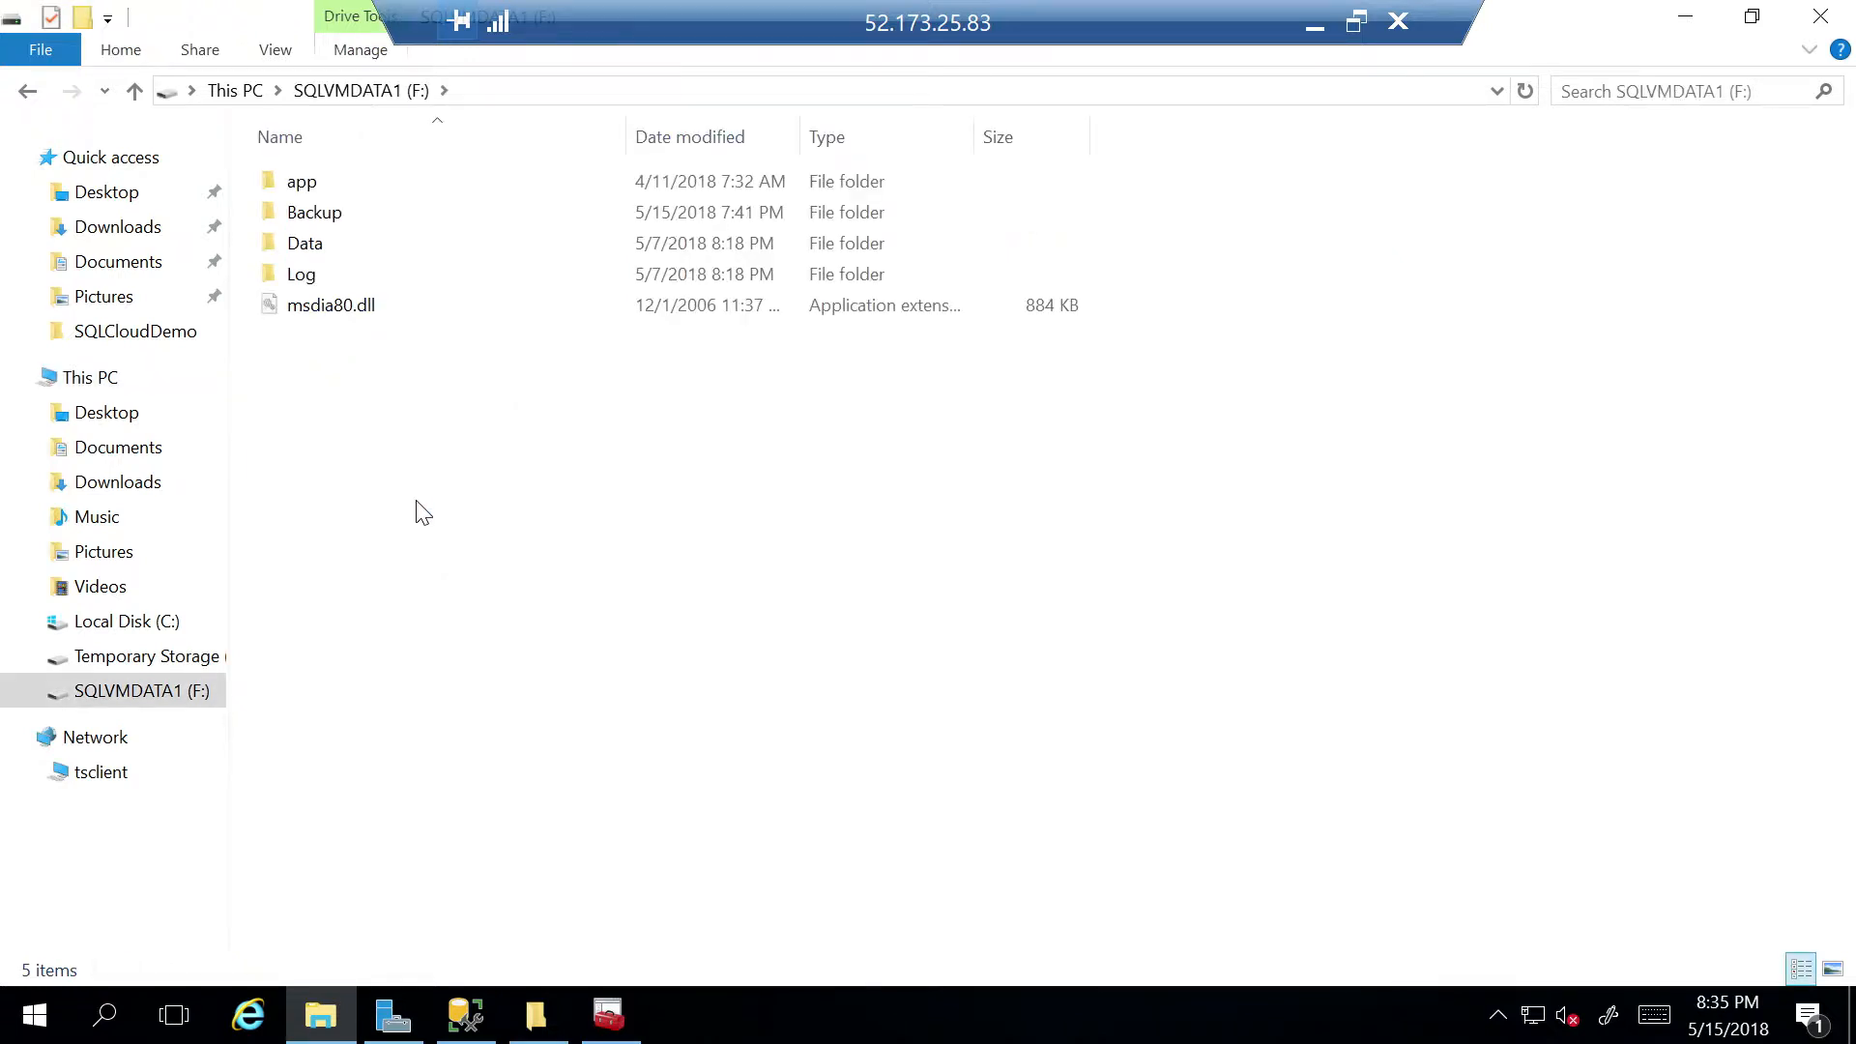
double_click(299, 217)
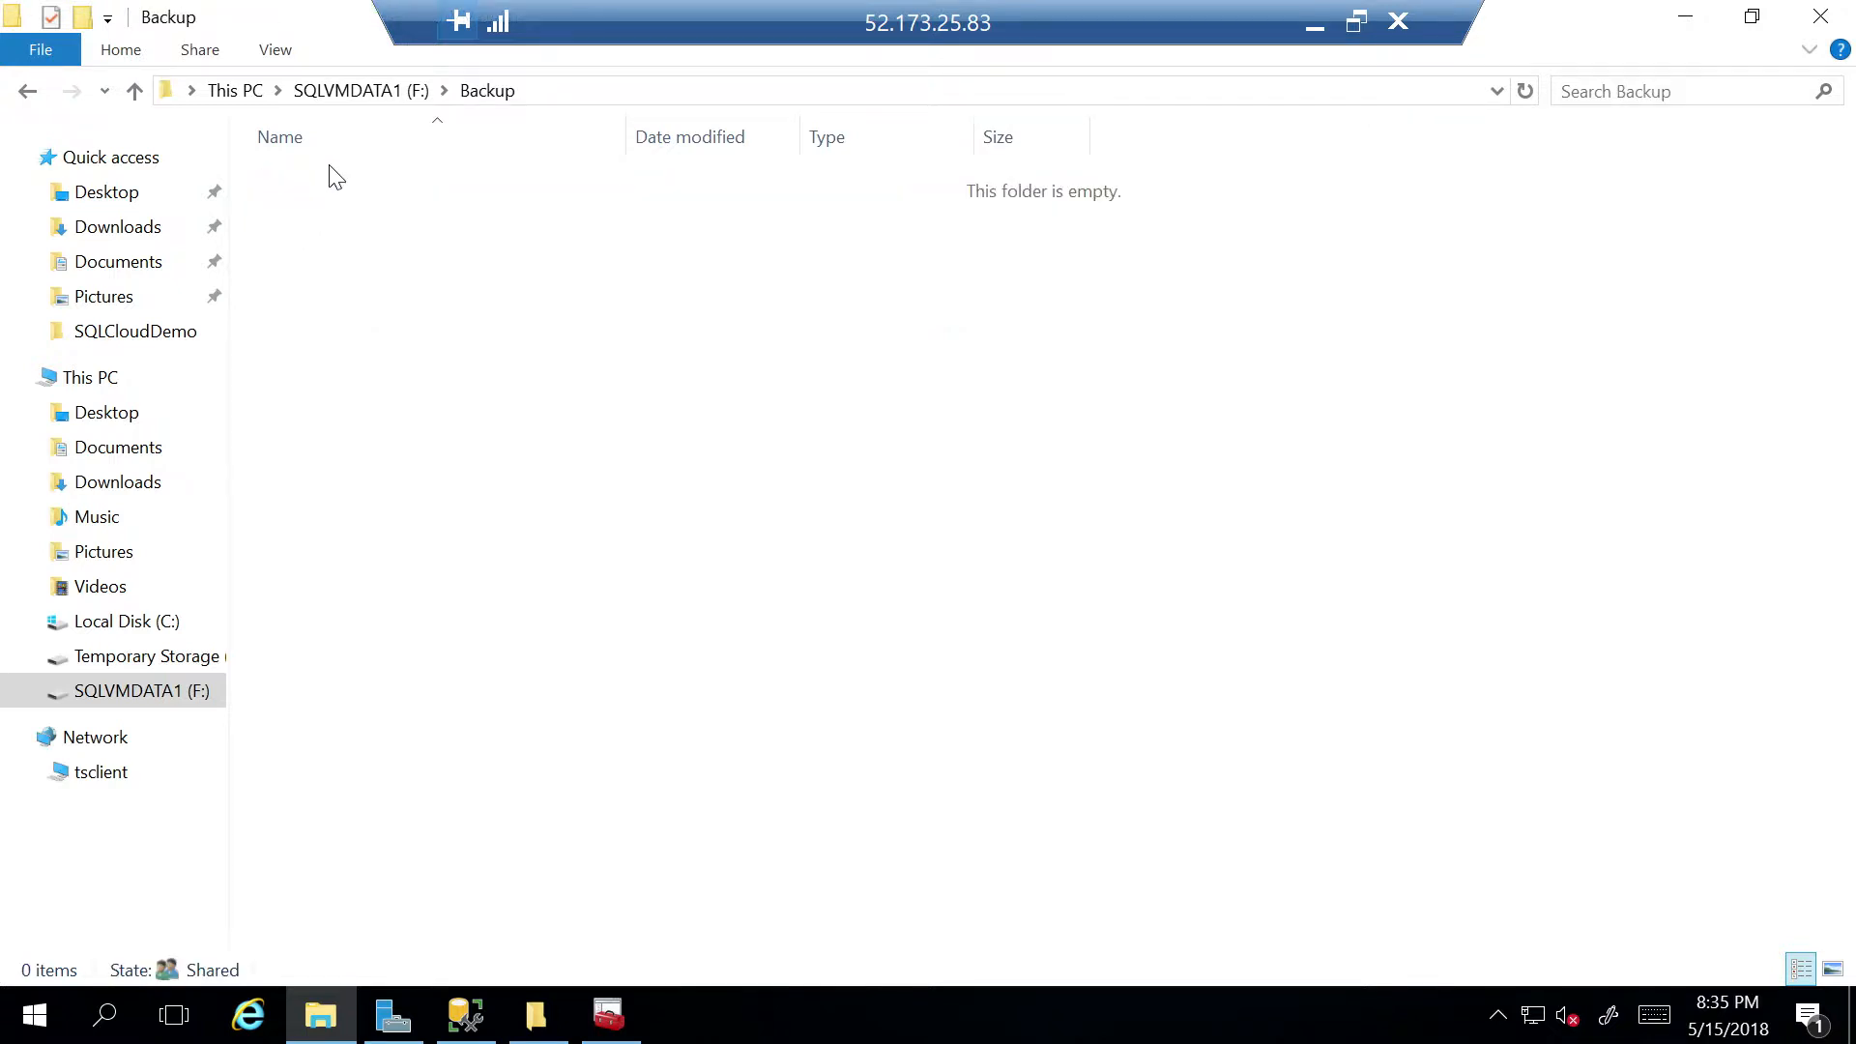
Examine the Backup folder's network sharing properties and the accounts and permission levels it is shared with.
click(331, 90)
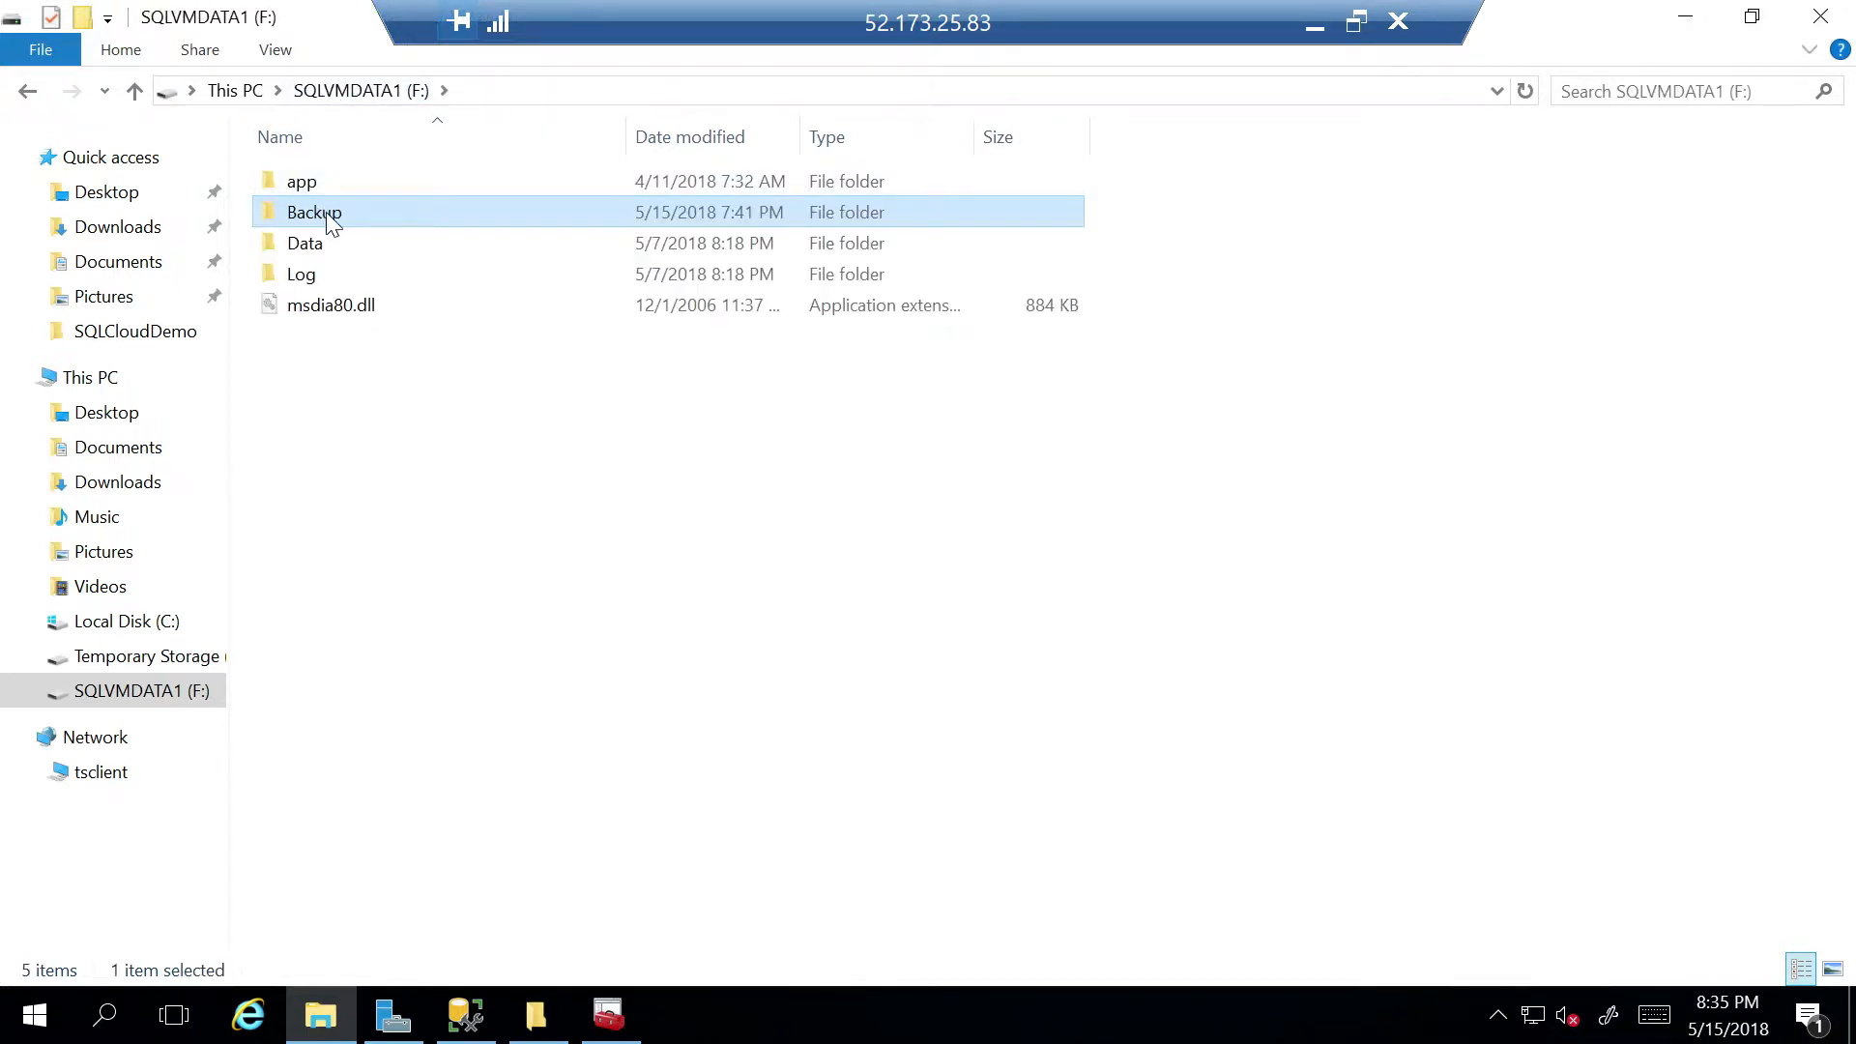
right_click(333, 222)
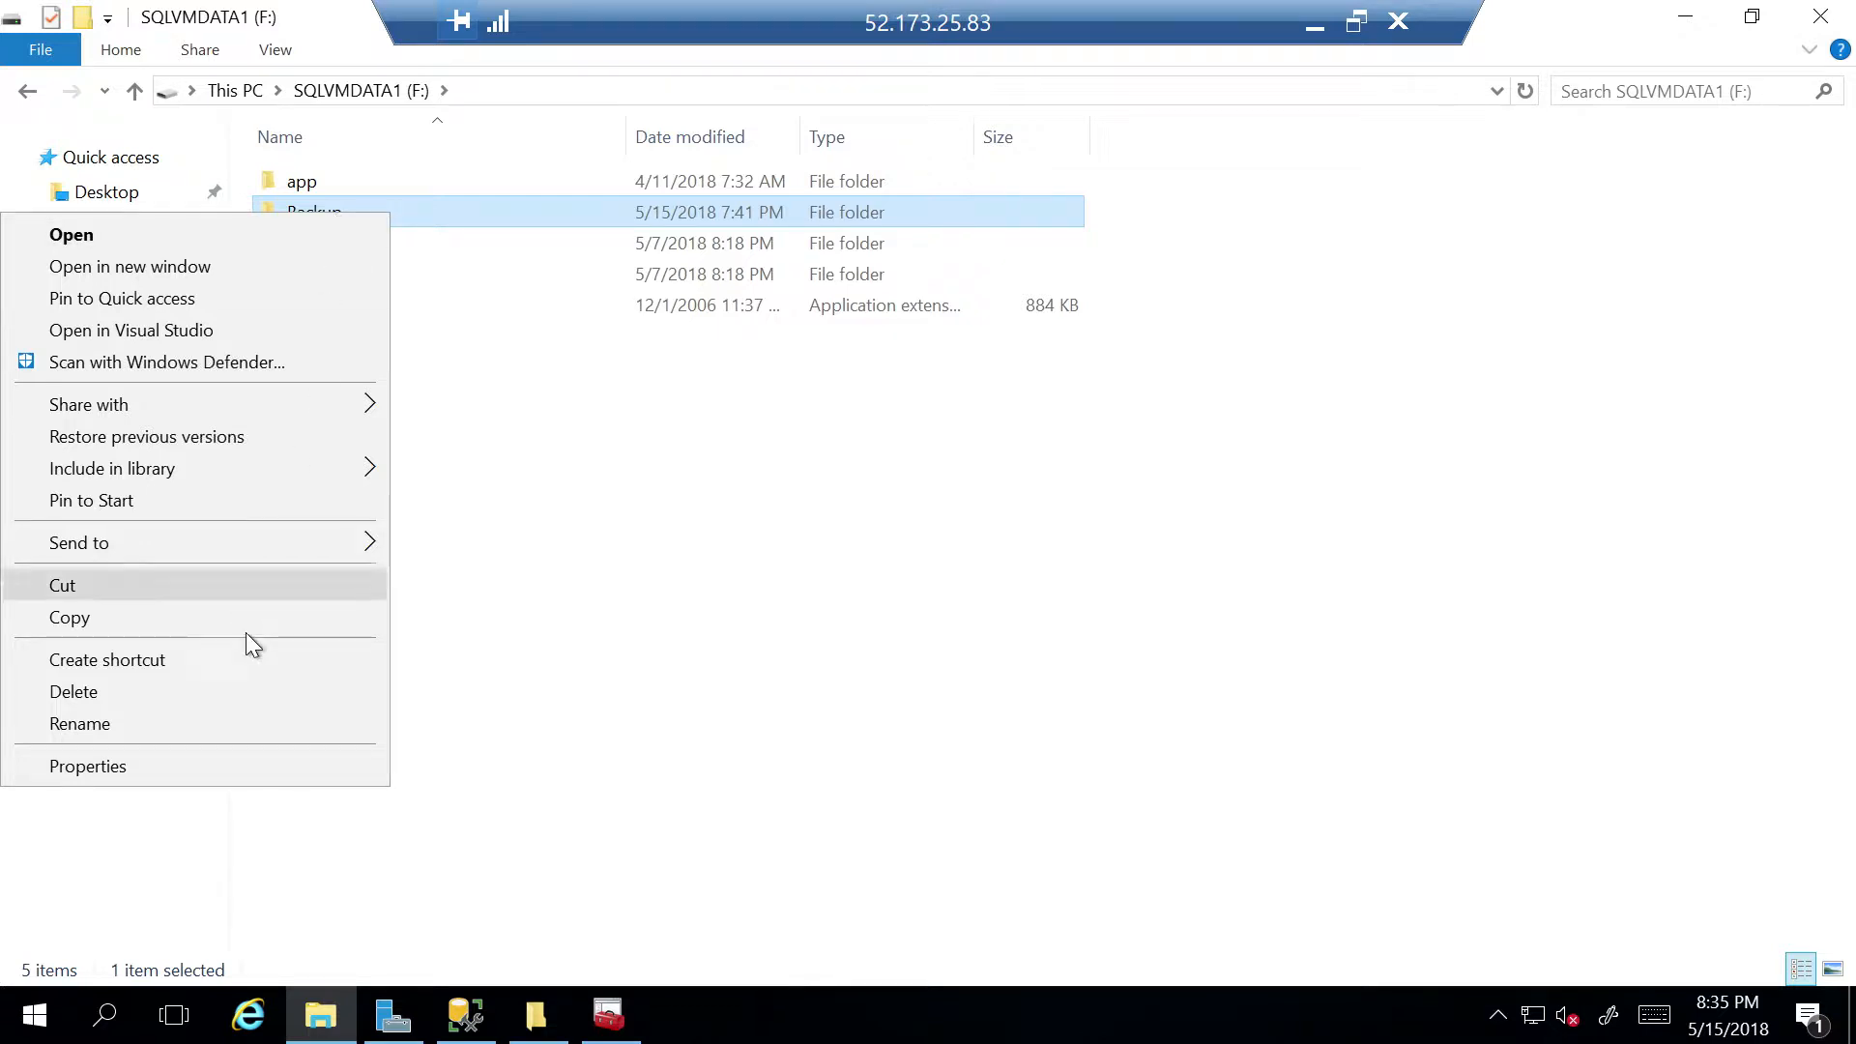
click(257, 773)
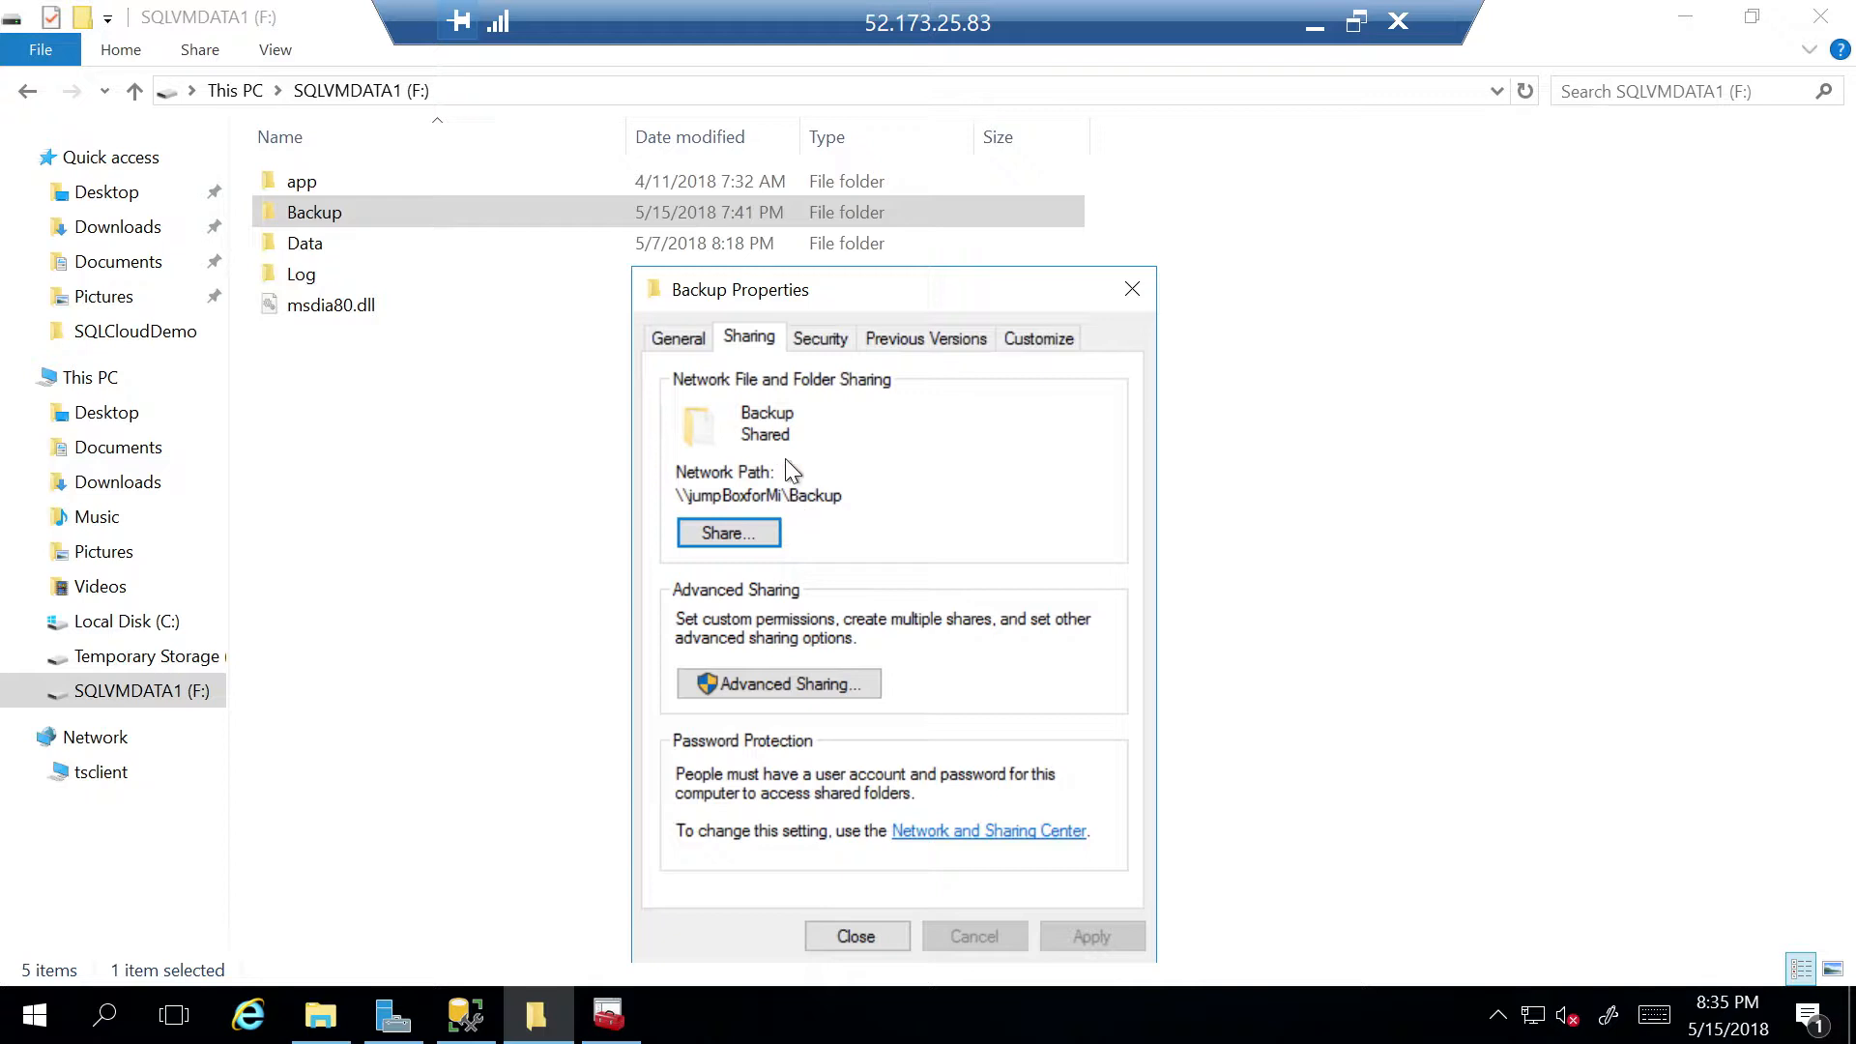
click(683, 344)
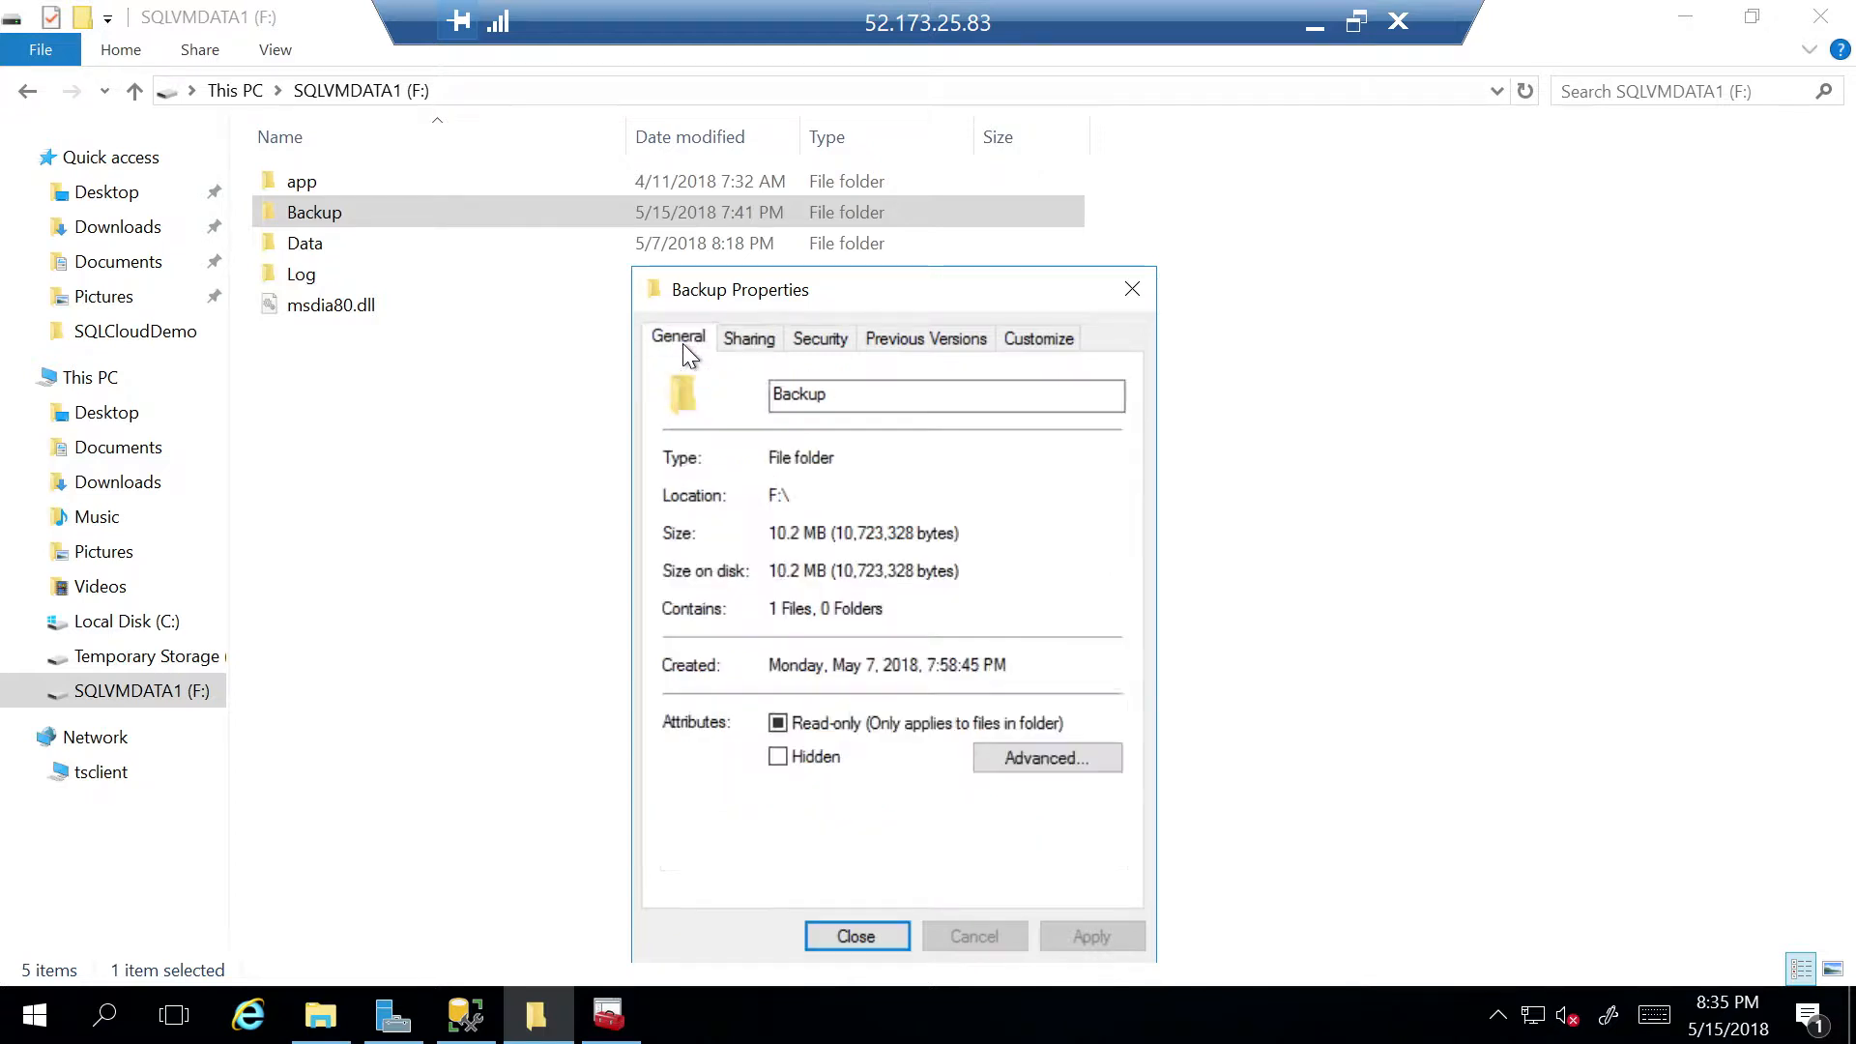
click(740, 345)
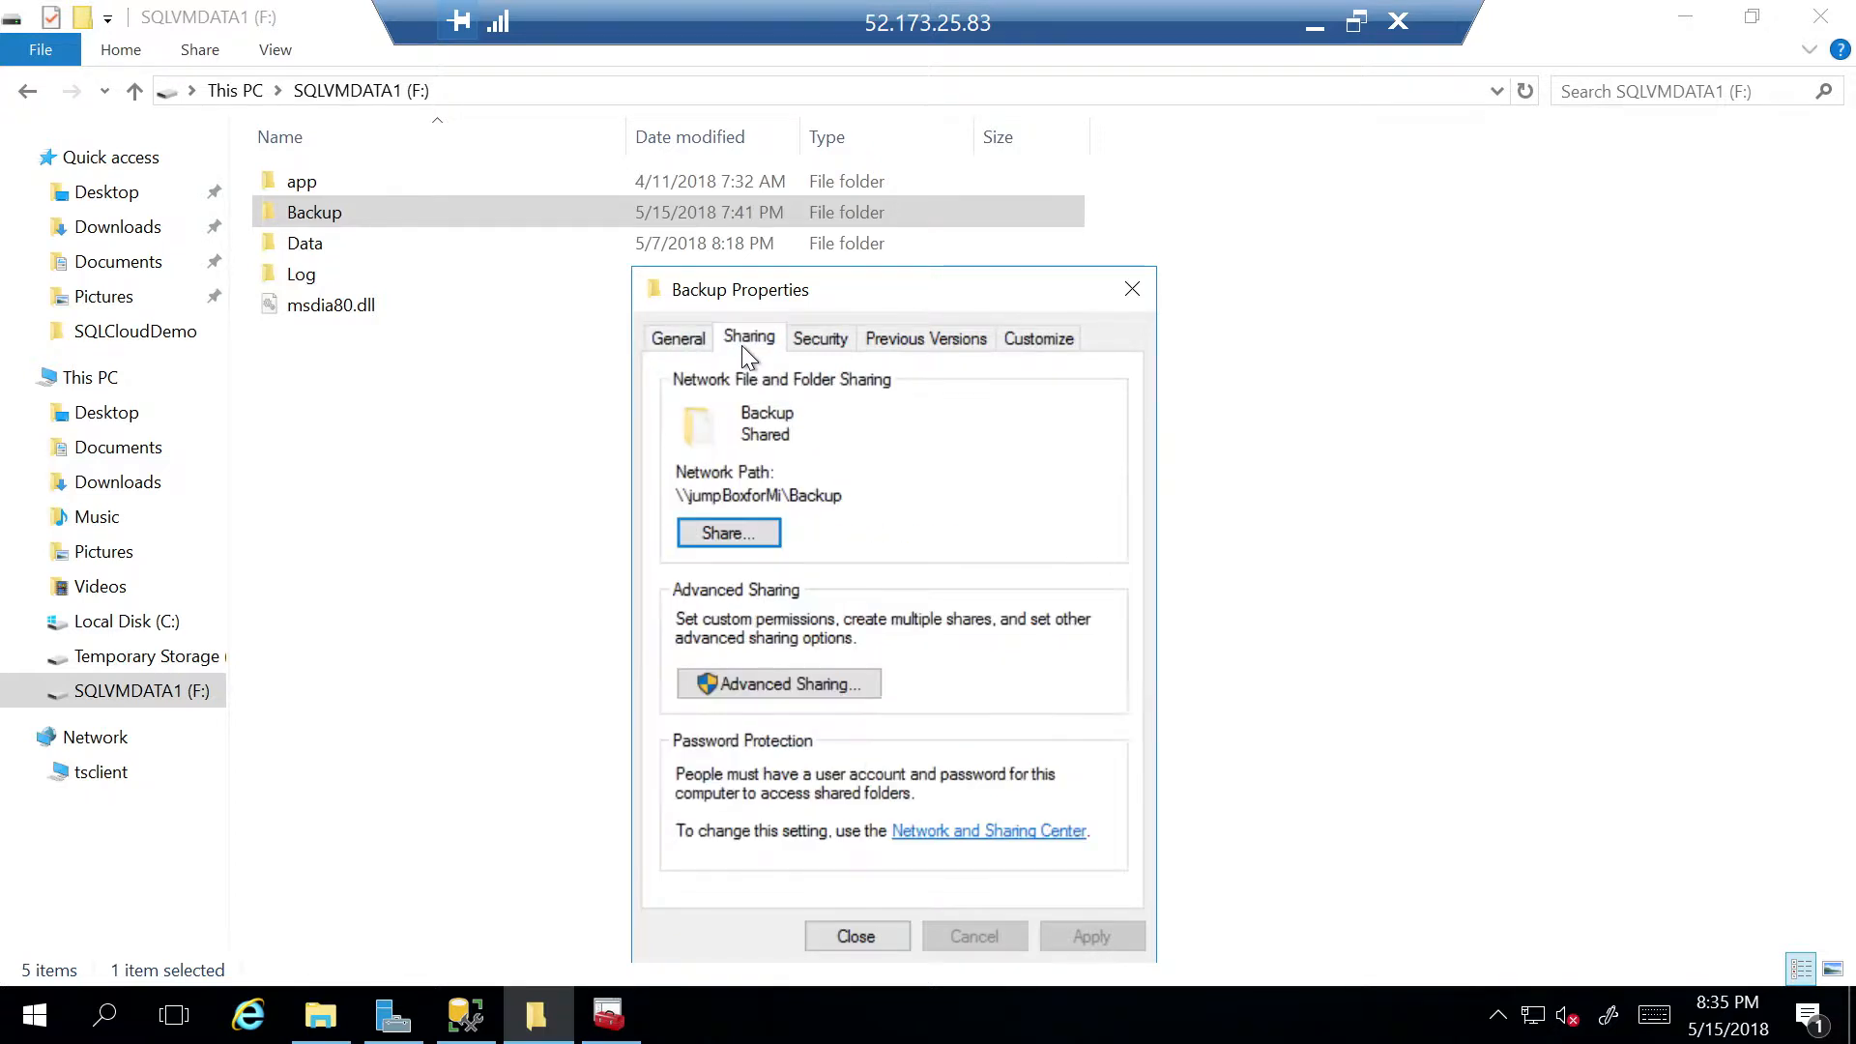
click(747, 539)
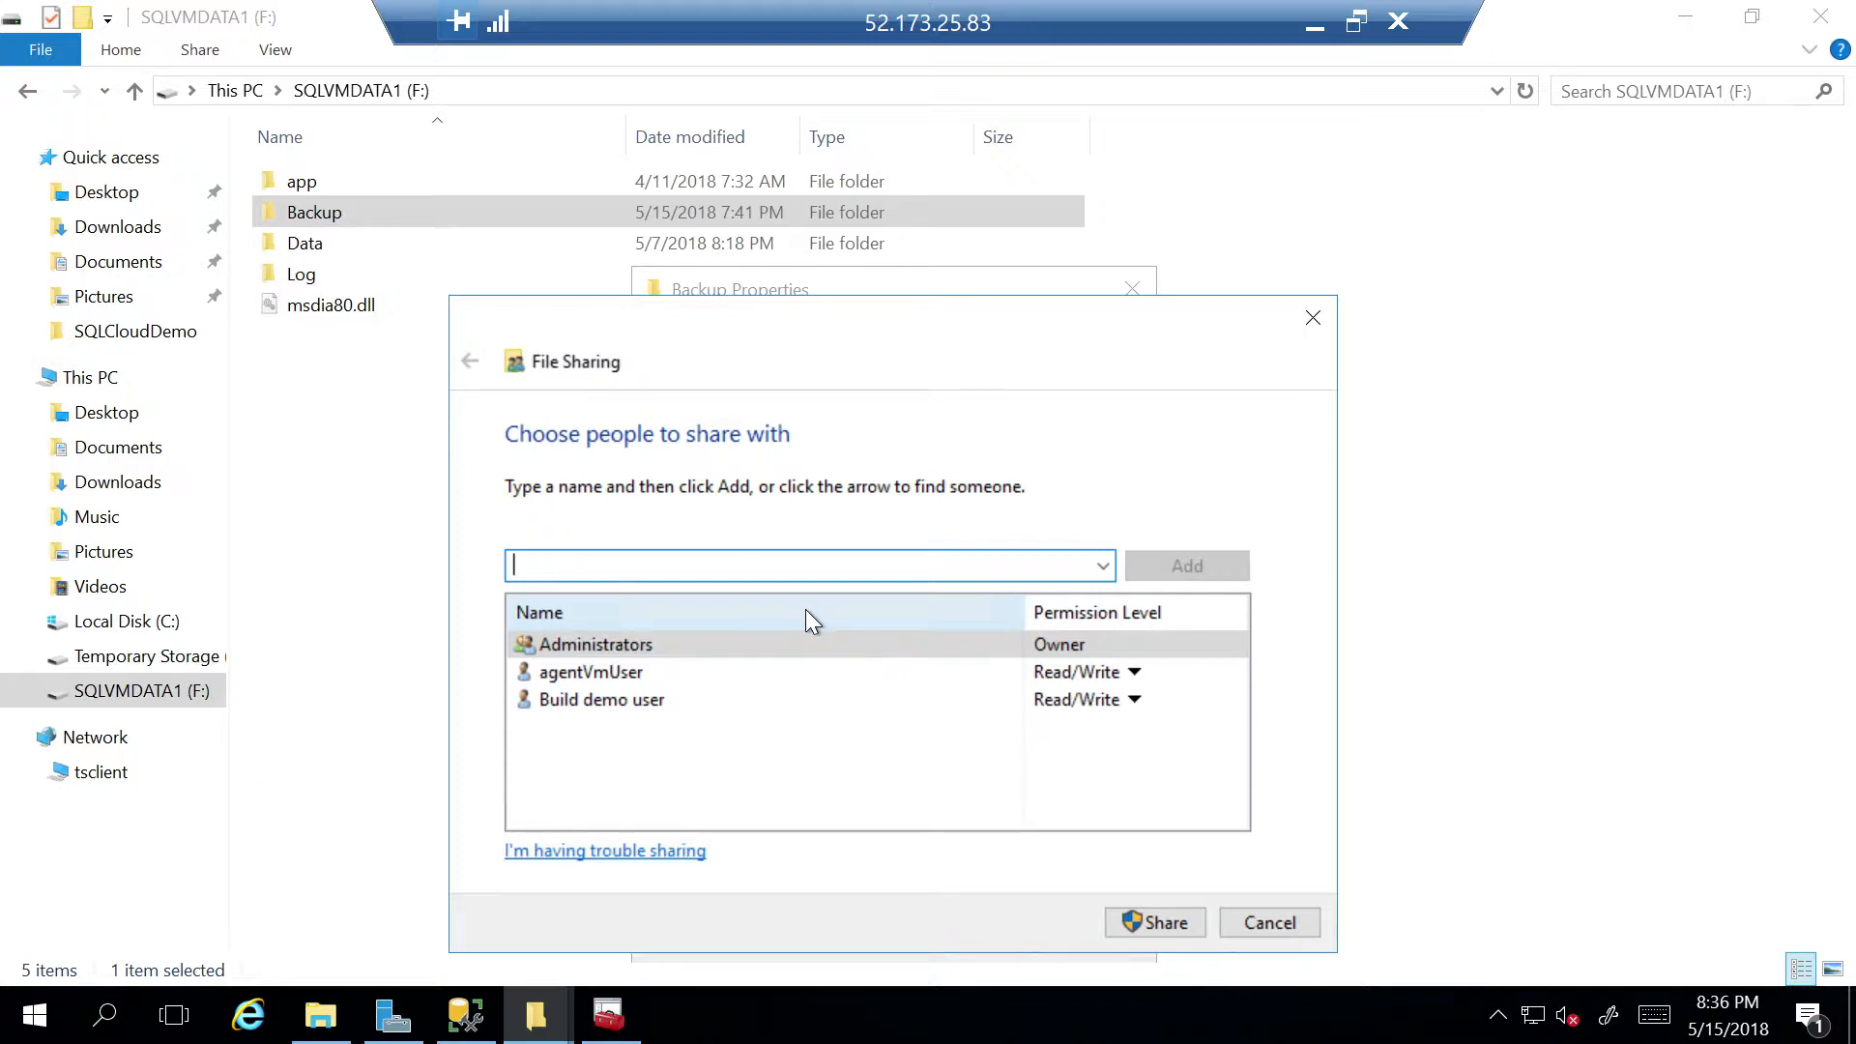
Switch to SQL Server Configuration Manager and check the log-on account of the SQL Server (MSSQLSERVER) service, leaving its properties unchanged.
click(608, 1020)
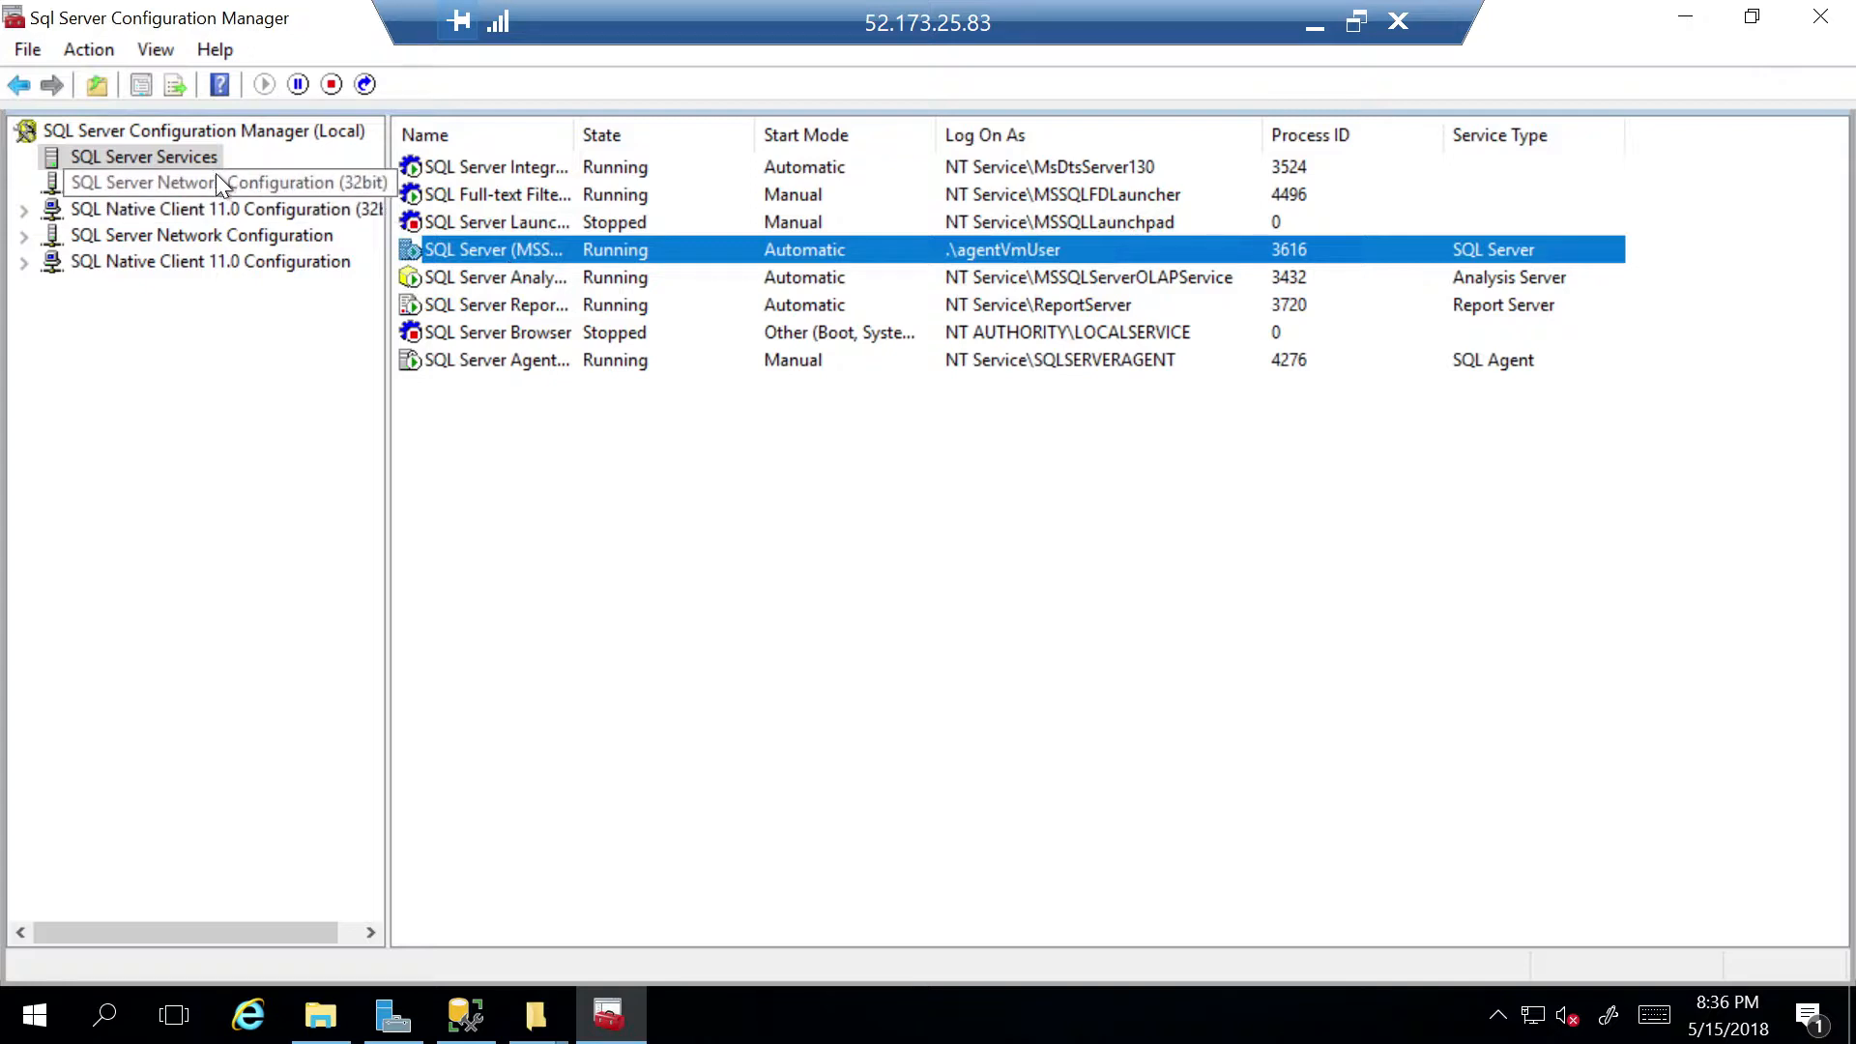
right_click(456, 251)
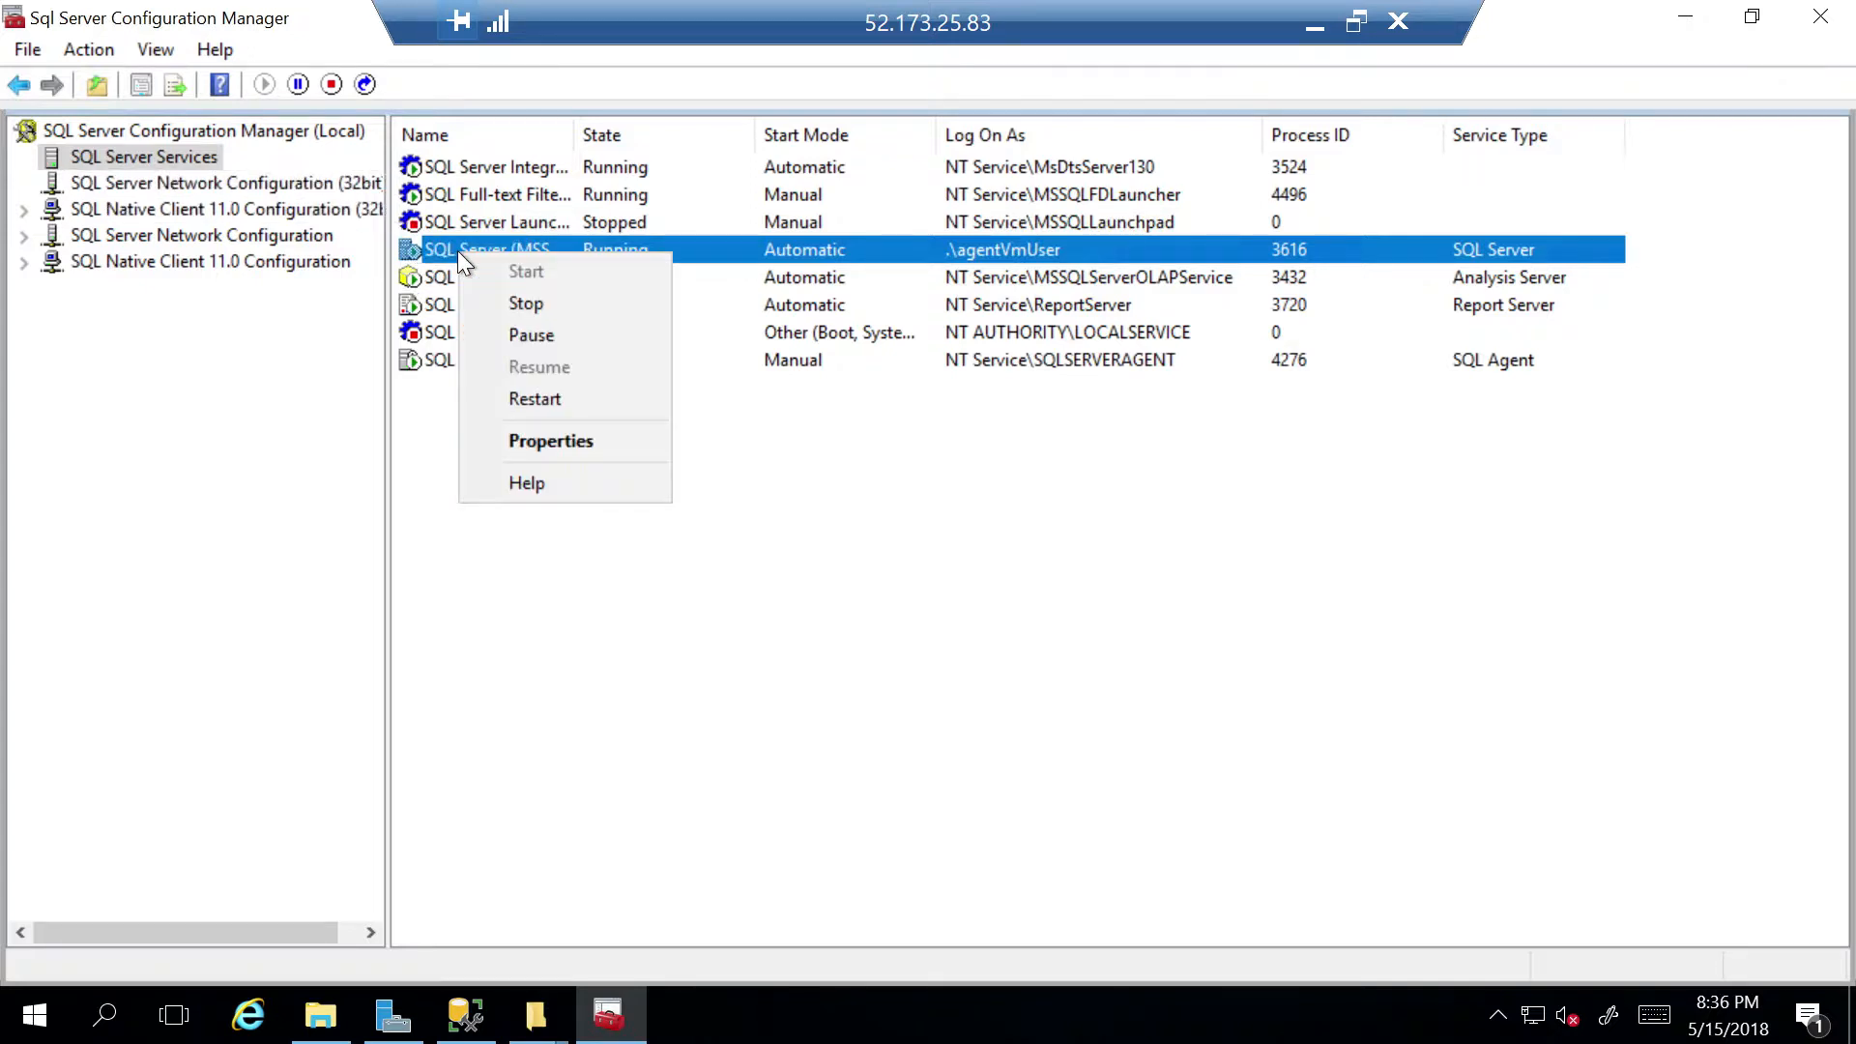
click(539, 444)
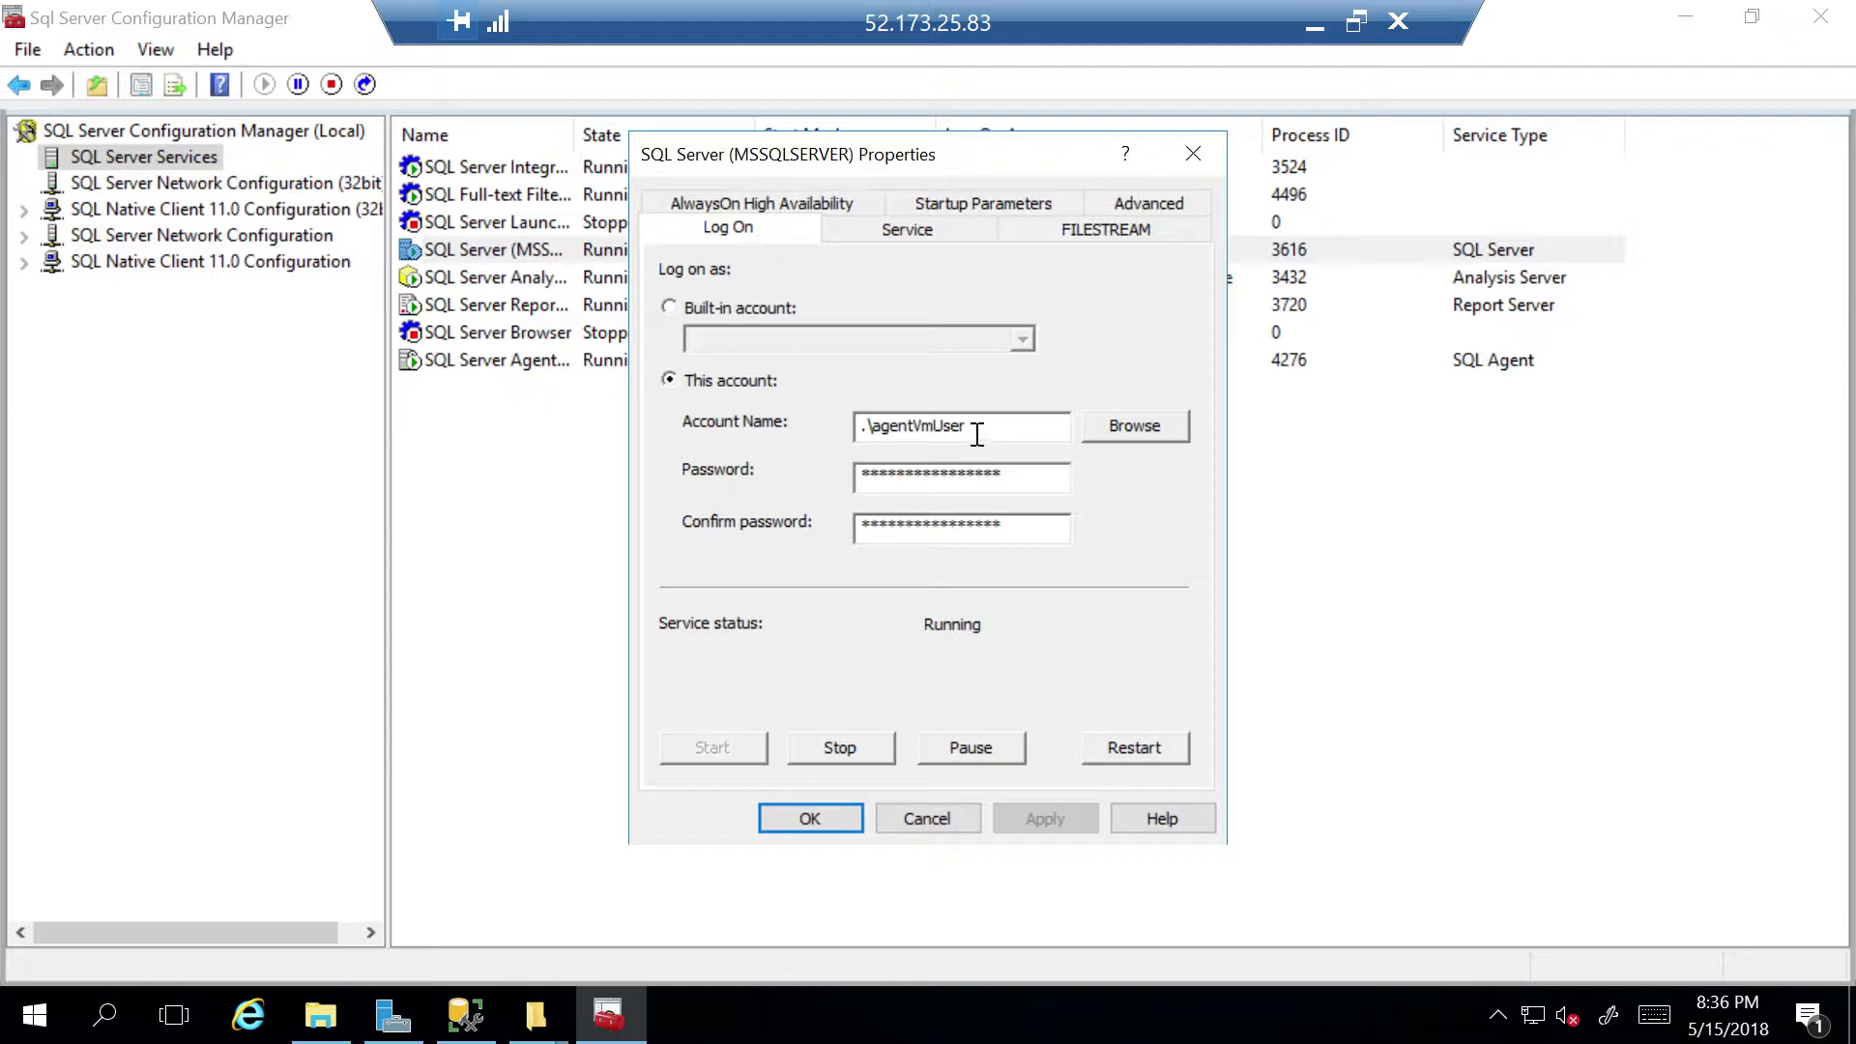
drag(971, 432, 867, 432)
click(902, 818)
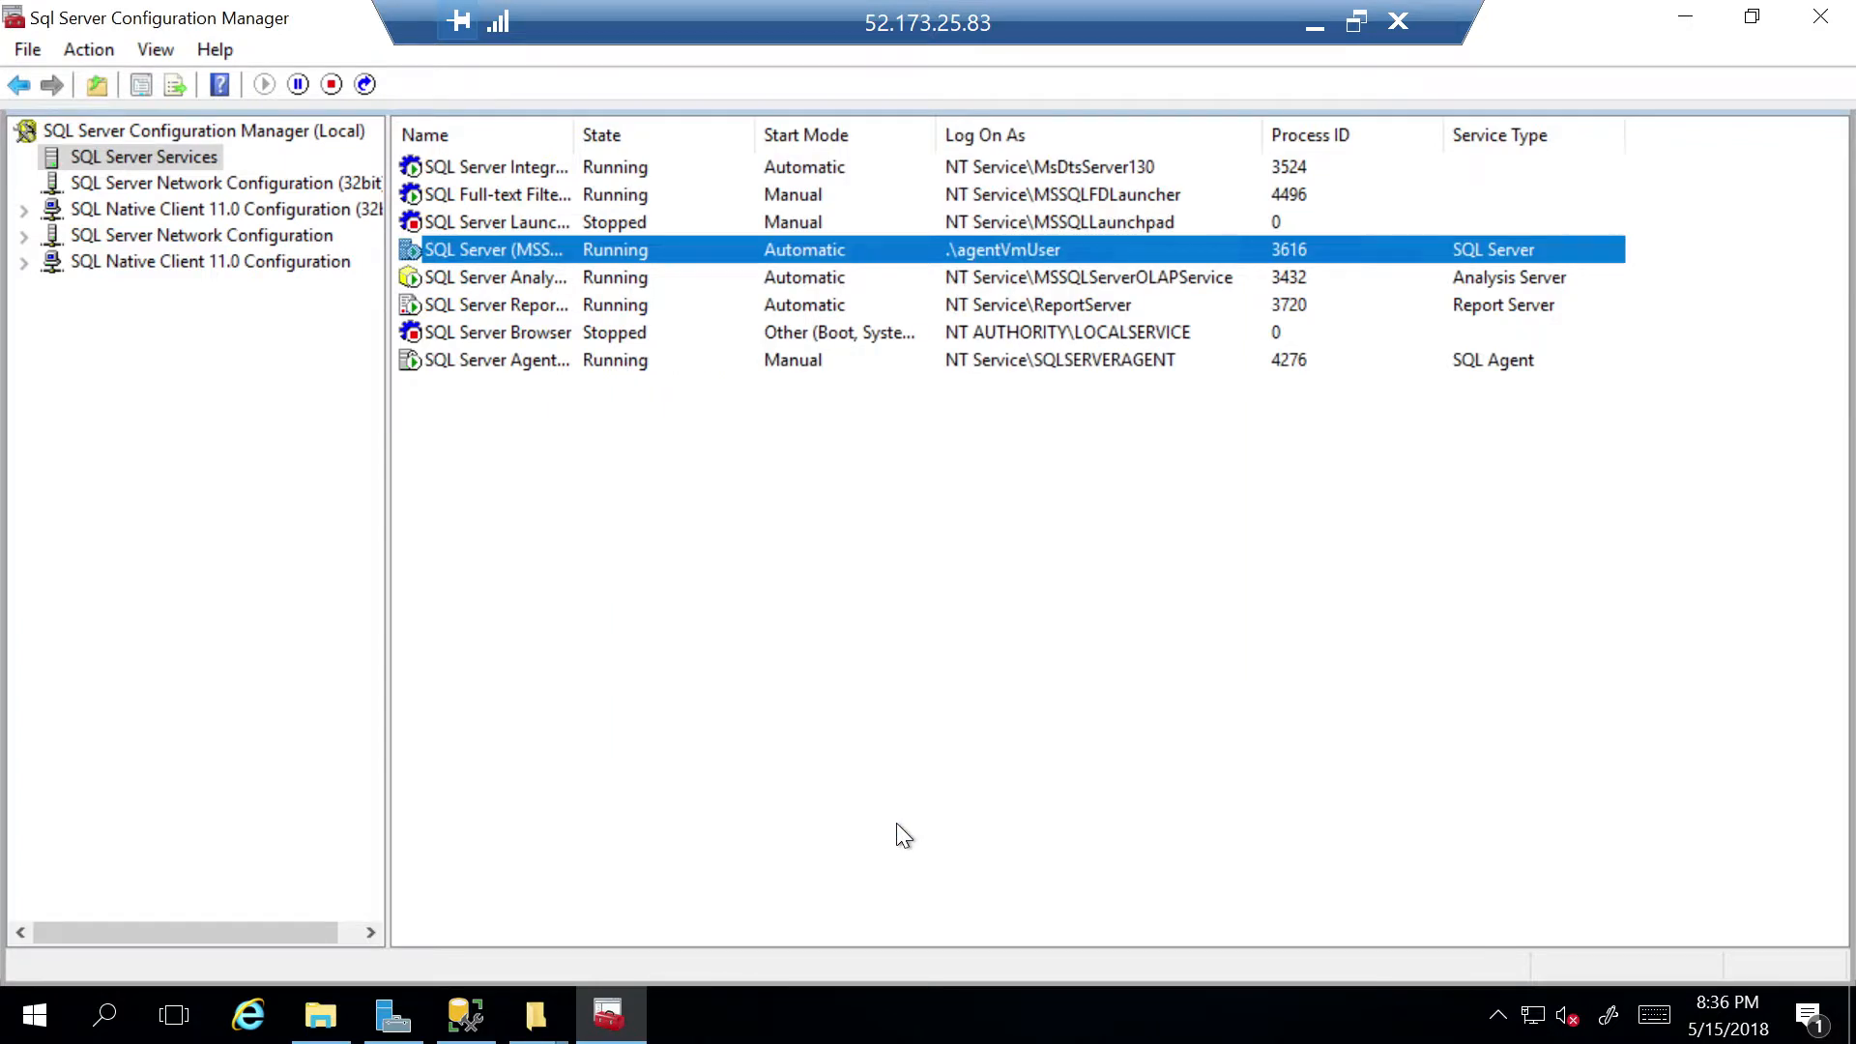
Reopen the Backup folder's sharing properties on SQLVMDATA1 (F:) and review the accounts it is shared with, starting an account entry with ".\".
click(320, 1015)
right_click(367, 212)
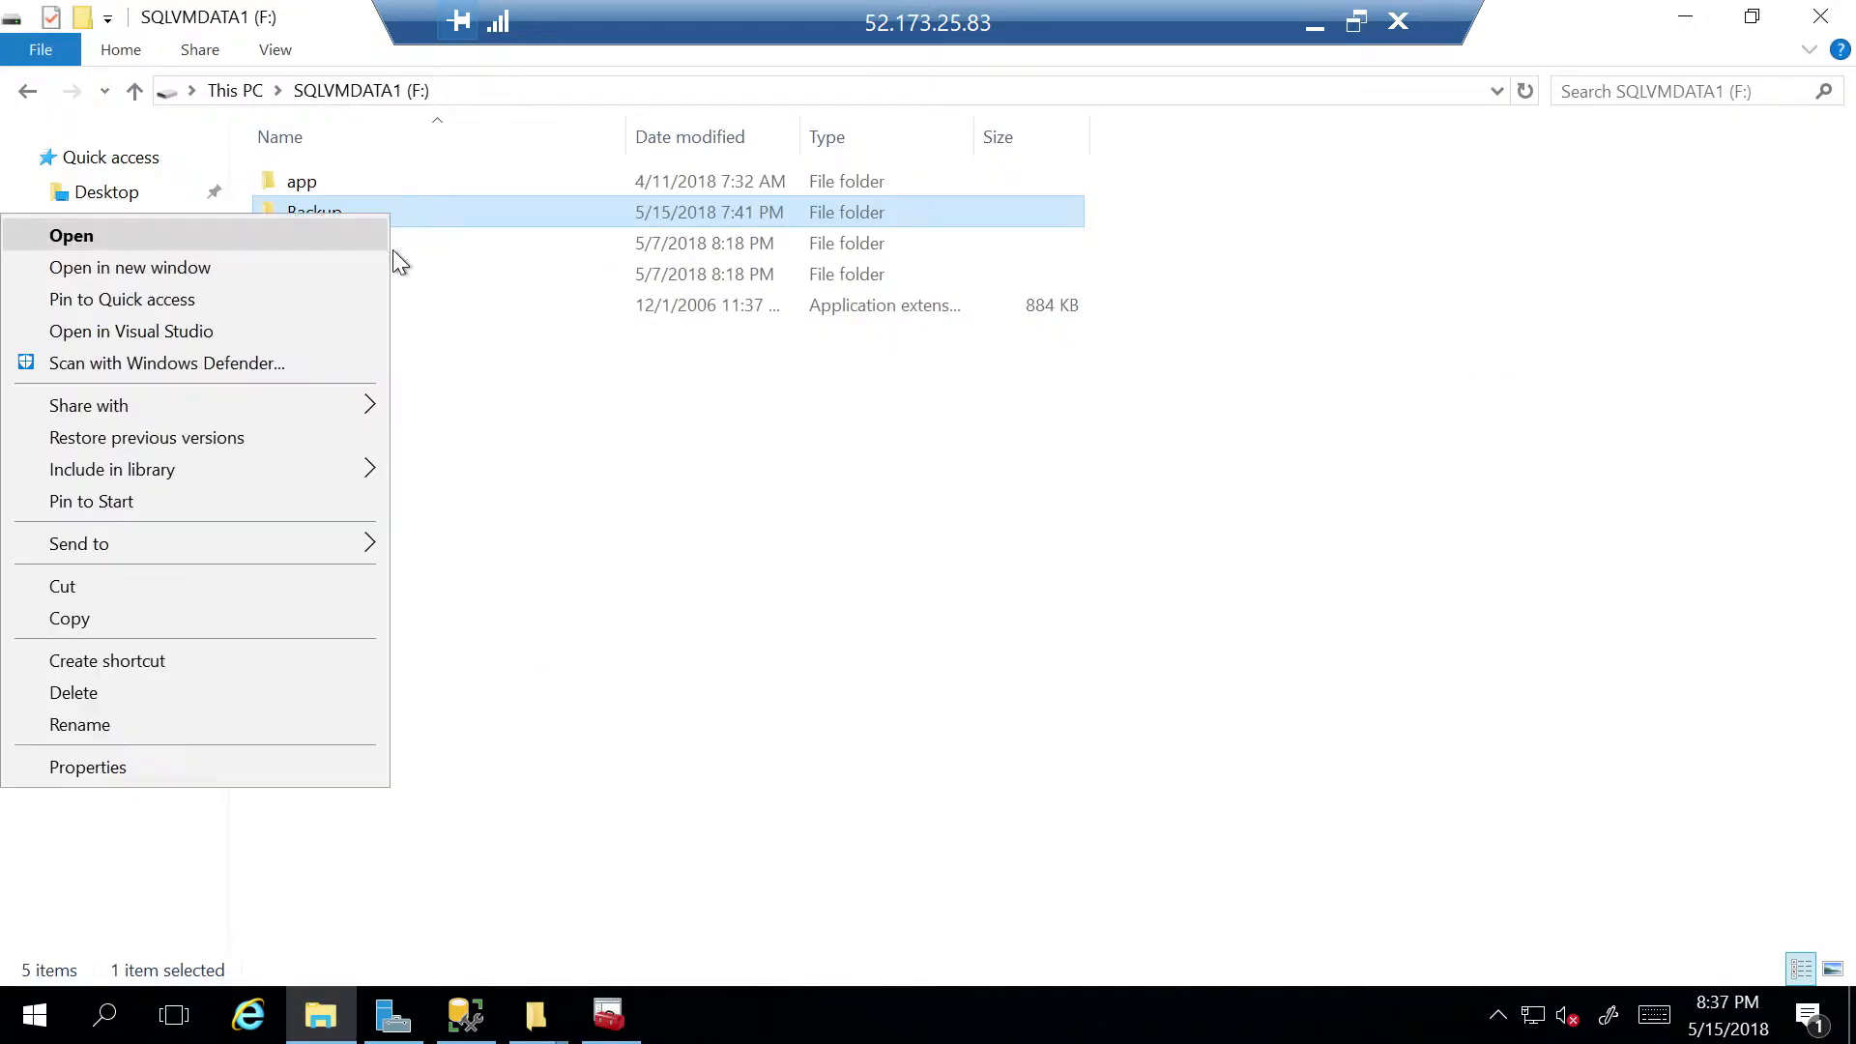
click(299, 773)
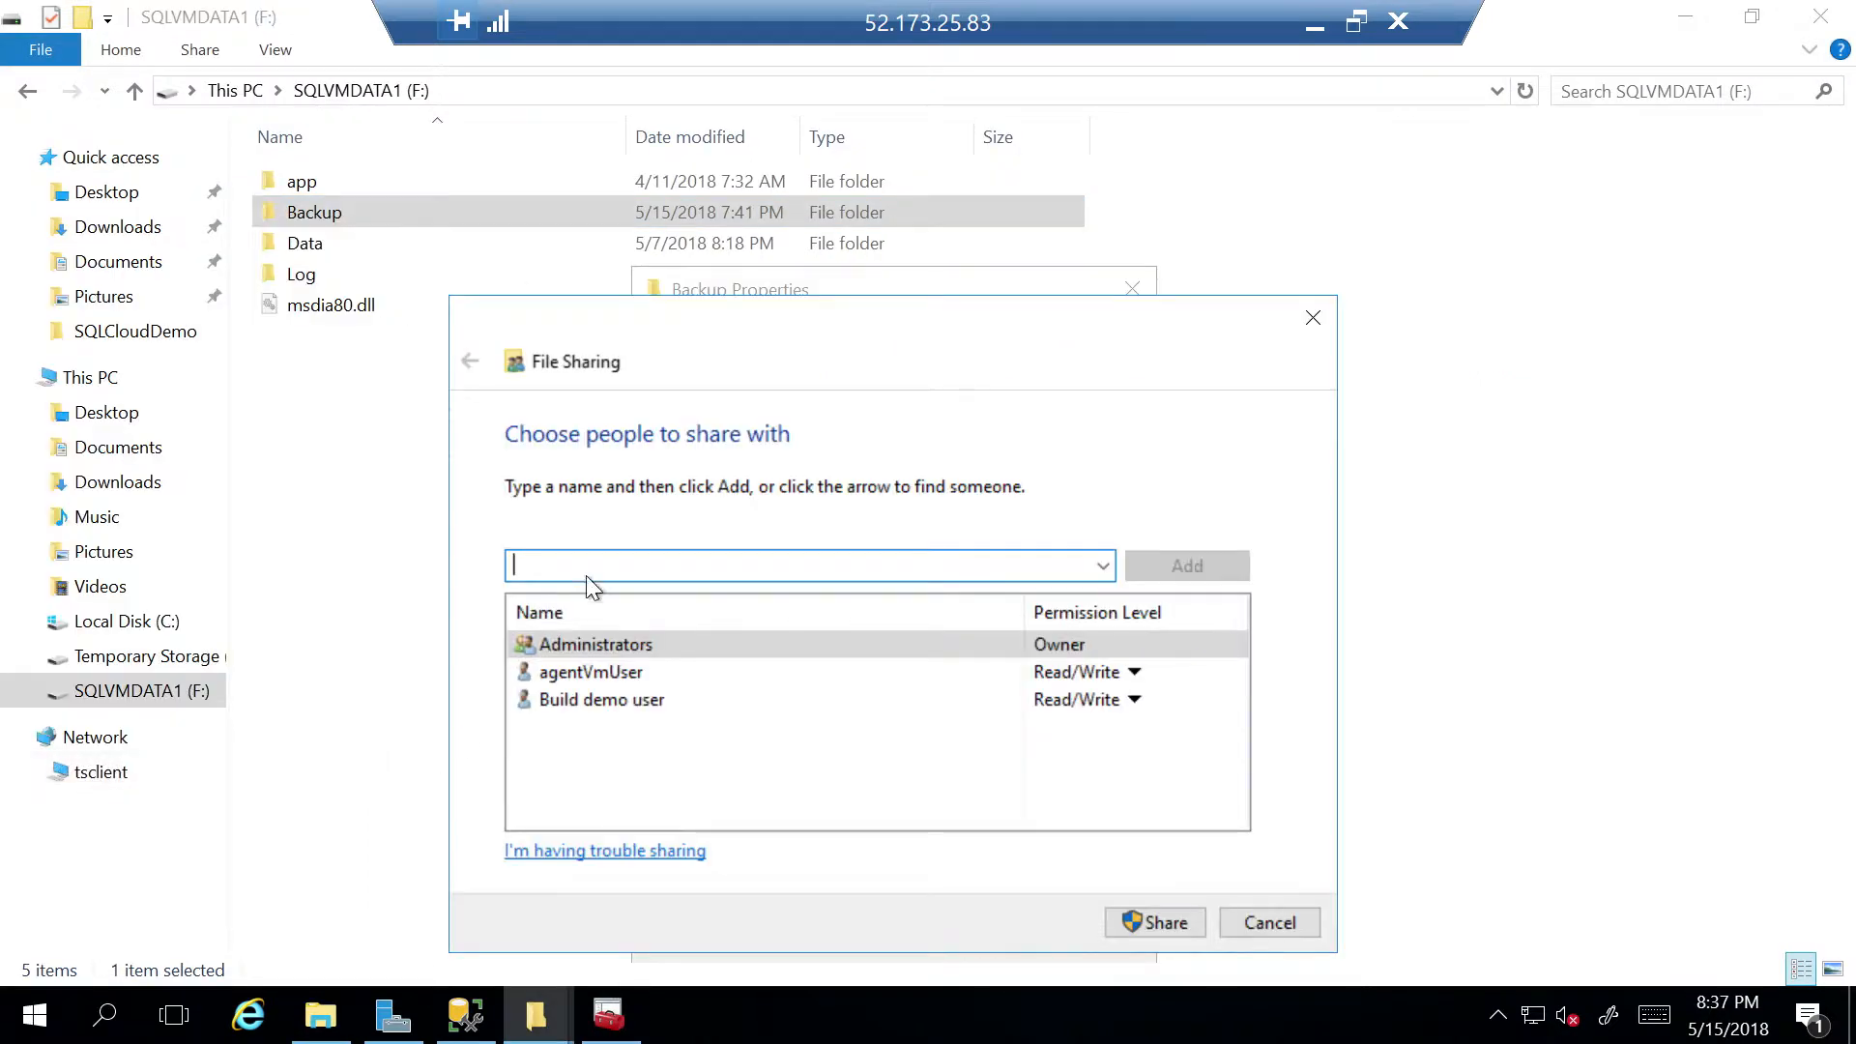
click(1241, 918)
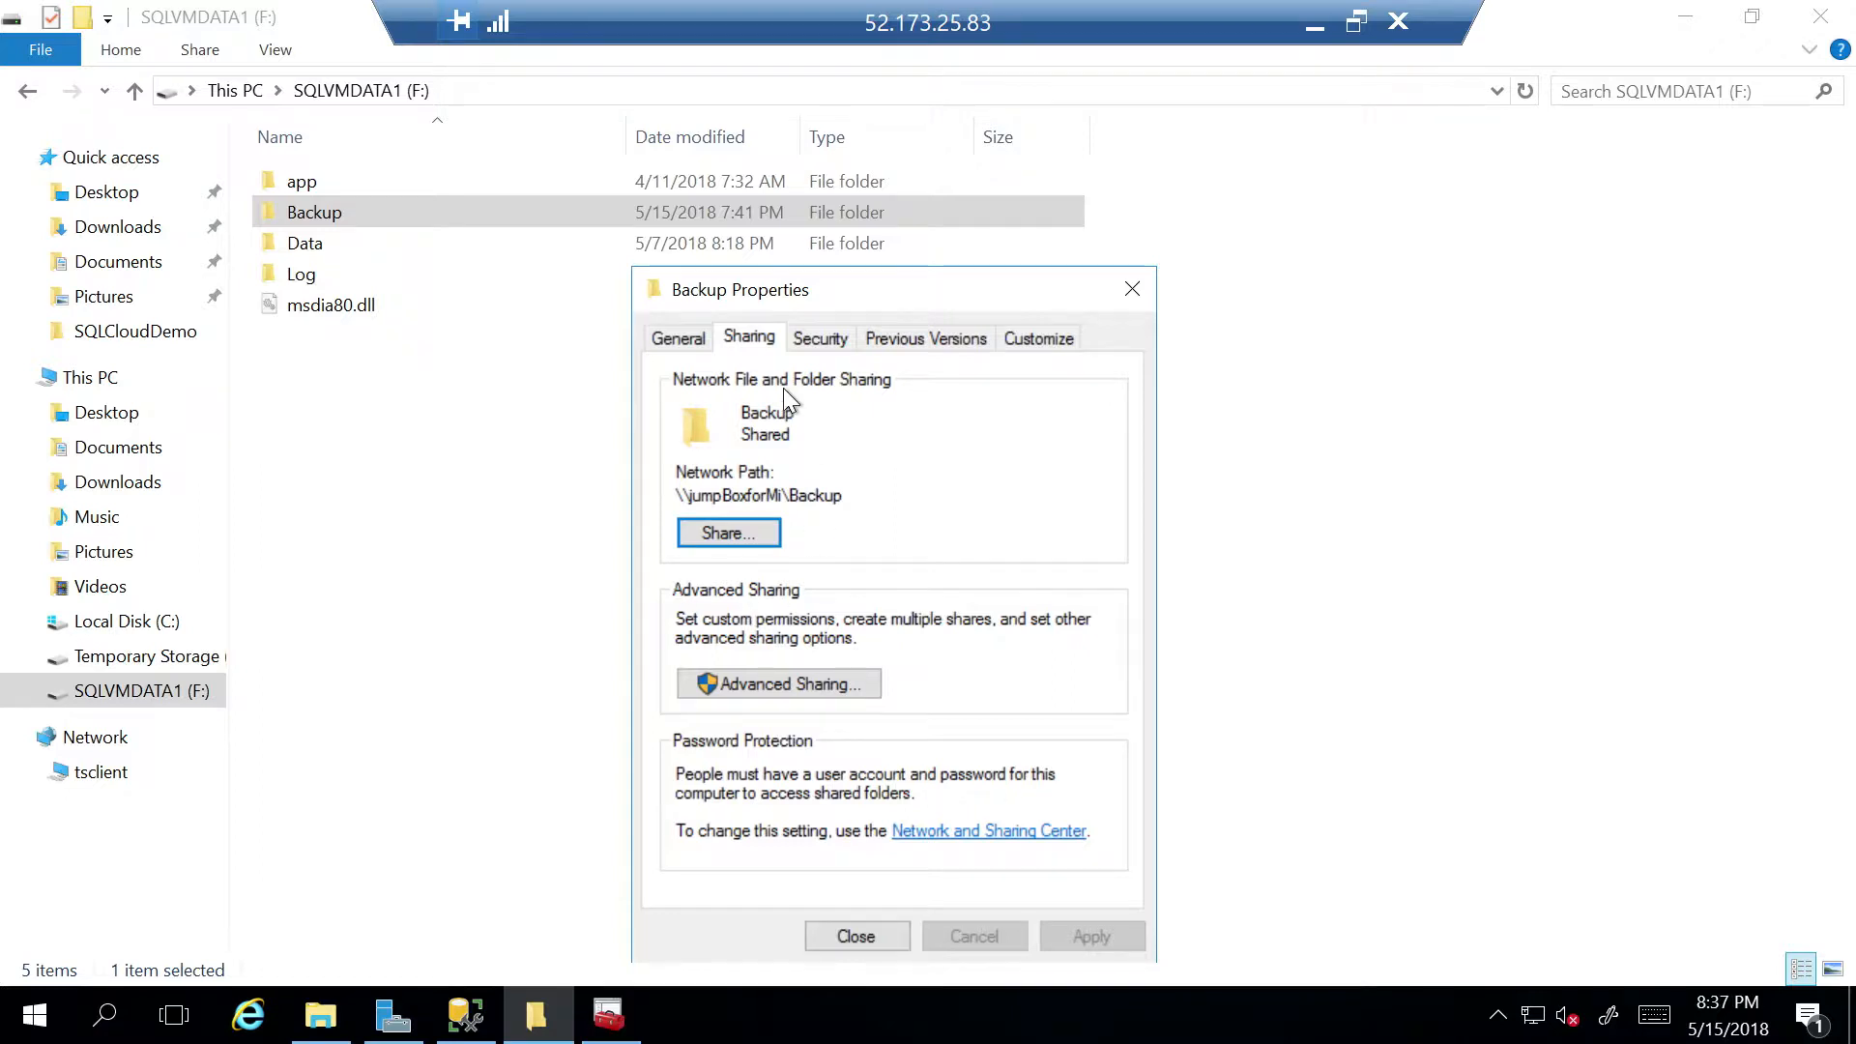
click(716, 527)
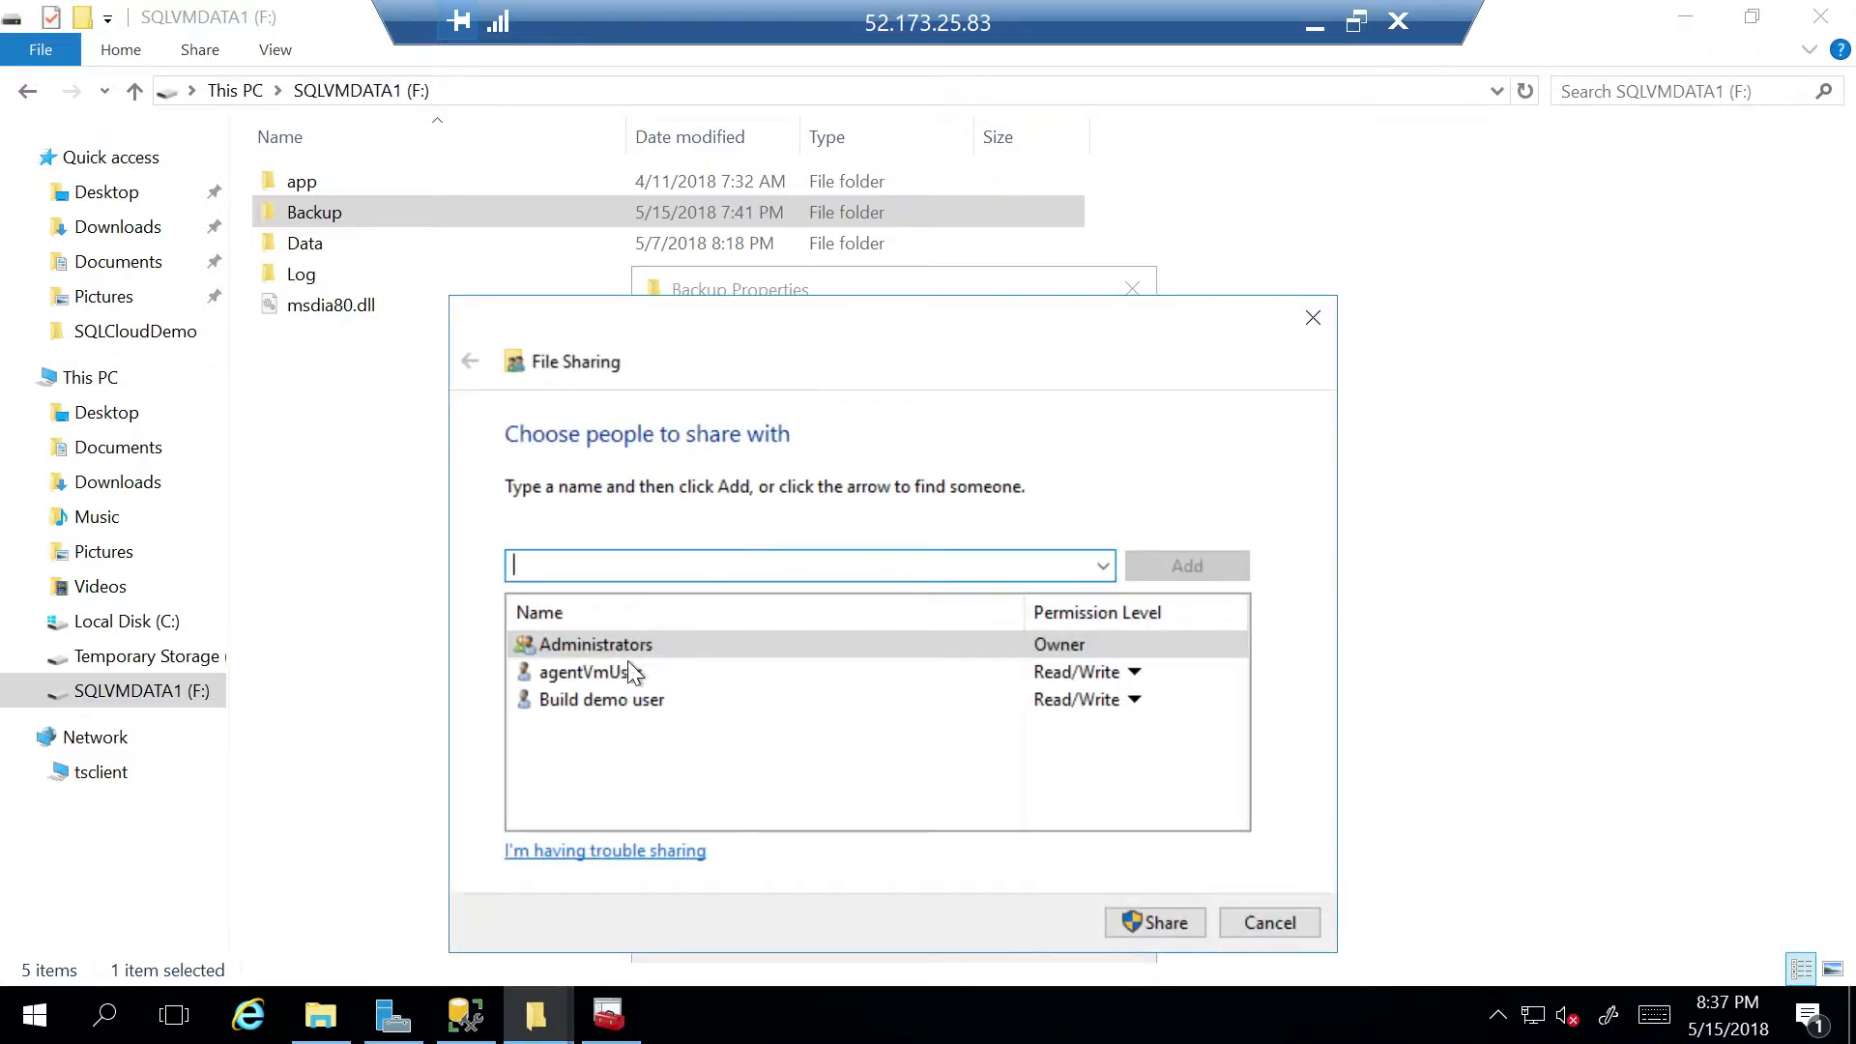
click(576, 677)
click(577, 565)
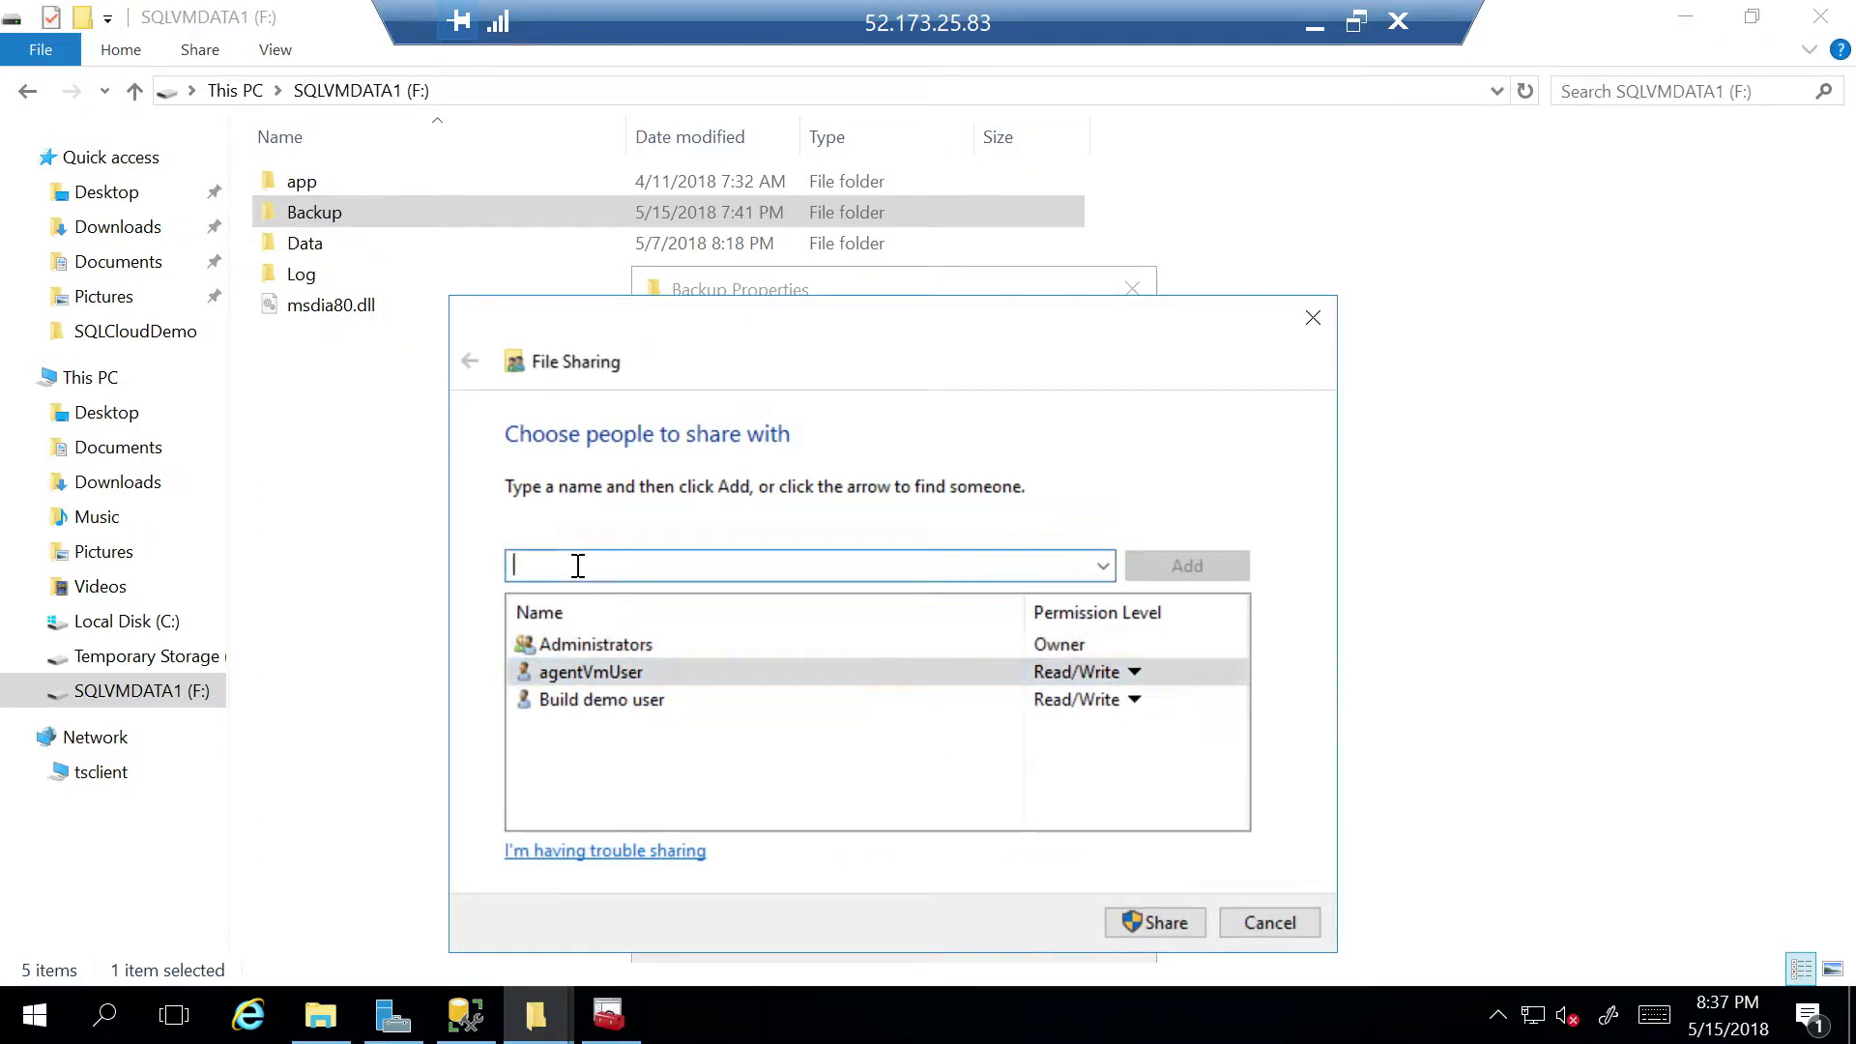
text(.\)
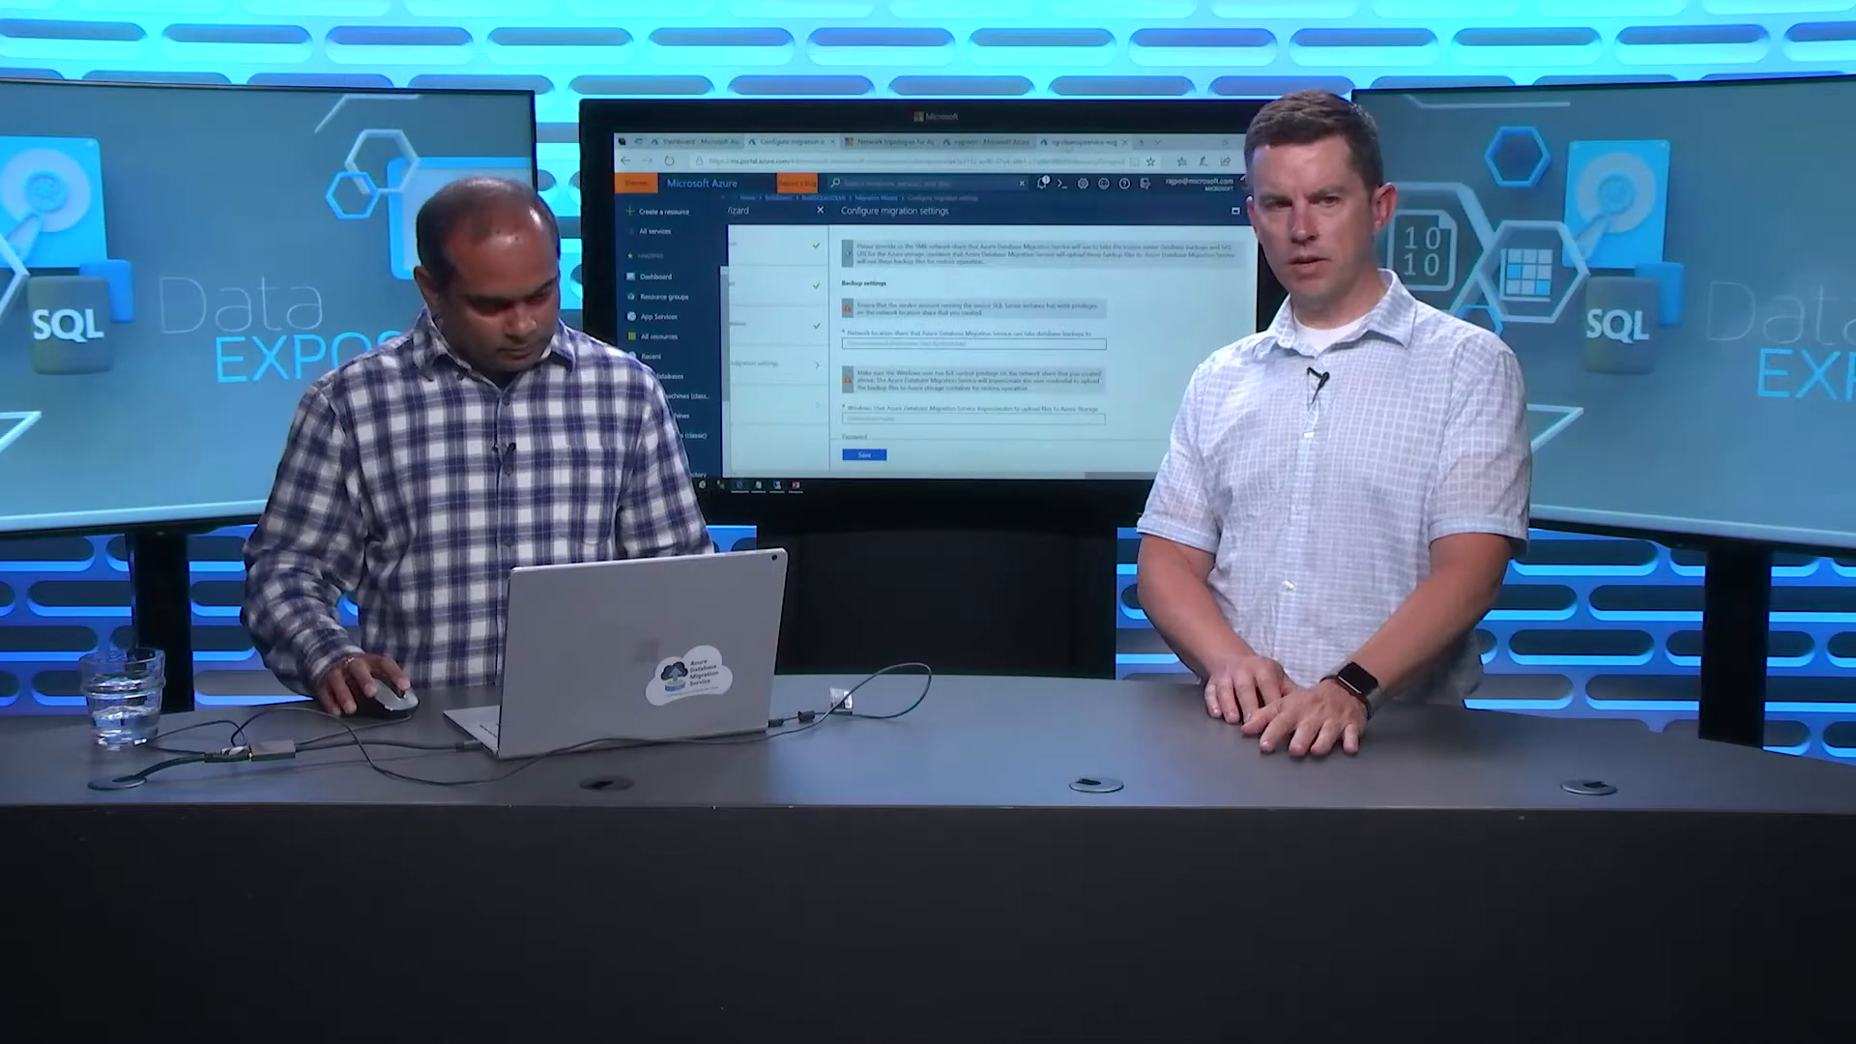
Copy the network share path from the MI migration.txt notes and enter \\10.0.0.76\Backup as the network location share for database backups.
click(759, 487)
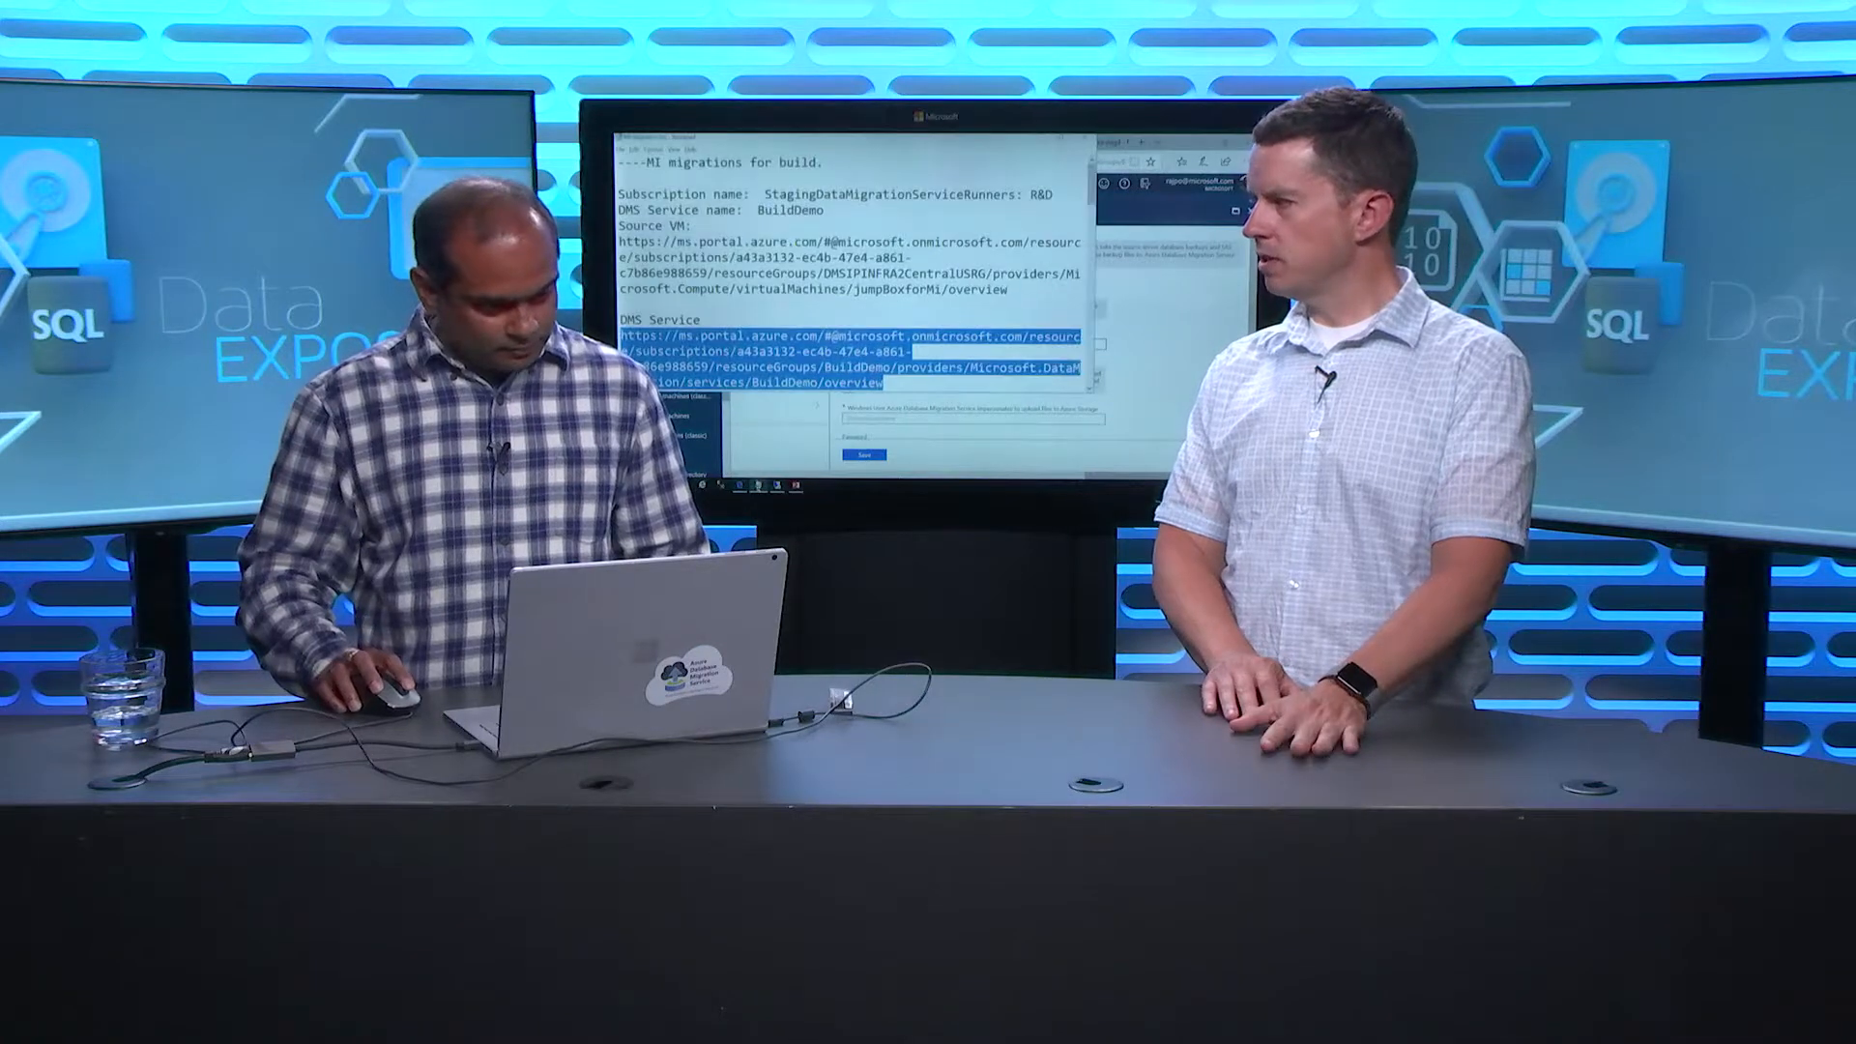
scroll(735, 325, down, 7)
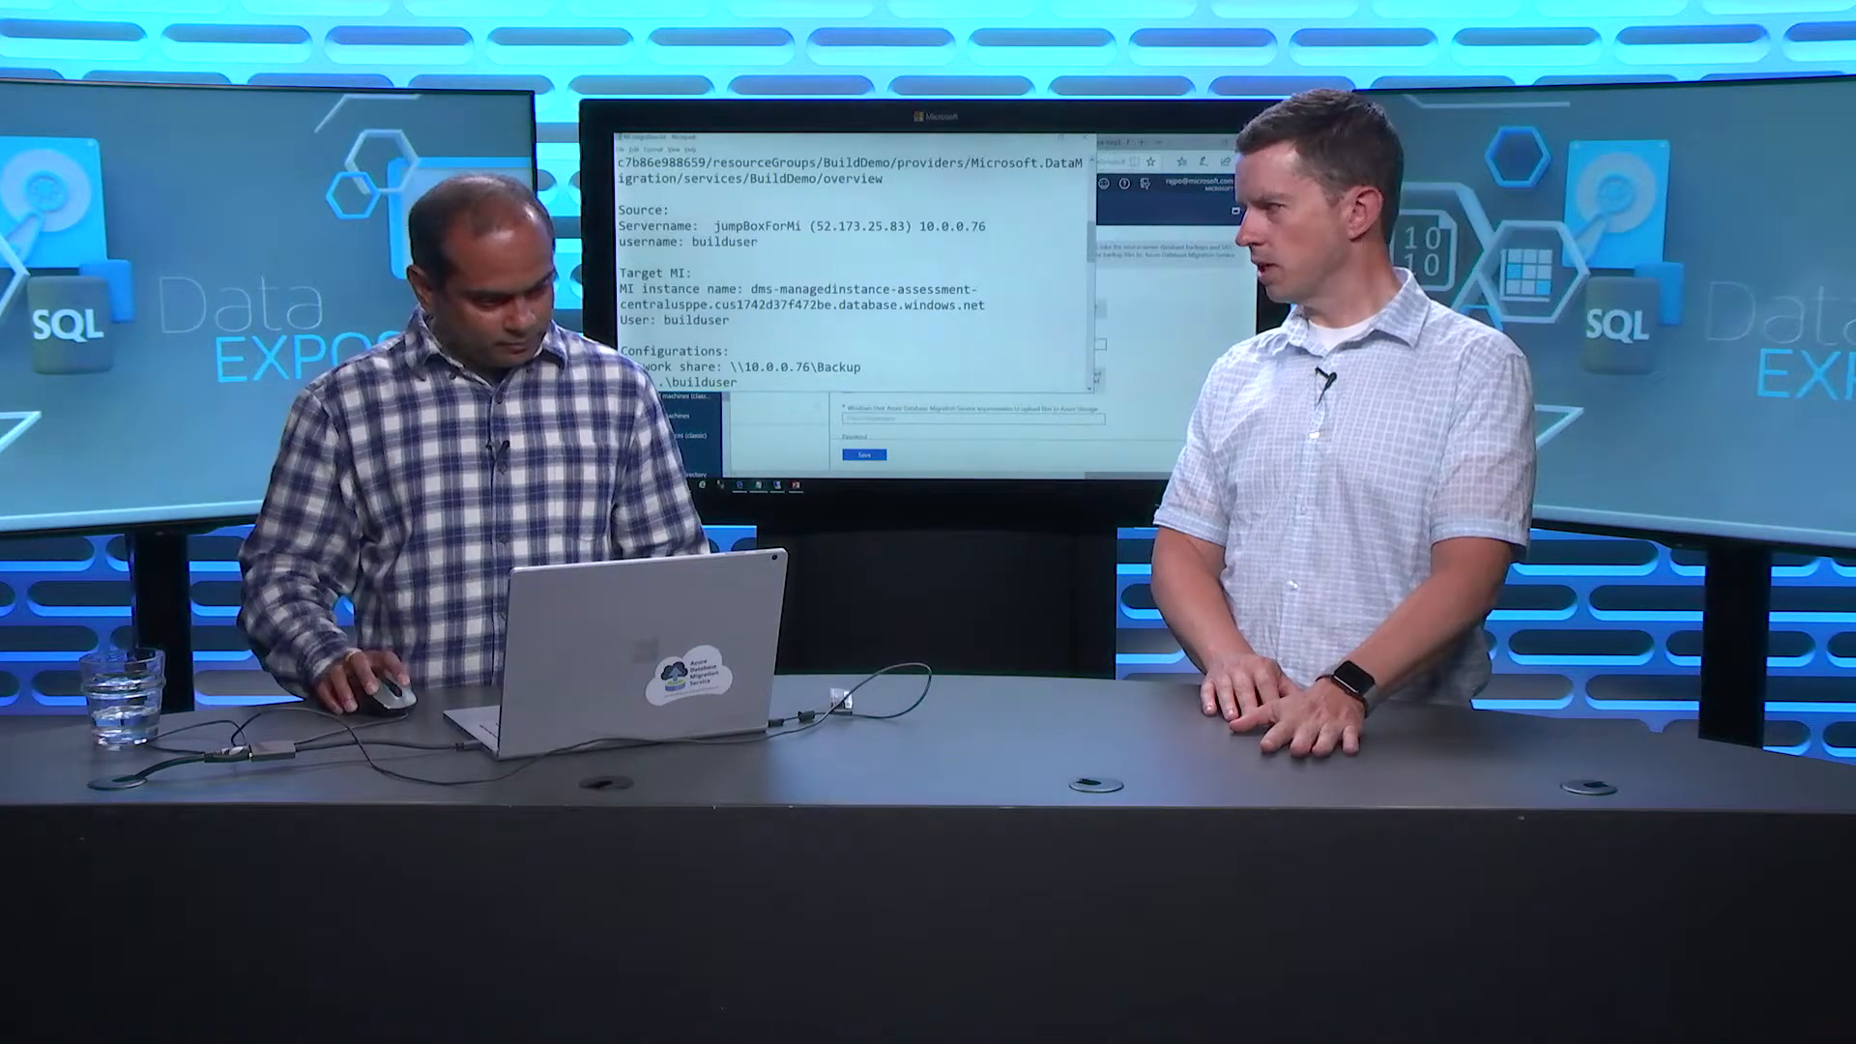
drag(737, 367, 861, 367)
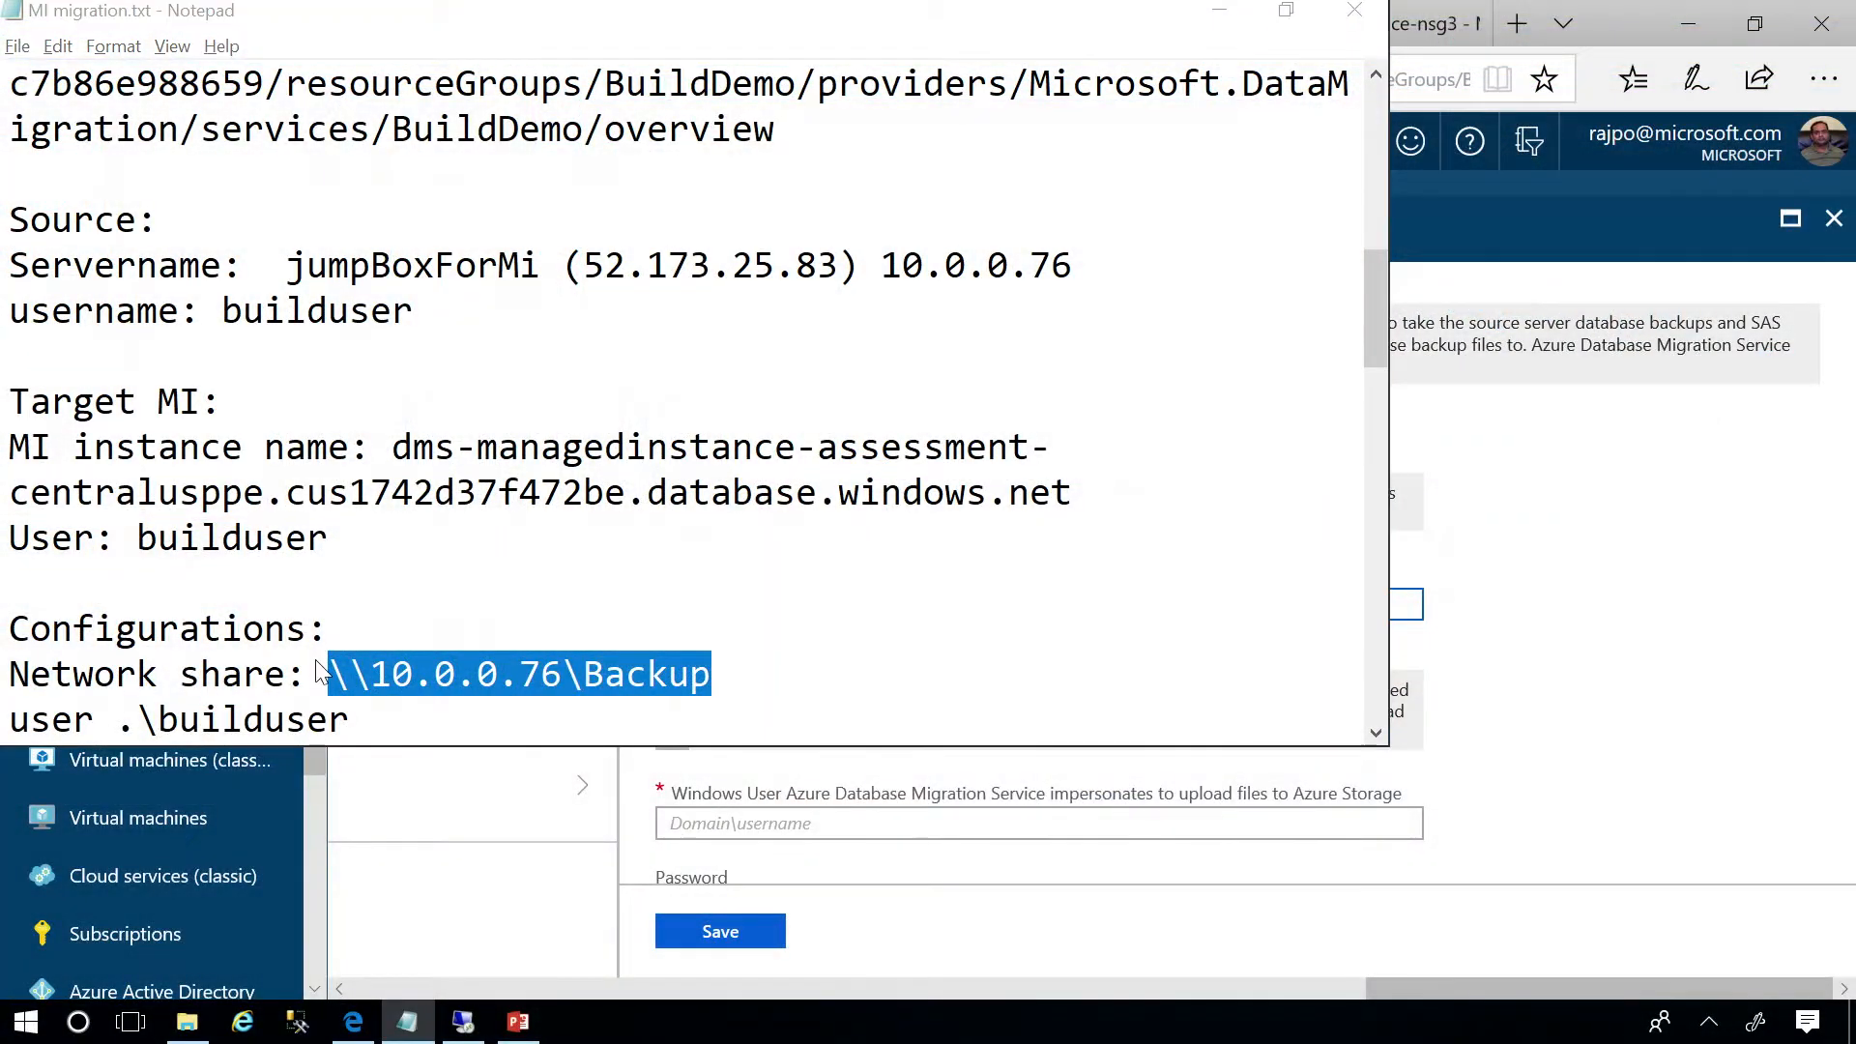
key(alt+Tab)
text(\\10.0.0.76\Backup)
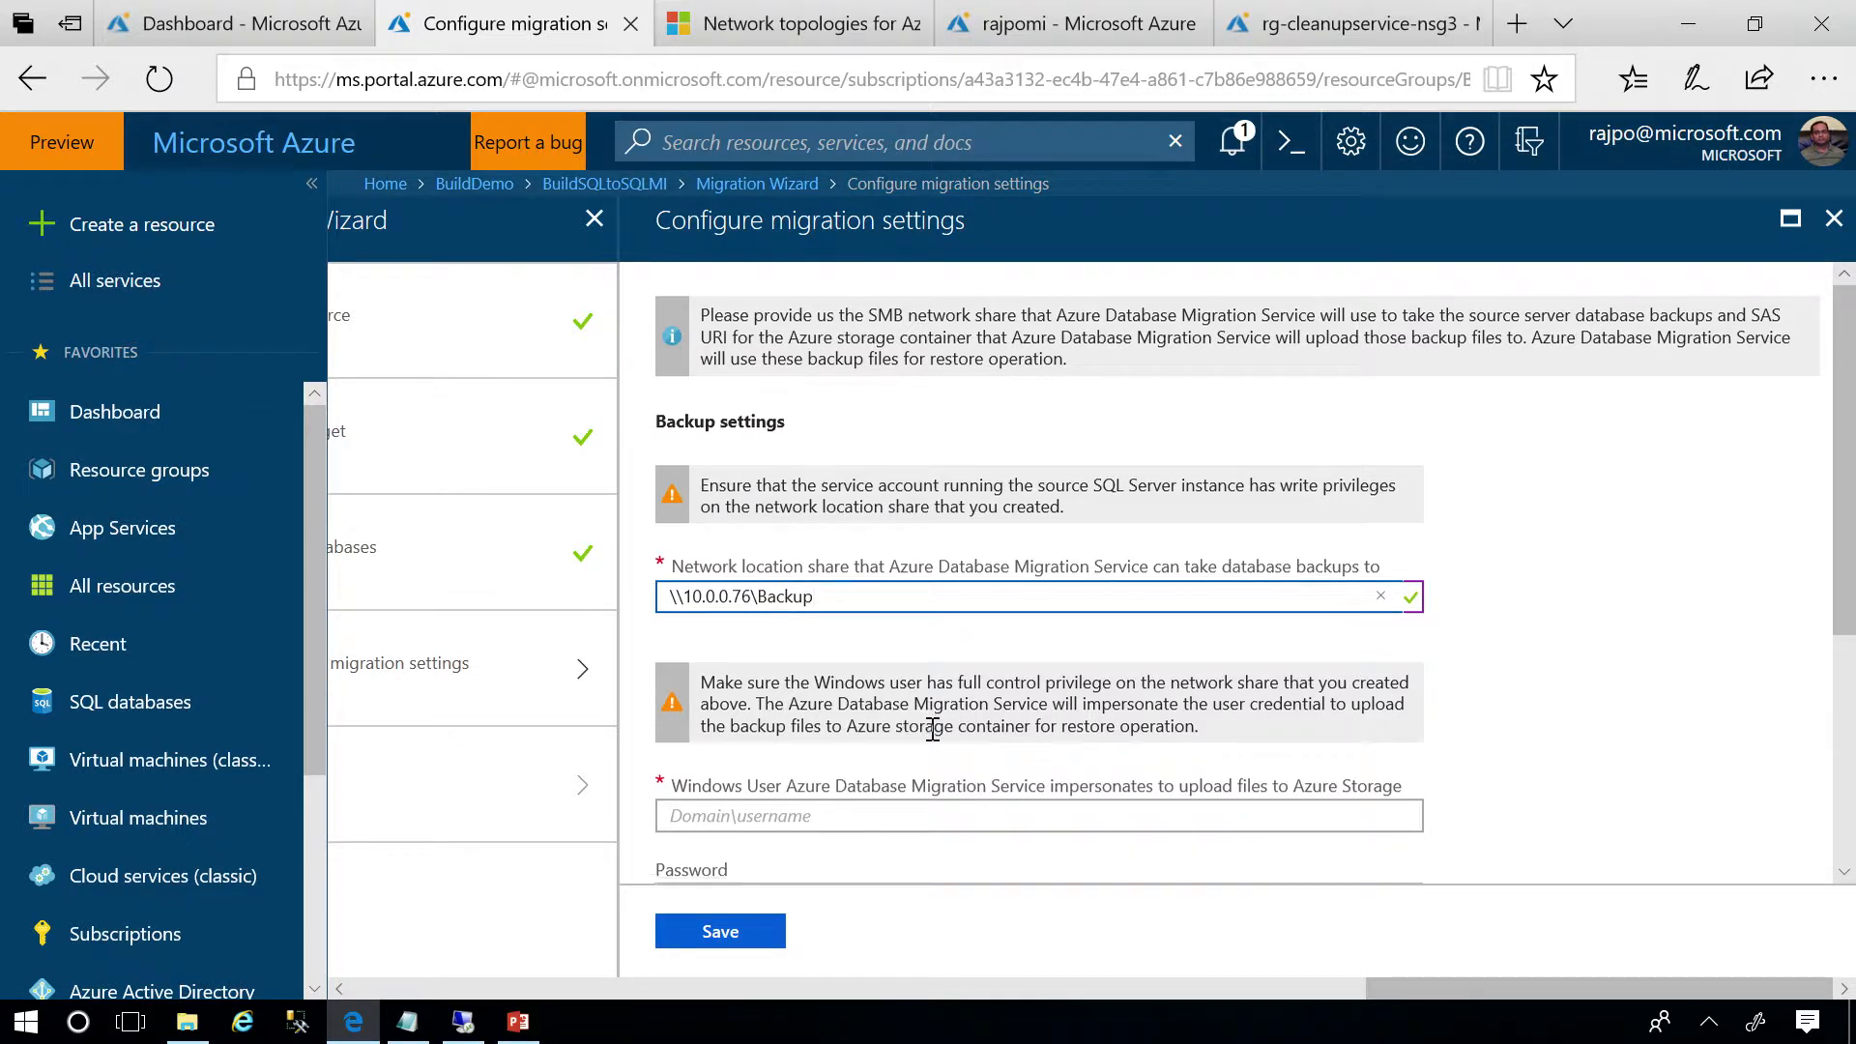
Open the midatabases blob container in the rajpomi storage account's Storage Explorer and start a shared access signature for it.
scroll(933, 729, down, 2)
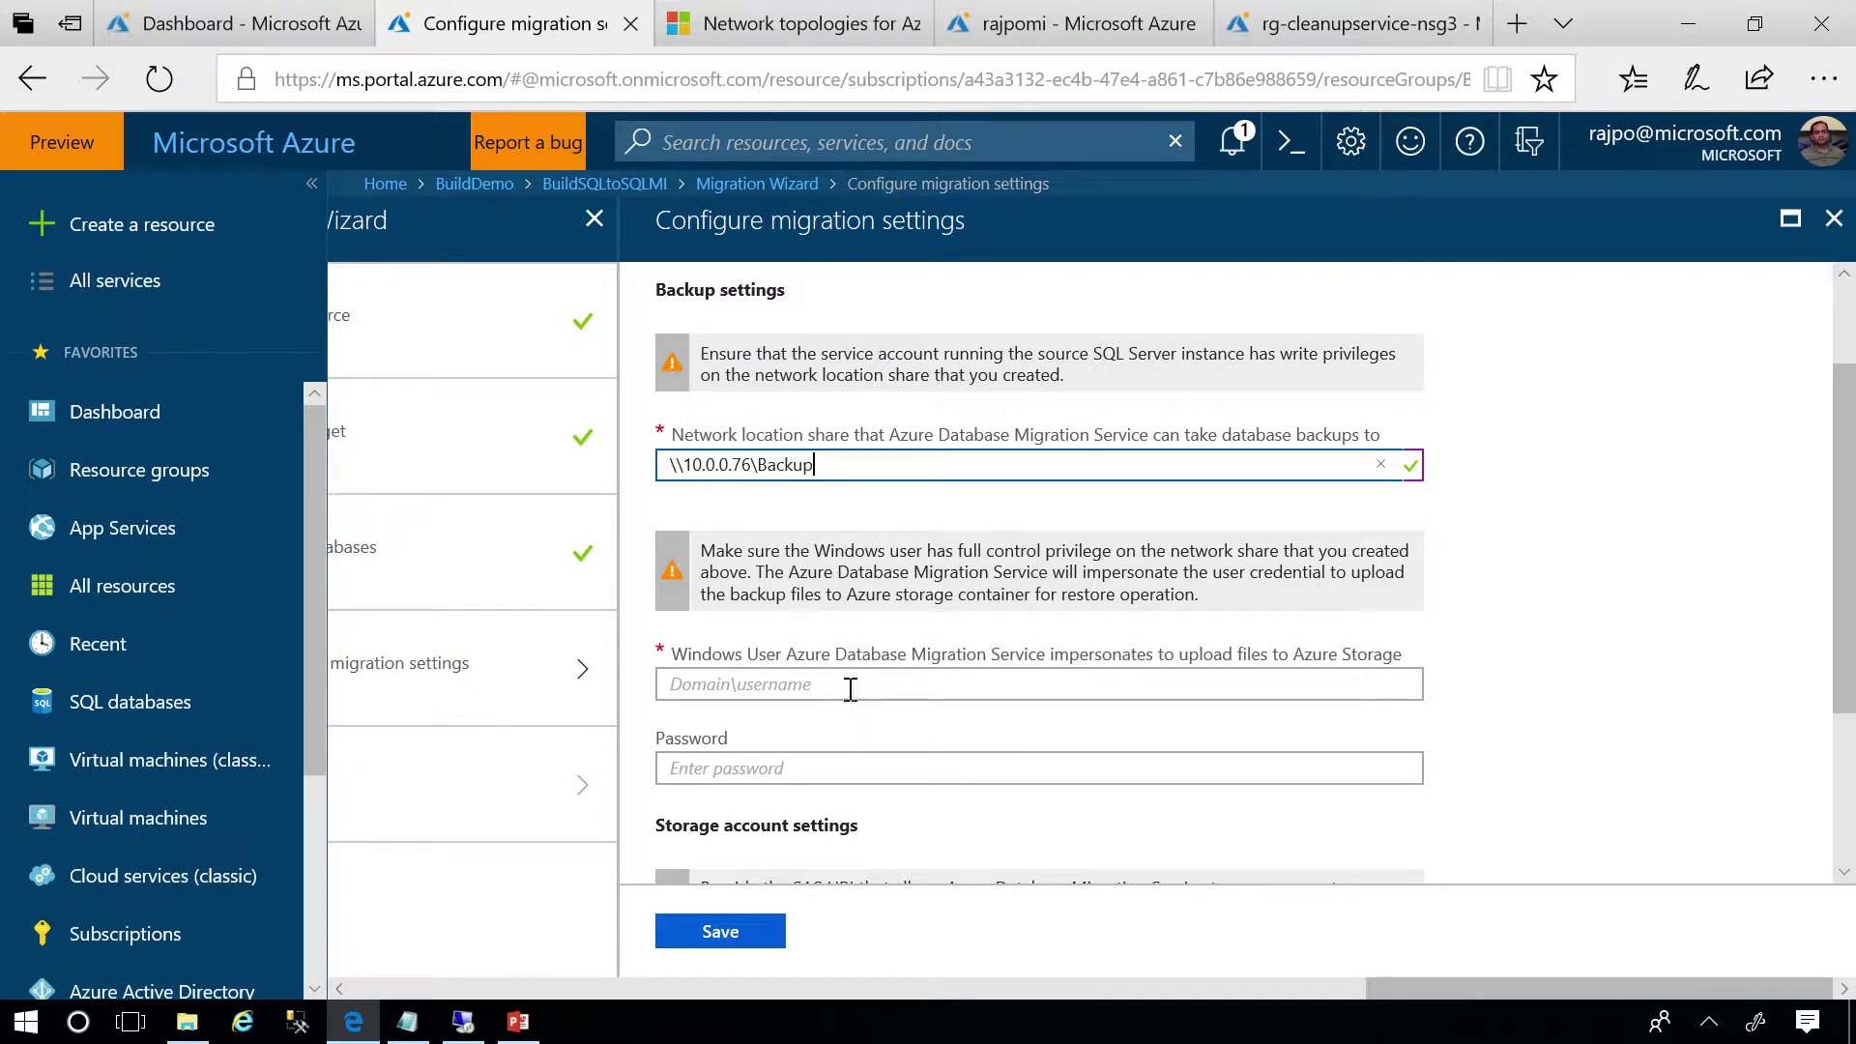
scroll(851, 694, down, 1)
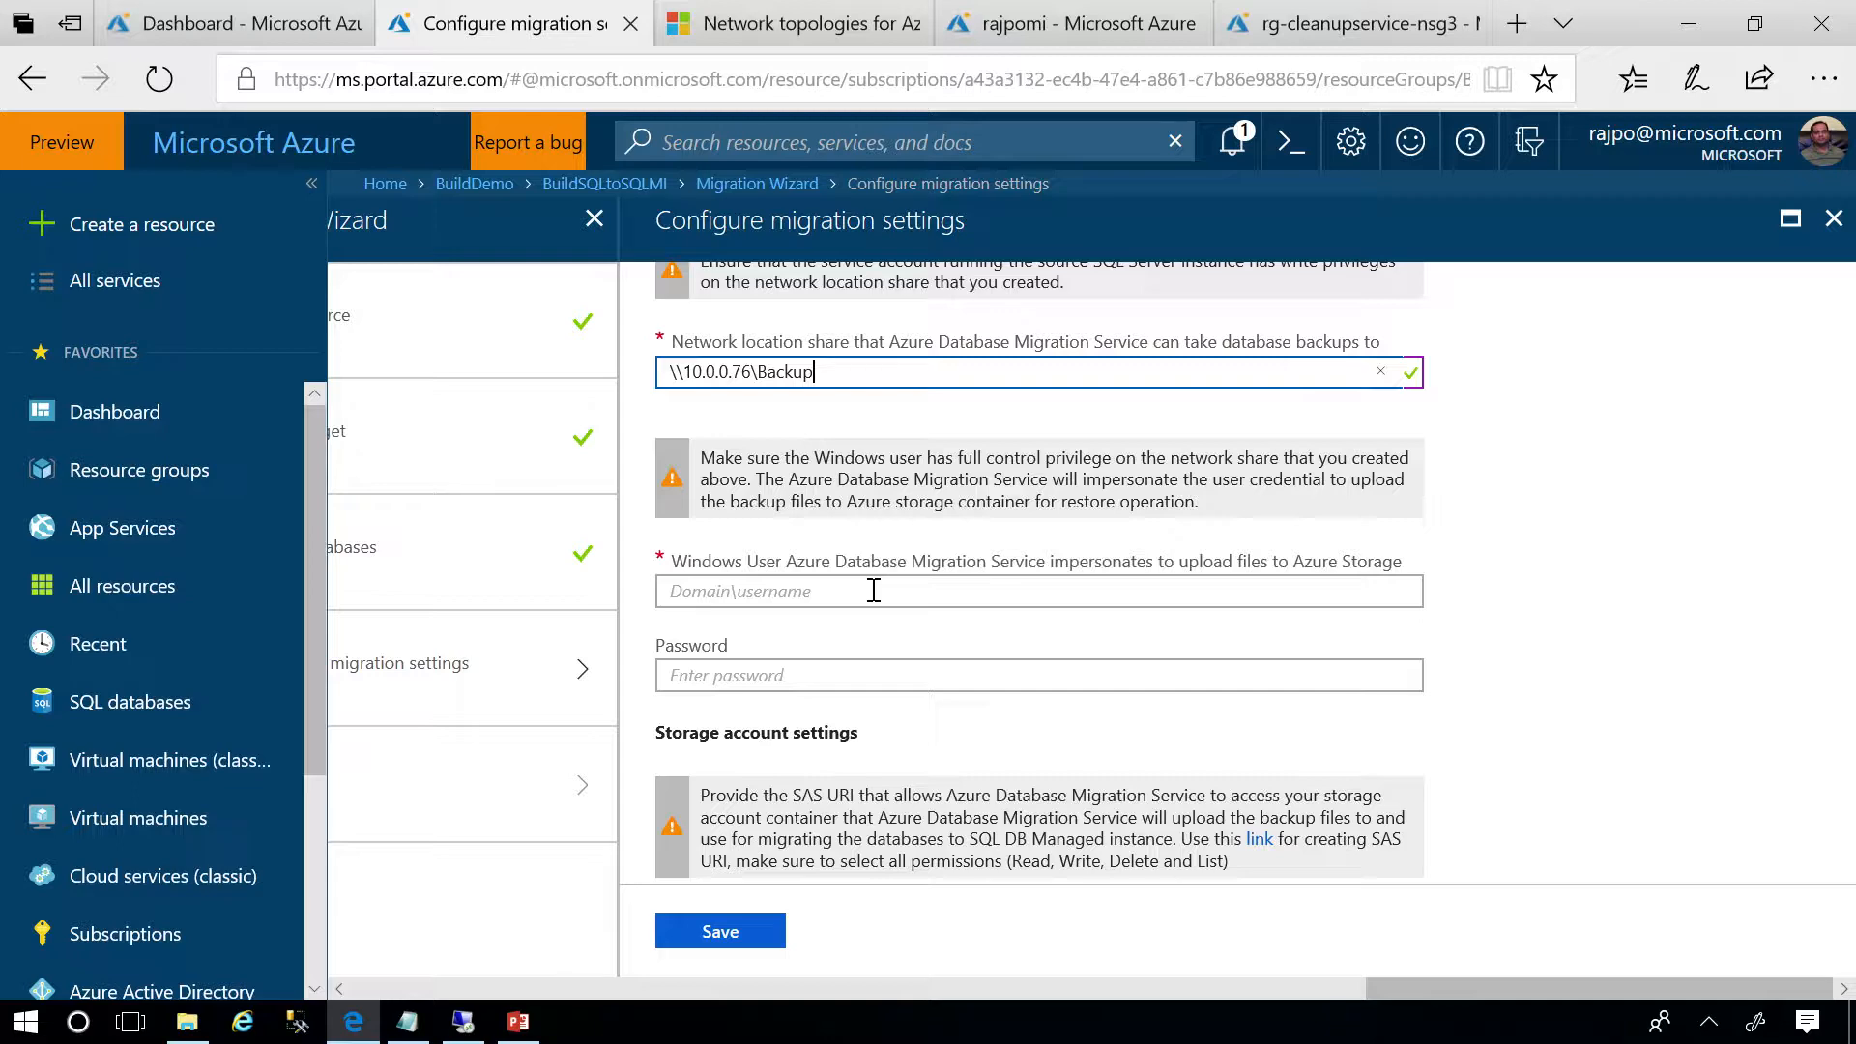
scroll(996, 658, down, 2)
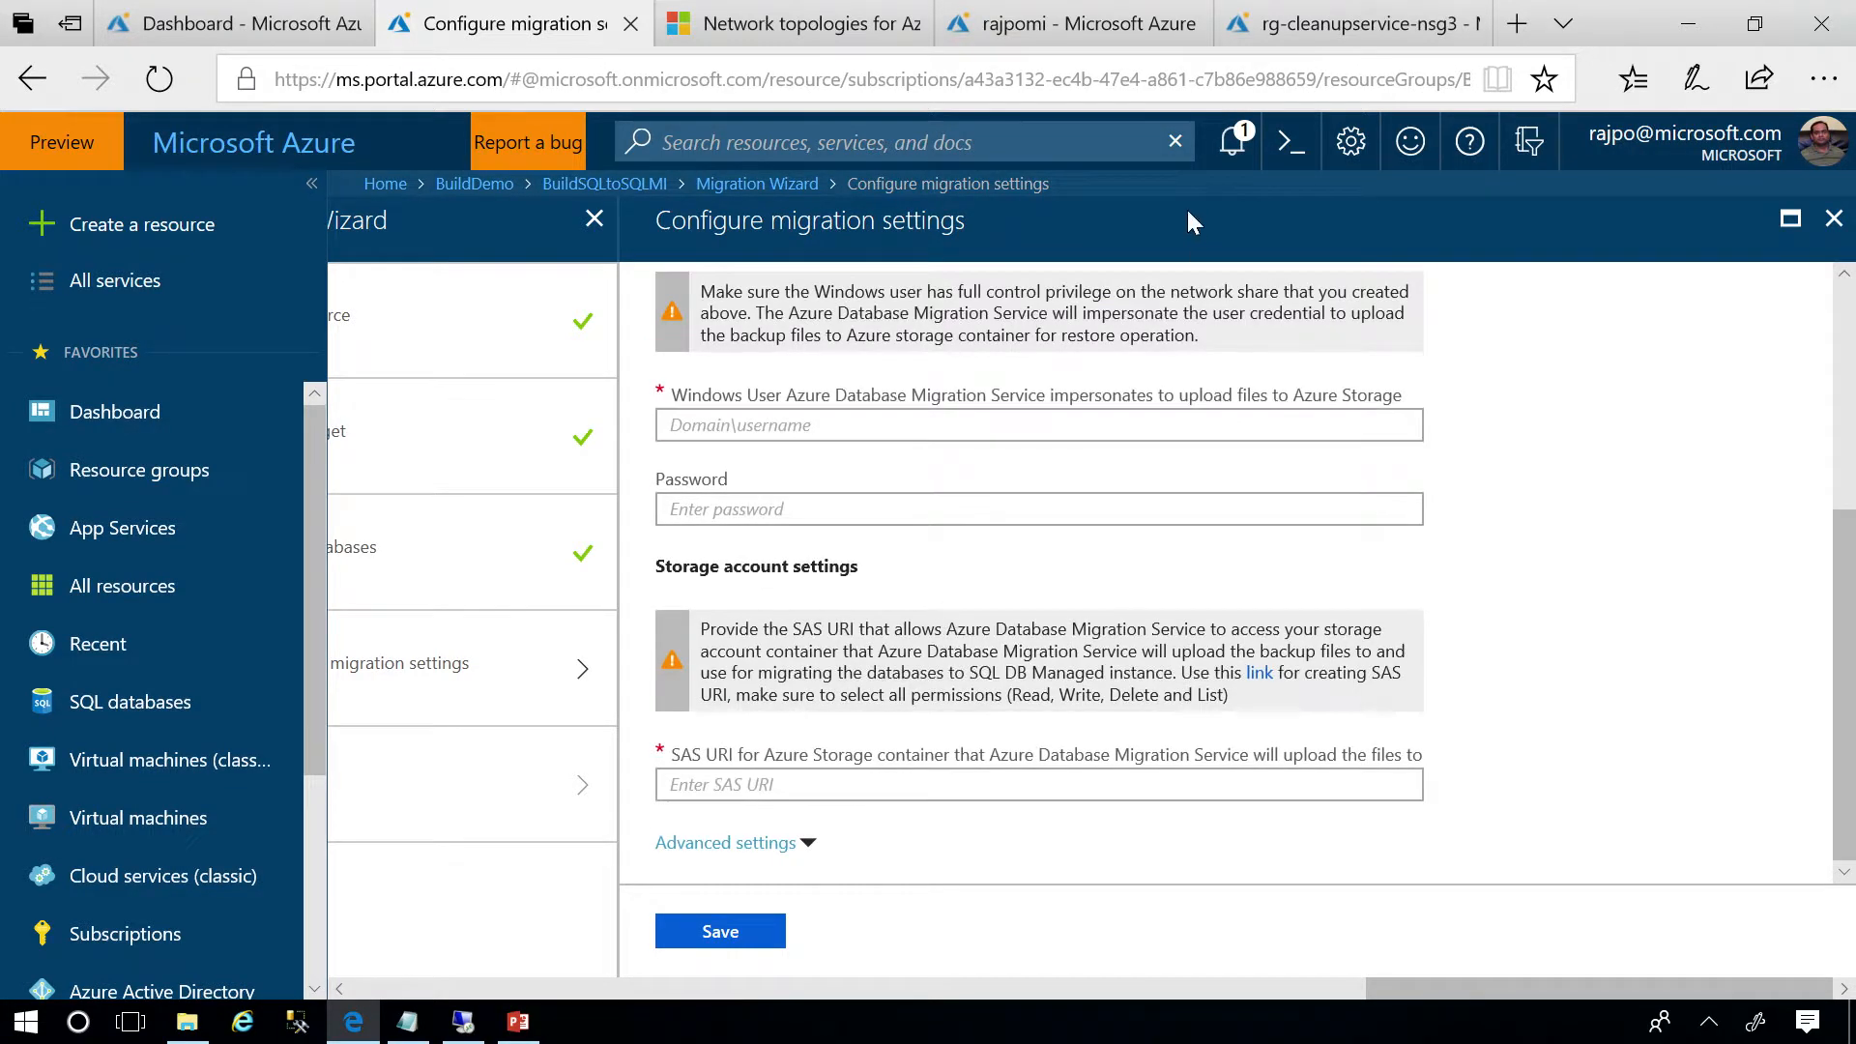
click(1017, 29)
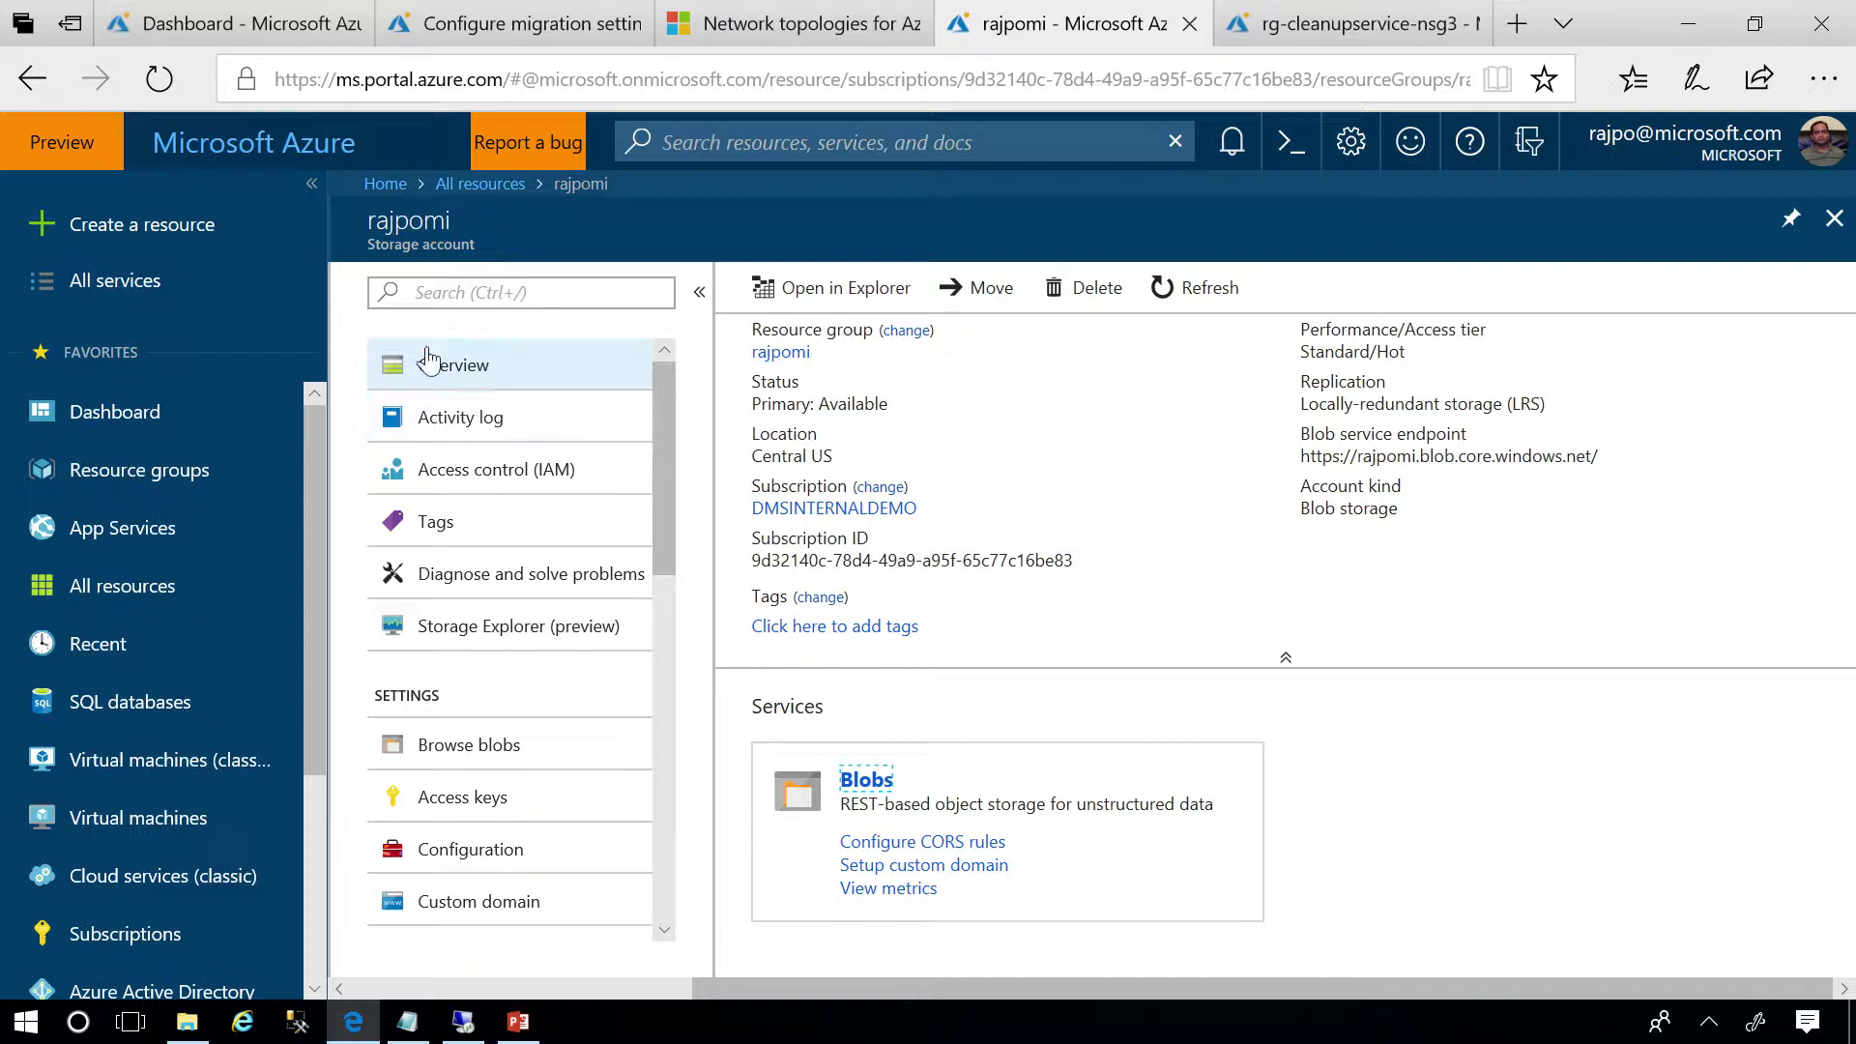
click(478, 648)
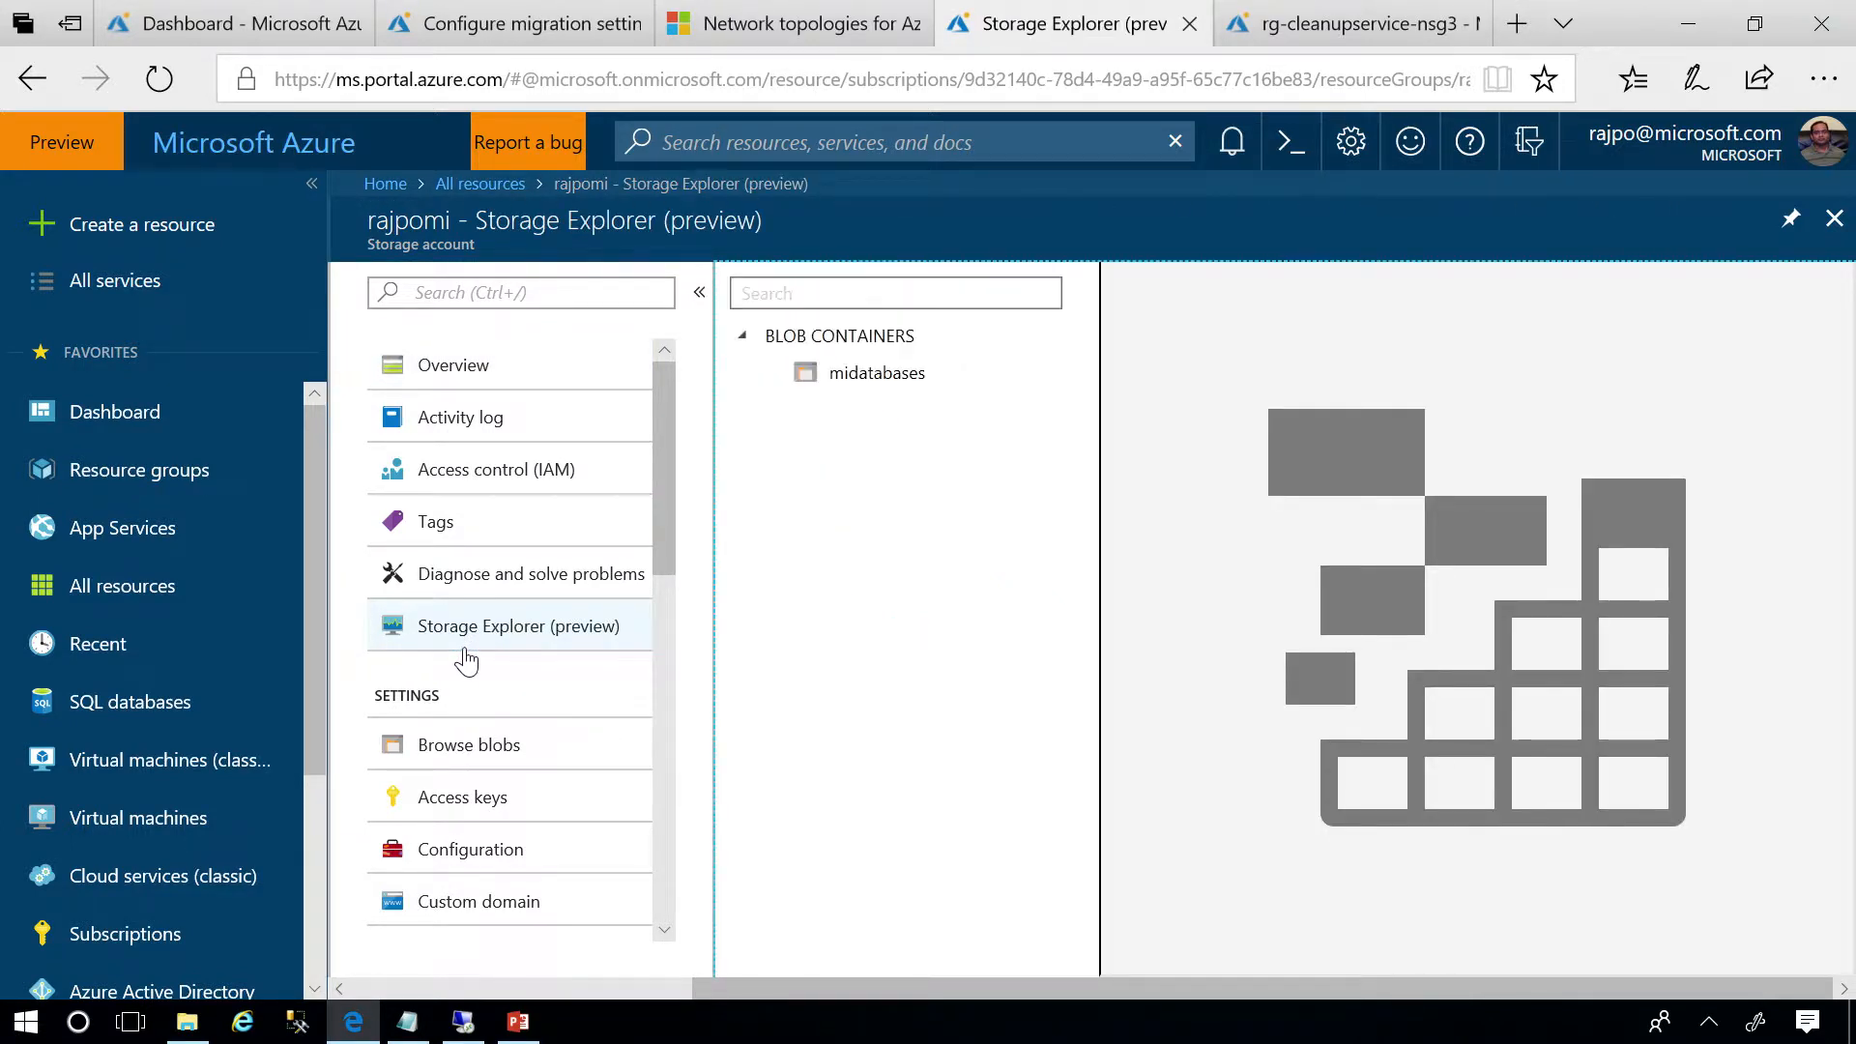
click(894, 389)
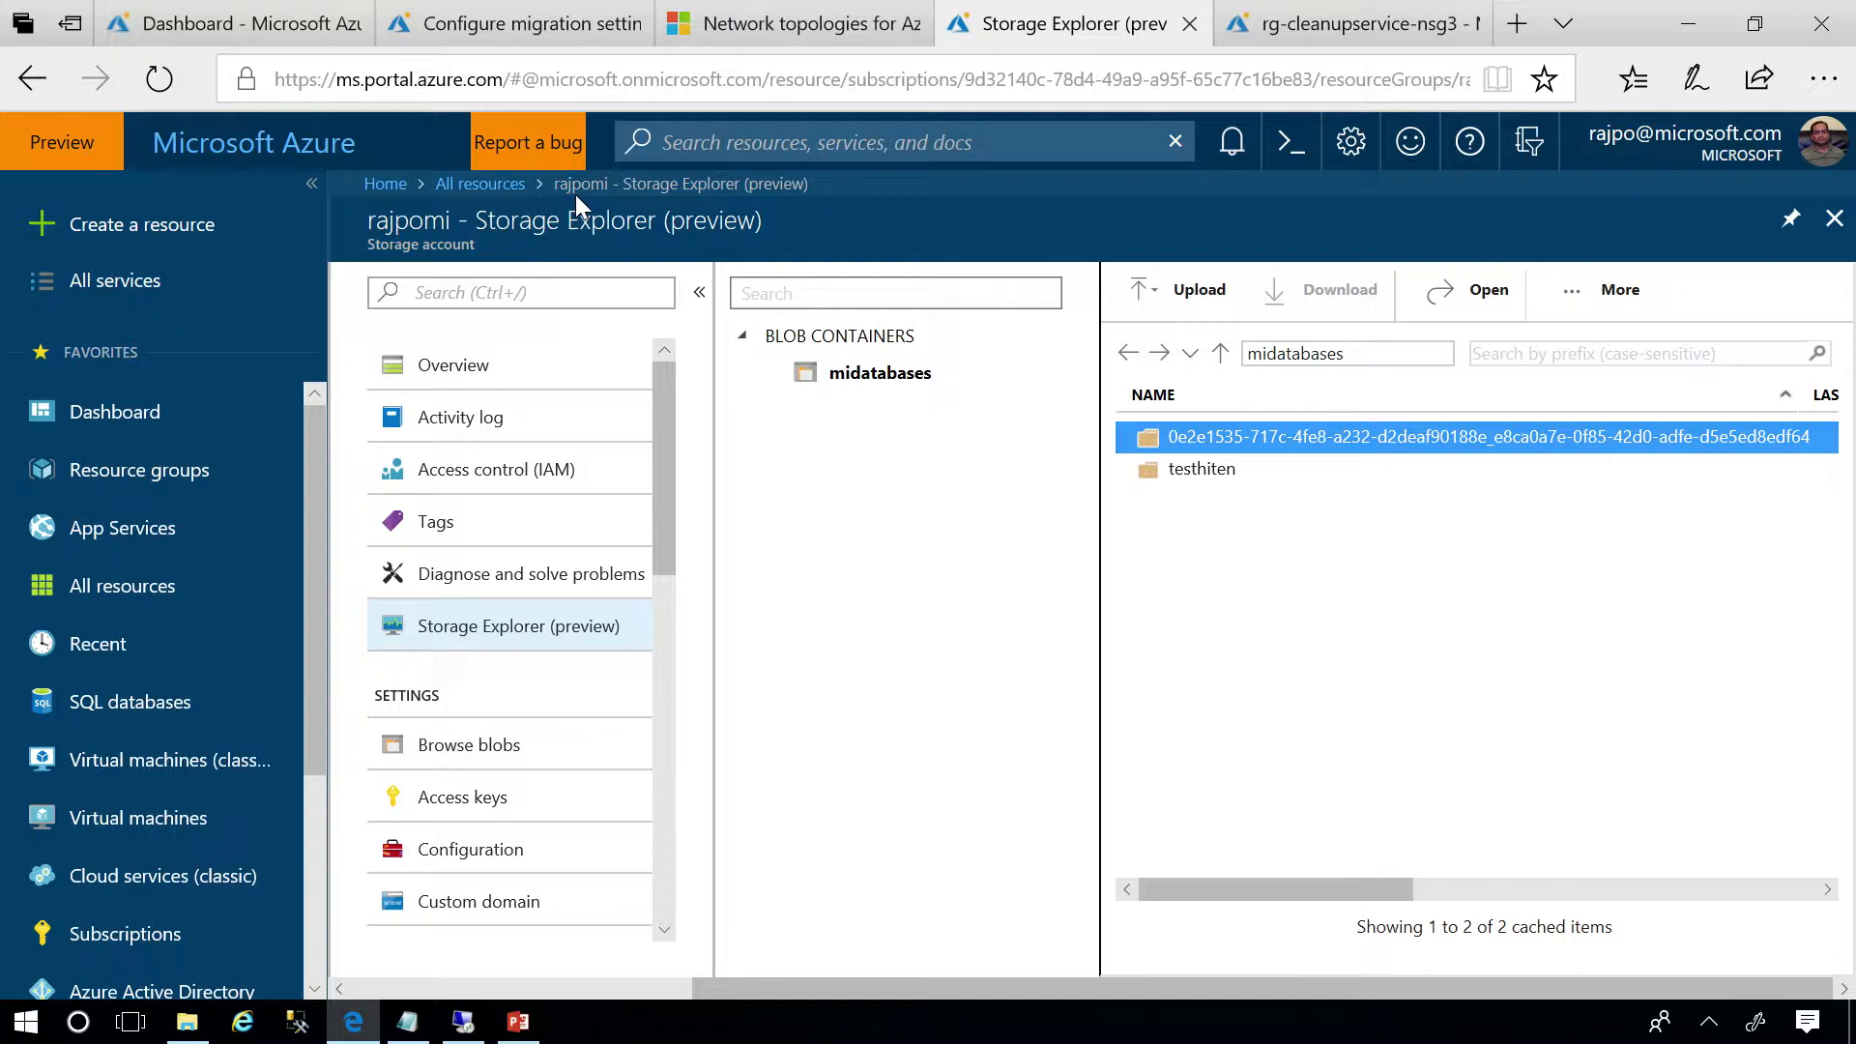
right_click(853, 383)
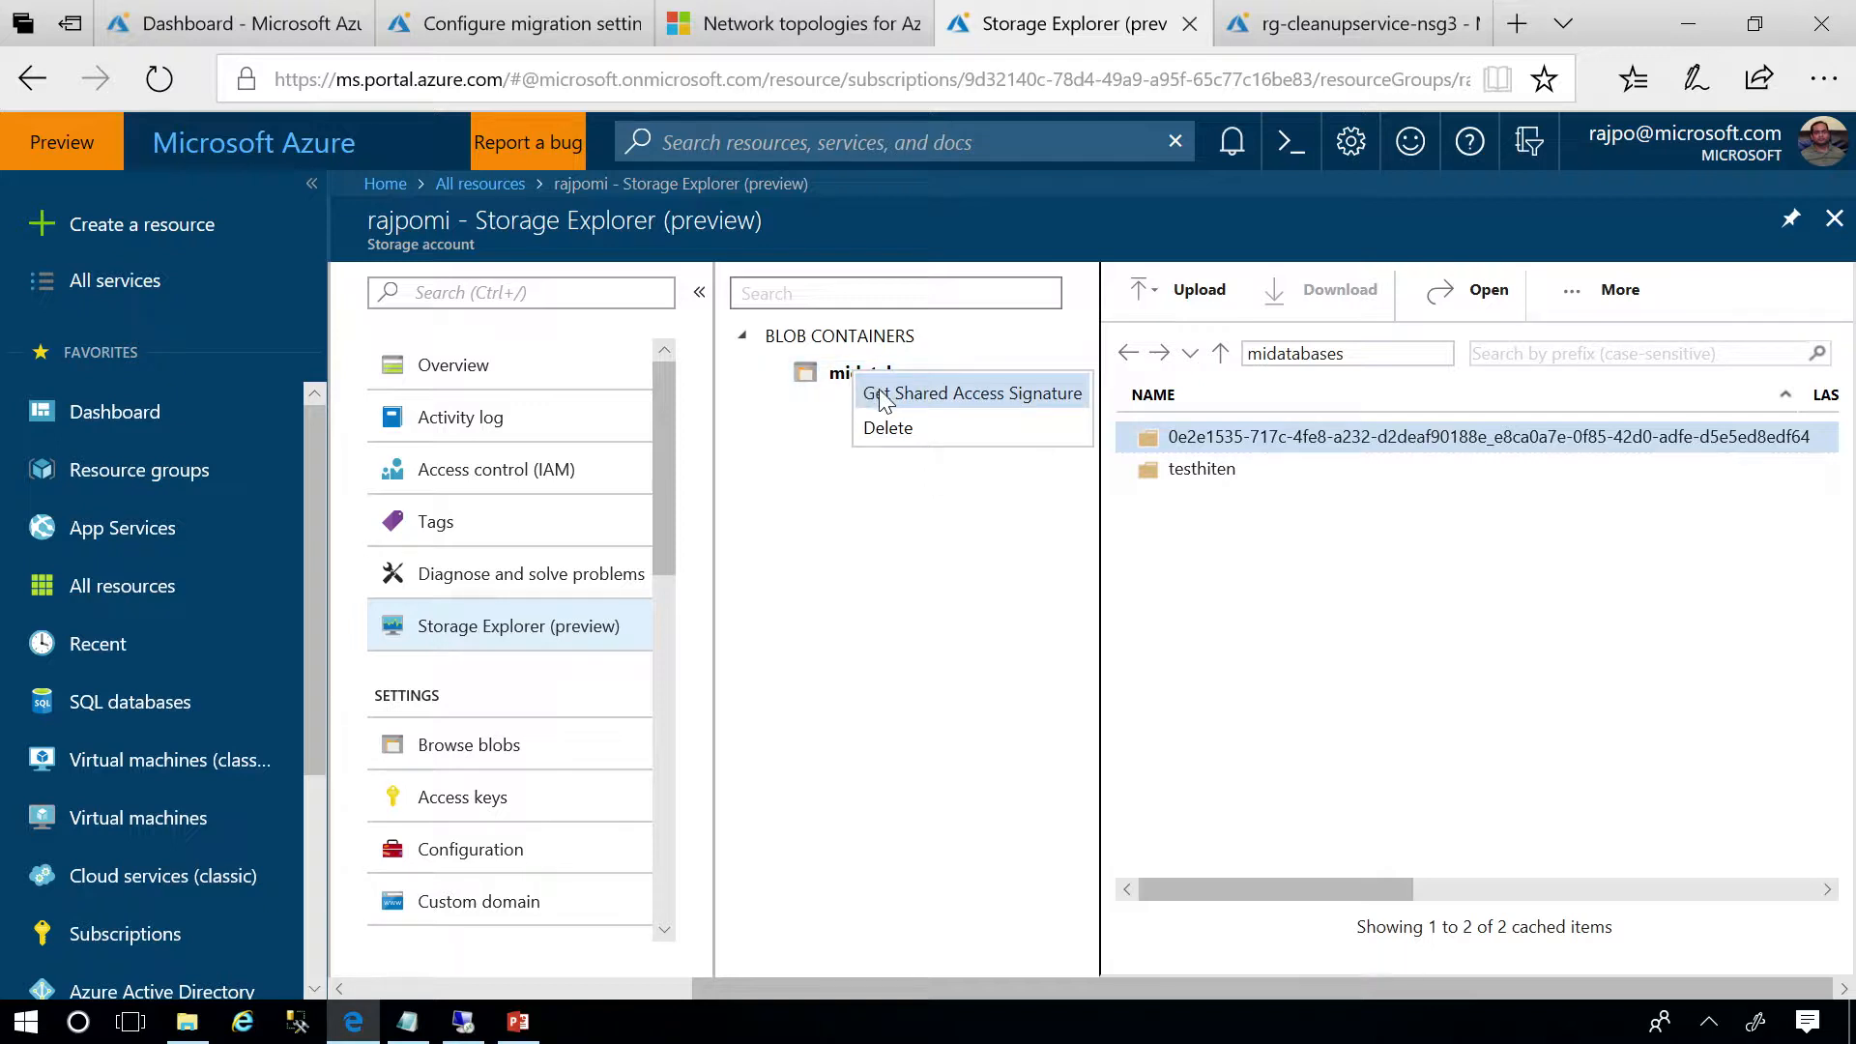
click(880, 397)
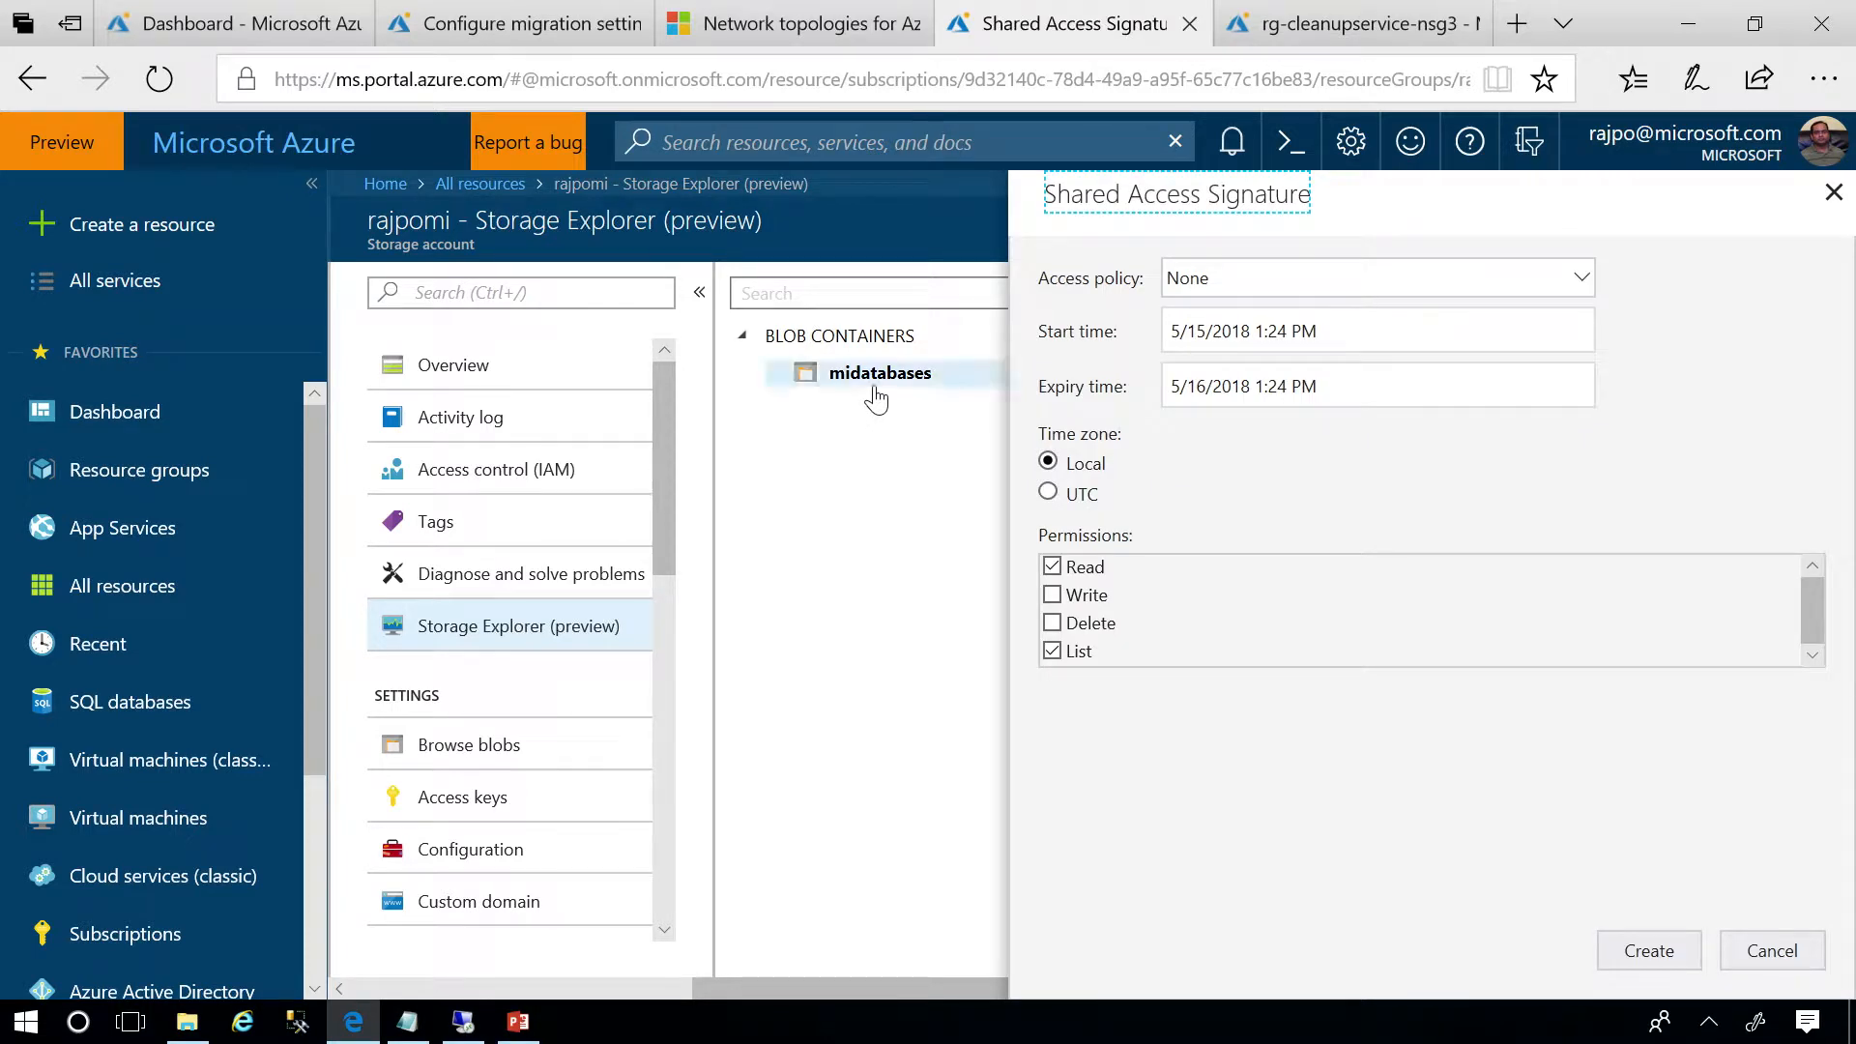
click(1238, 389)
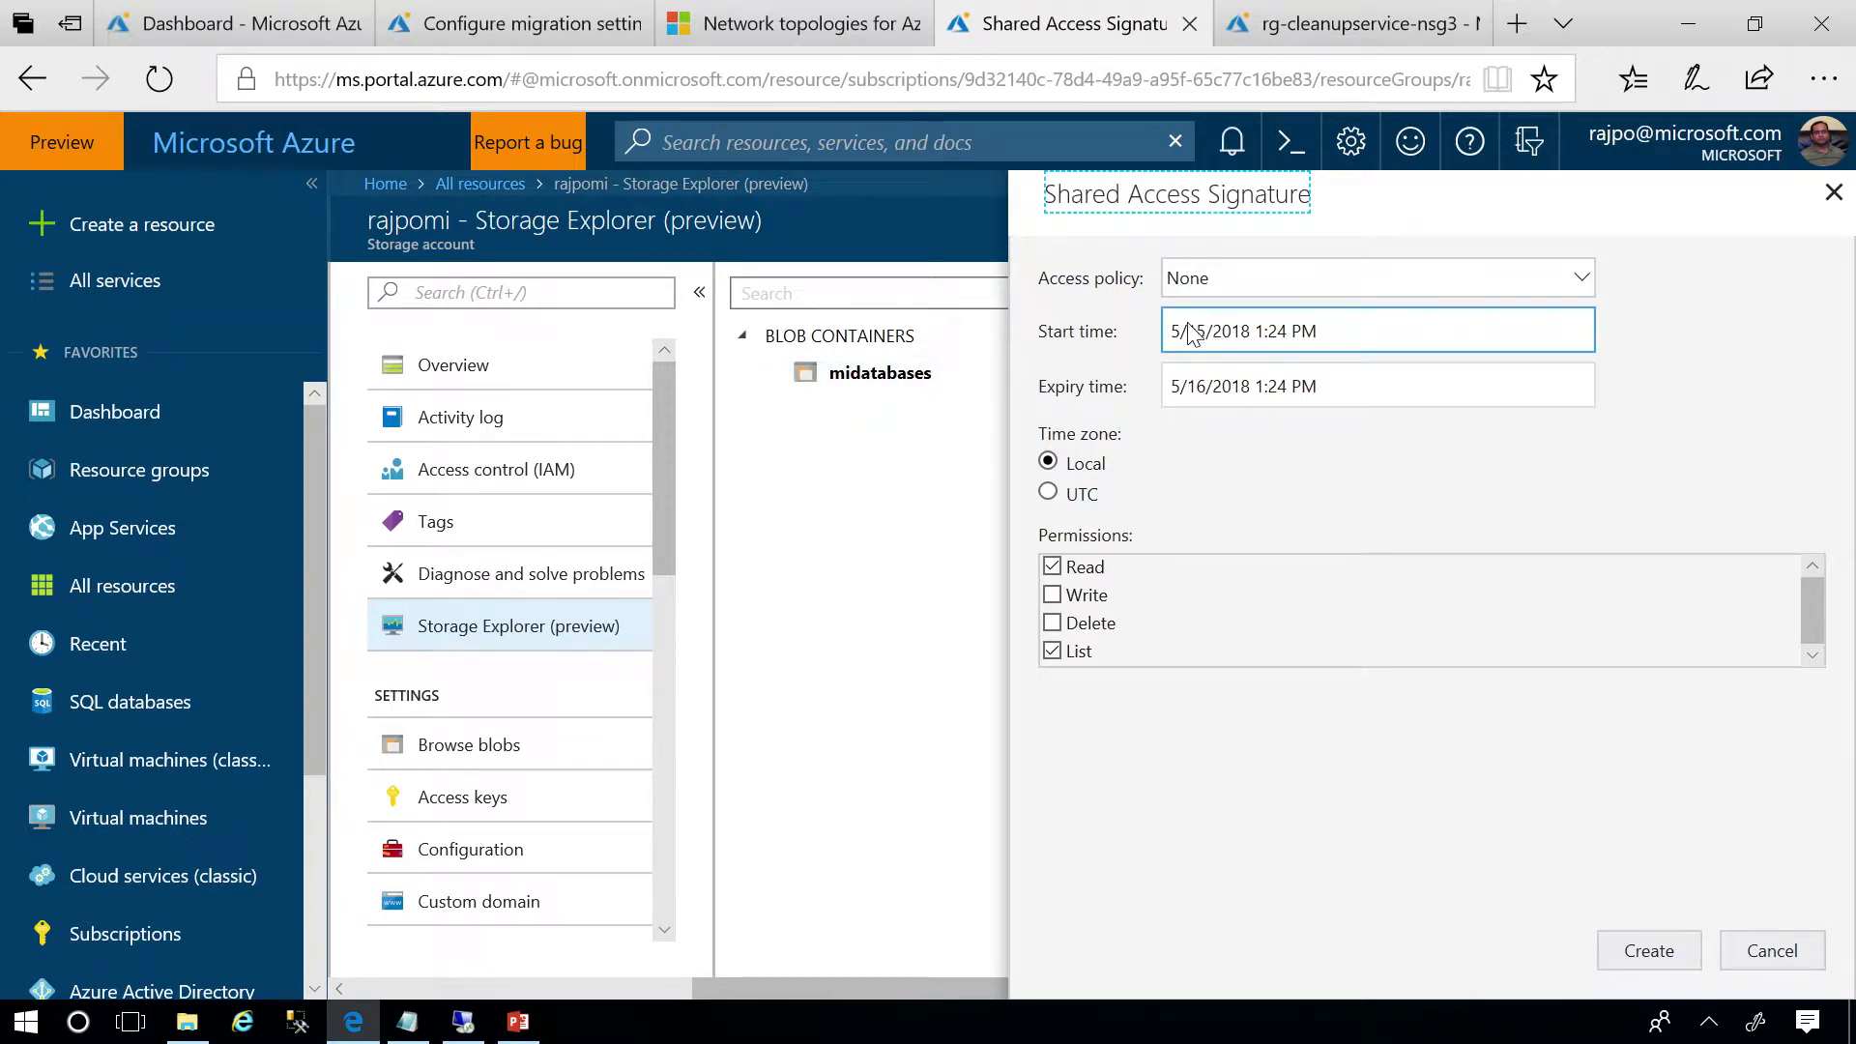
click(1228, 396)
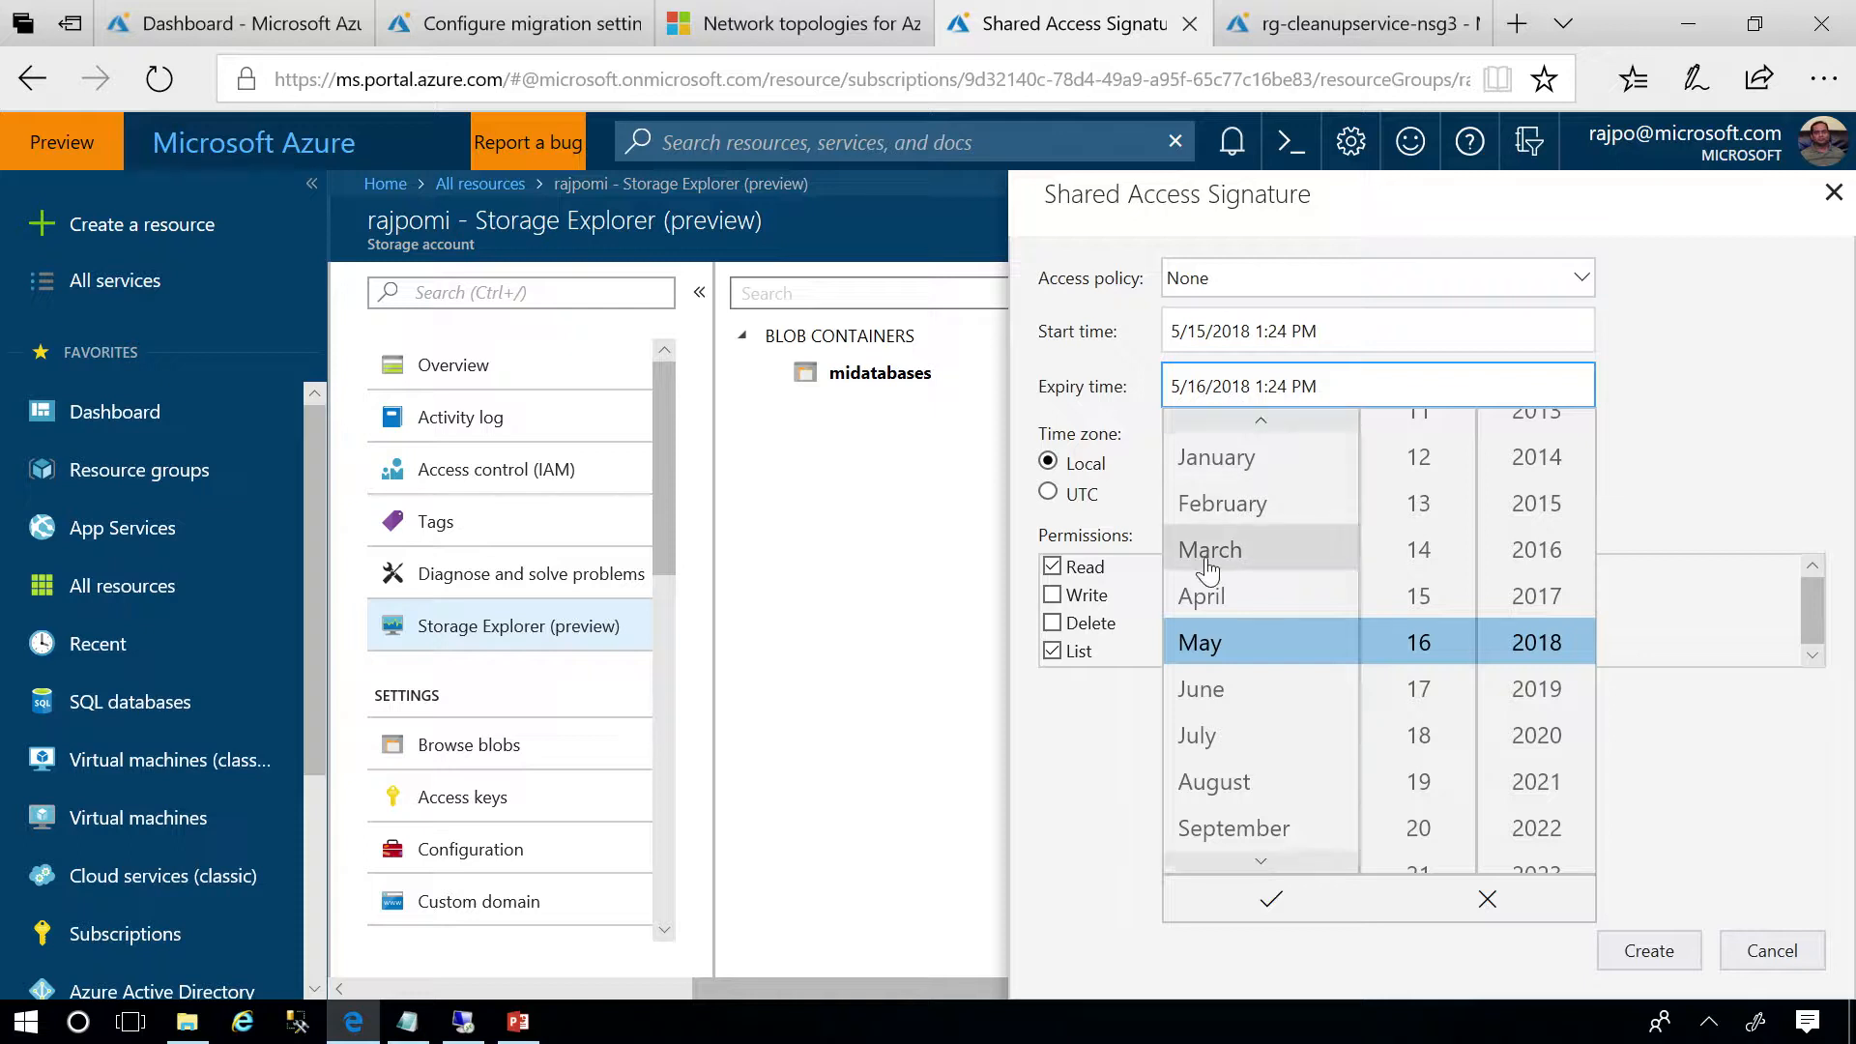
click(1204, 688)
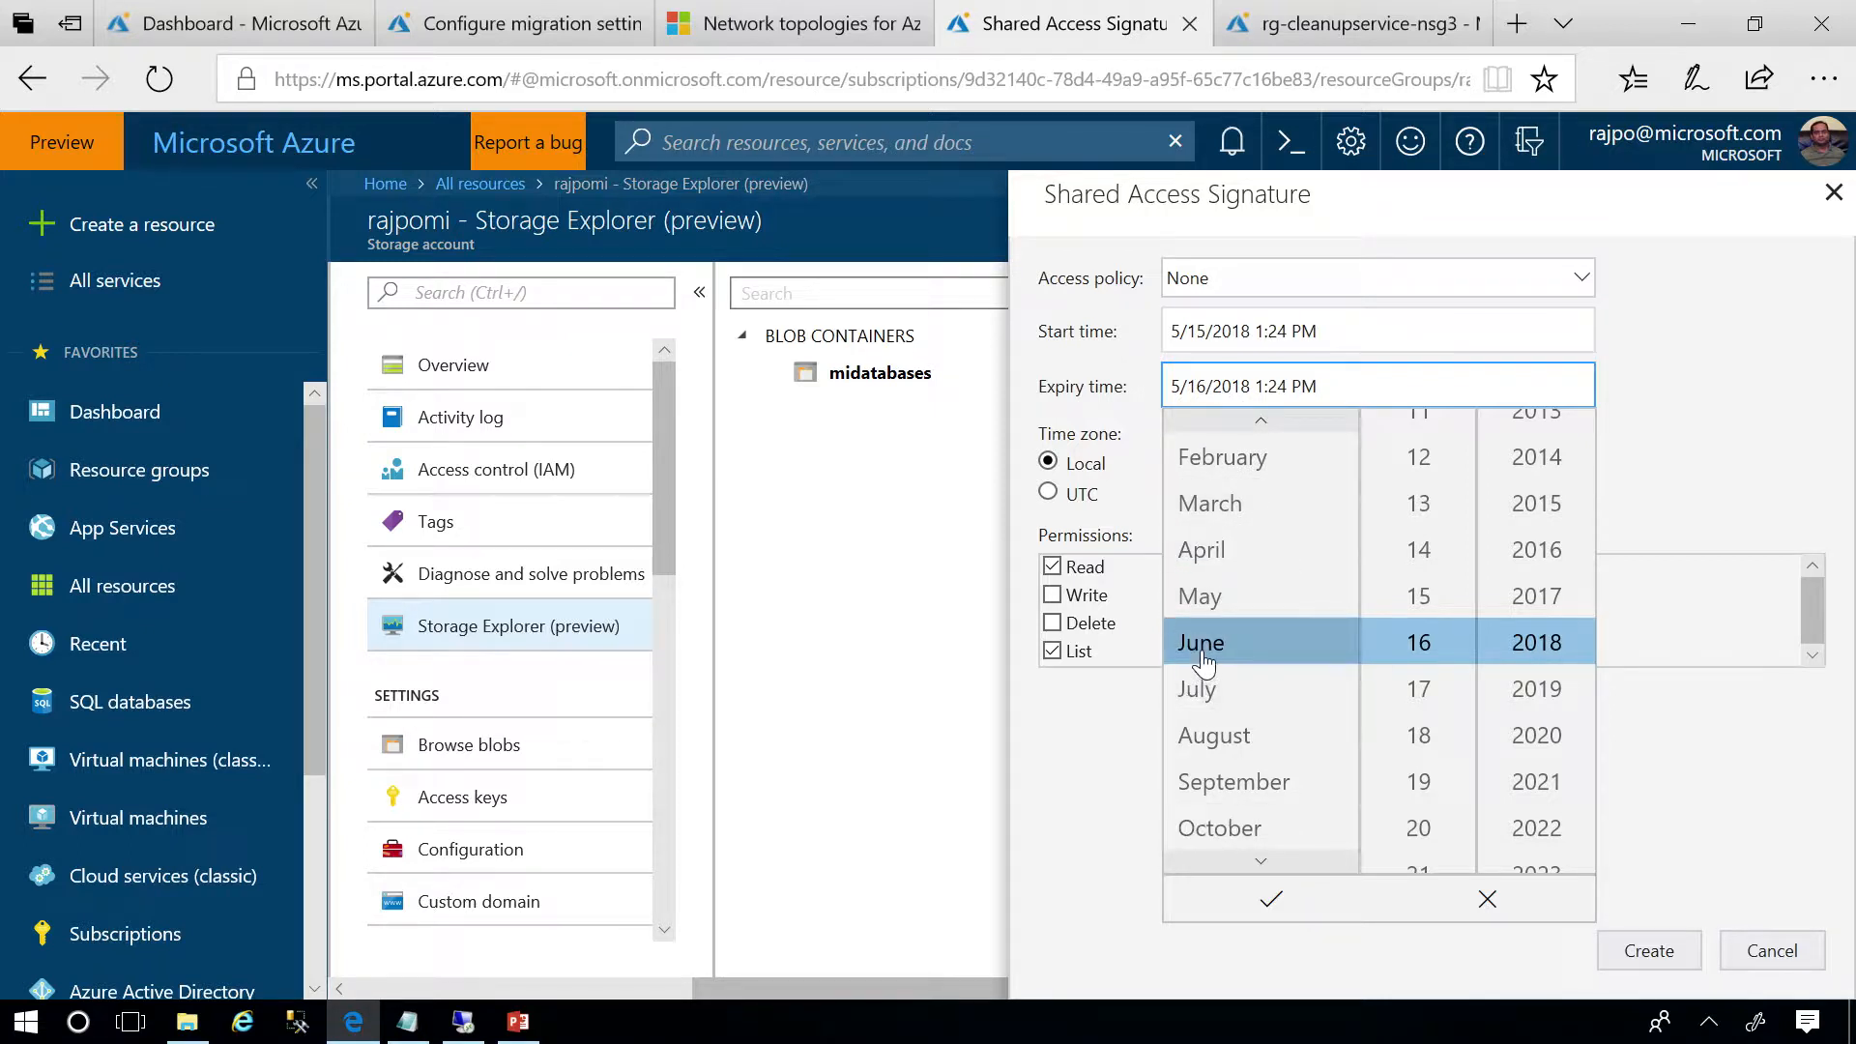
click(1644, 380)
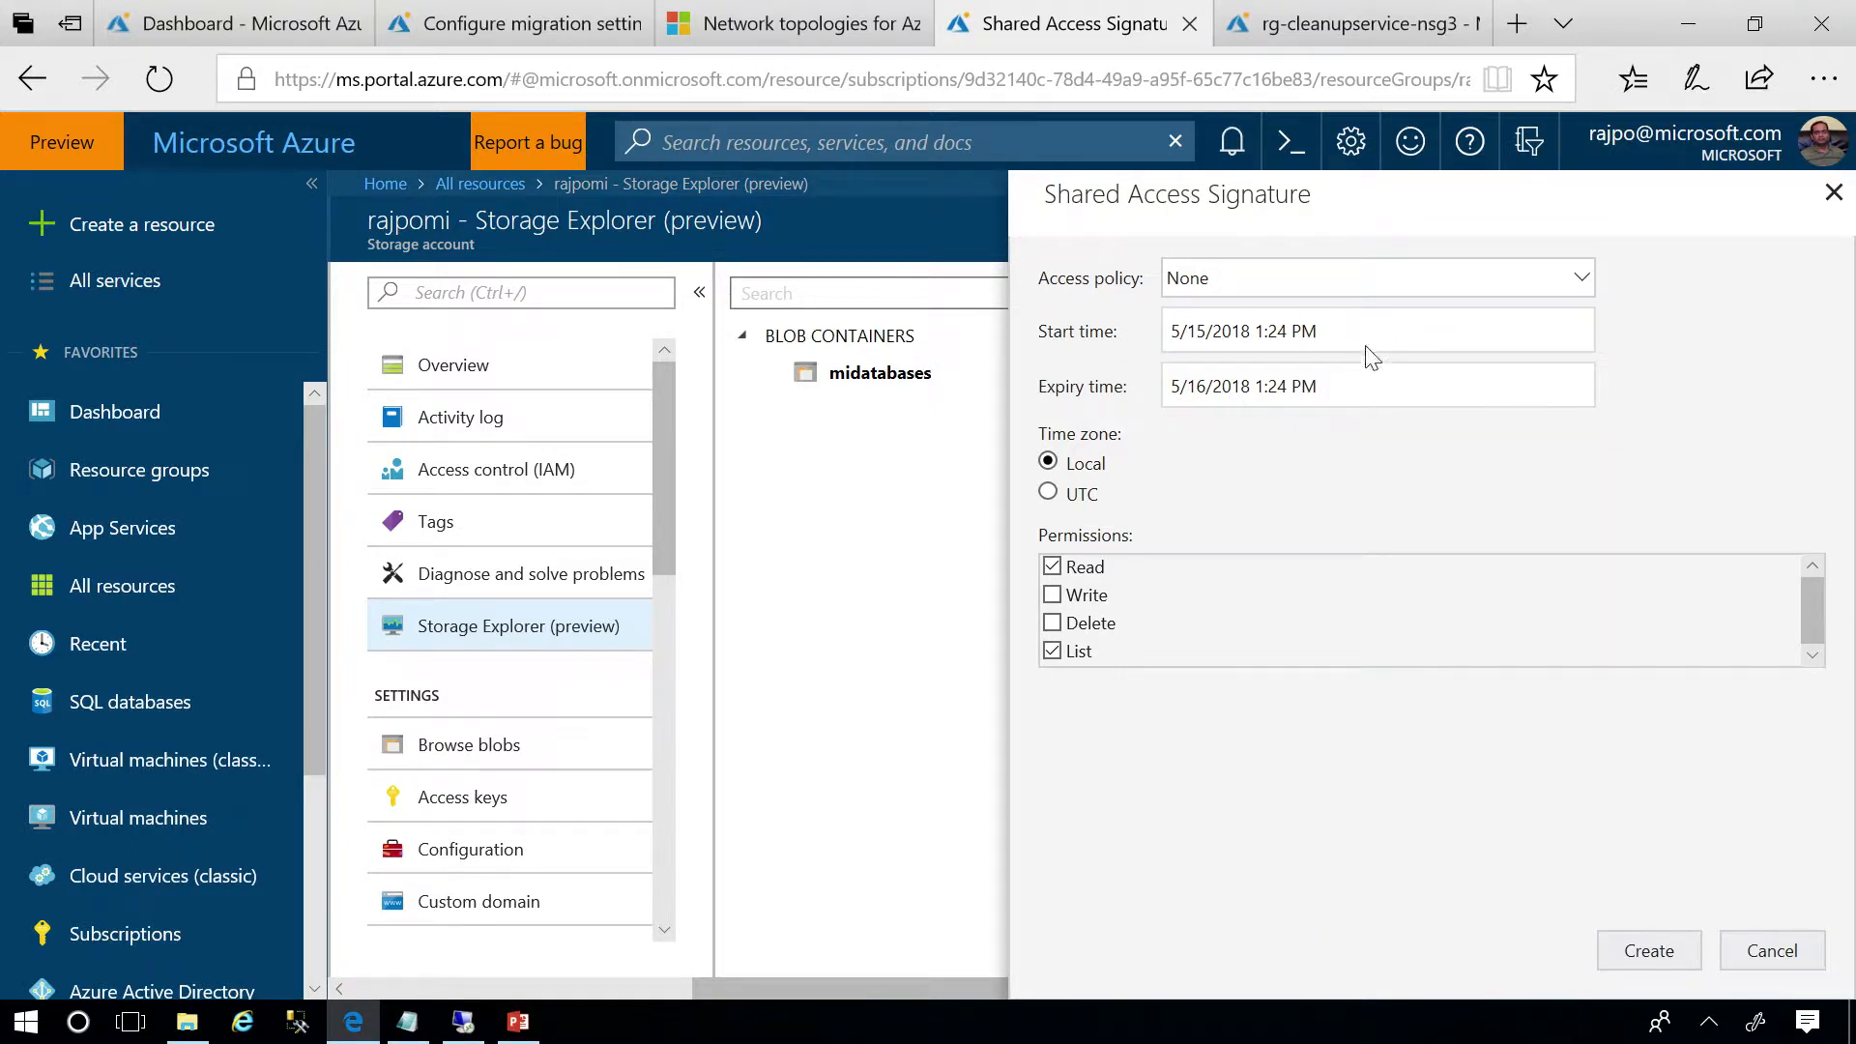
Add the Write and Delete permissions, create the shared access signature, and copy its URL.
click(1061, 597)
click(1056, 624)
click(1646, 952)
click(1215, 425)
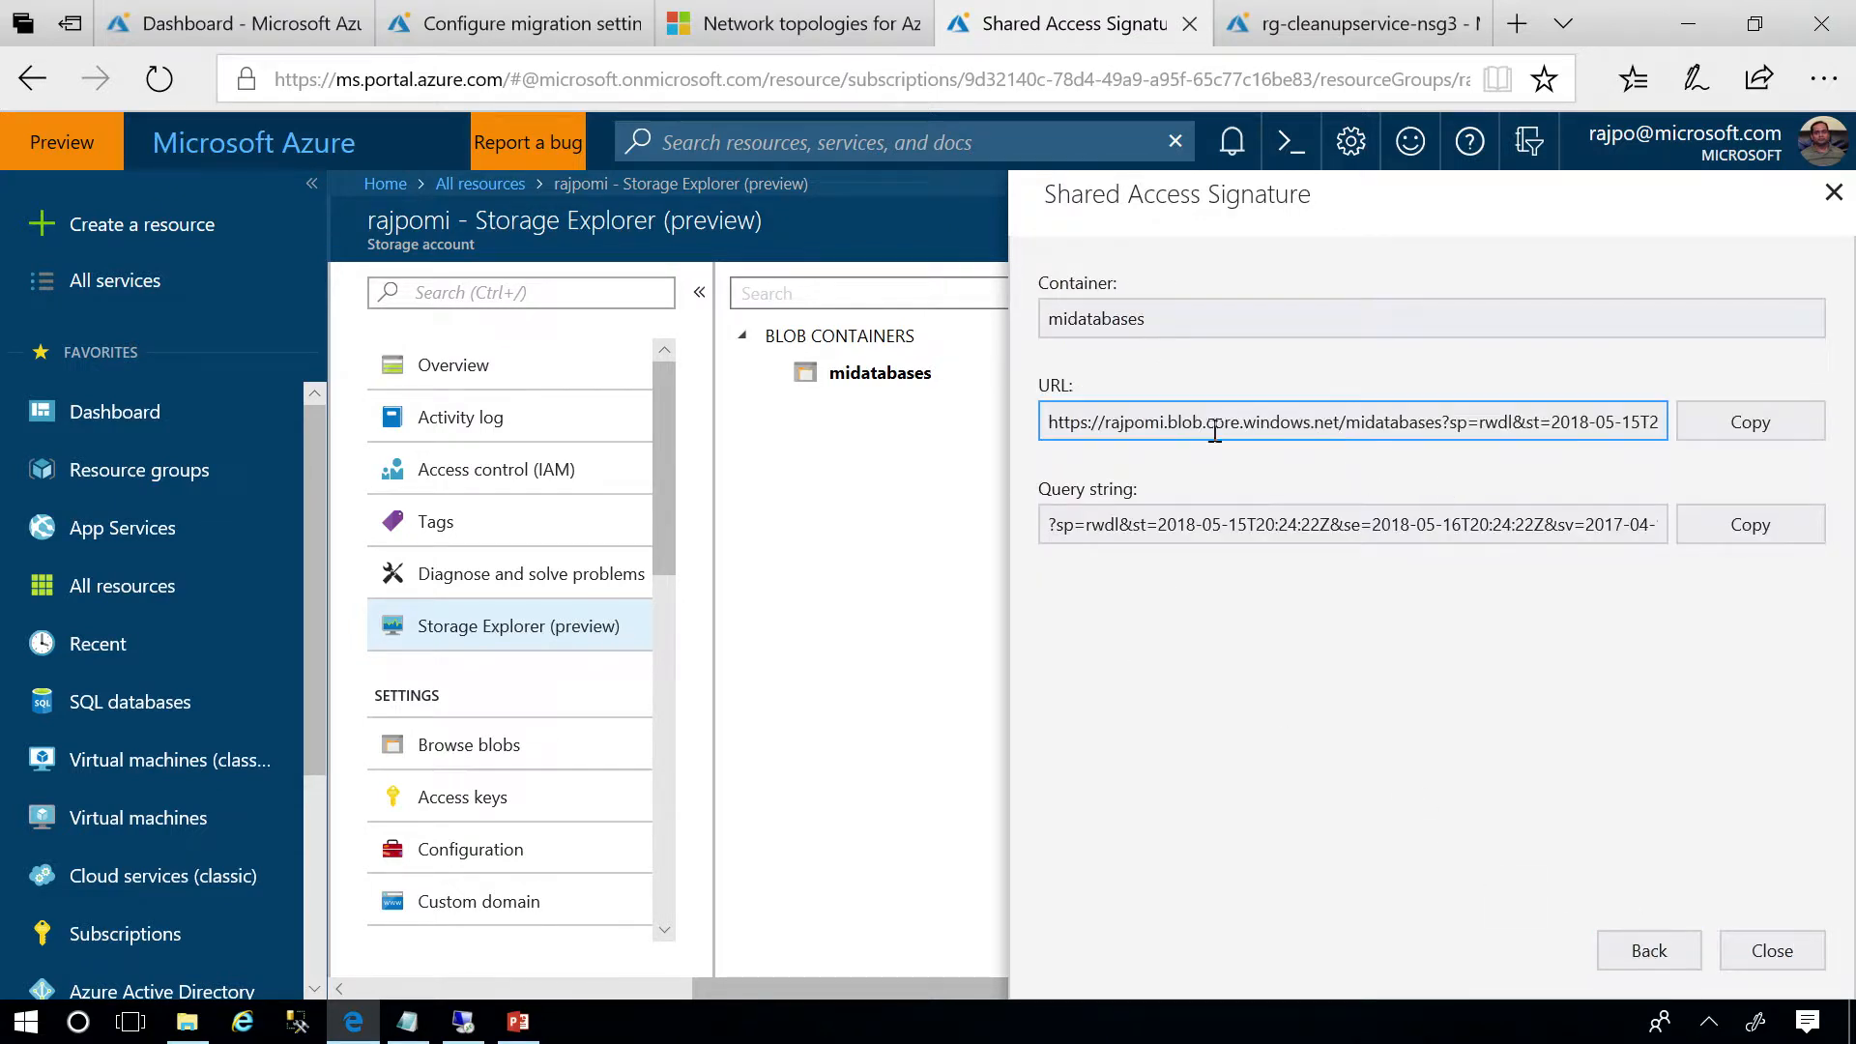
click(1745, 437)
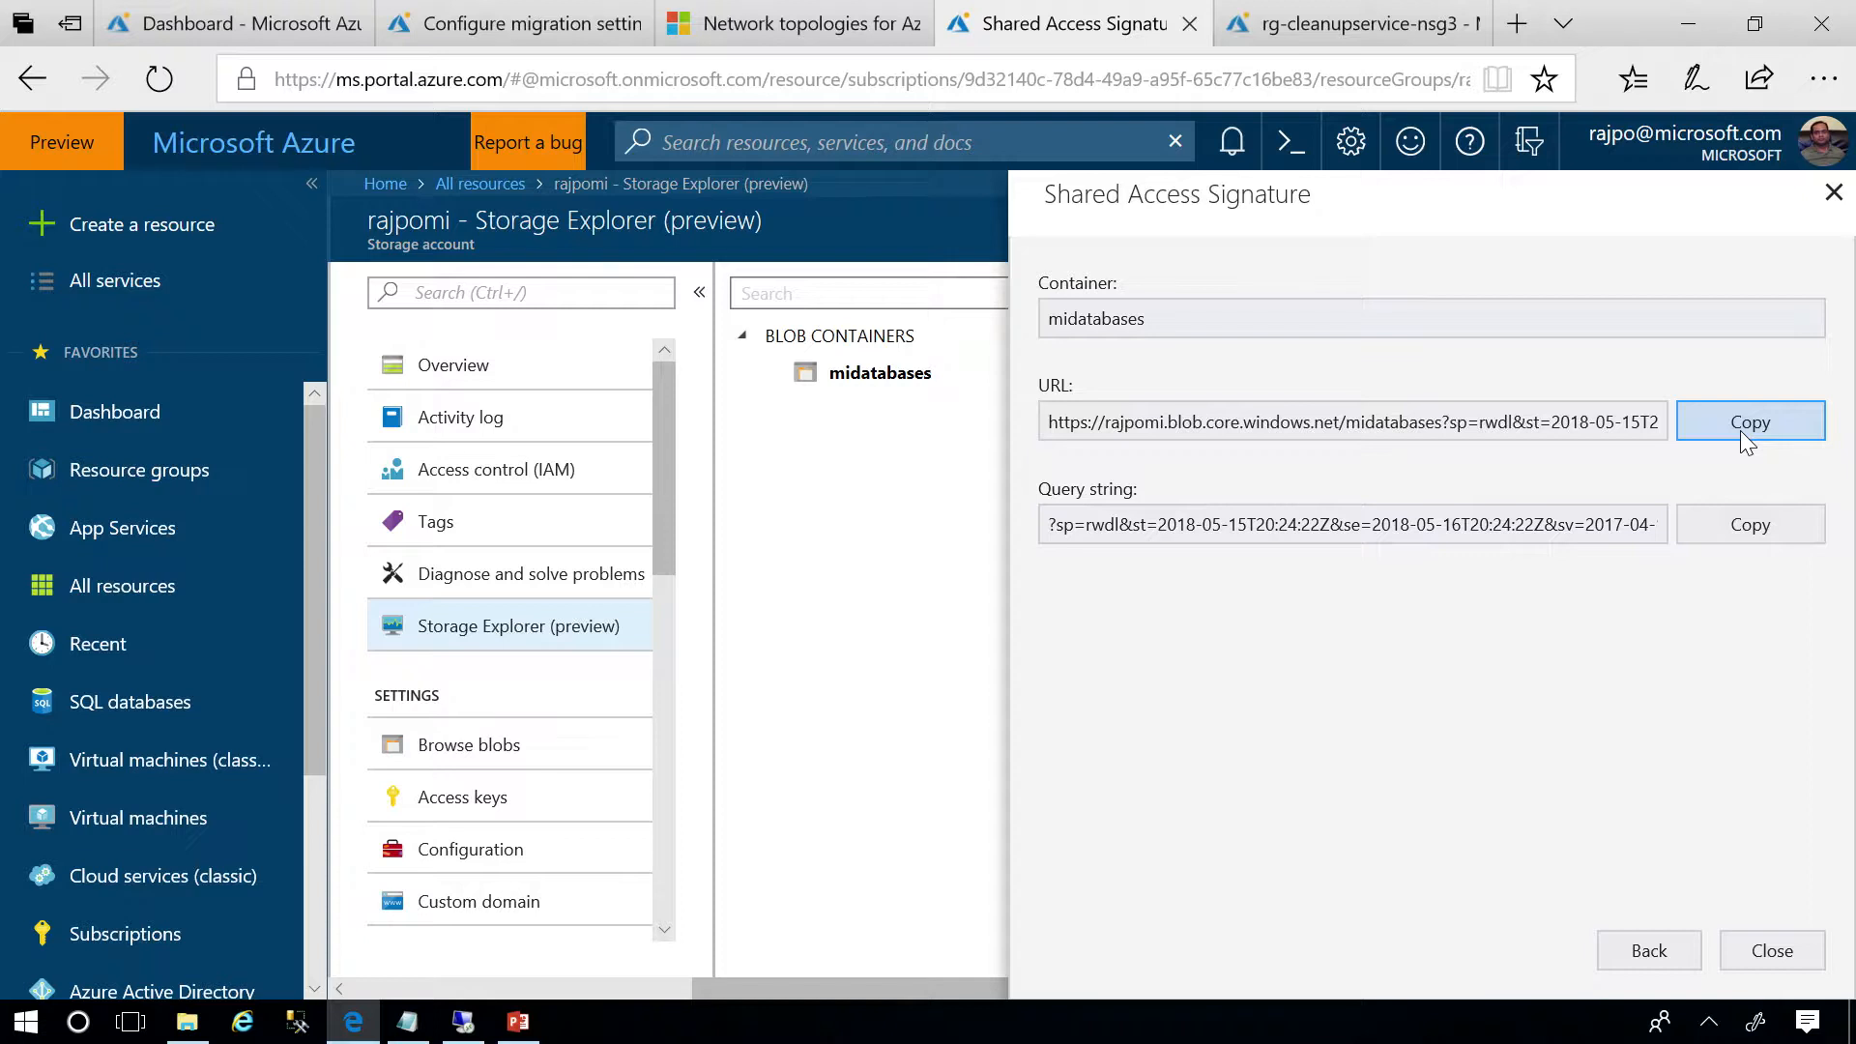
click(1740, 431)
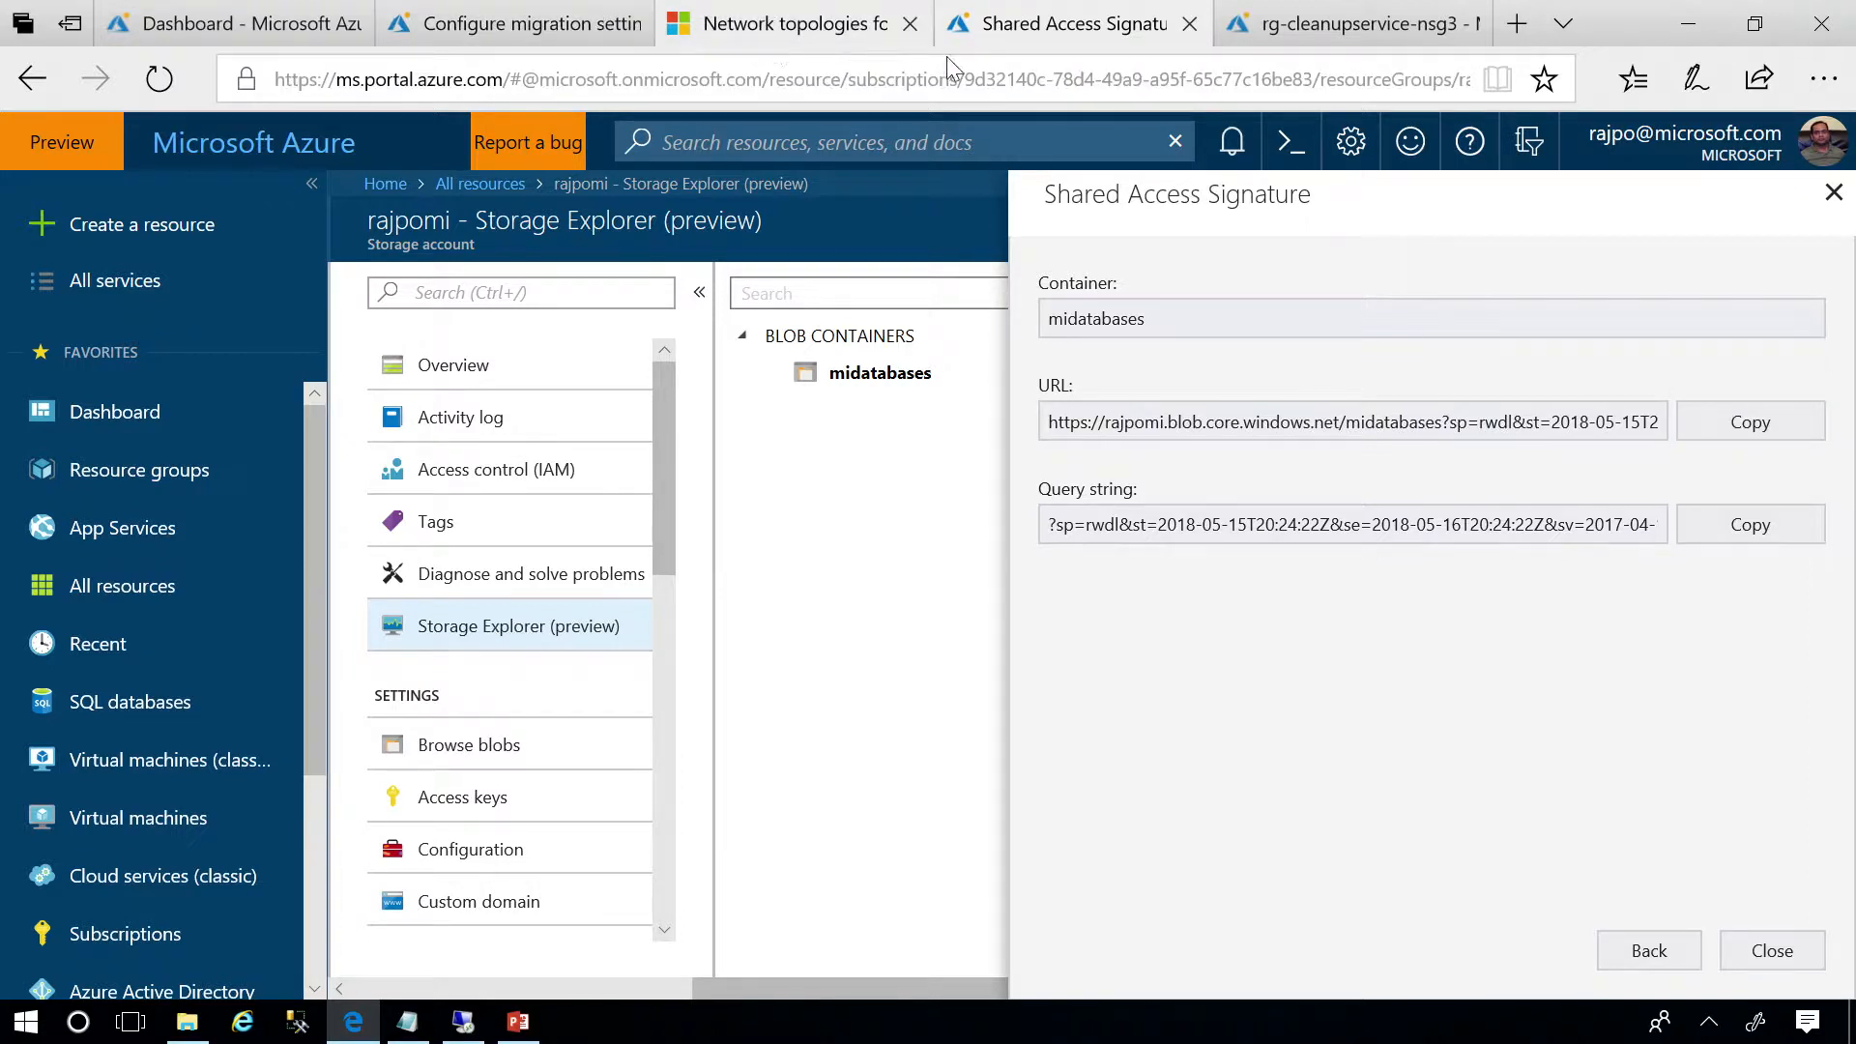
Return to the migration settings and paste the copied SAS URI for the Azure Storage container.
click(528, 29)
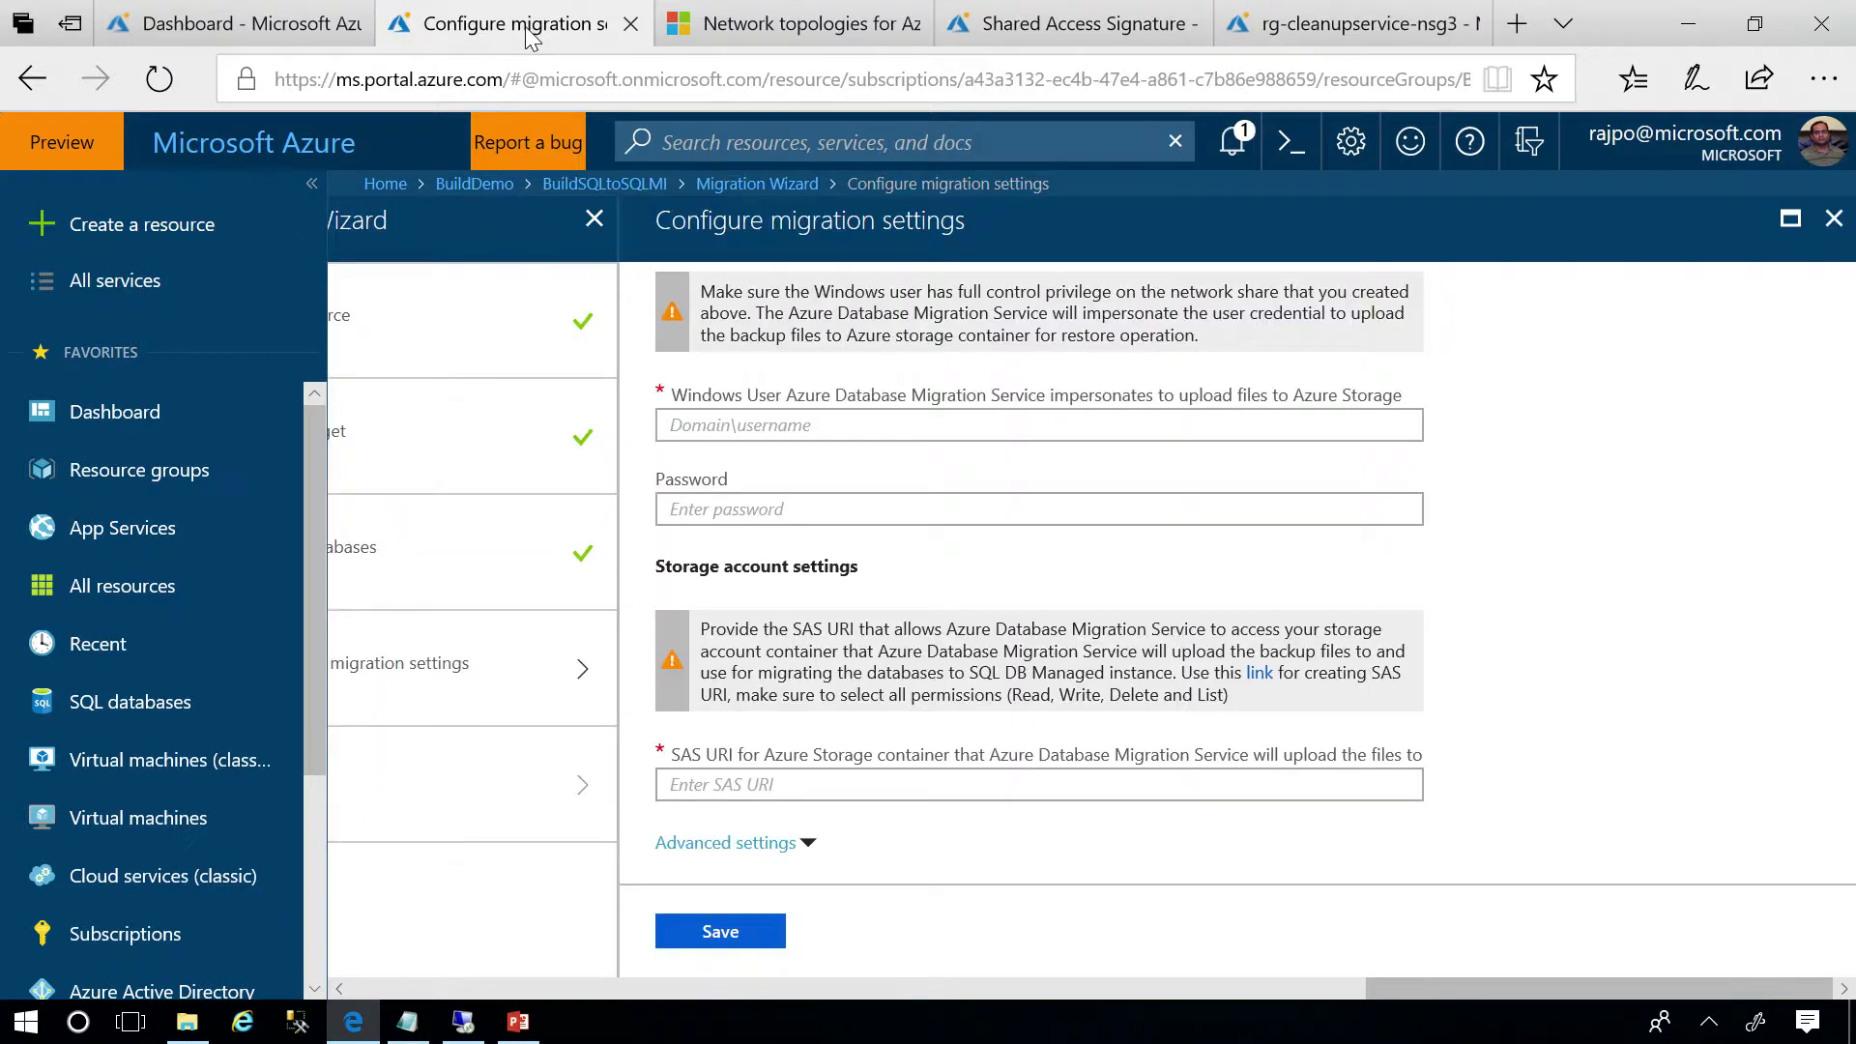
click(762, 784)
key(ctrl+v)
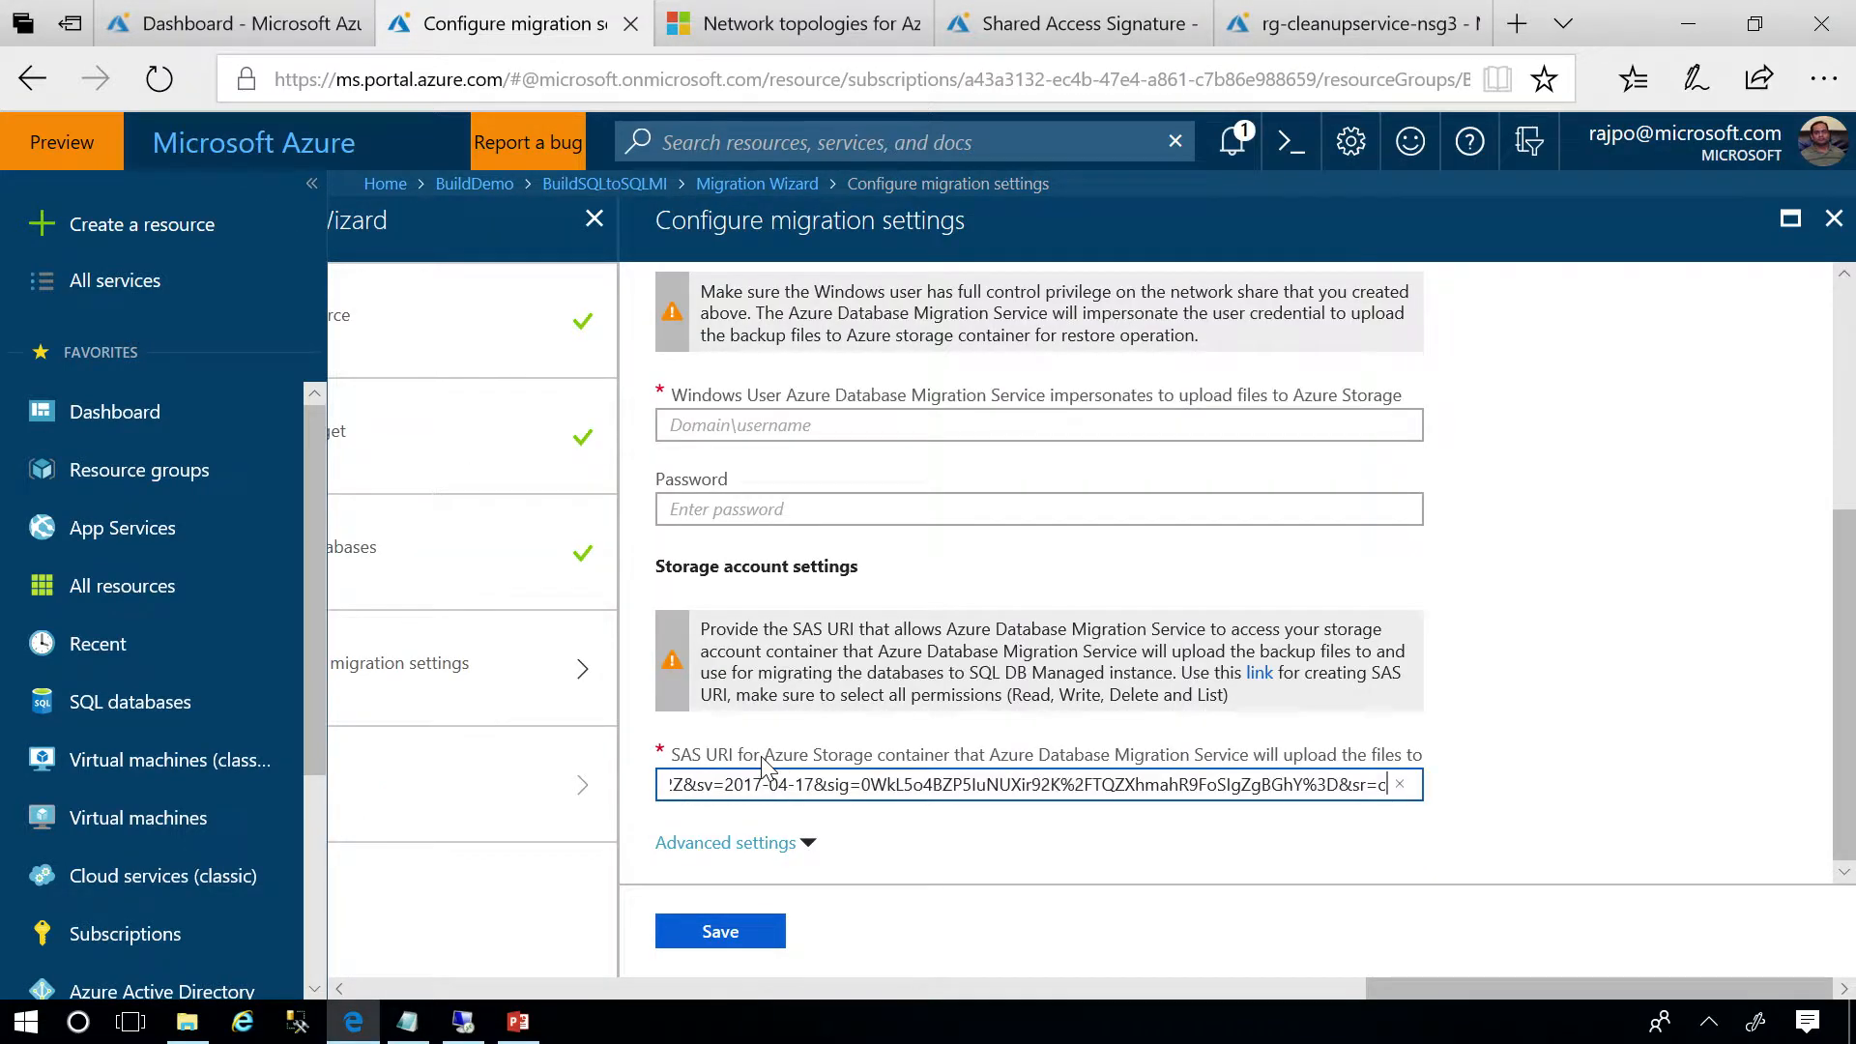
Copy the user from the MI migration.txt notes and enter .\builduser as the Windows user impersonated to upload files to Azure Storage.
scroll(774, 649, up, 4)
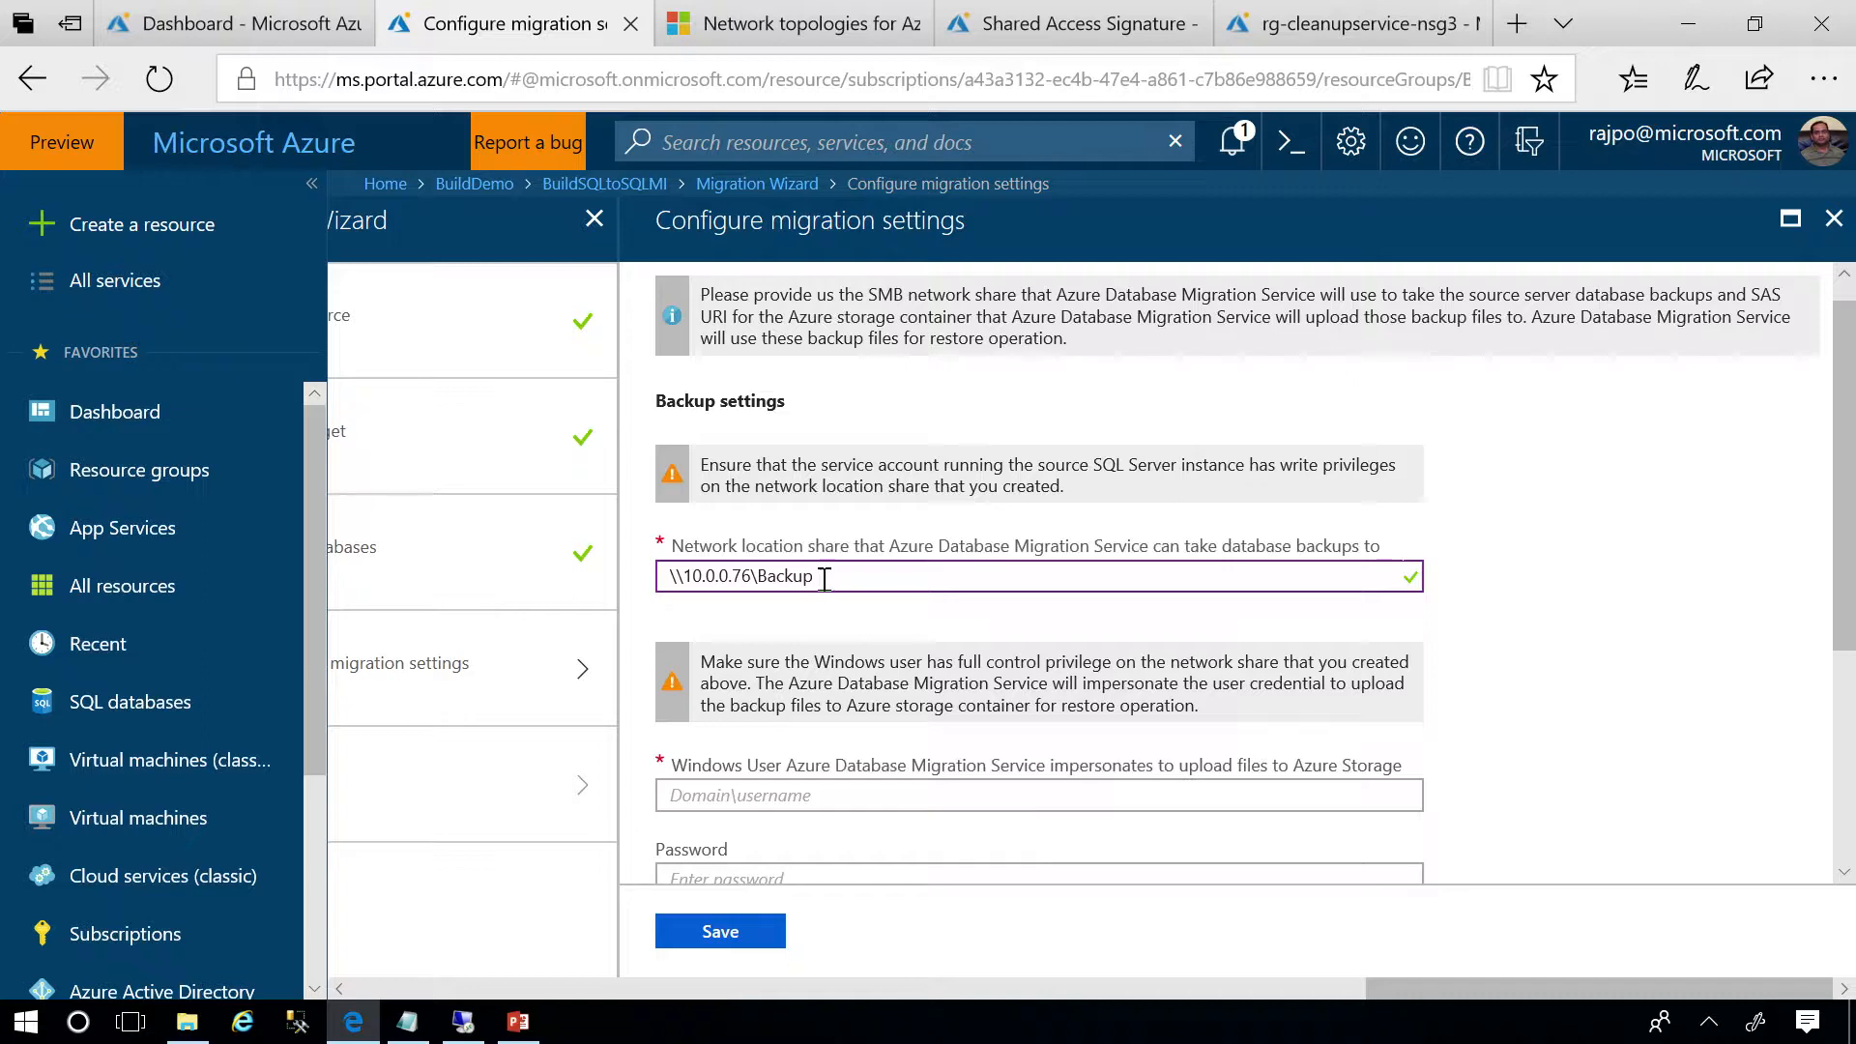
scroll(831, 588, down, 4)
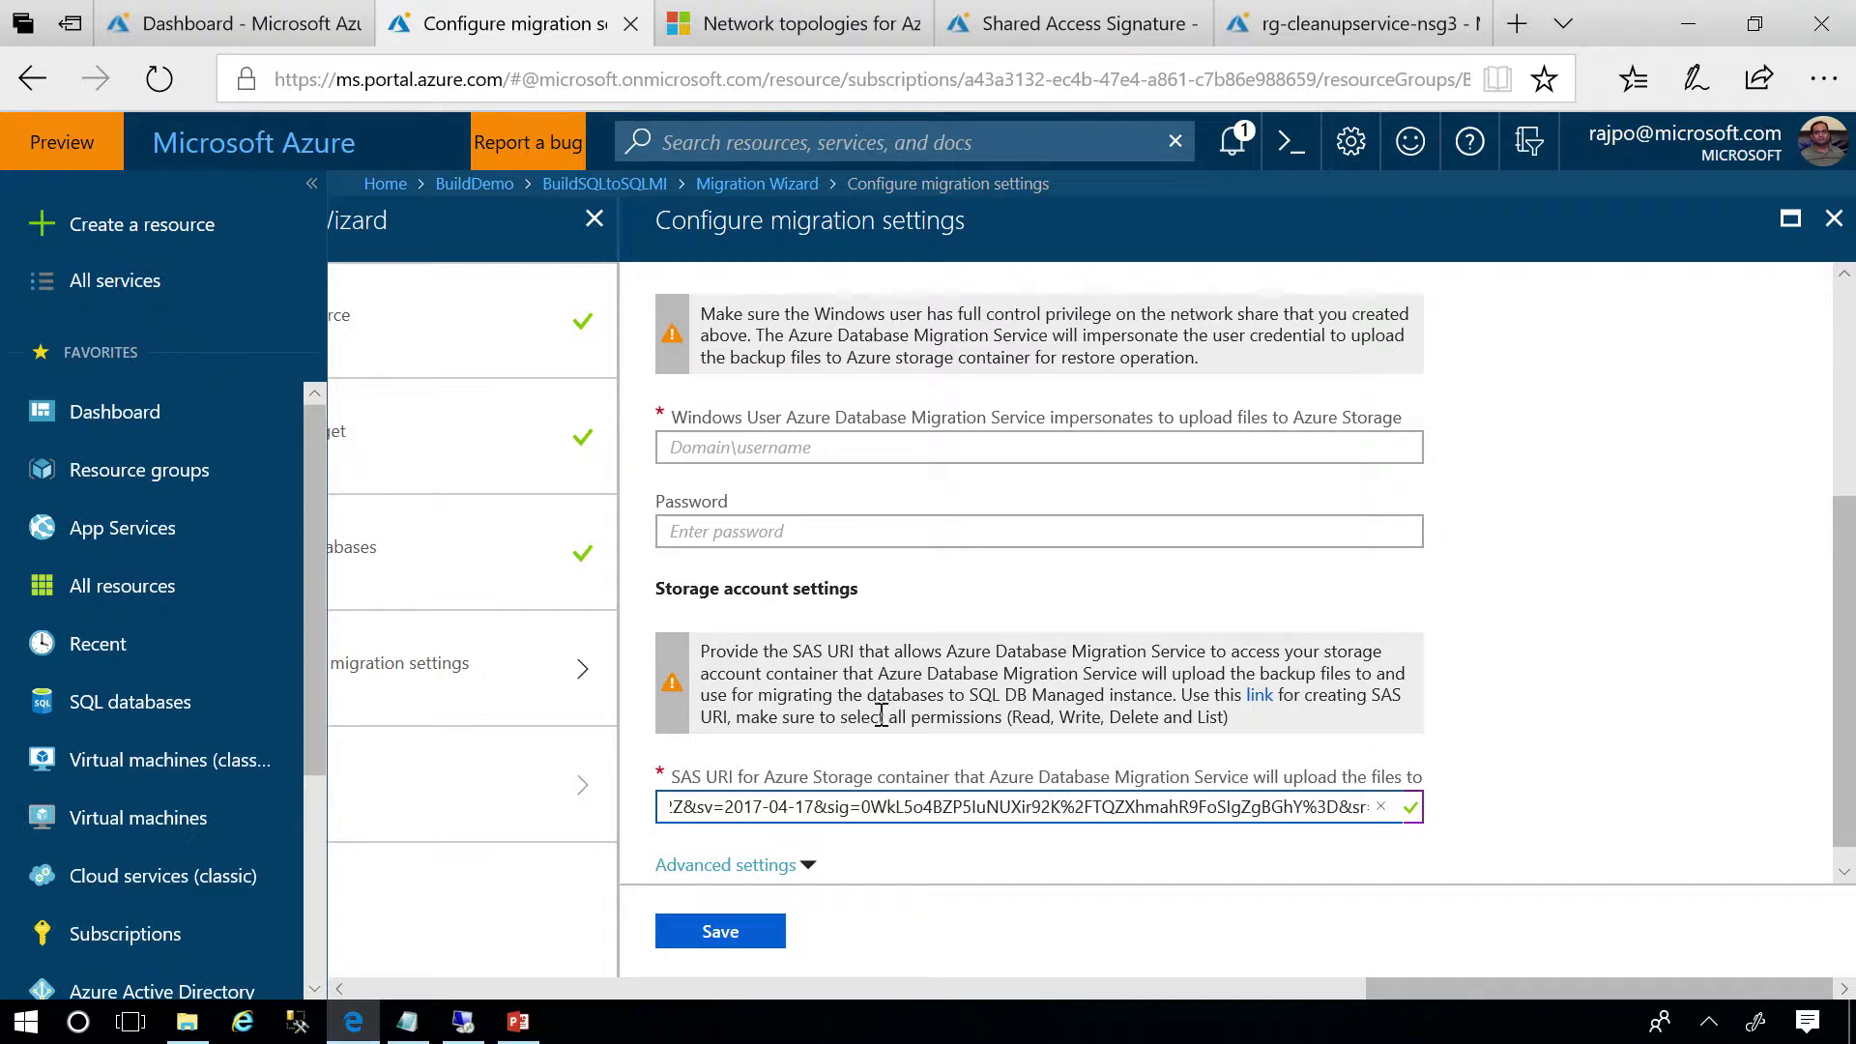
scroll(880, 714, up, 1)
click(878, 519)
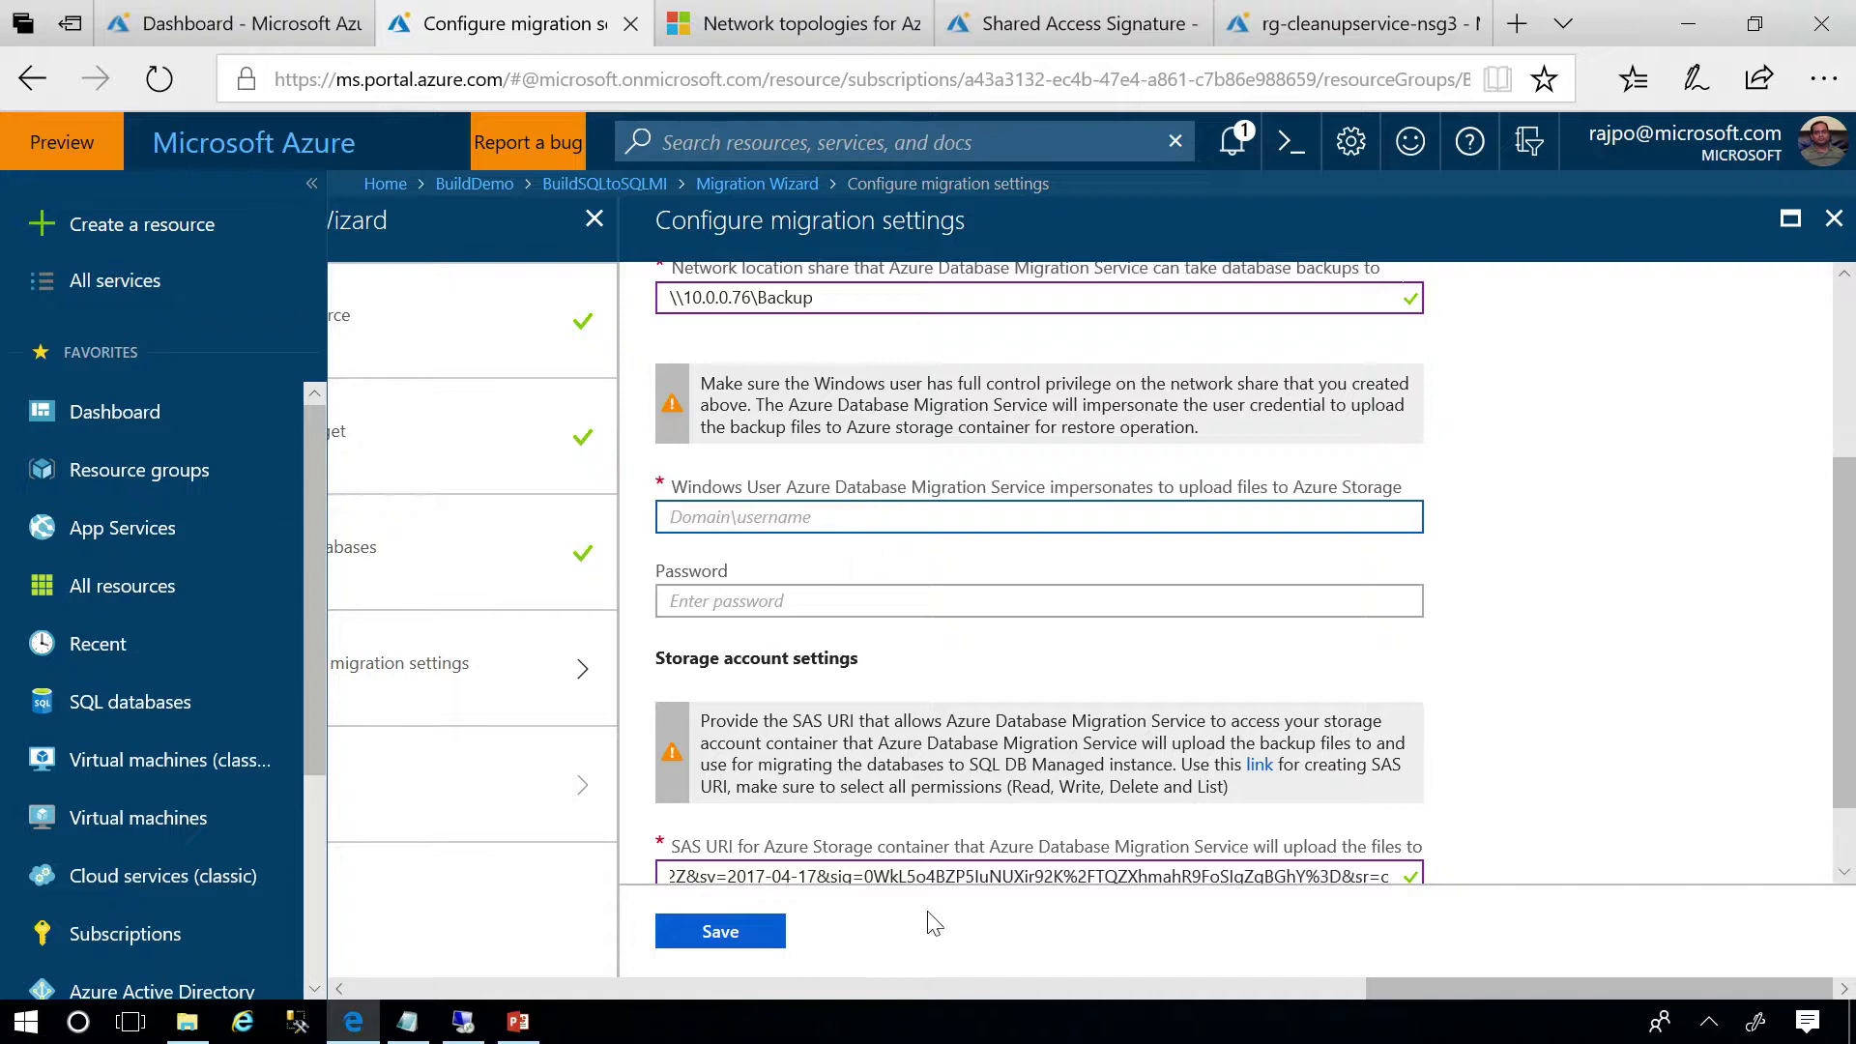
click(407, 1022)
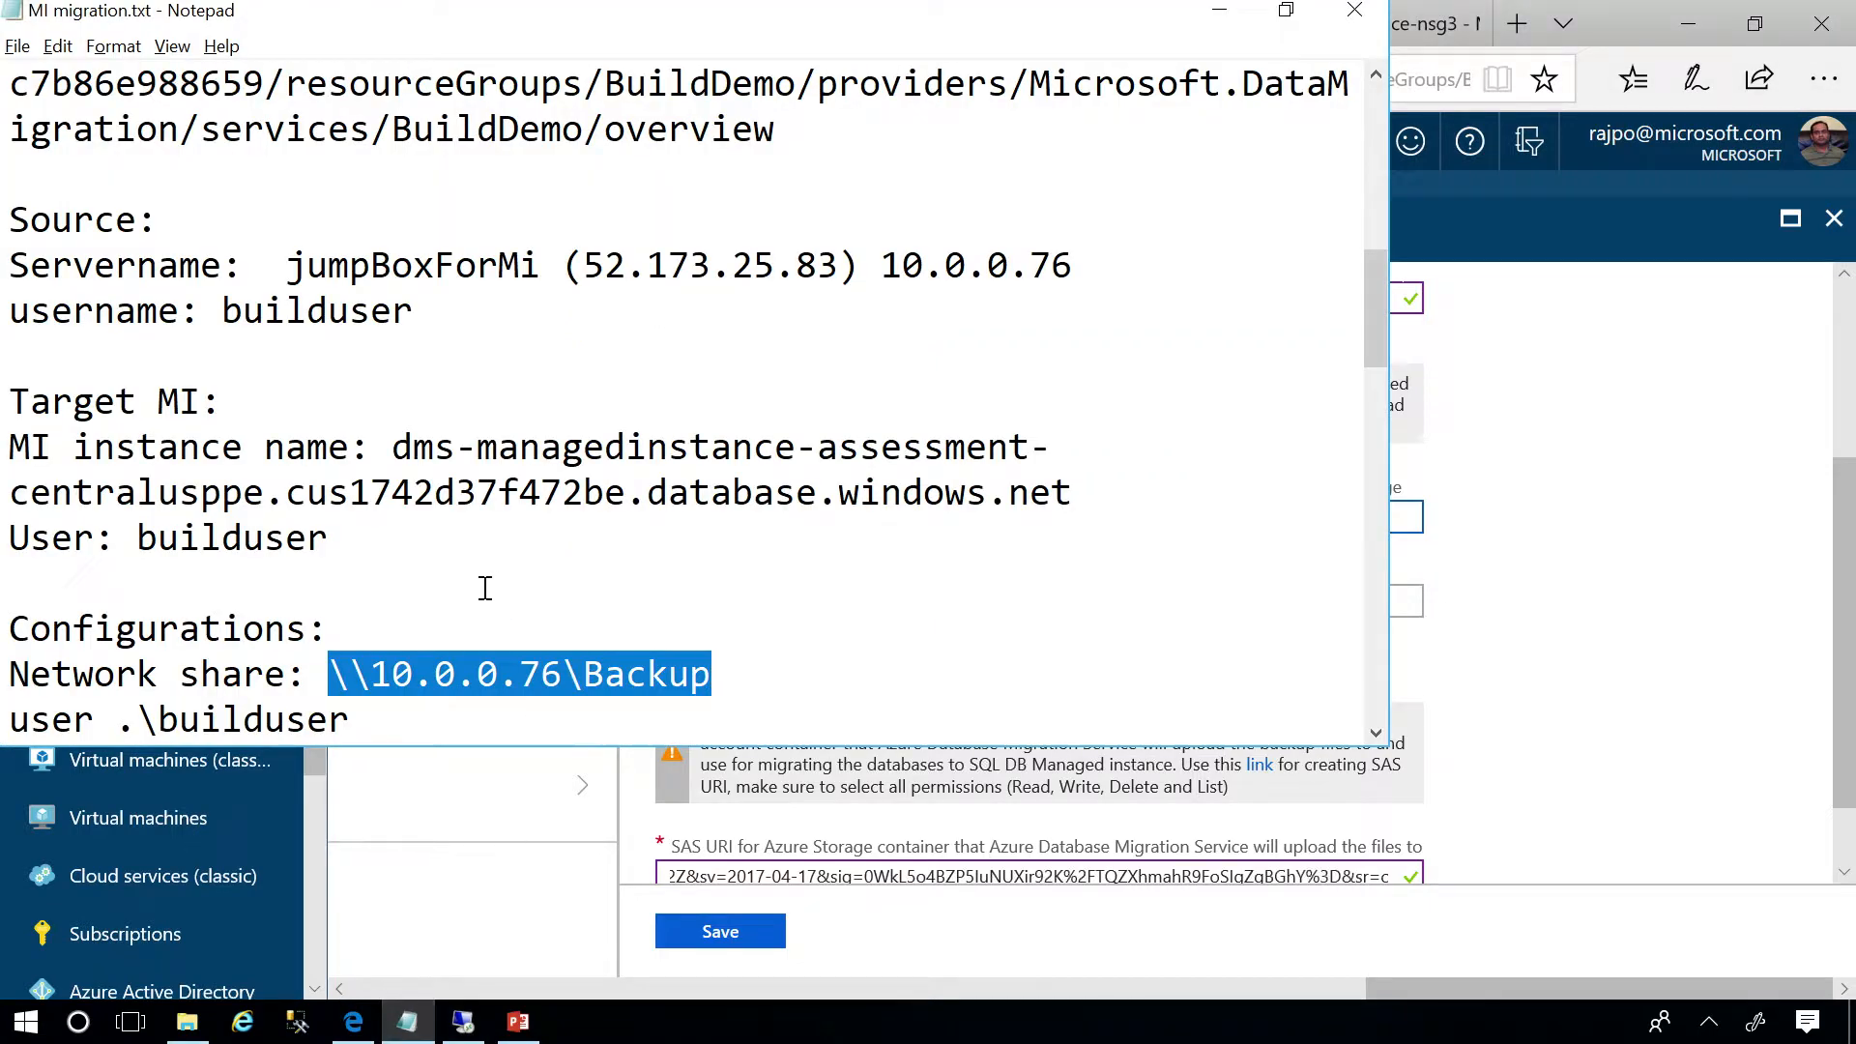
scroll(485, 589, down, 1)
drag(356, 583, 123, 583)
key(ctrl+c)
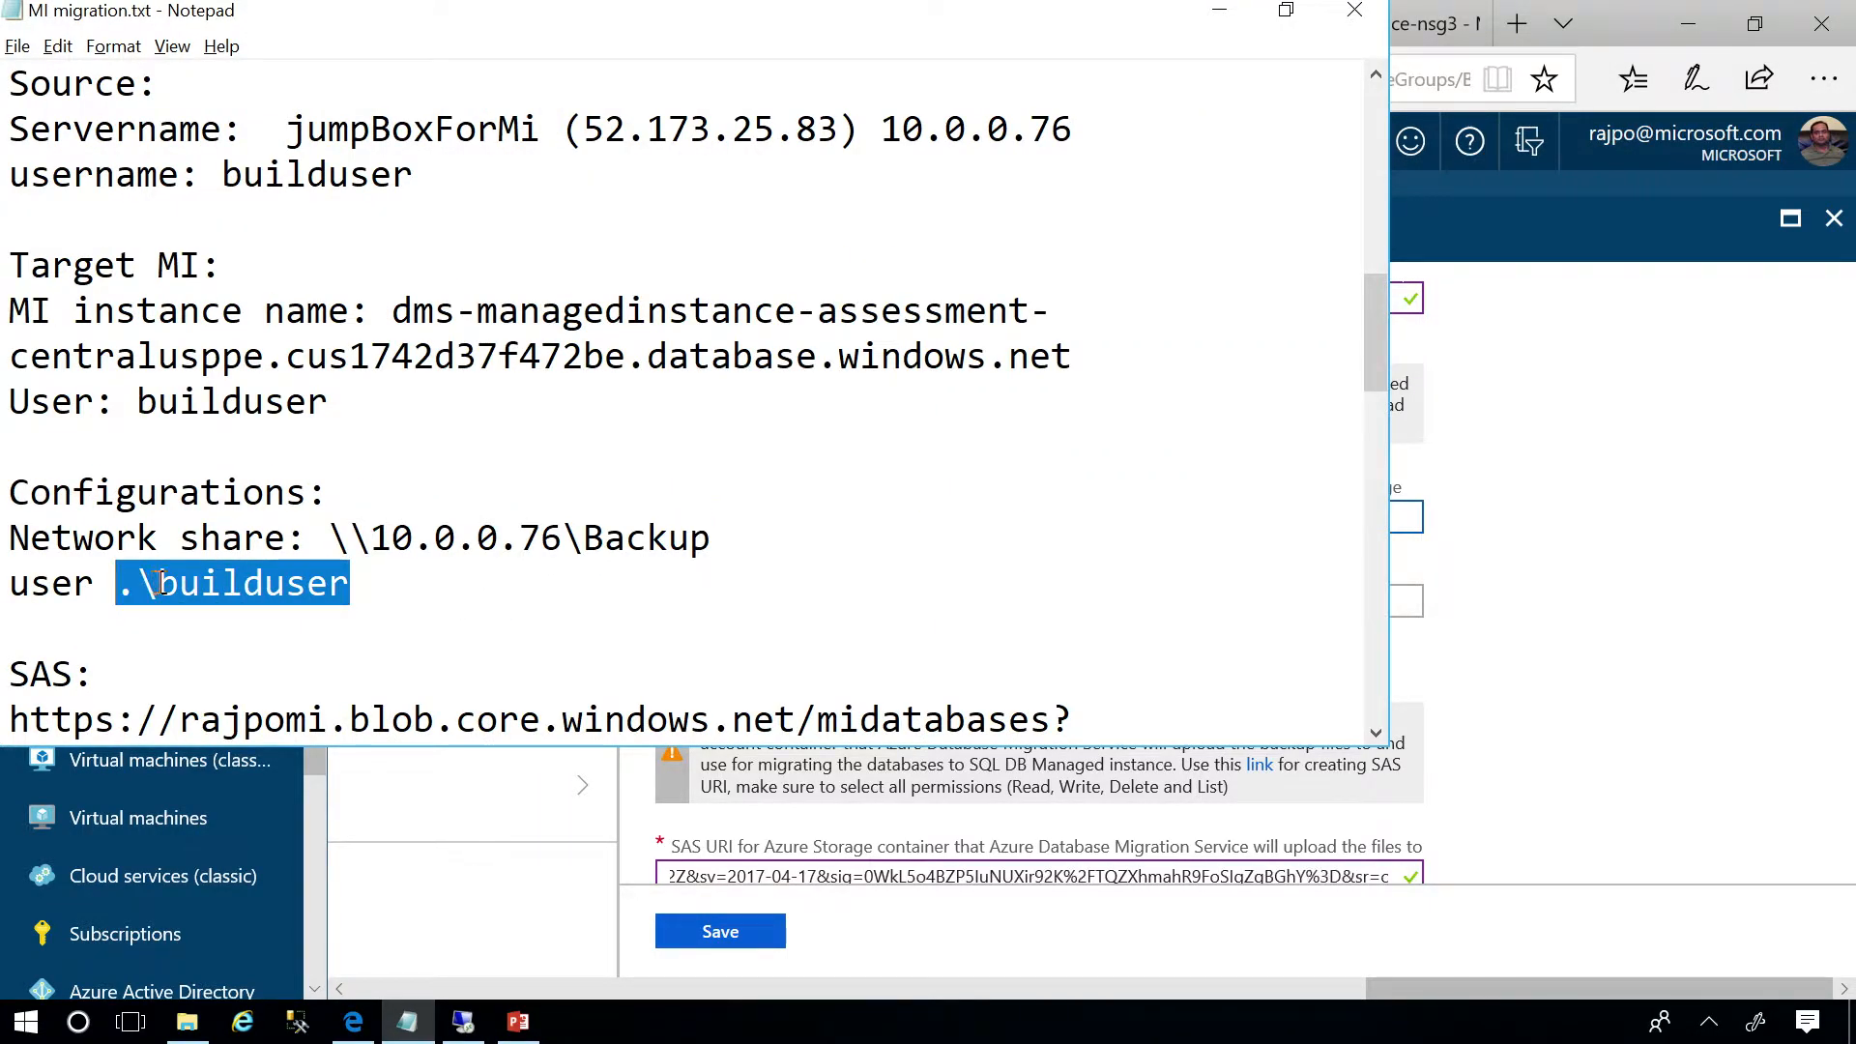
key(alt+Tab)
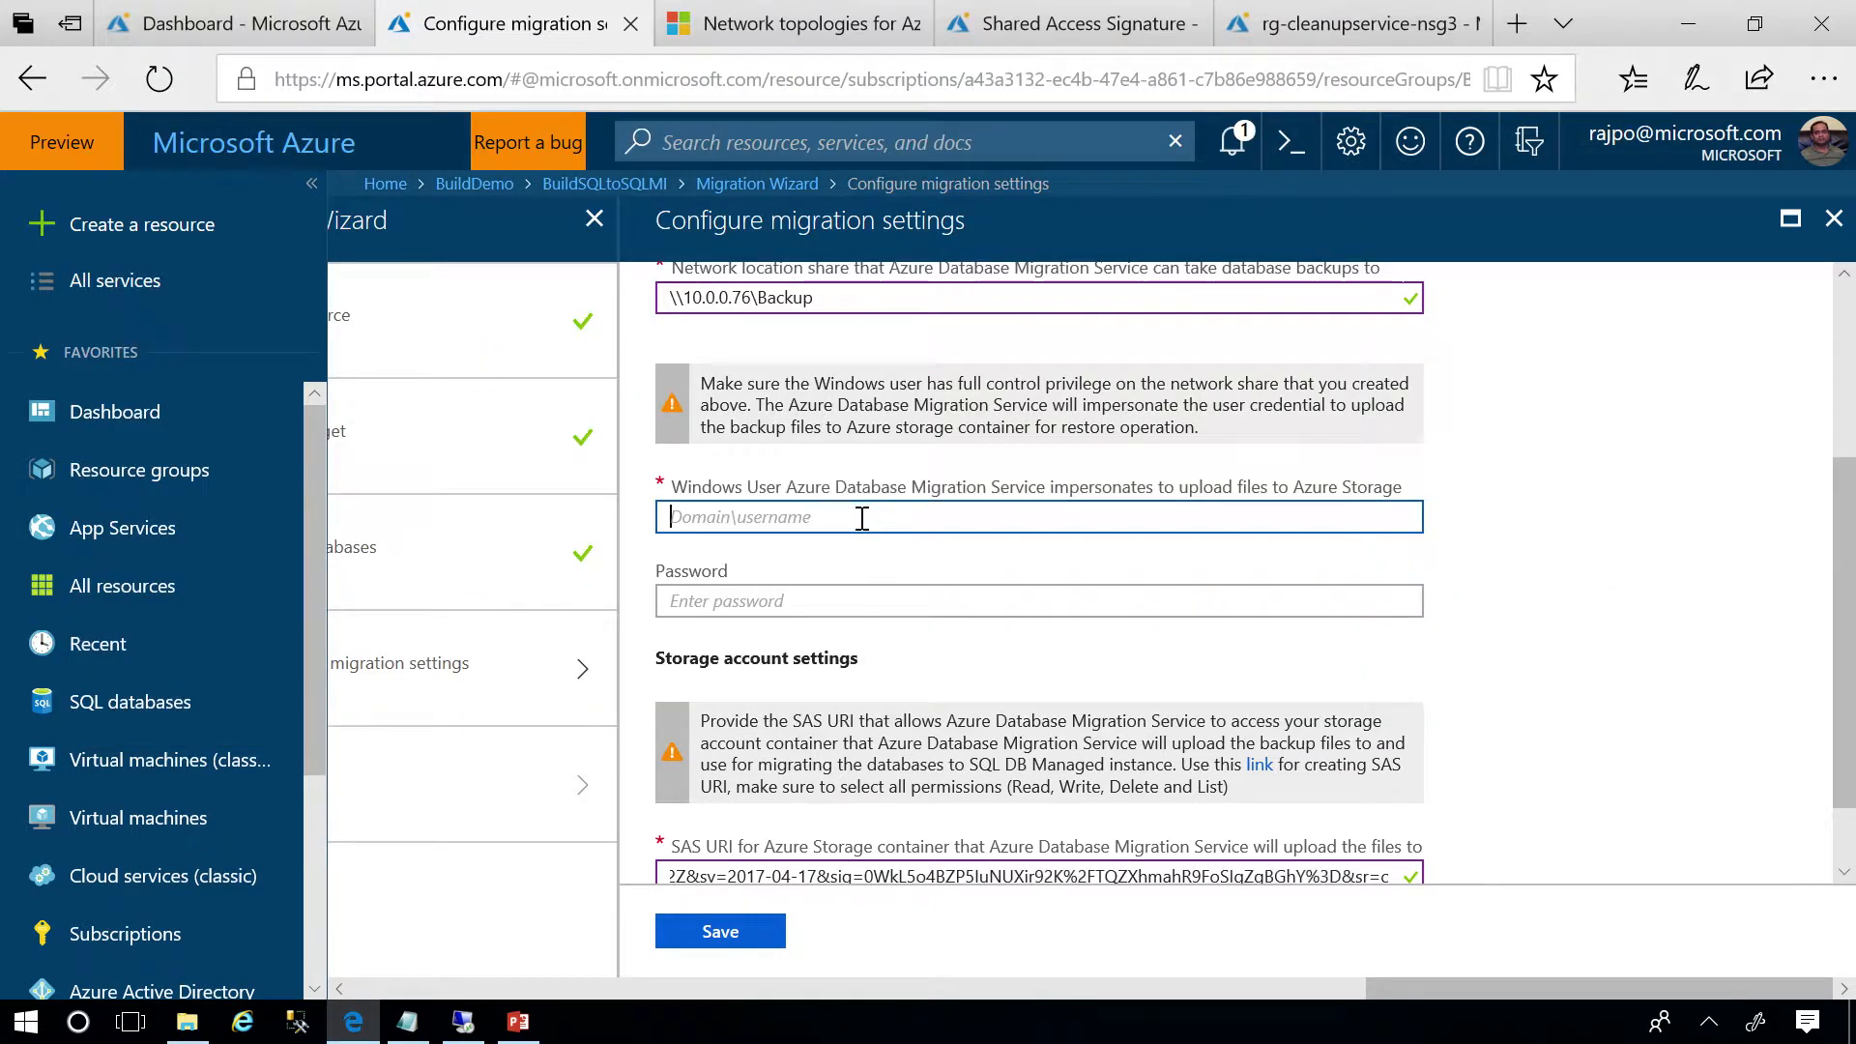
key(ctrl+v)
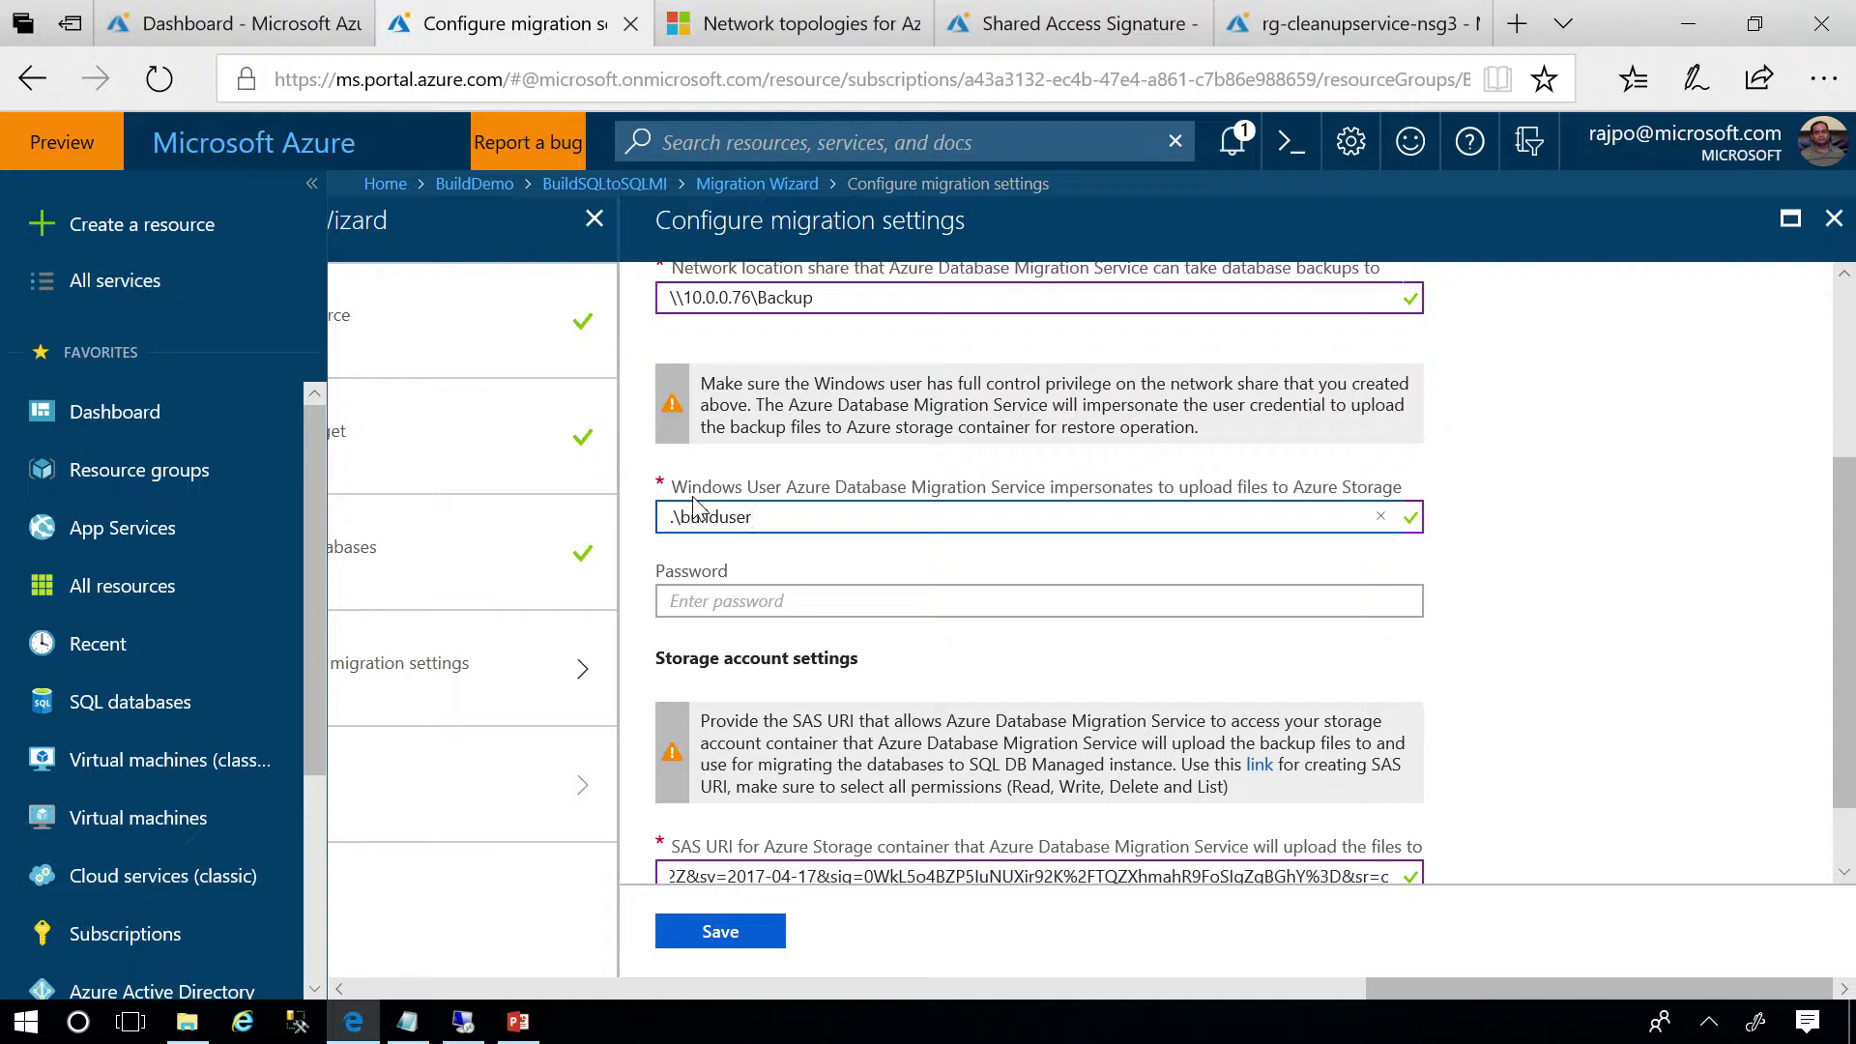
click(695, 603)
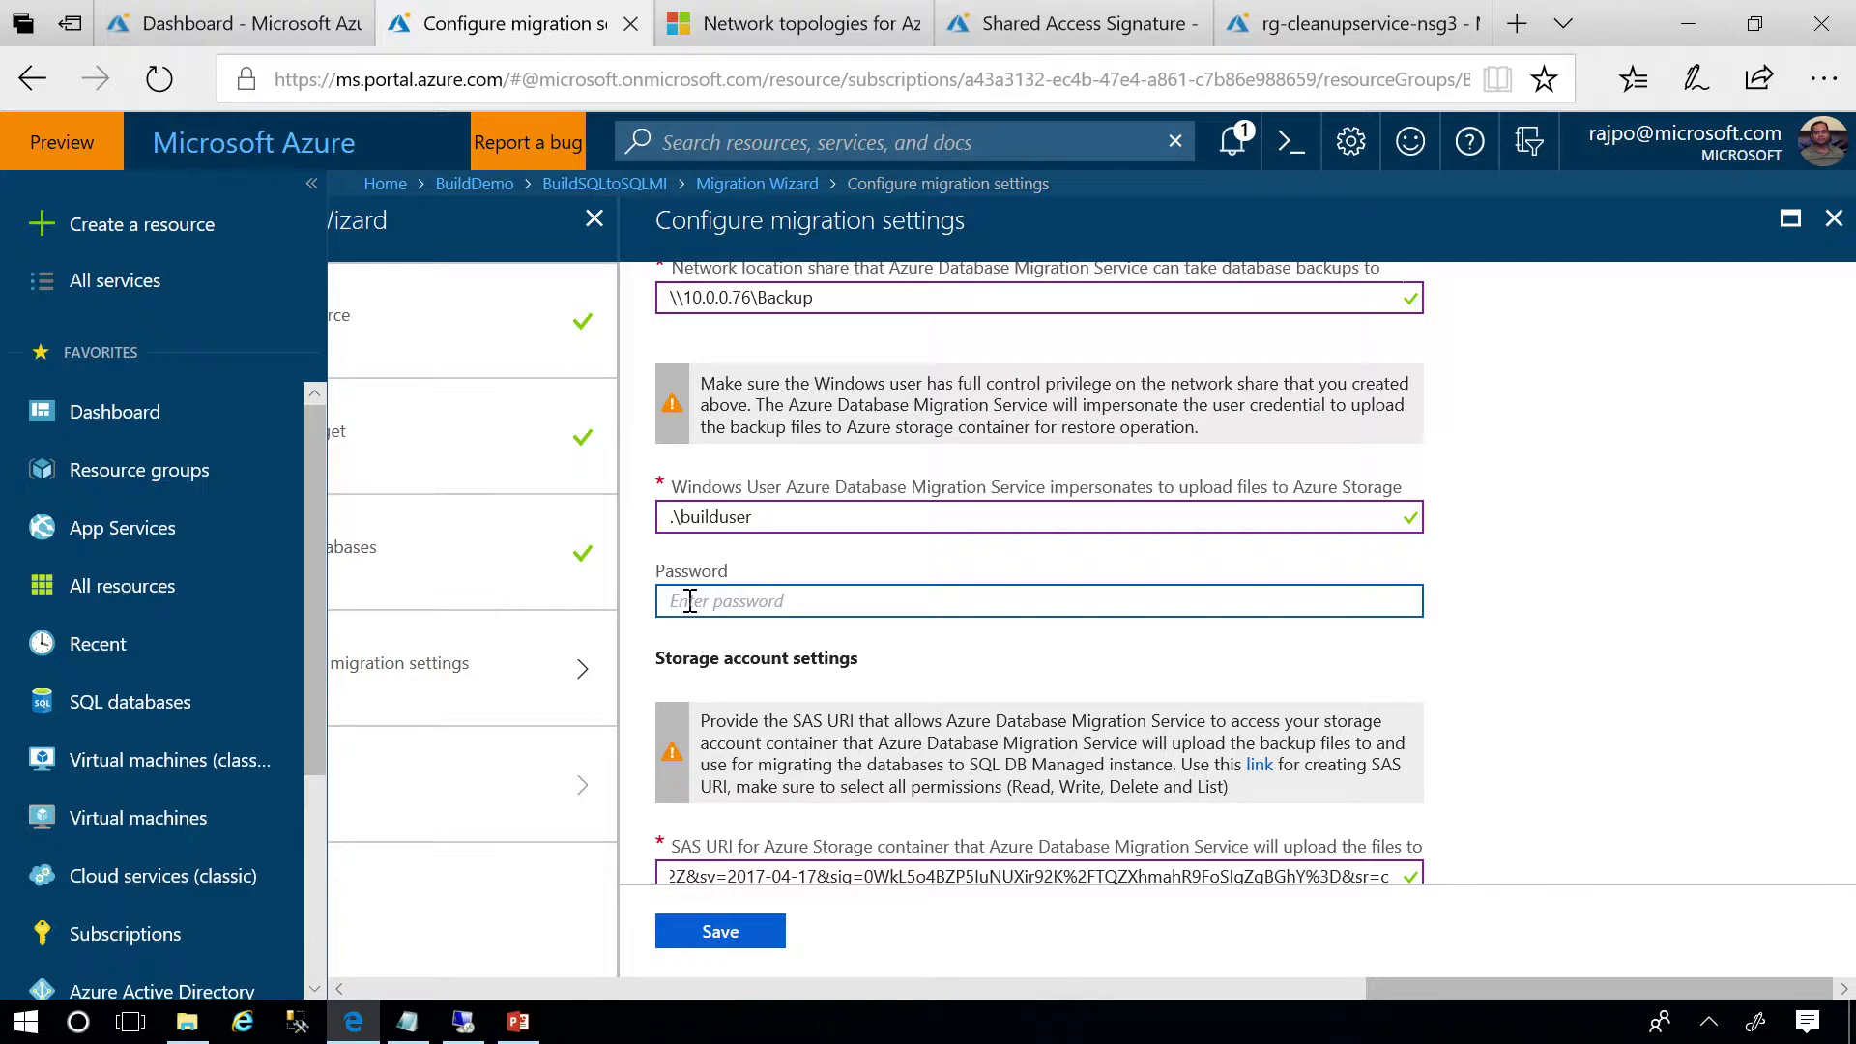
text(••••••••••)
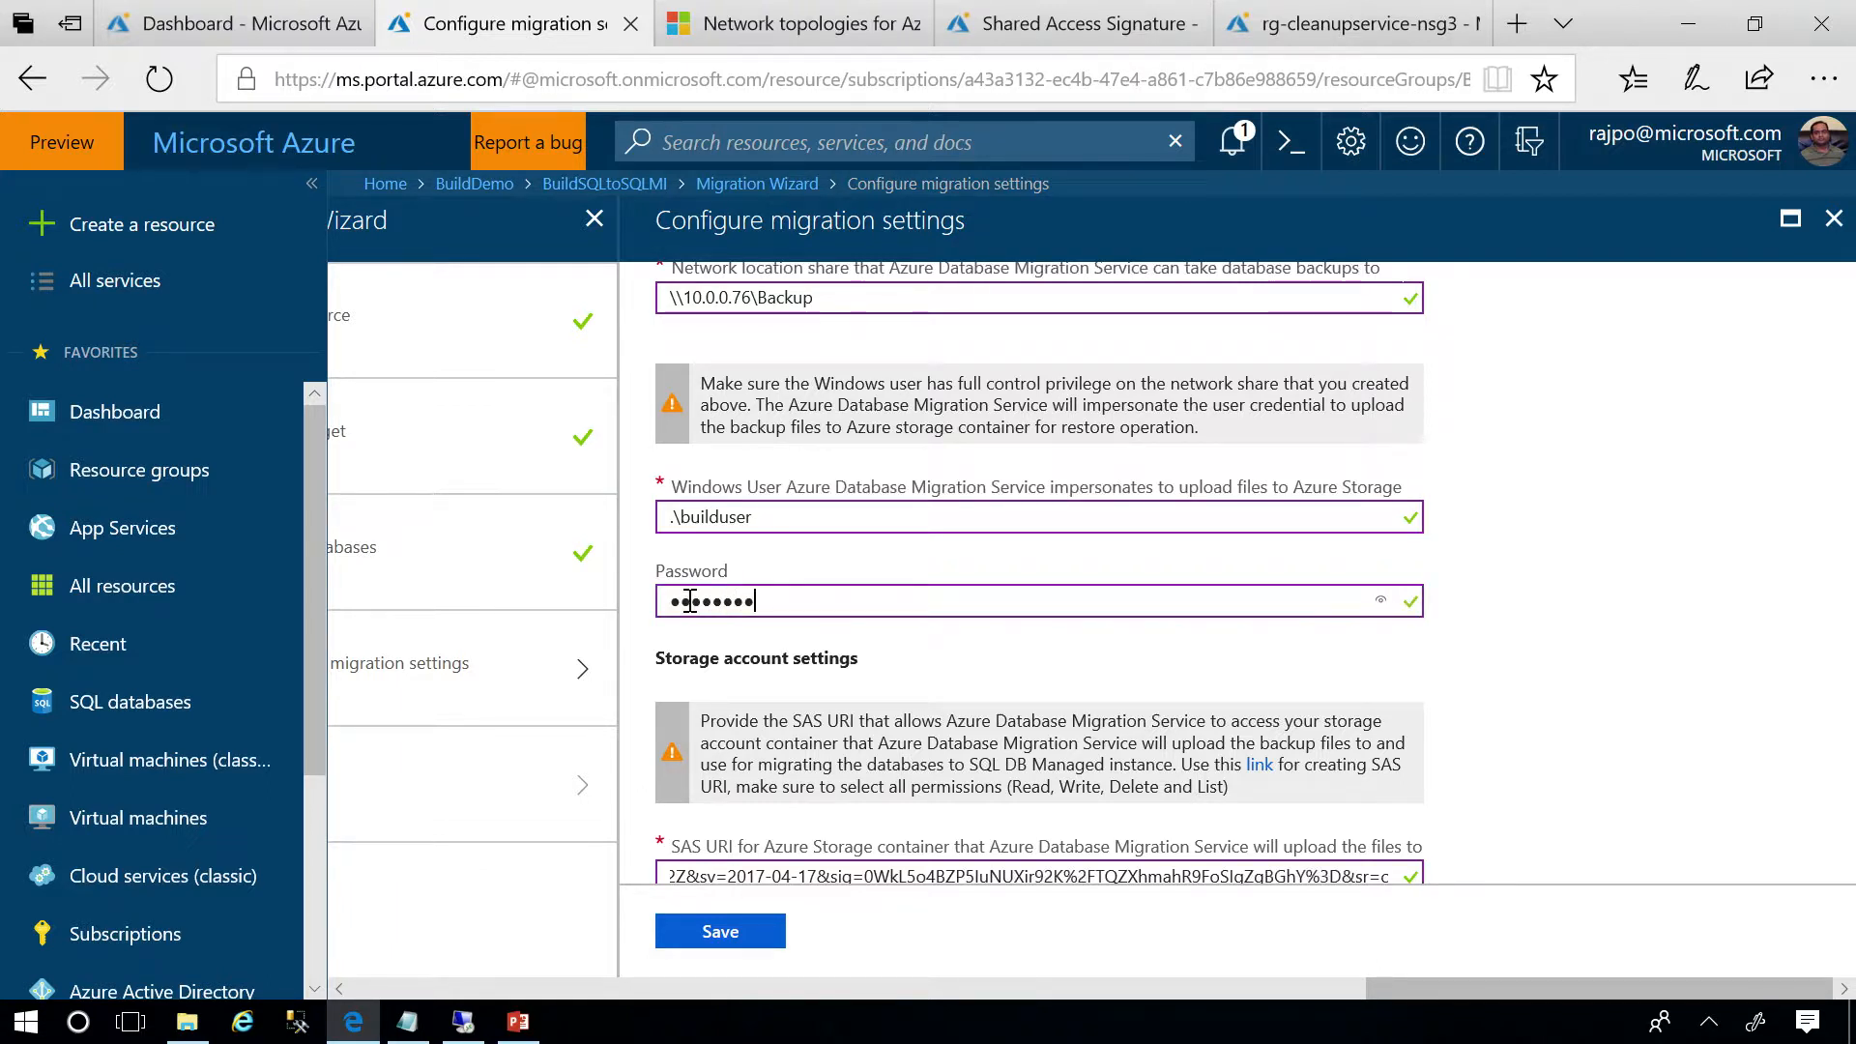
key(BackSpace)
key(BackSpace)
key(BackSpace)
key(BackSpace)
key(BackSpace)
key(BackSpace)
key(BackSpace)
key(BackSpace)
key(BackSpace)
key(BackSpace)
key(BackSpace)
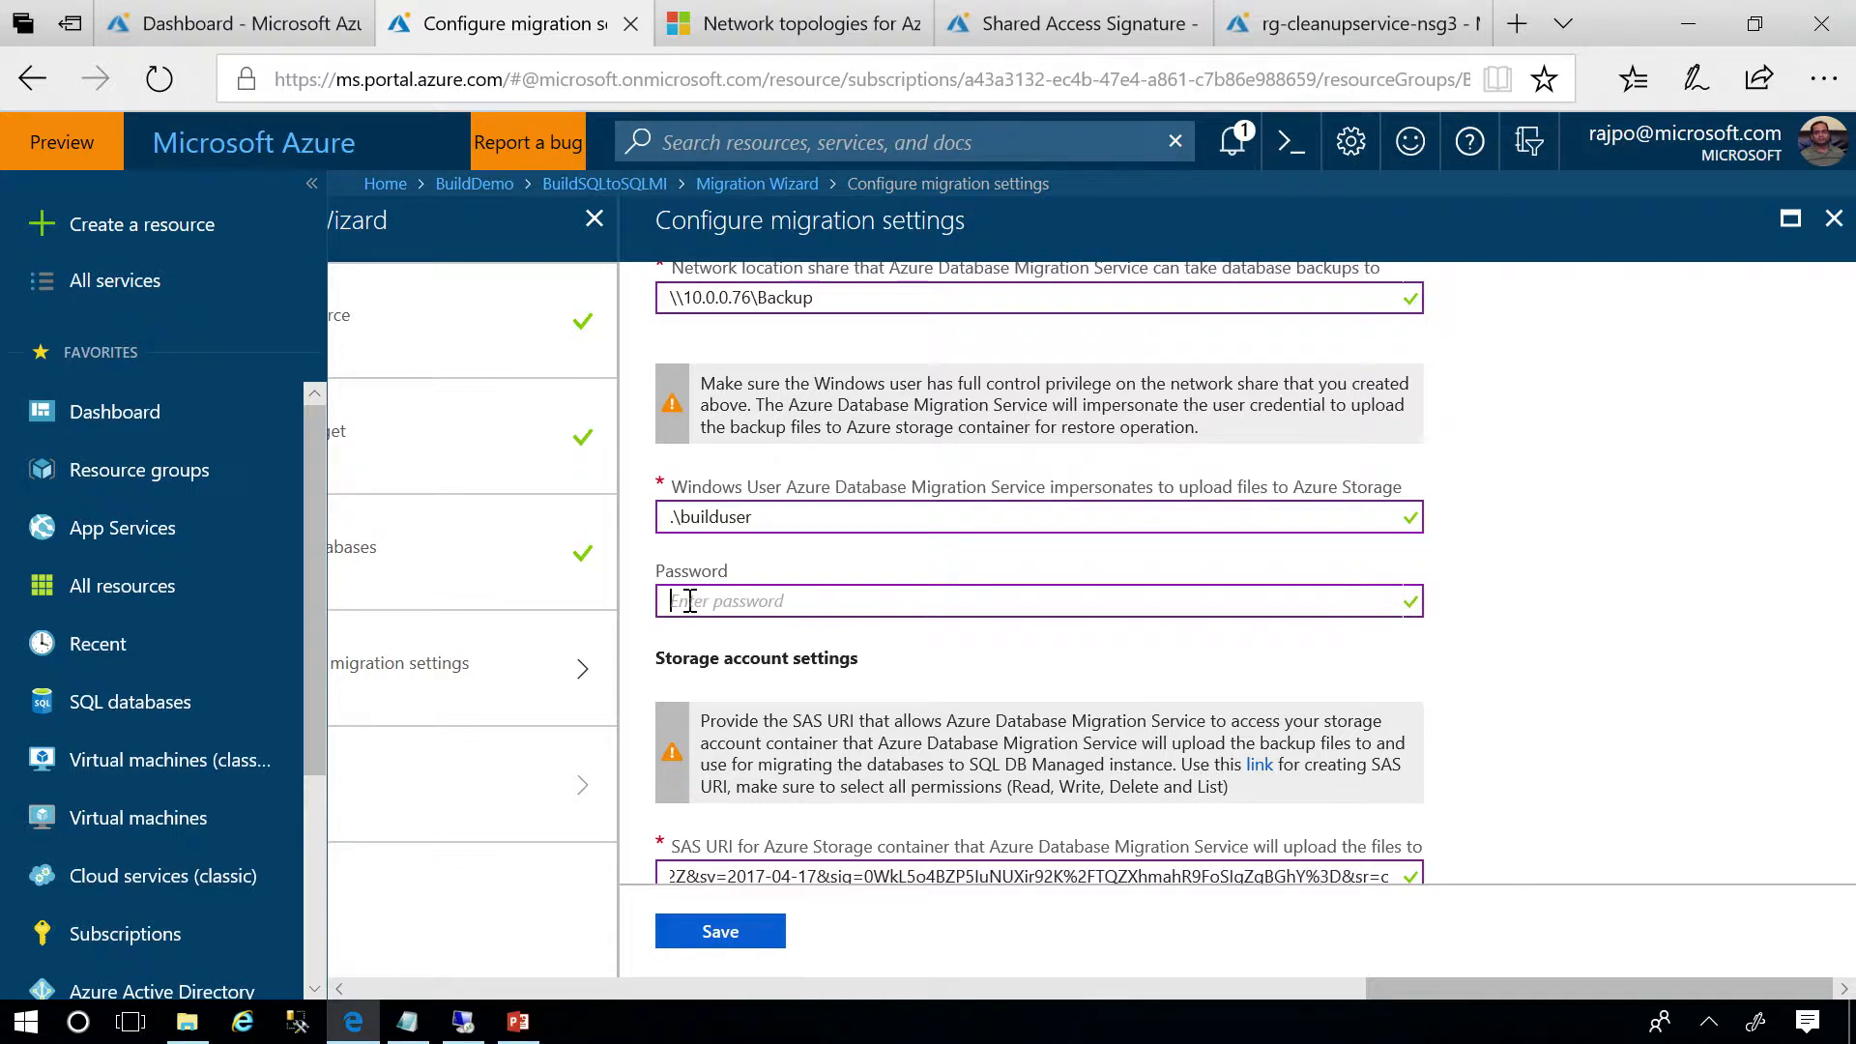
Enter the Windows user's password for the backup upload and save the migration settings.
text(••••••)
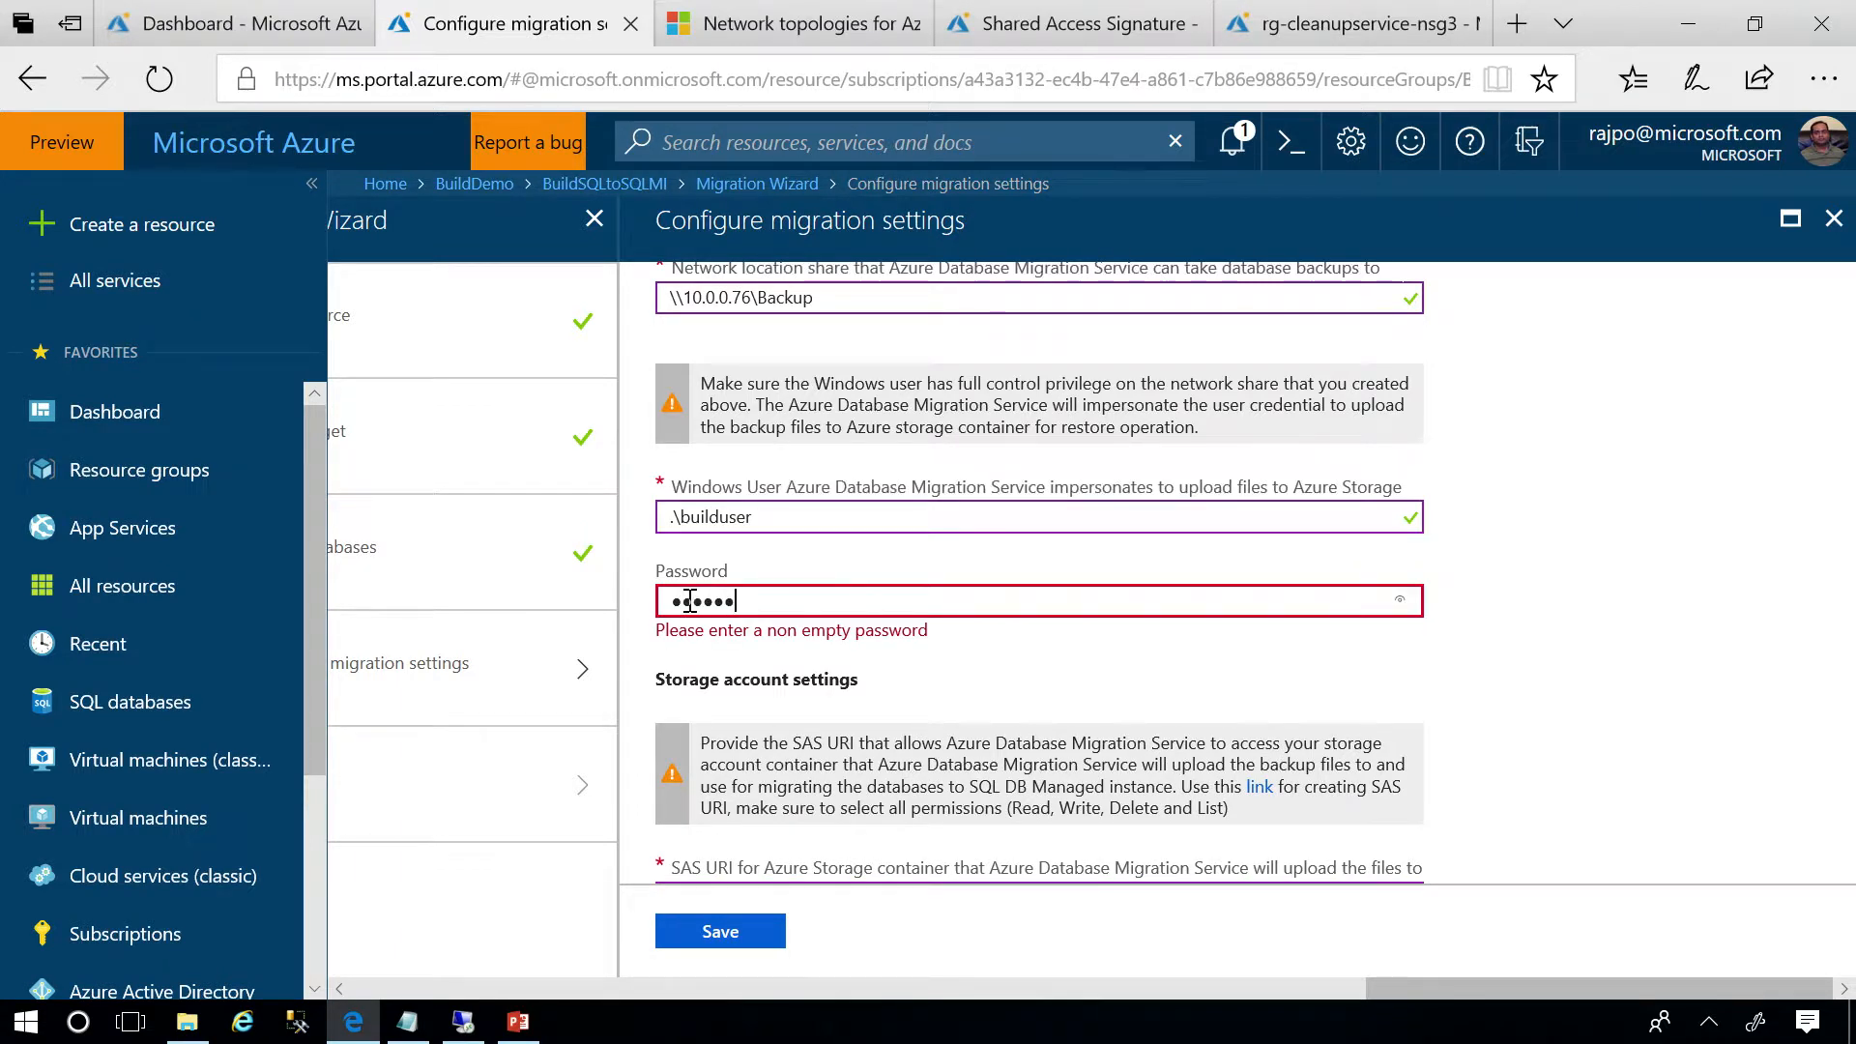
text(•••••••)
scroll(1003, 767, down, 1)
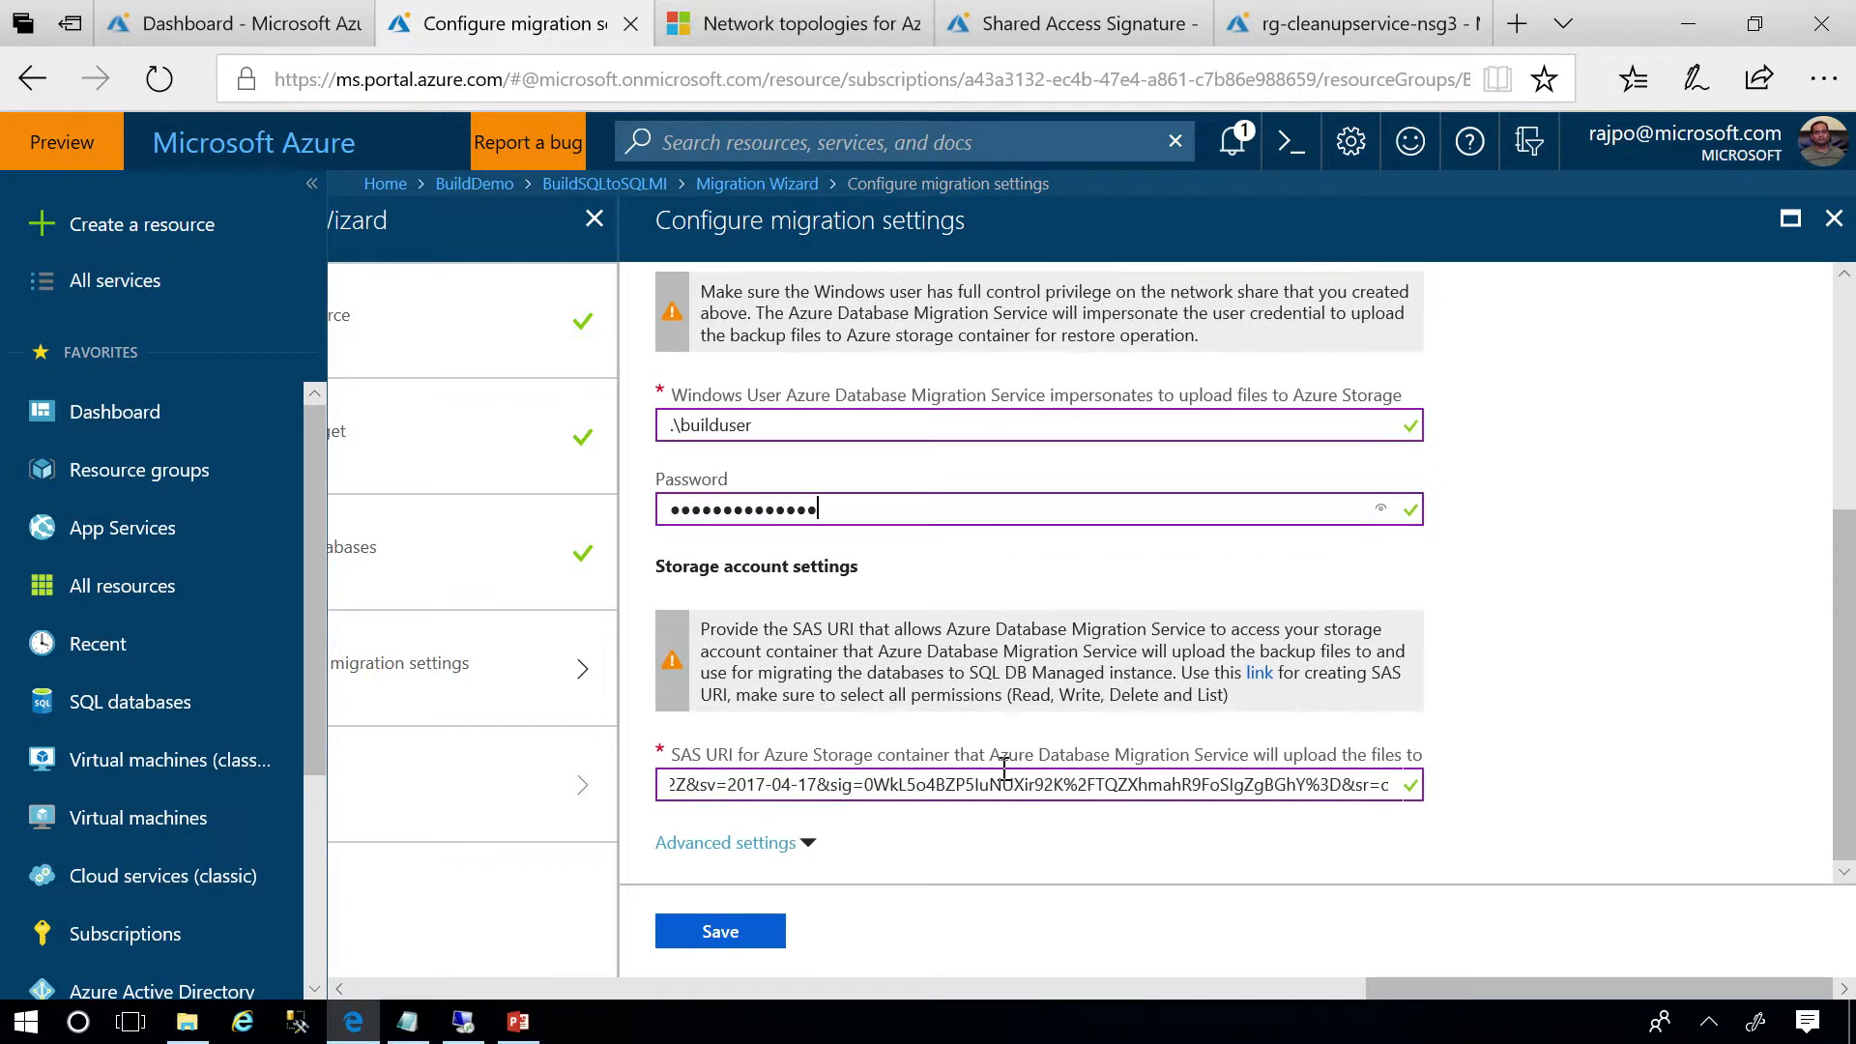
scroll(1013, 770, up, 2)
scroll(1013, 771, down, 2)
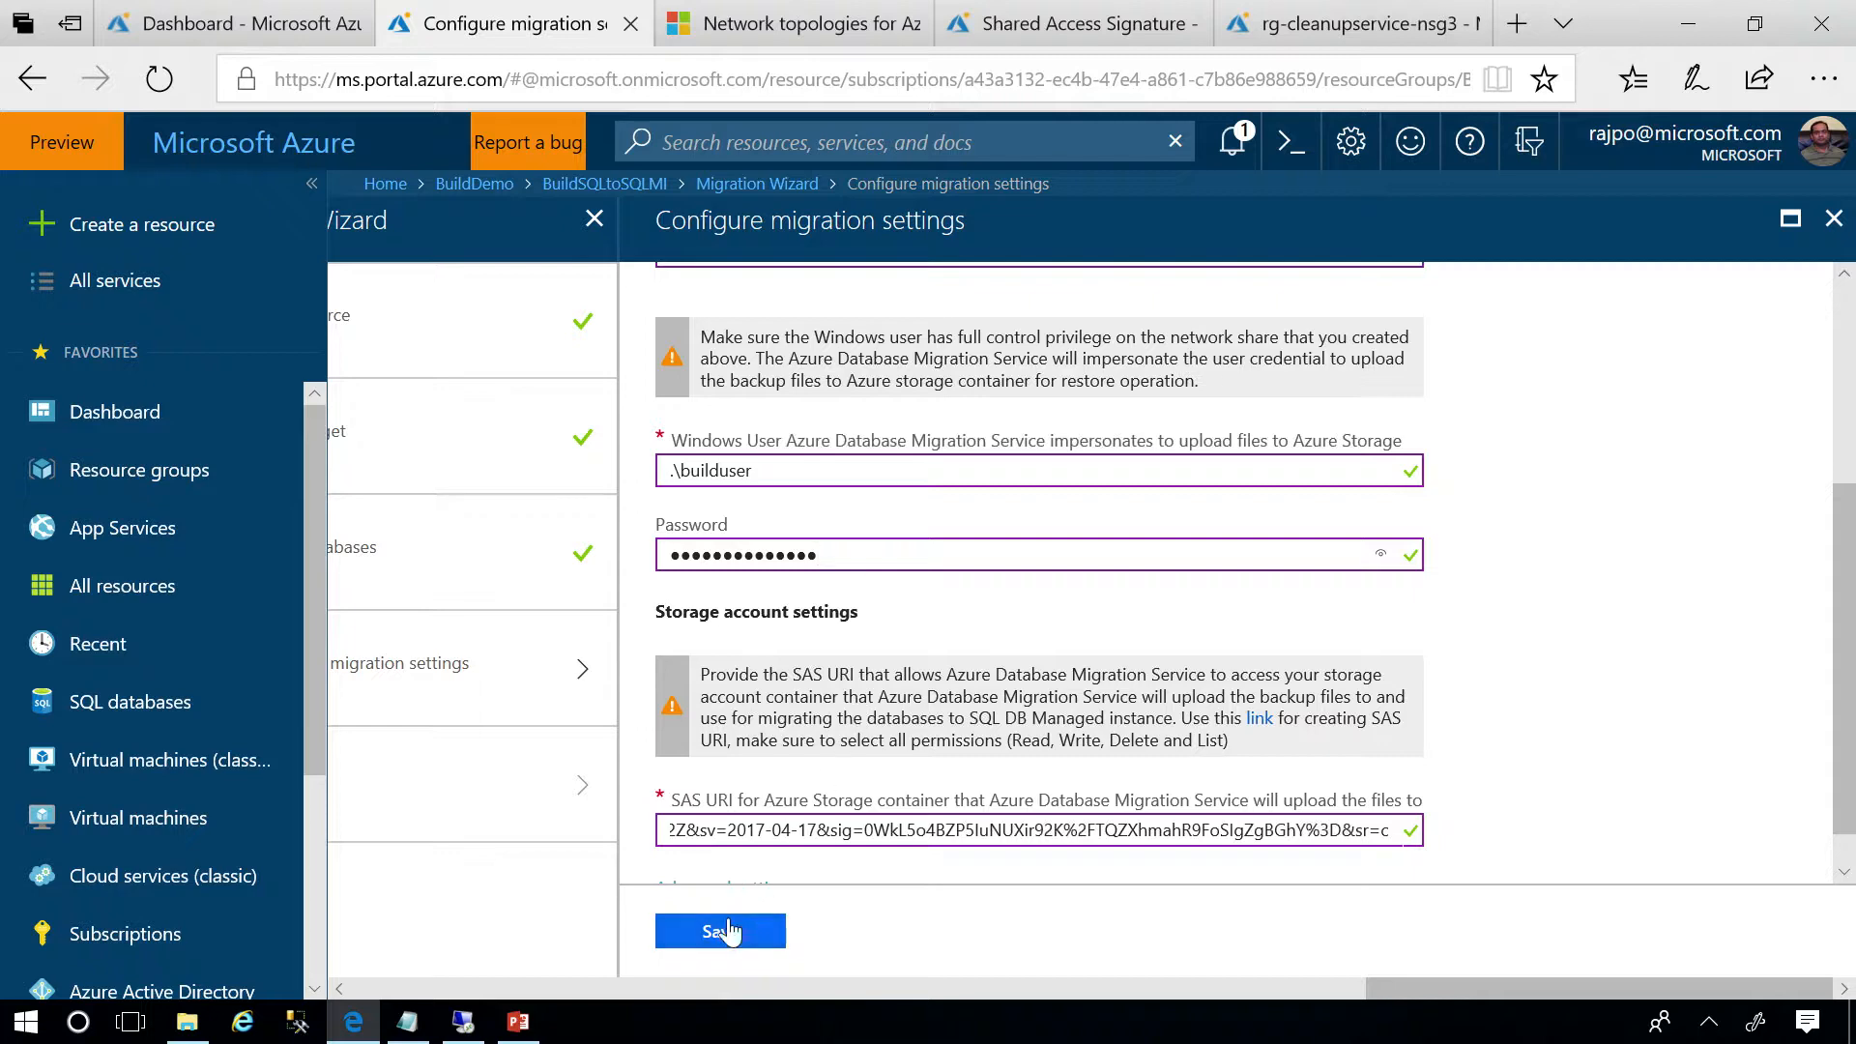
click(708, 938)
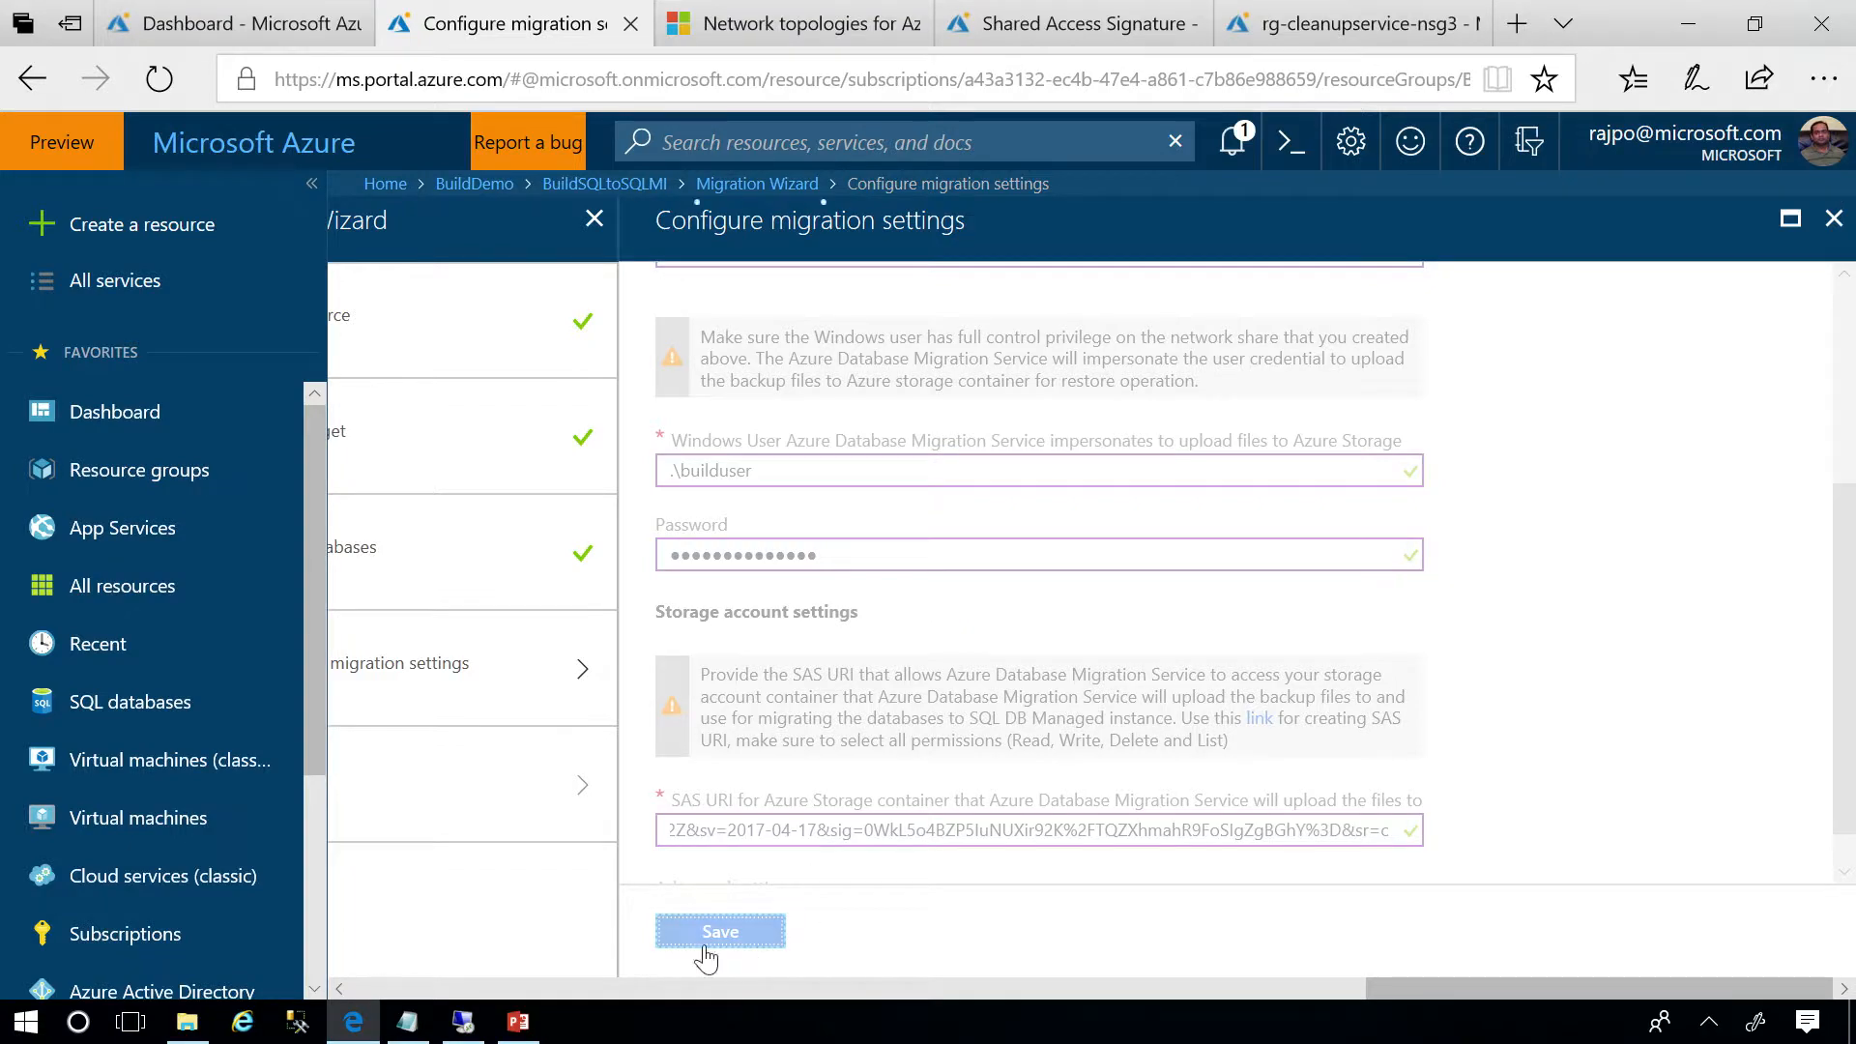
Switch to the remote desktop session, dismiss the Backup folder's File Sharing and Properties dialogs without changes, and minimize the session.
click(457, 1033)
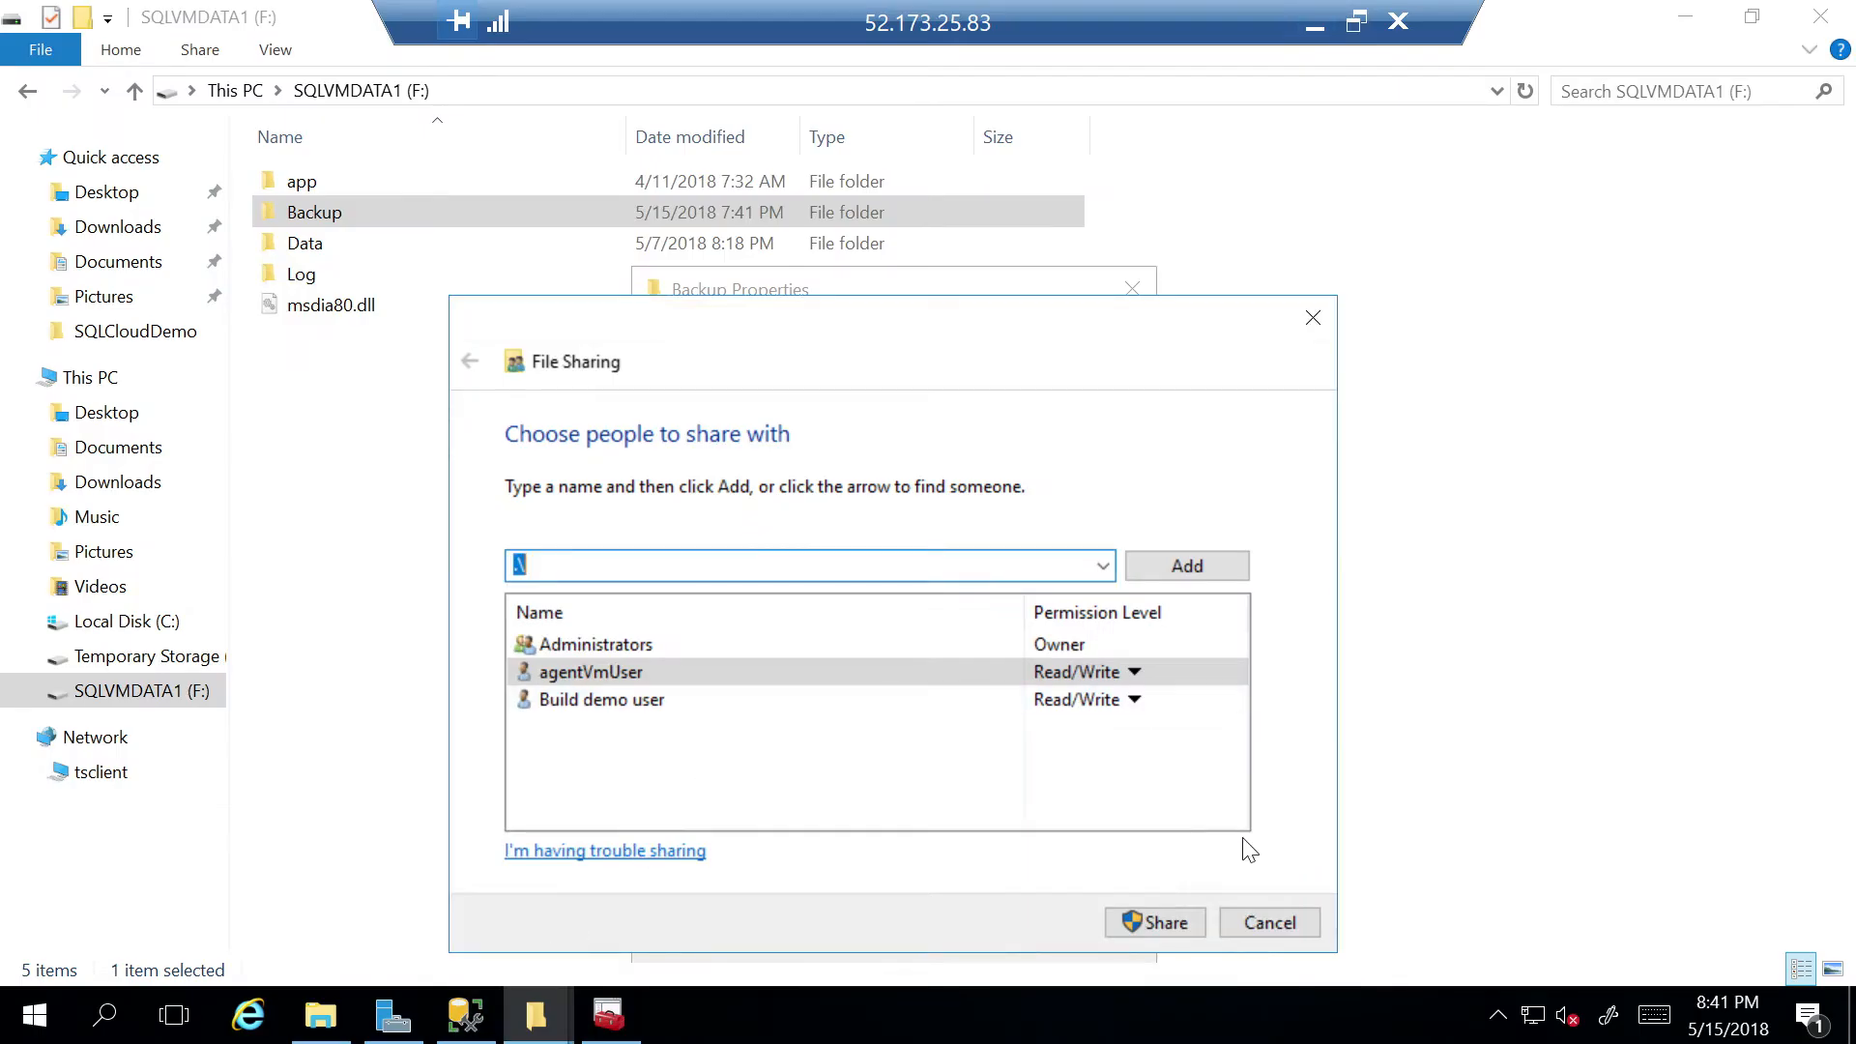
click(1278, 930)
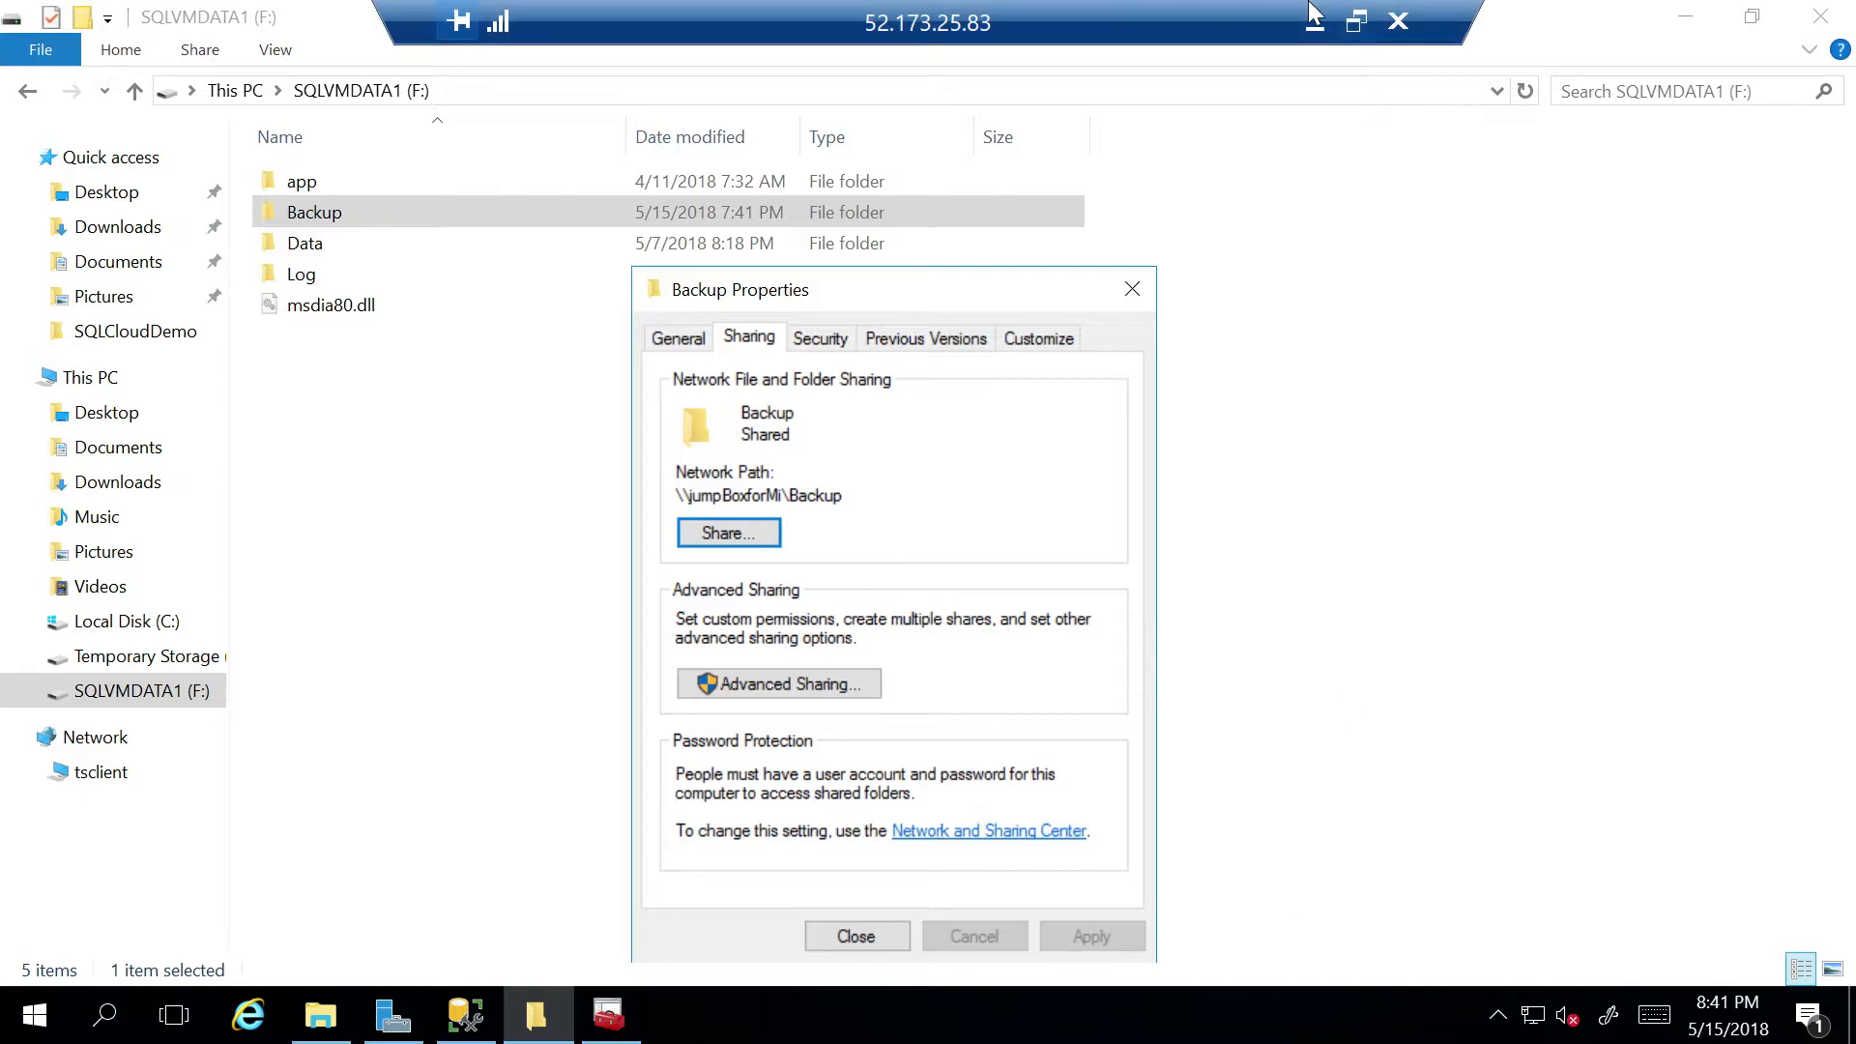
click(856, 936)
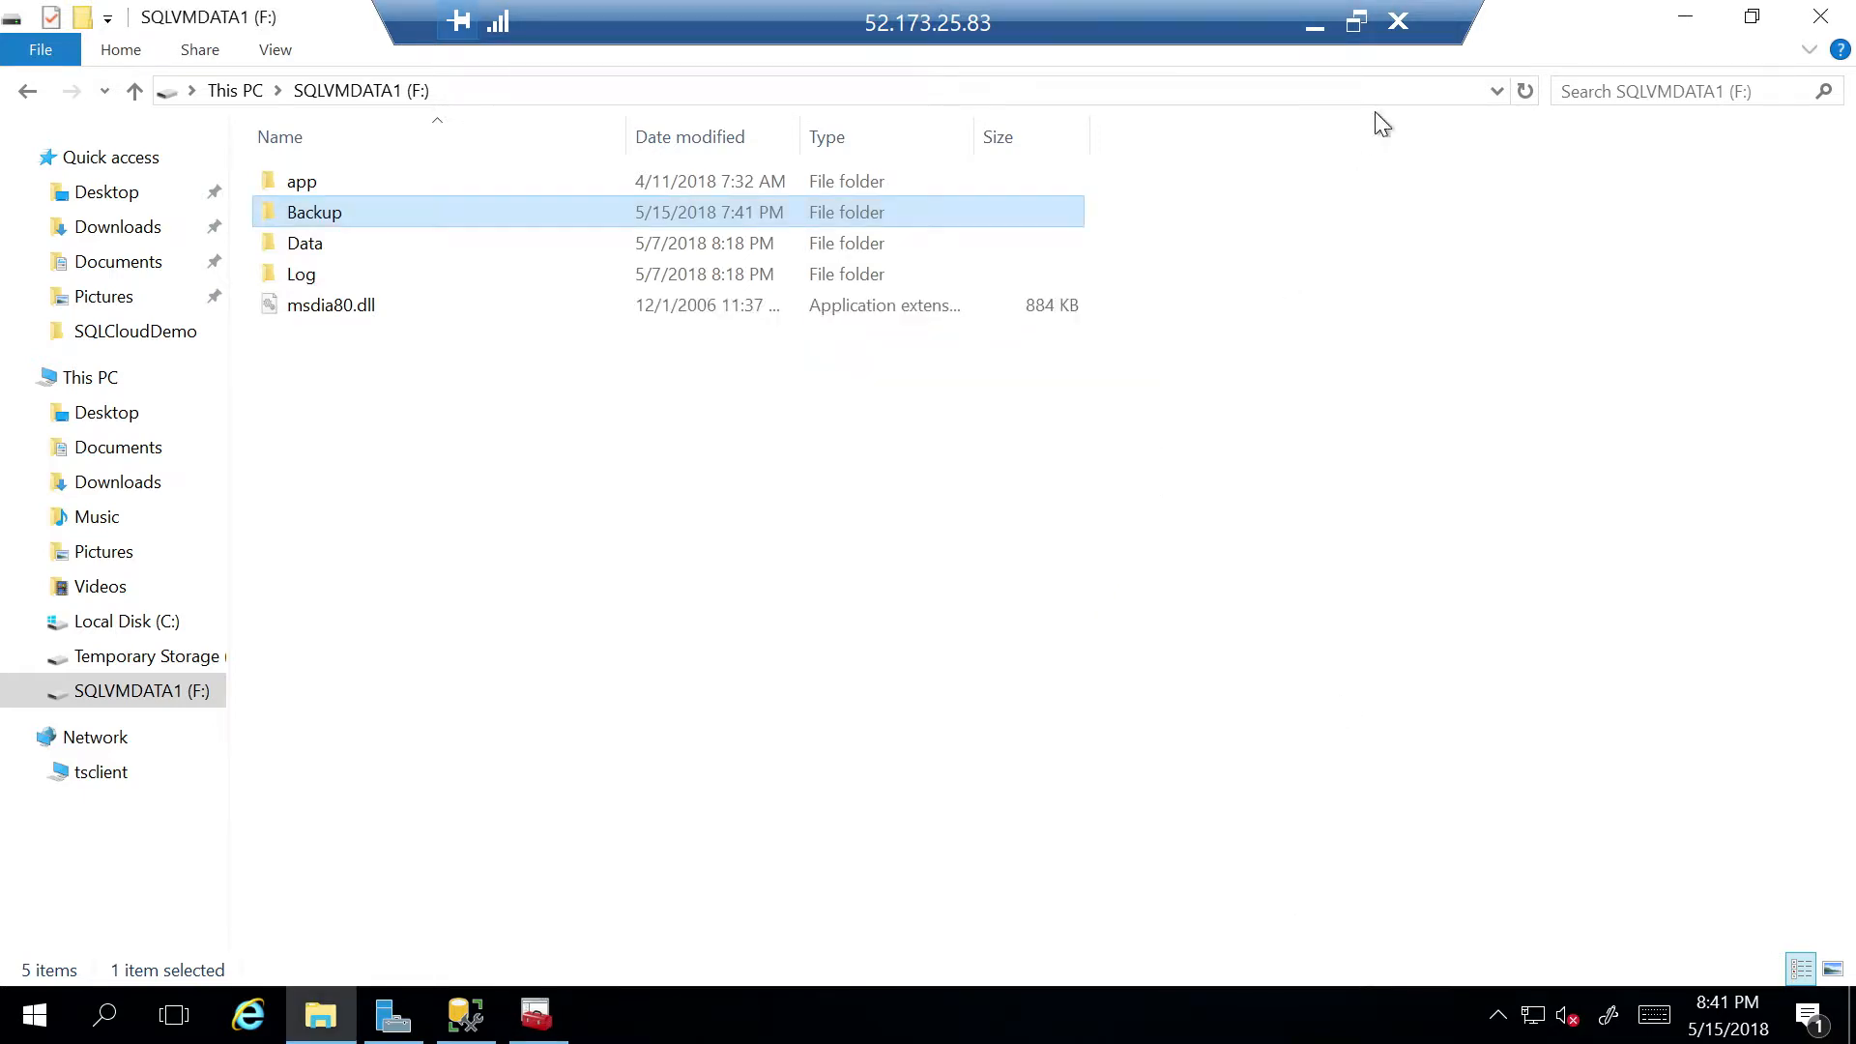
click(1314, 24)
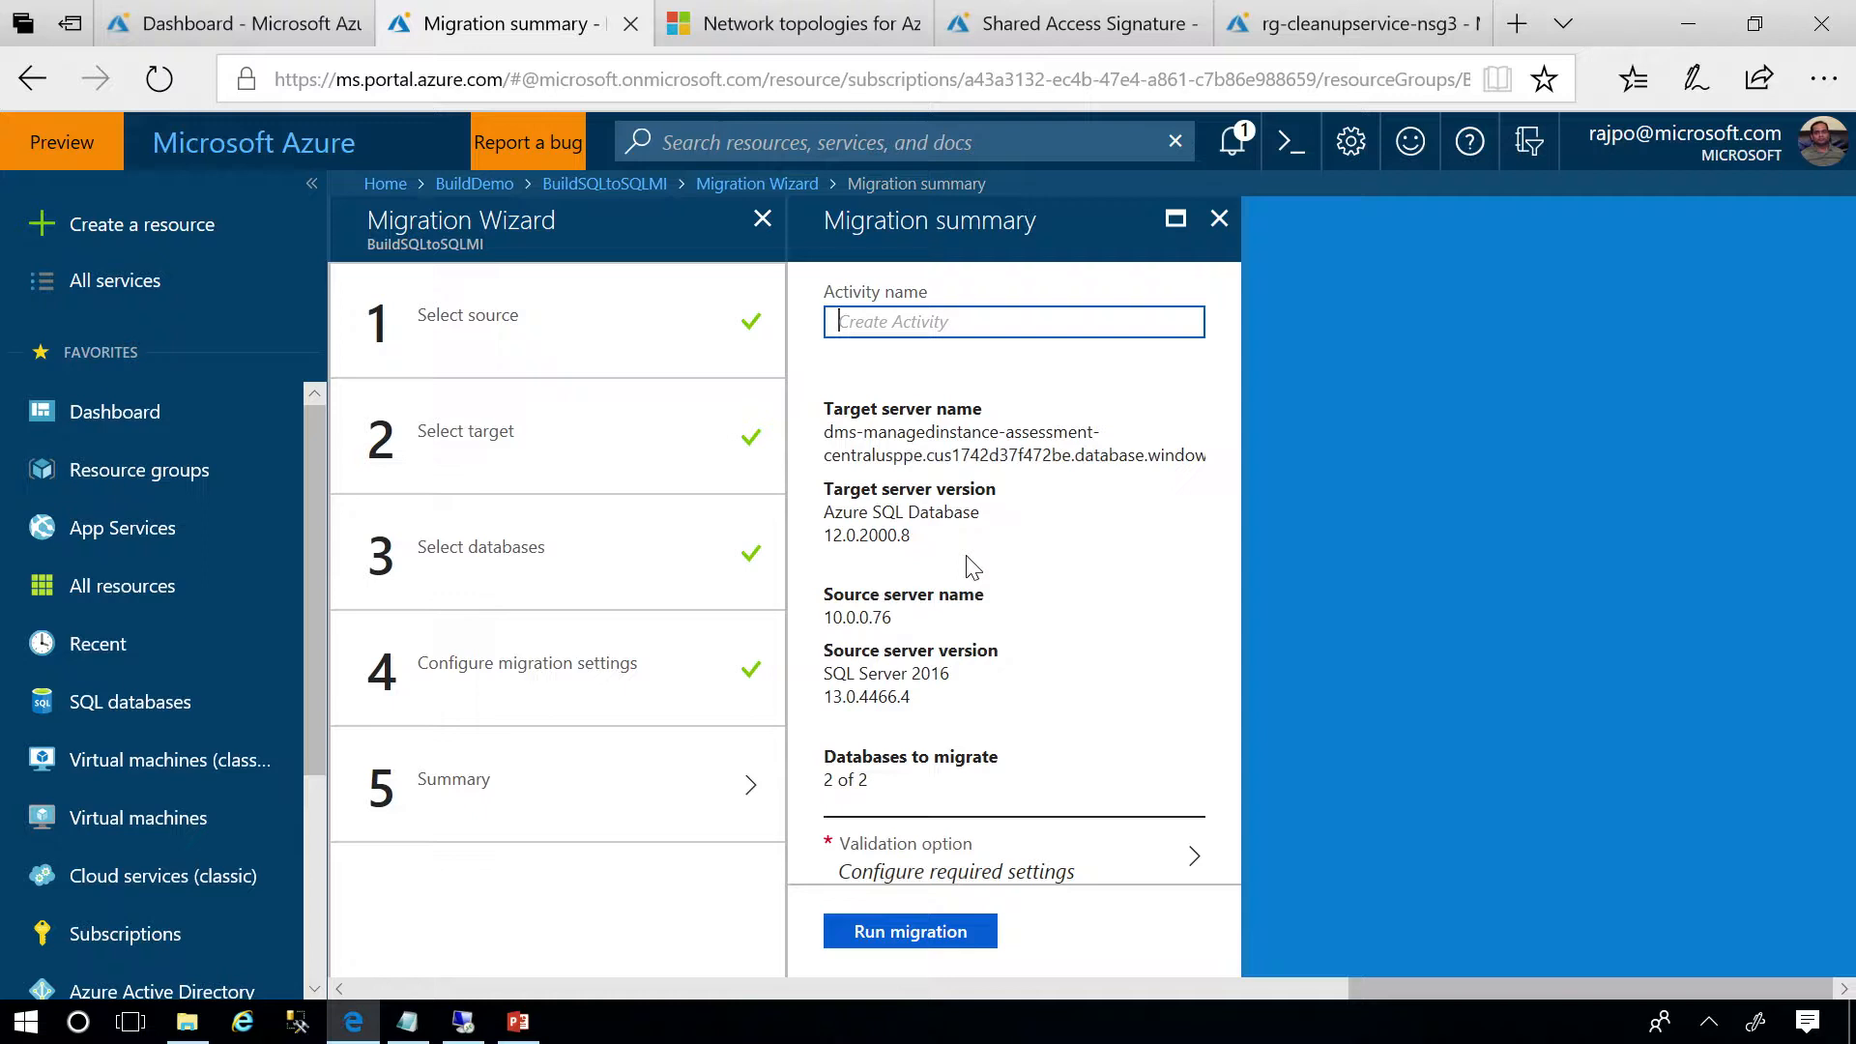
Name the migration activity runmigration and save its validation option as Do not validate my database(s).
text(runmigration)
scroll(1100, 596, down, 1)
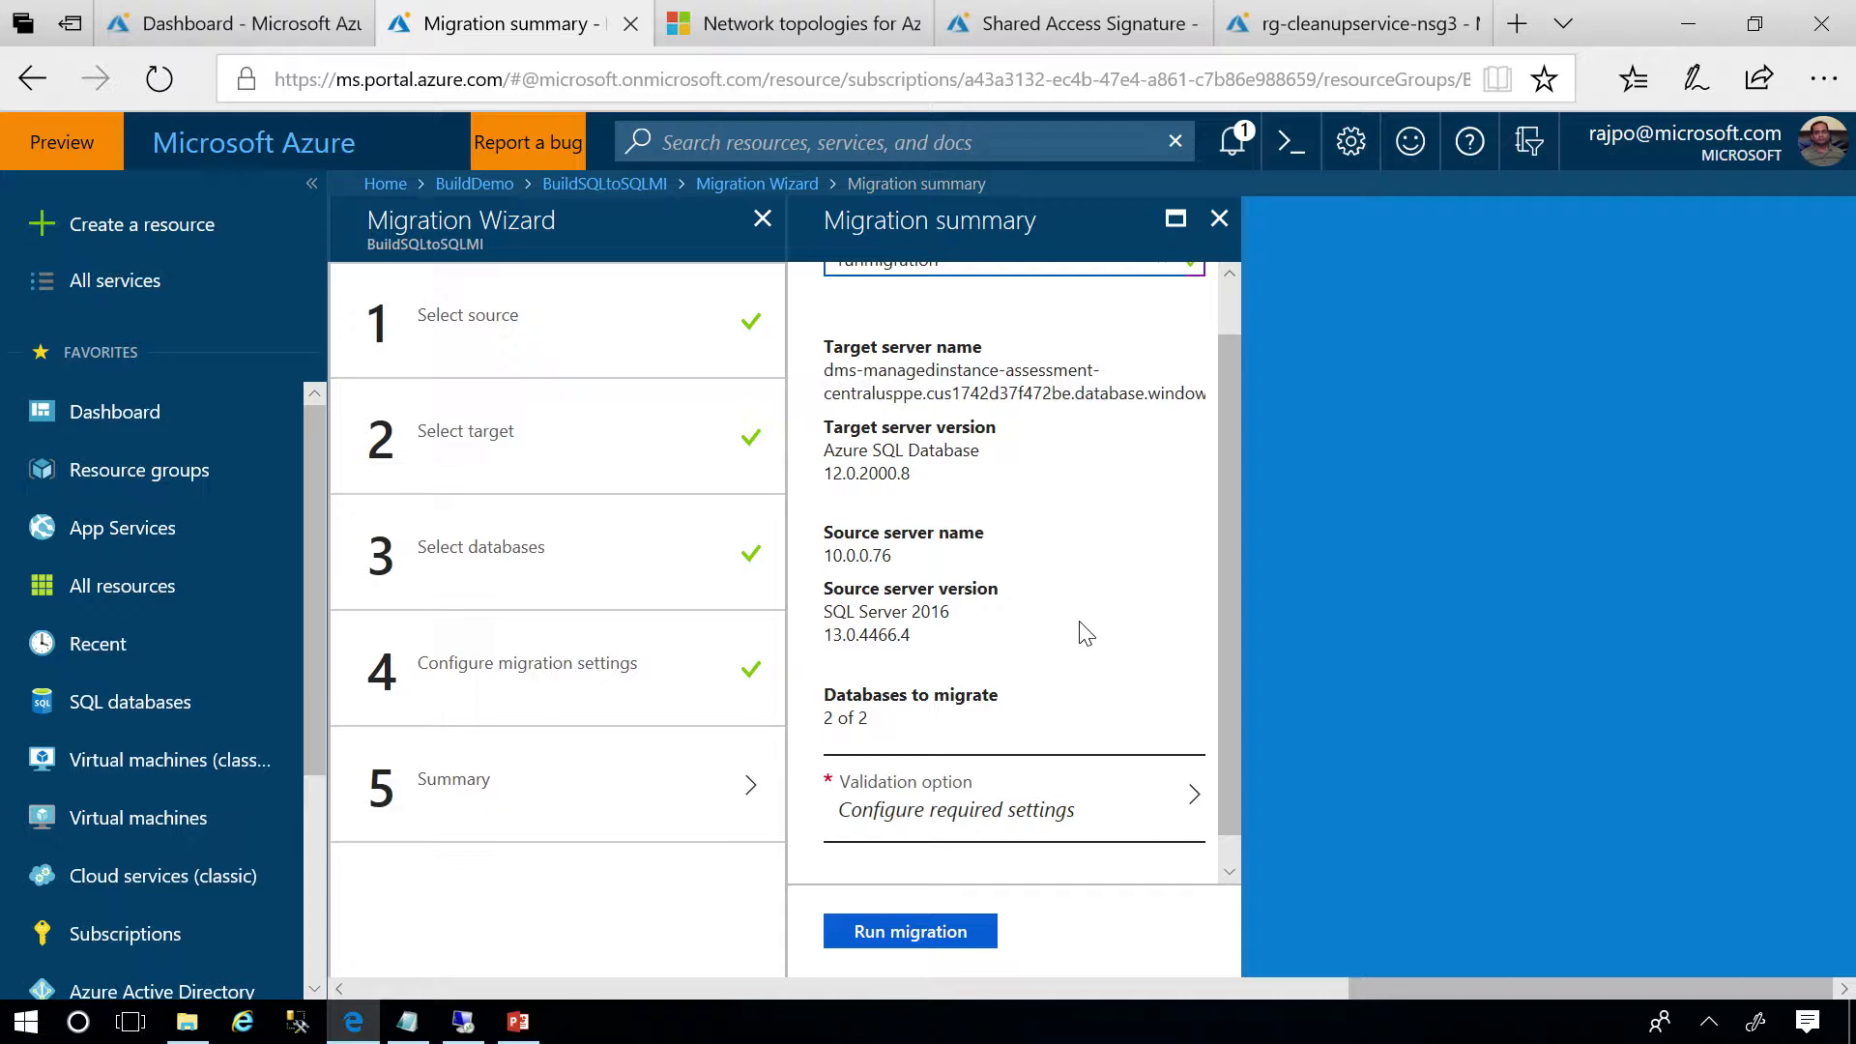
click(1006, 804)
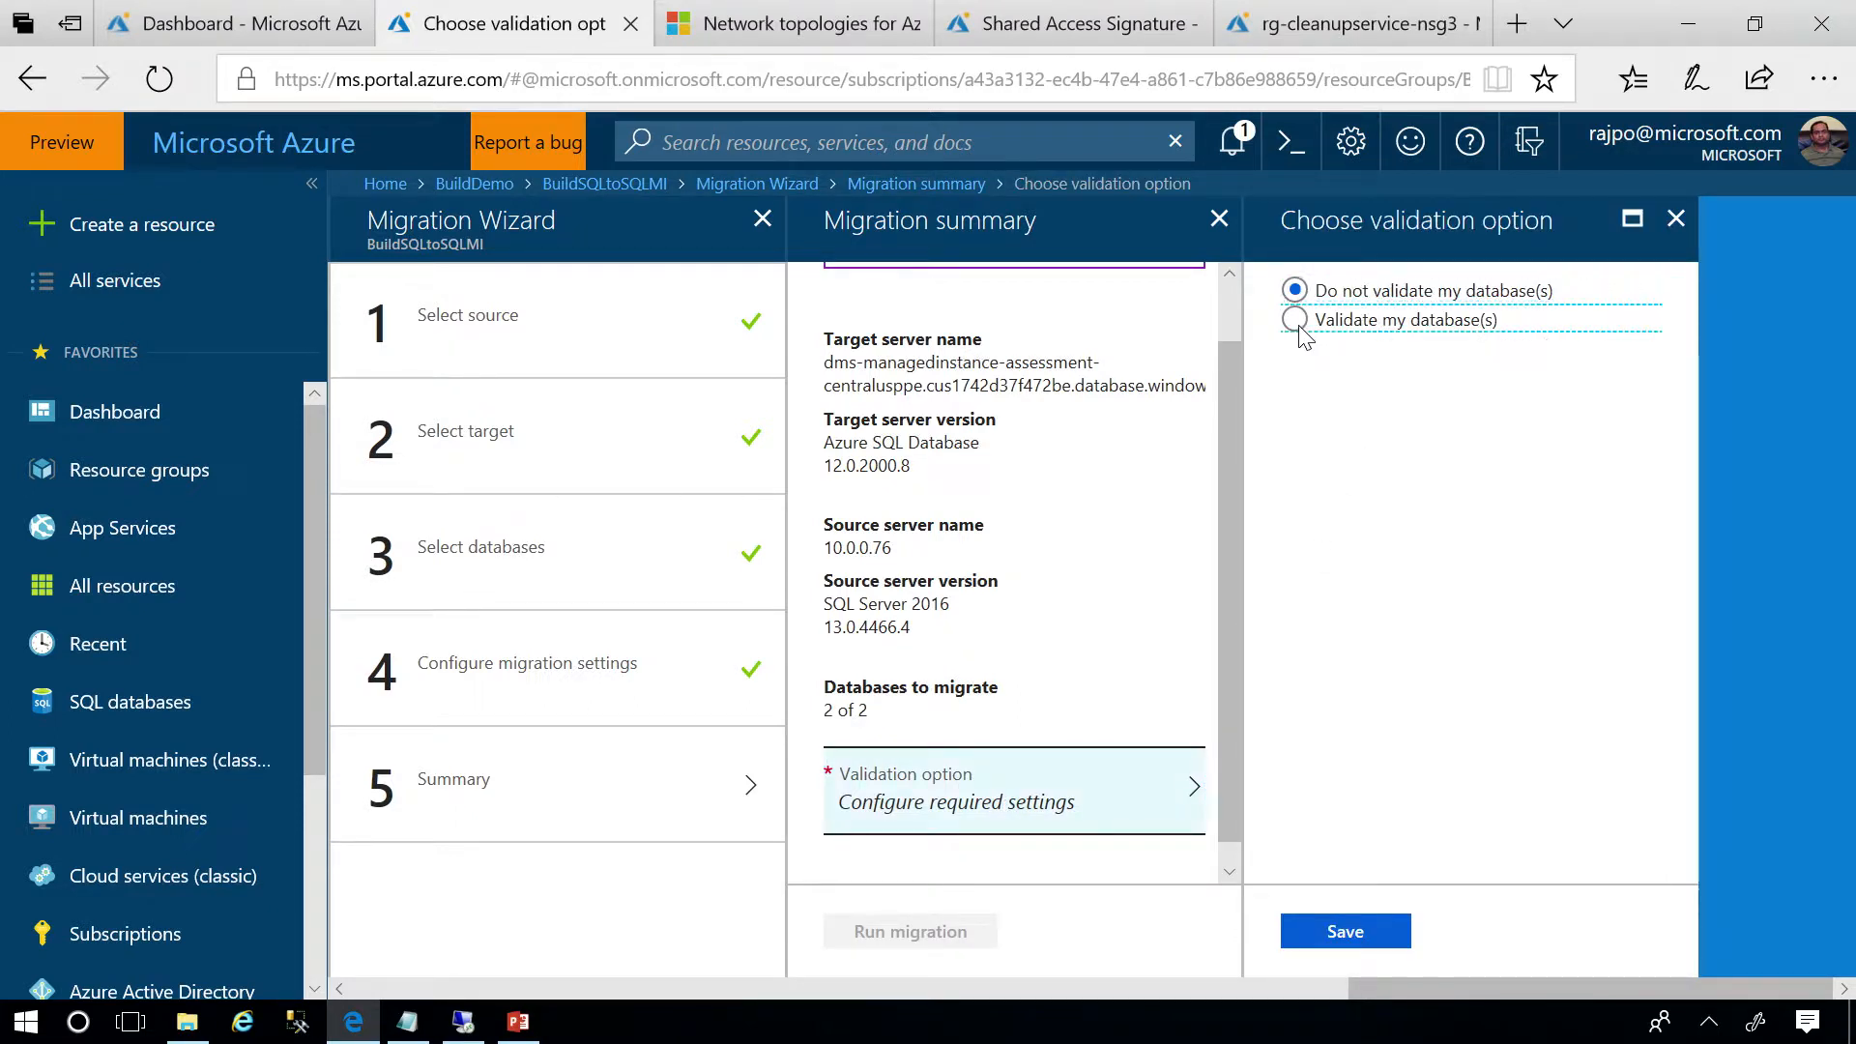
click(1294, 319)
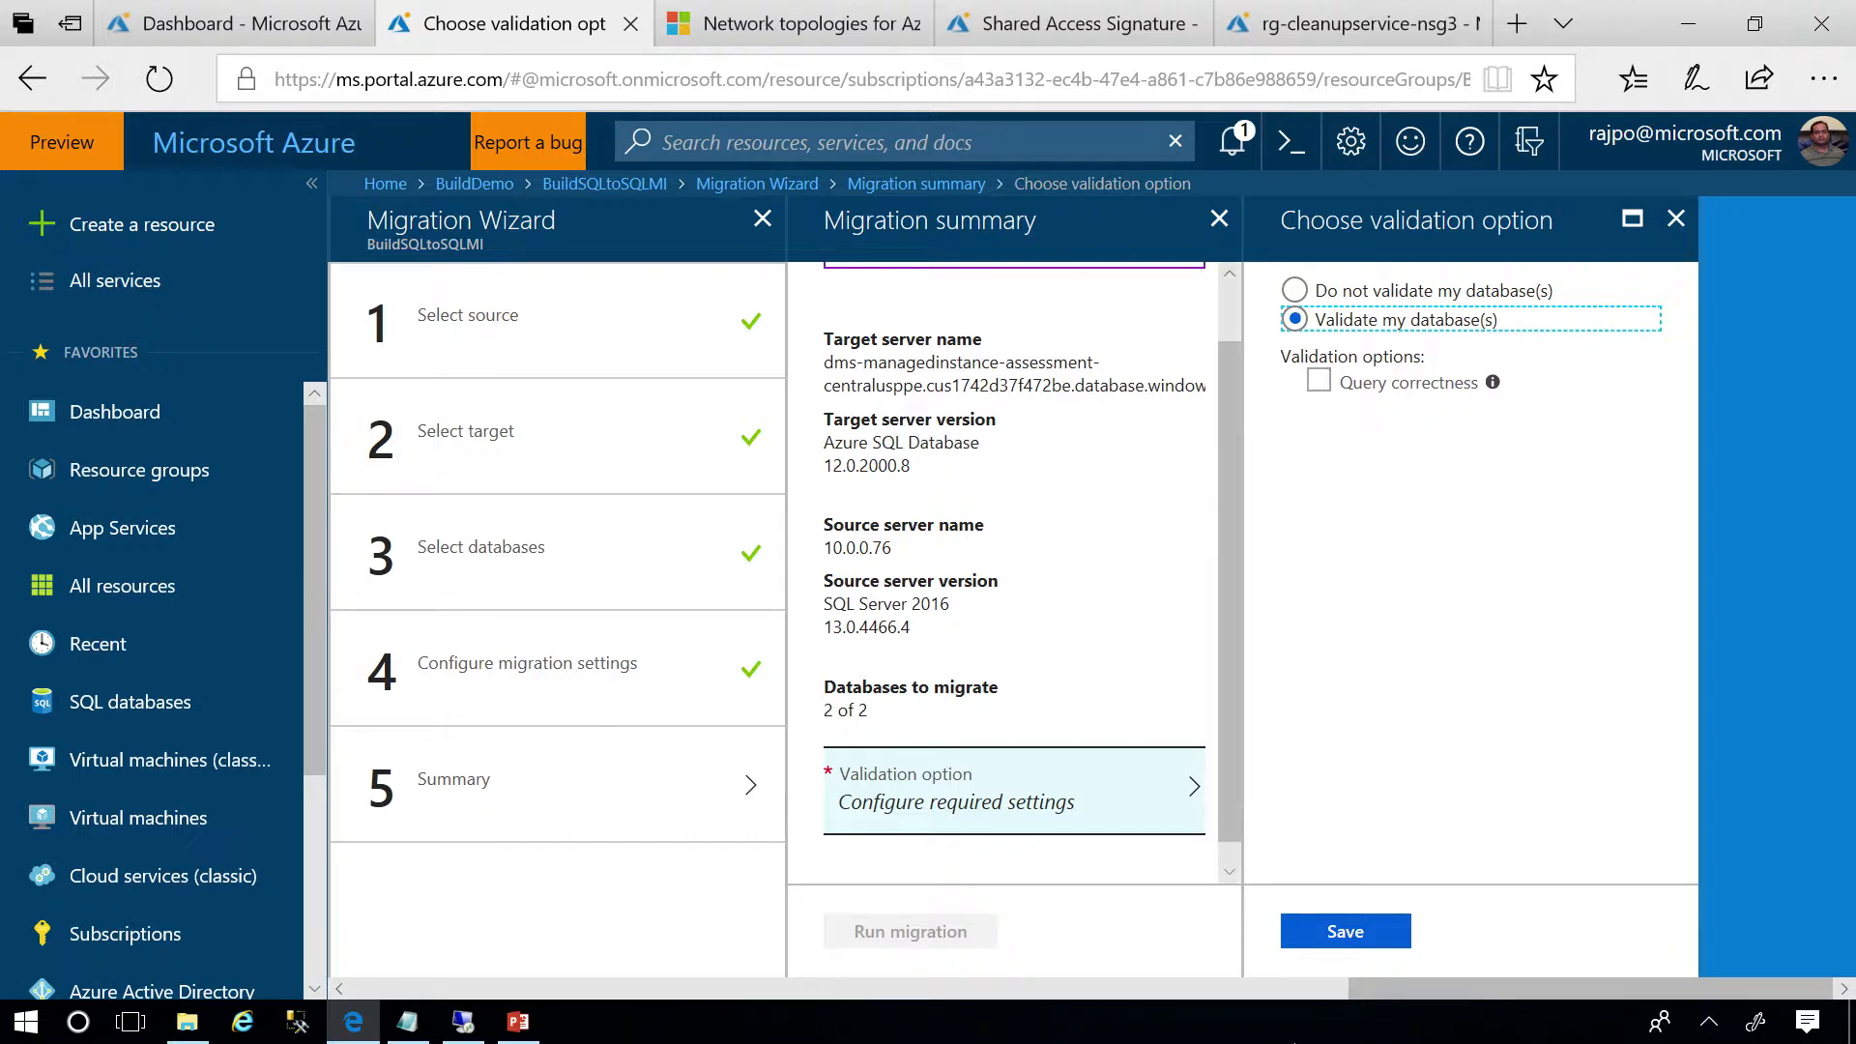
click(1296, 292)
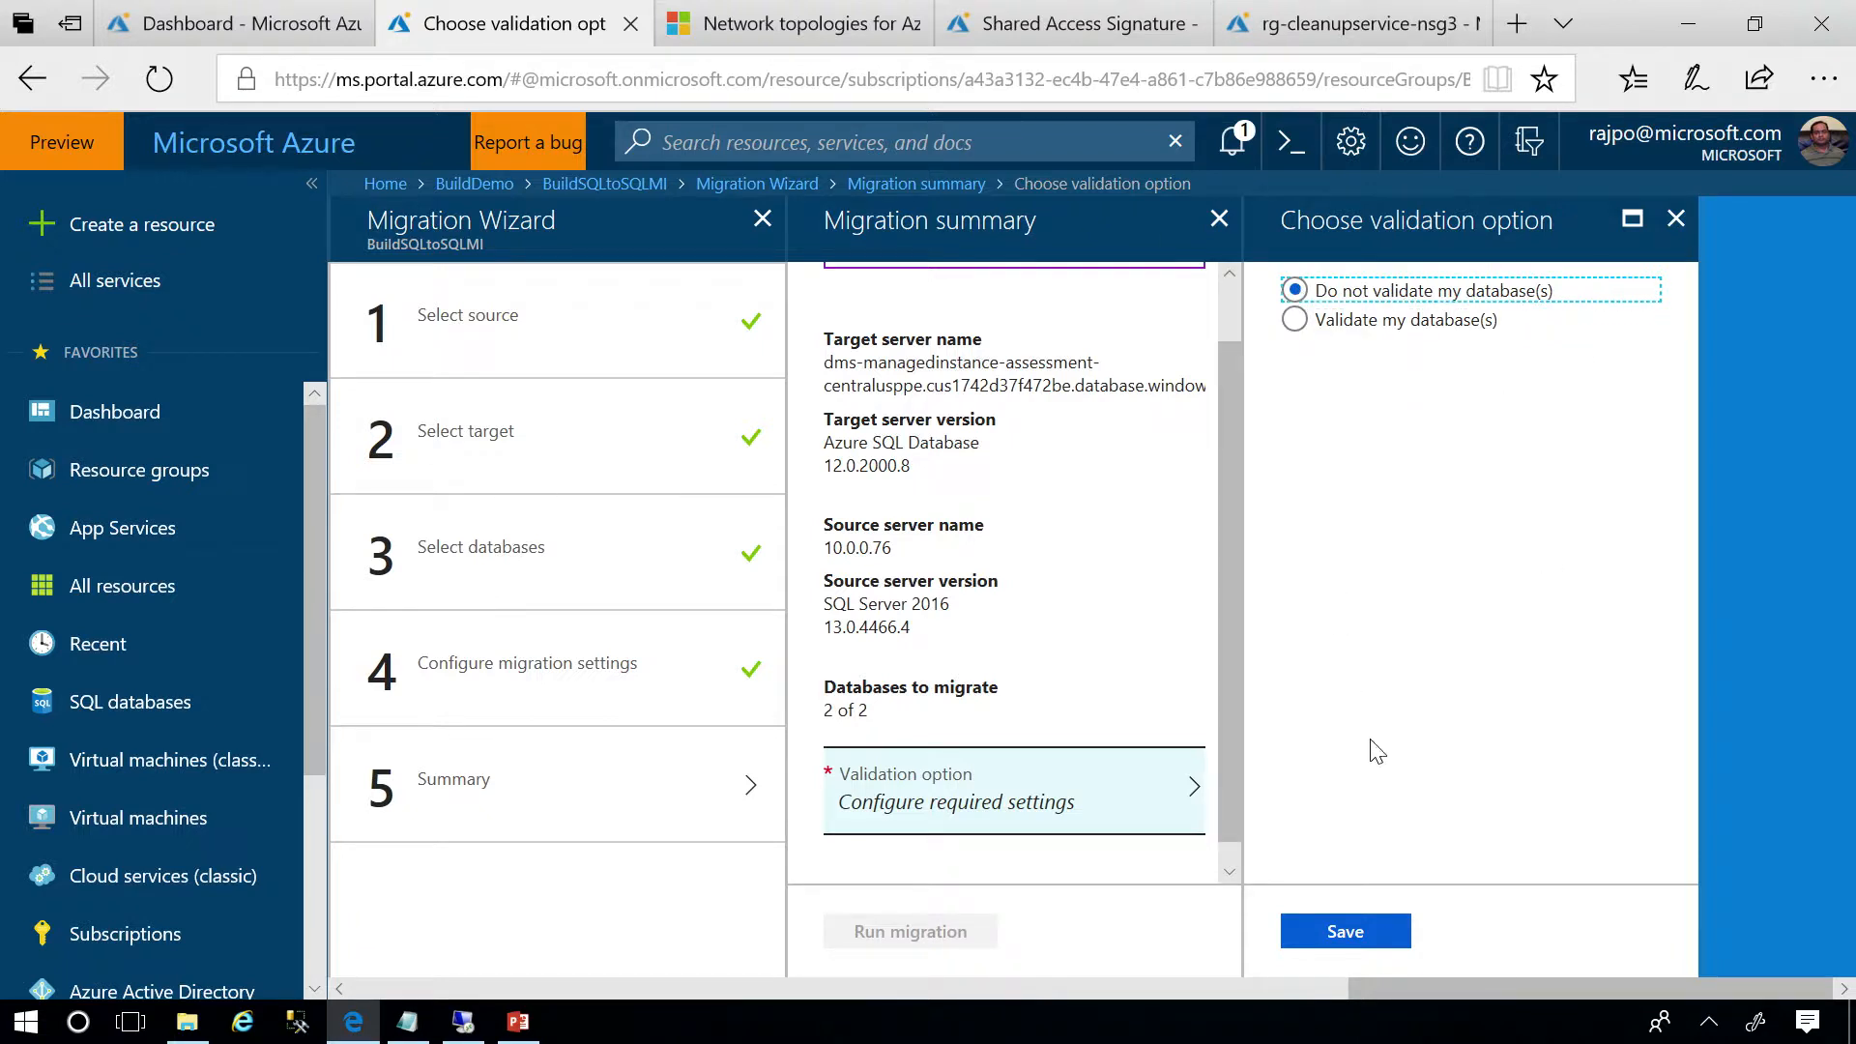
click(1353, 928)
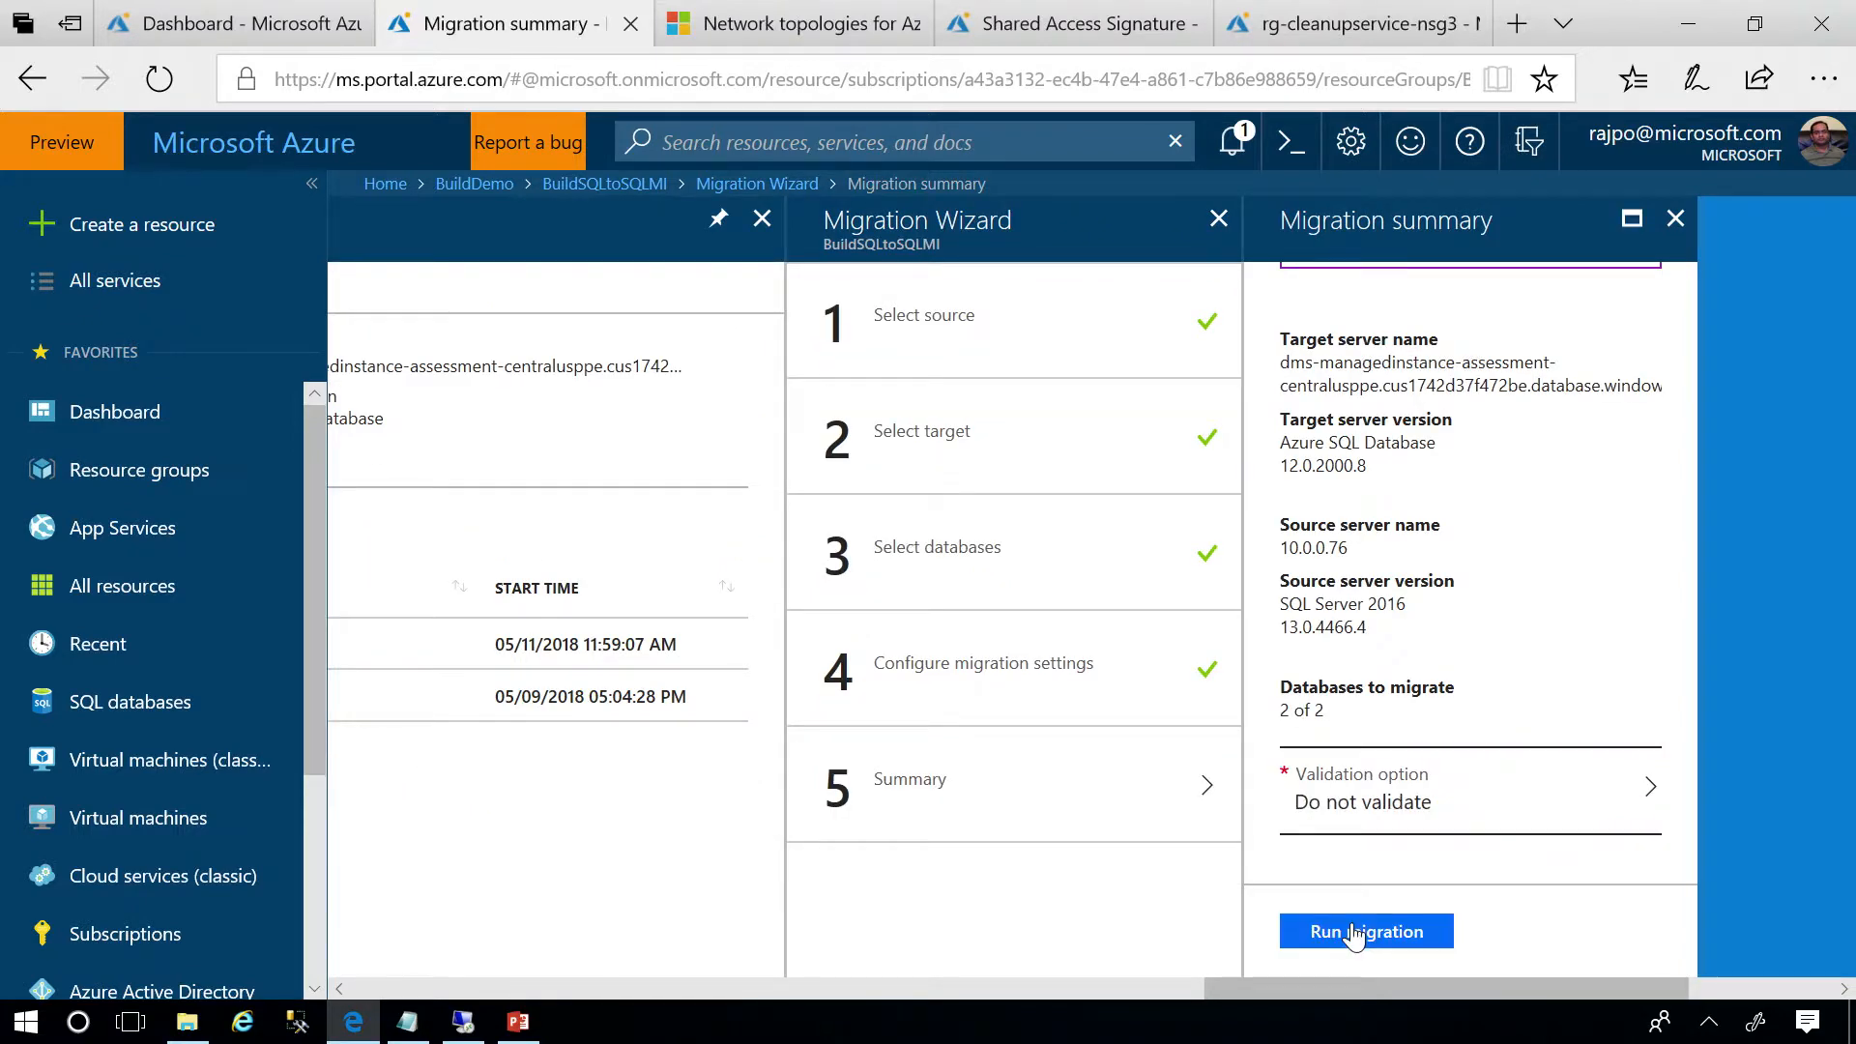
Run the migration, then open the activity's Databases details and refresh their status.
click(1346, 943)
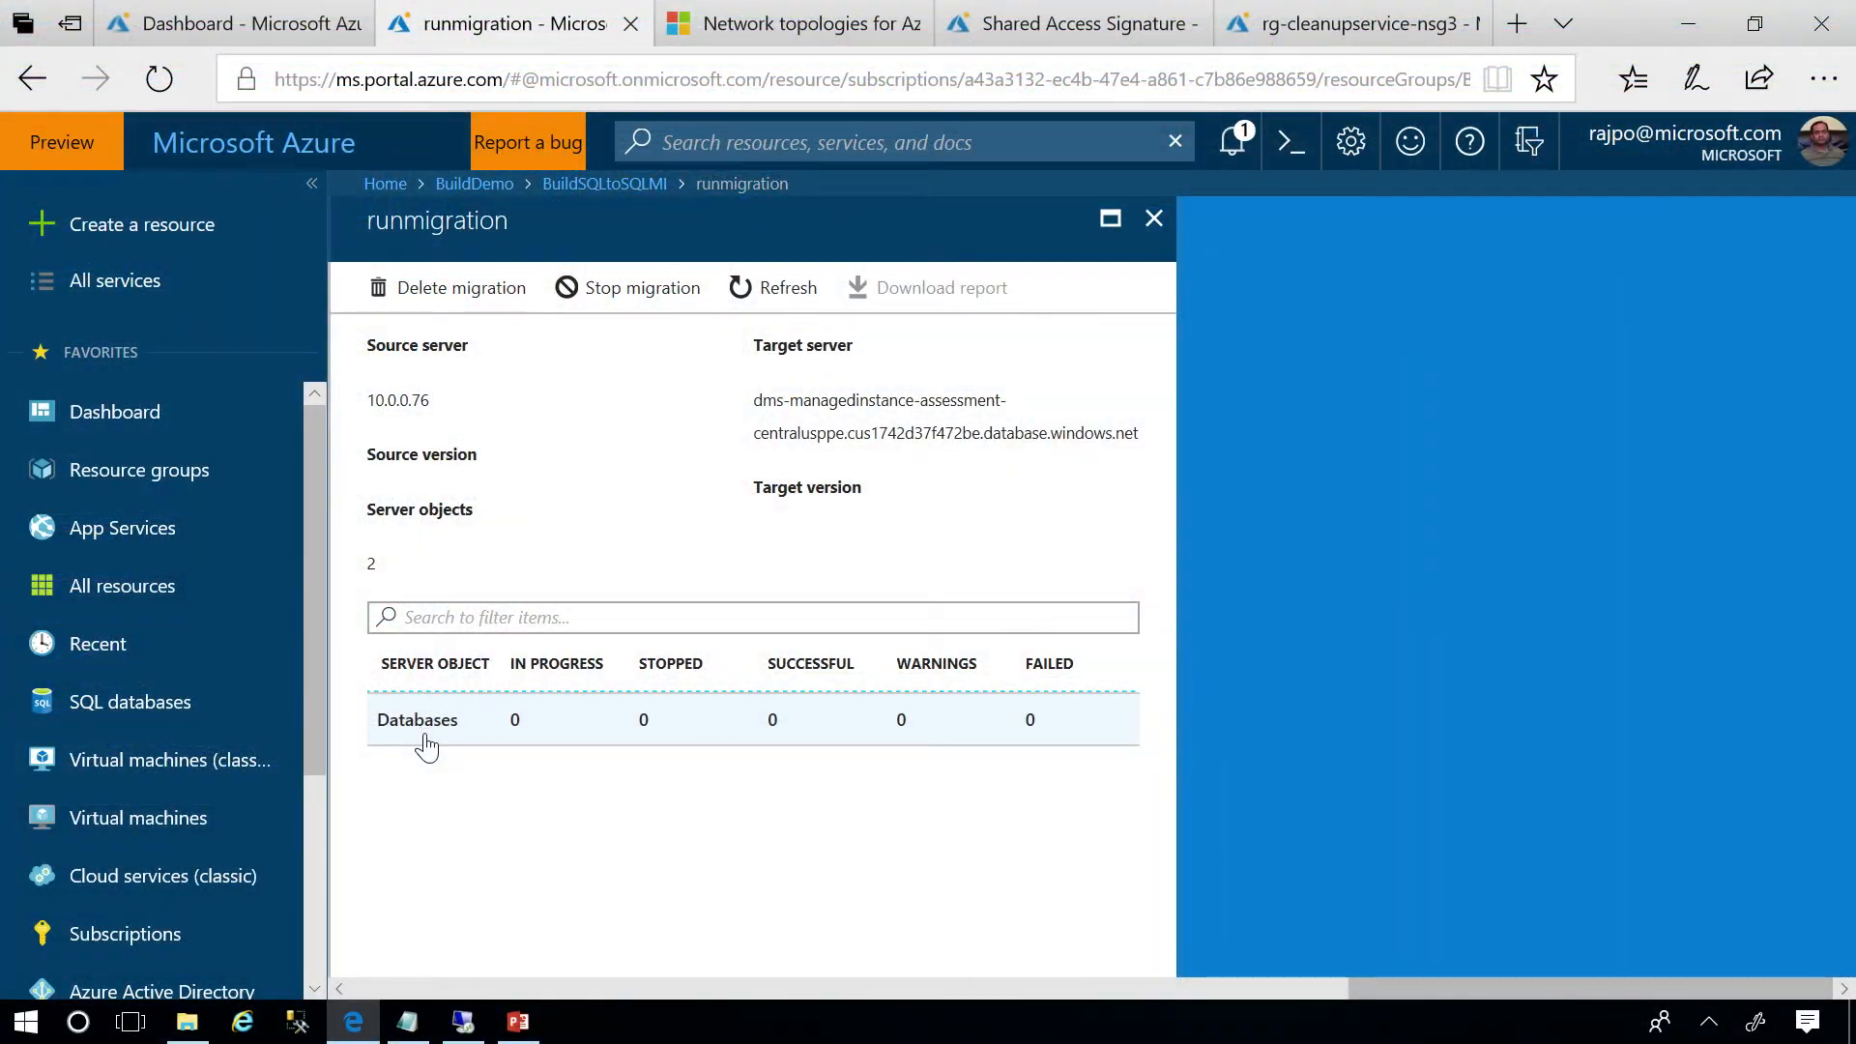
click(419, 743)
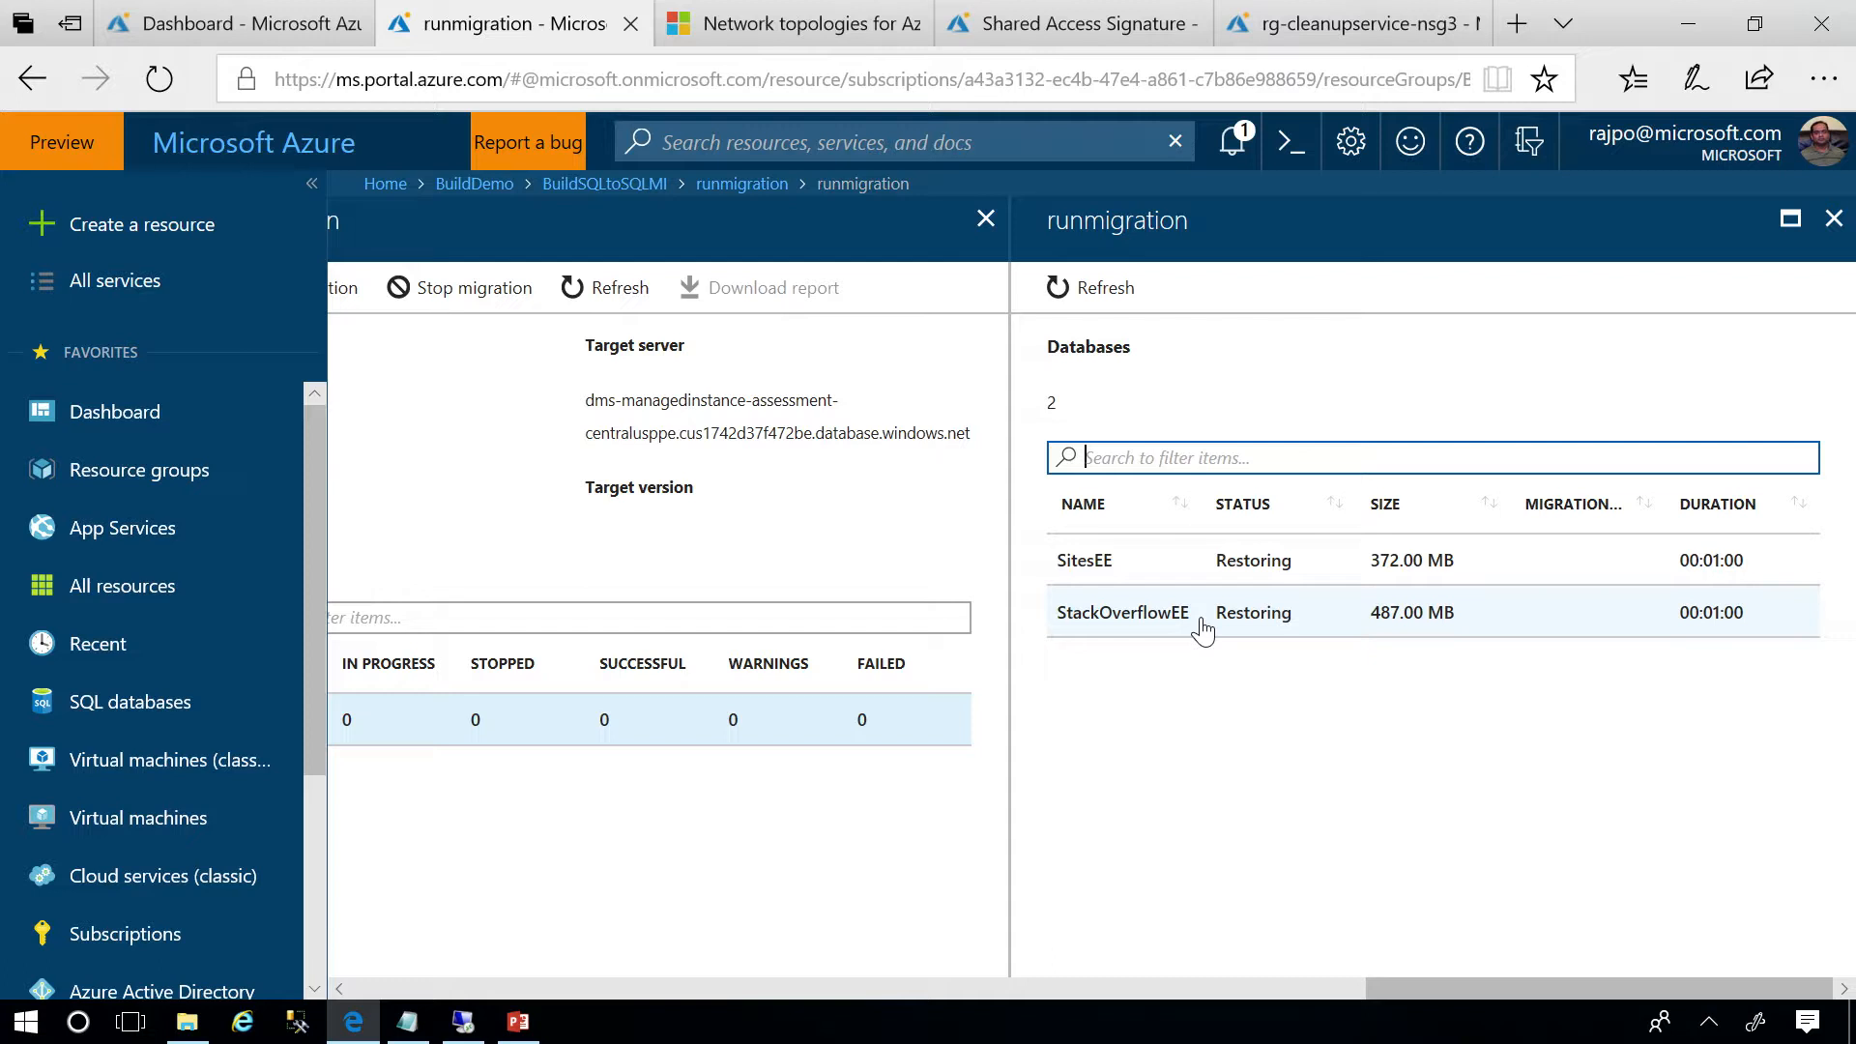
click(1088, 286)
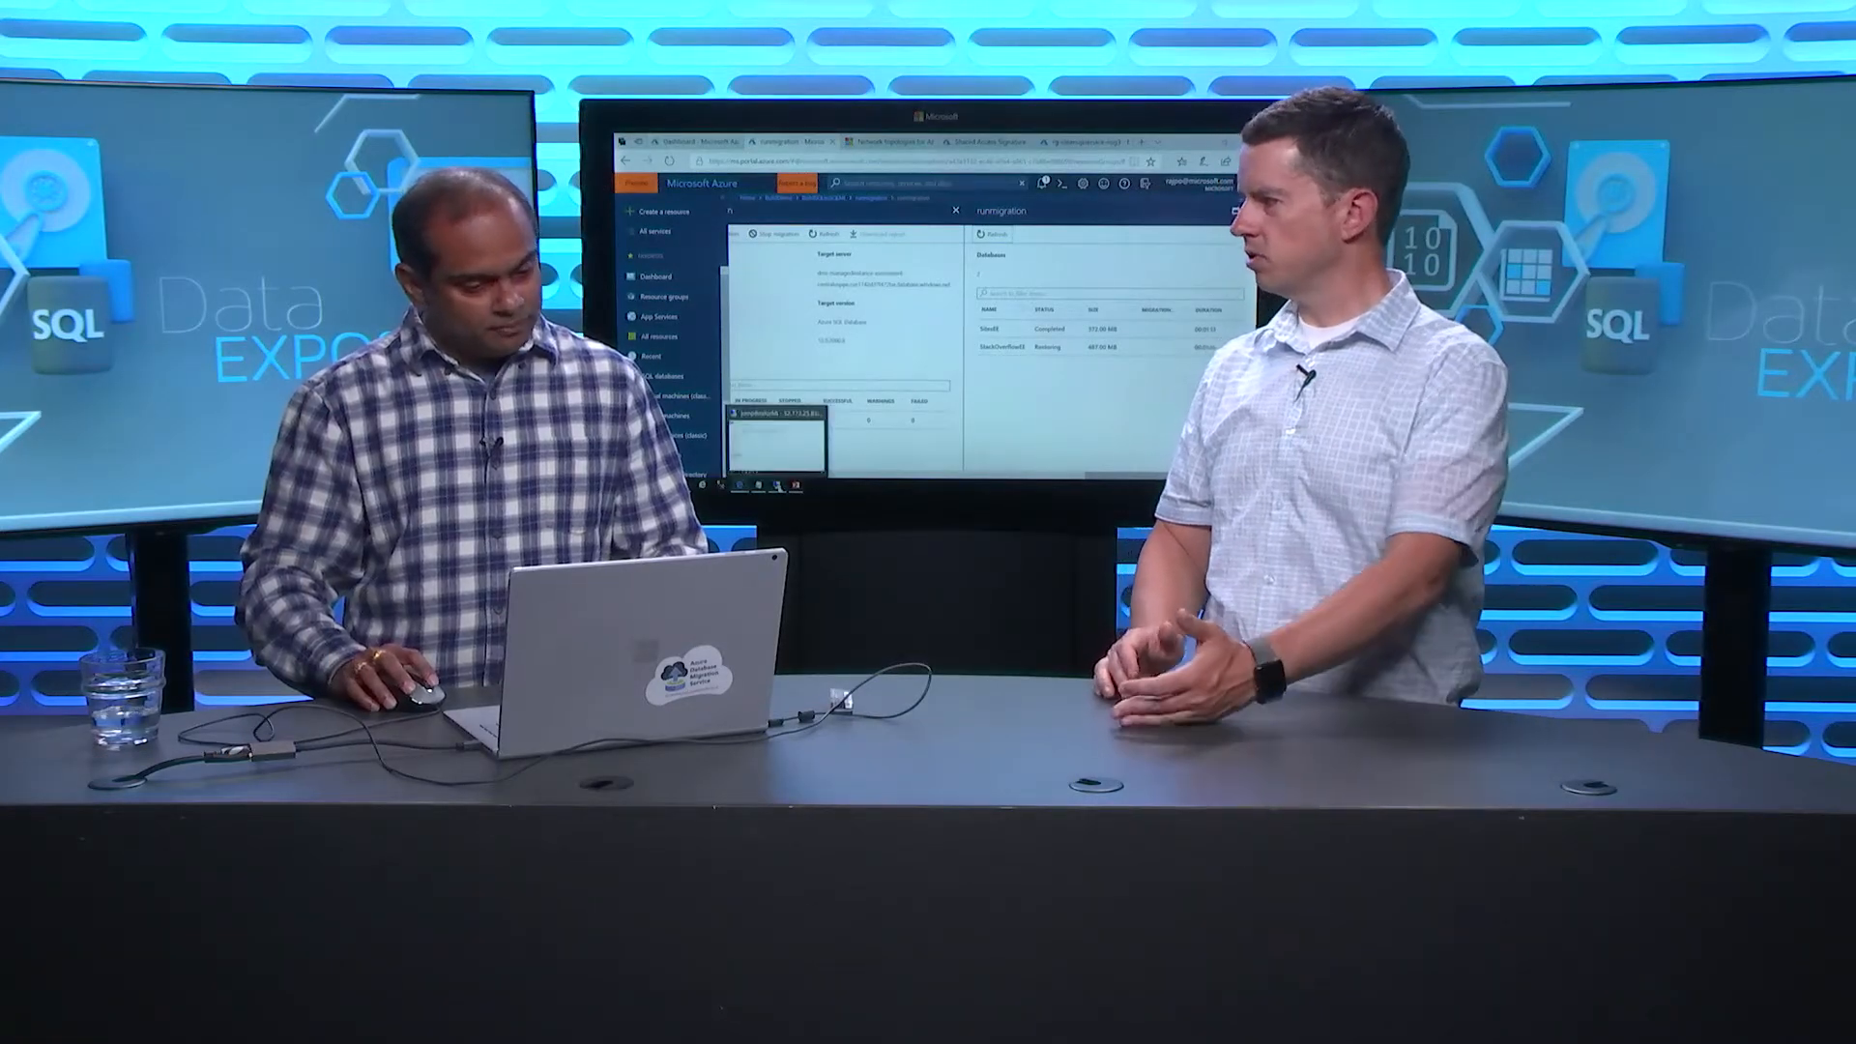
Switch to SQL Server Management Studio in the remote session, refresh the managed instance's Databases list and select the SitesEE database.
click(780, 486)
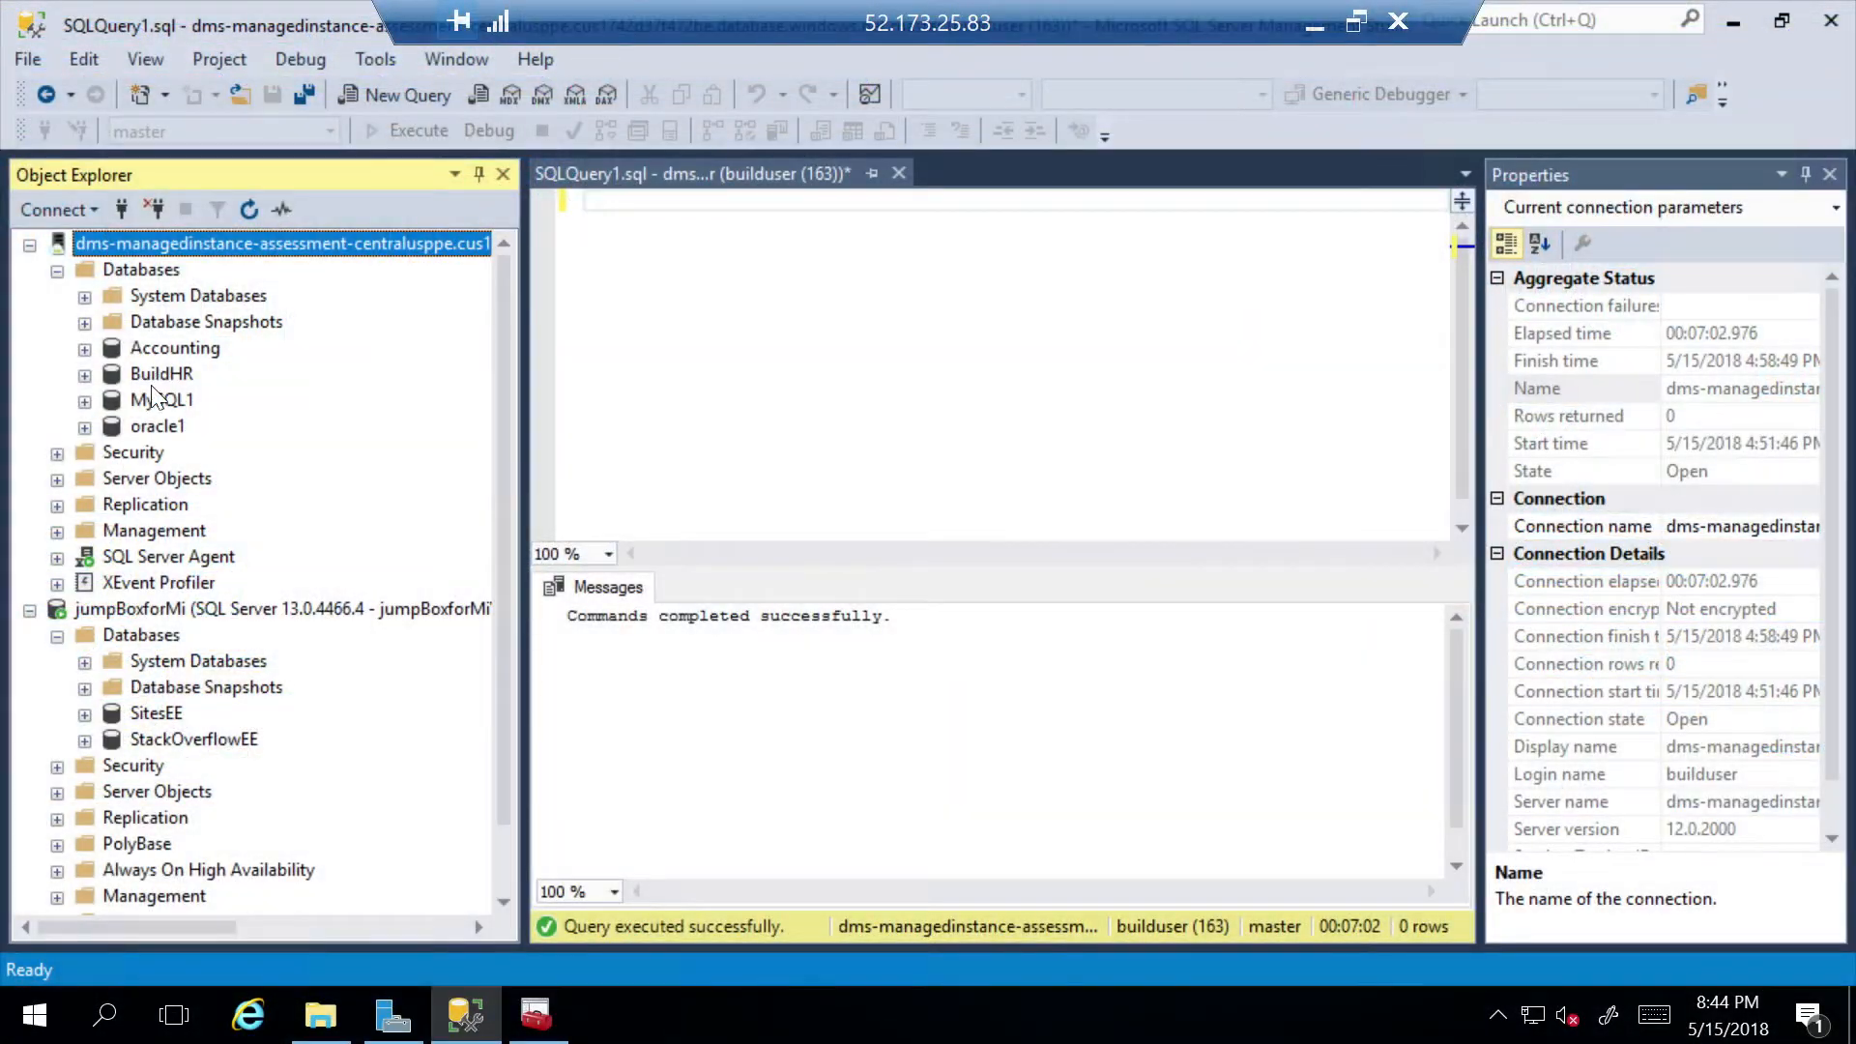
right_click(159, 274)
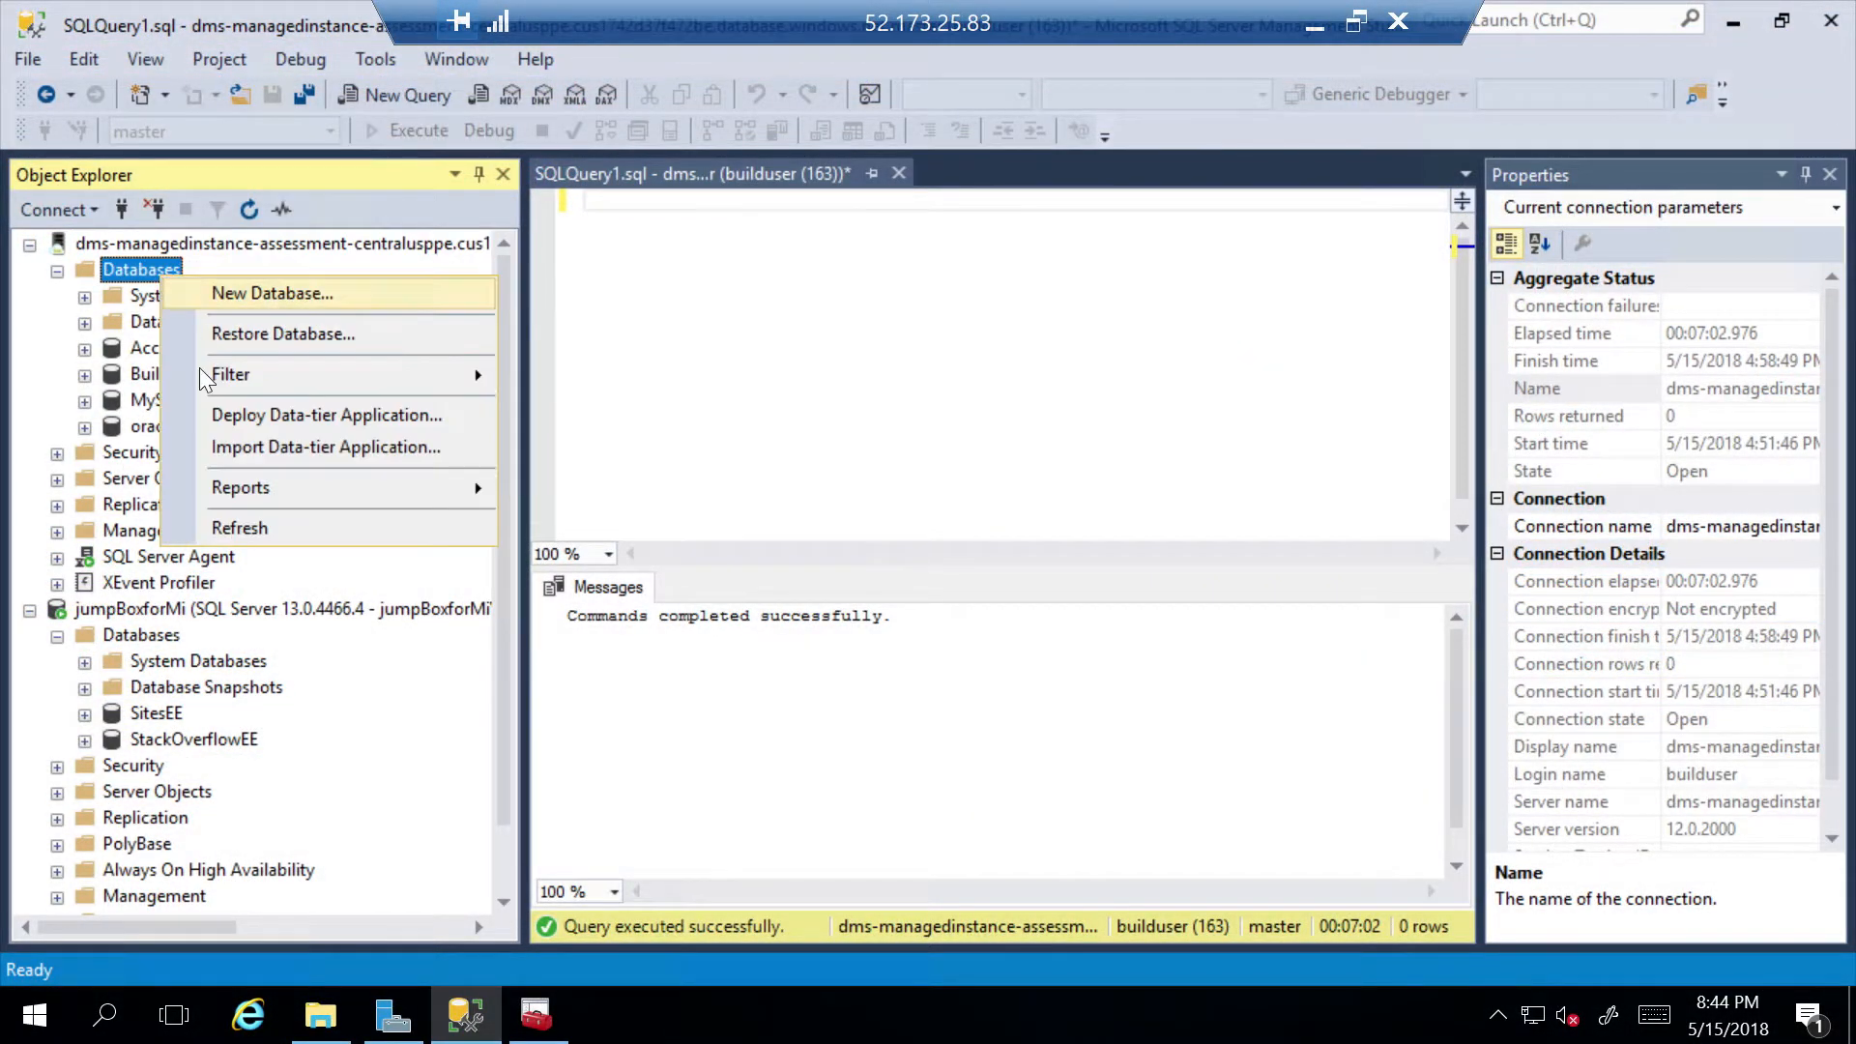
click(233, 527)
click(151, 478)
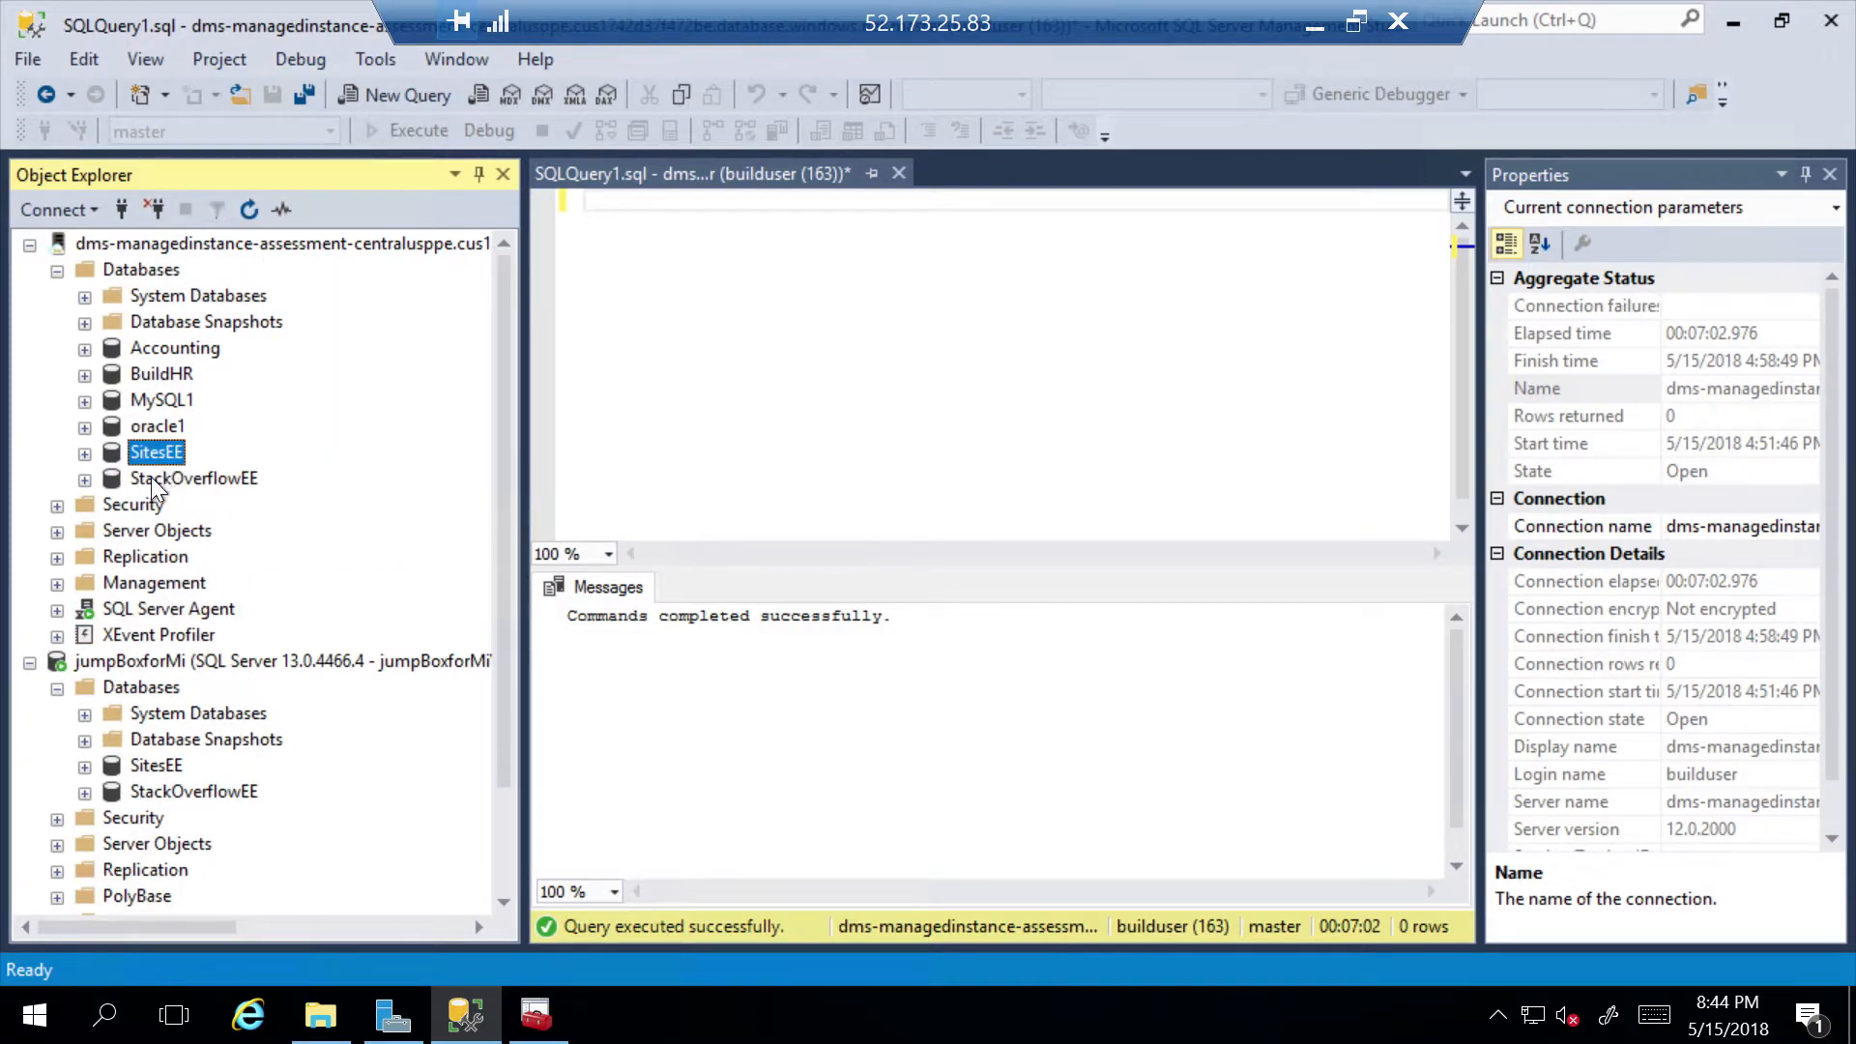